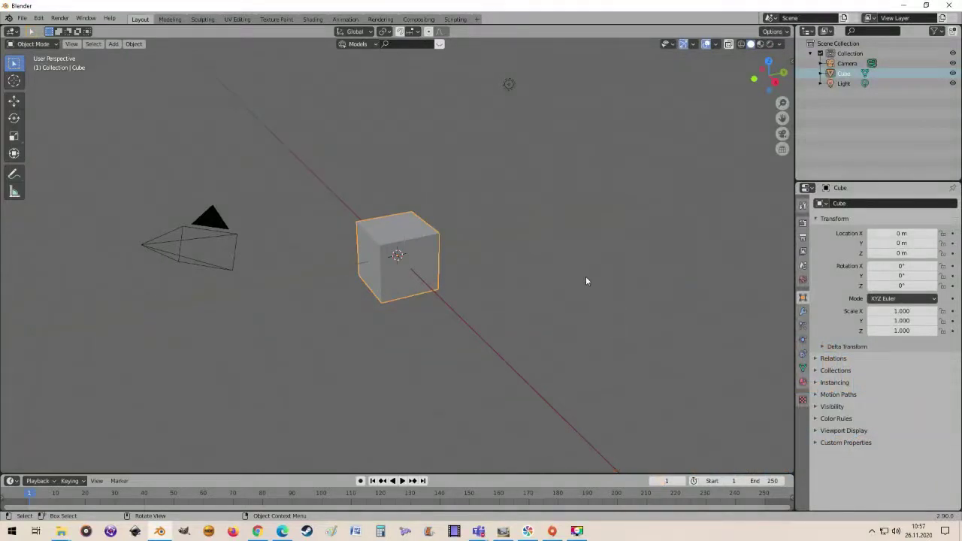
Delete the default cube and add a new plane at the origin
{"action": "scroll", "coordinate": [586, 281], "scroll_direction": "up", "scroll_amount": 2}
{"action": "middle_click_drag", "start_coordinate": [587, 281], "coordinate": [569, 287]}
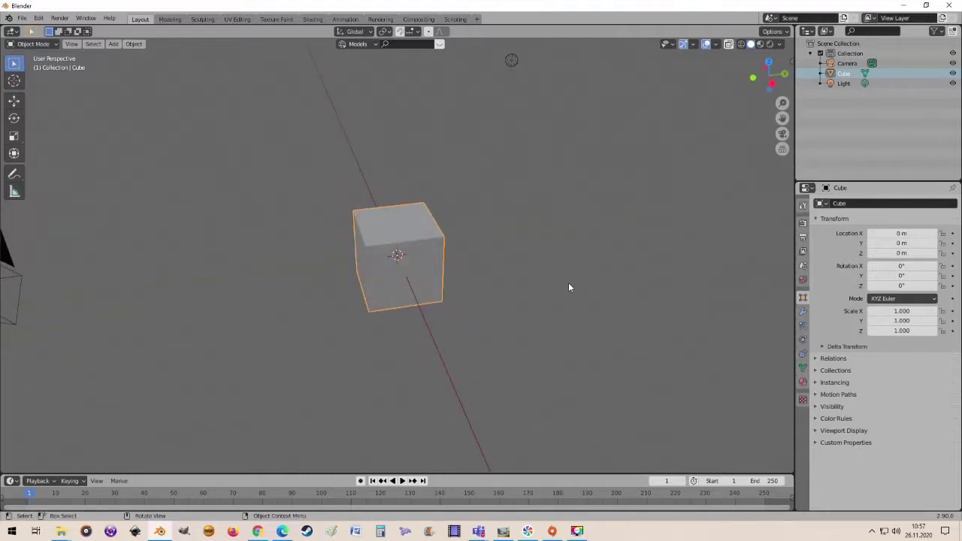
{"action": "key", "text": "Delete"}
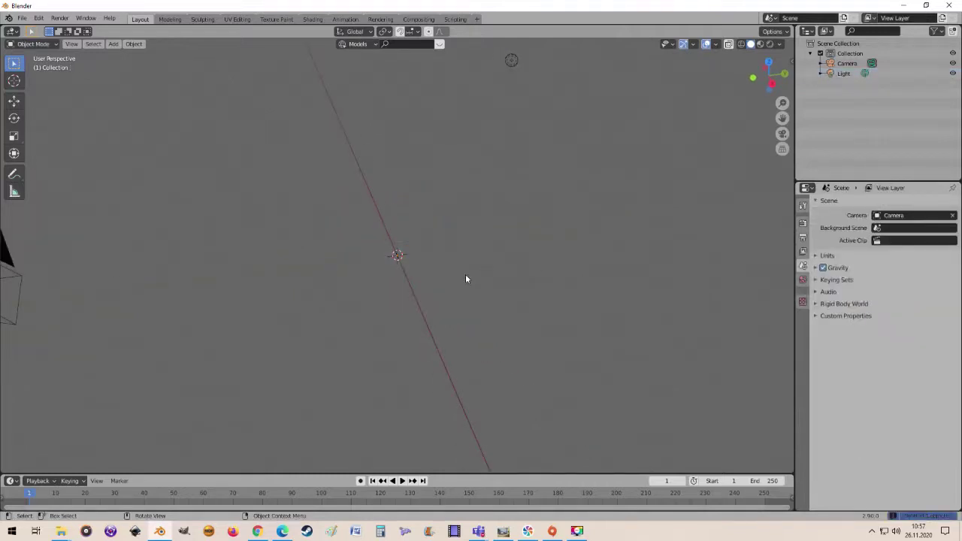
{"action": "left_click", "coordinate": [113, 44]}
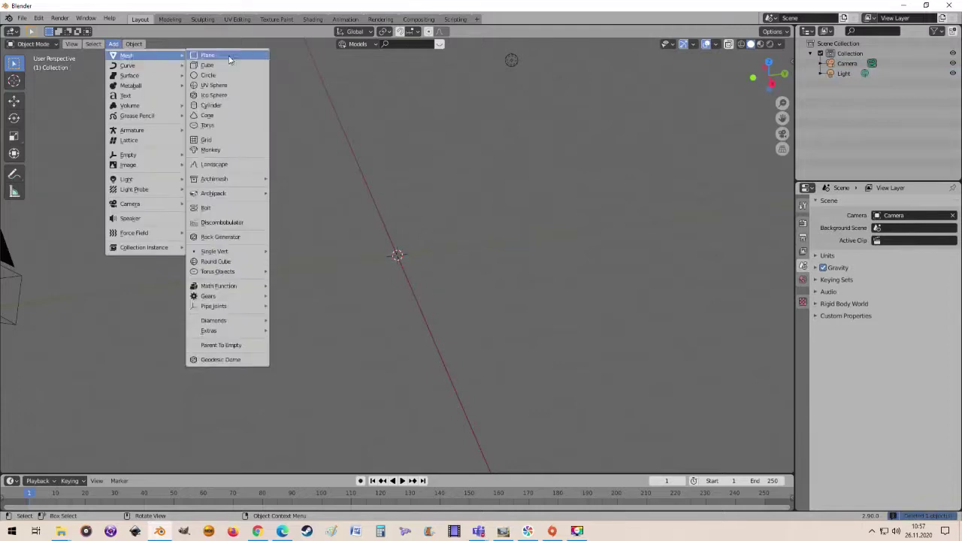
{"action": "left_click", "coordinate": [225, 58]}
View the plane from the top and enter Edit Mode on its mesh
{"action": "scroll", "coordinate": [441, 213], "scroll_direction": "up", "scroll_amount": 5}
{"action": "scroll", "coordinate": [440, 203], "scroll_direction": "up", "scroll_amount": 3}
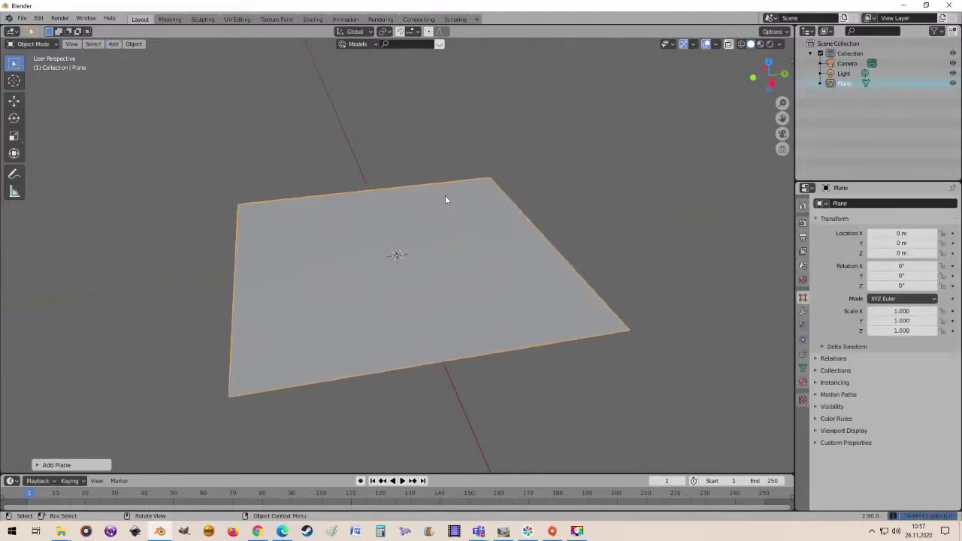
{"action": "mouse_move", "coordinate": [445, 195]}
{"action": "middle_mouse_down"}
{"action": "mouse_move", "coordinate": [465, 237]}
{"action": "mouse_move", "coordinate": [443, 251]}
{"action": "mouse_move", "coordinate": [423, 246]}
{"action": "middle_mouse_up"}
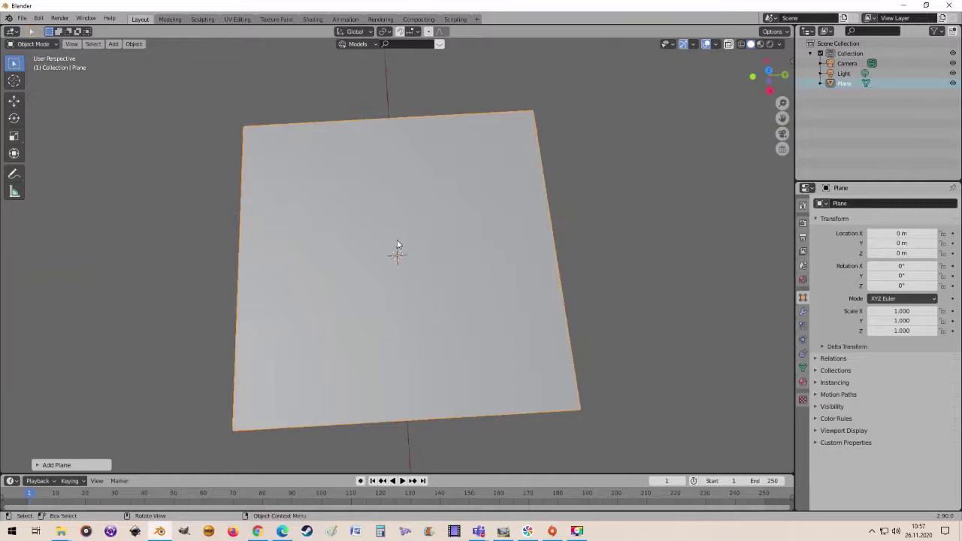
{"action": "key", "text": "KP_7"}
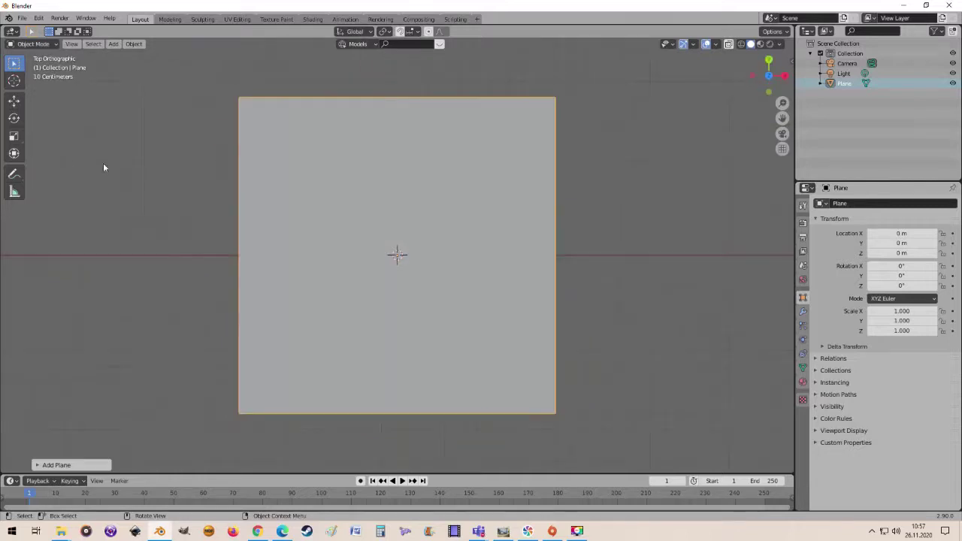
{"action": "key", "text": "Tab"}
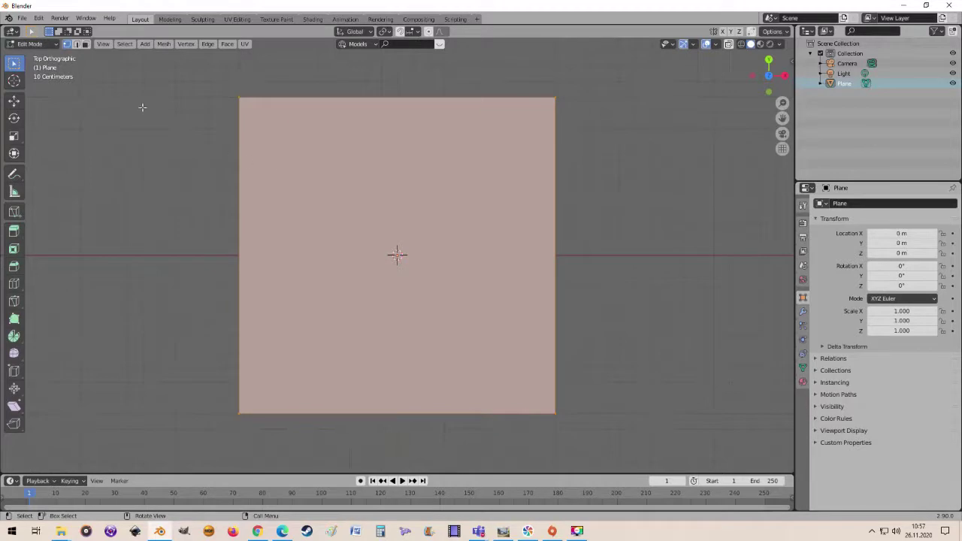
Deselect all of the plane's geometry and pick the Knife tool
{"action": "key", "text": "alt+a"}
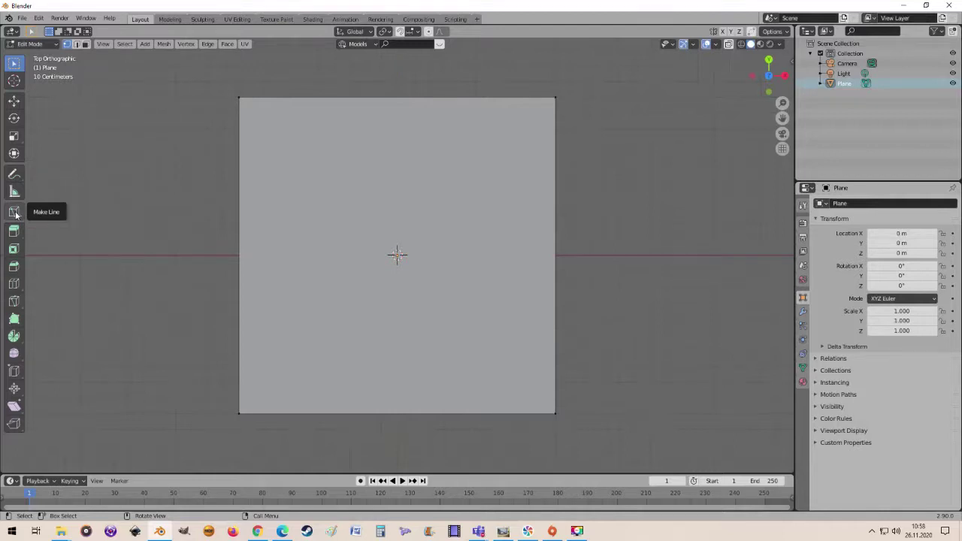
{"action": "left_click", "coordinate": [13, 215]}
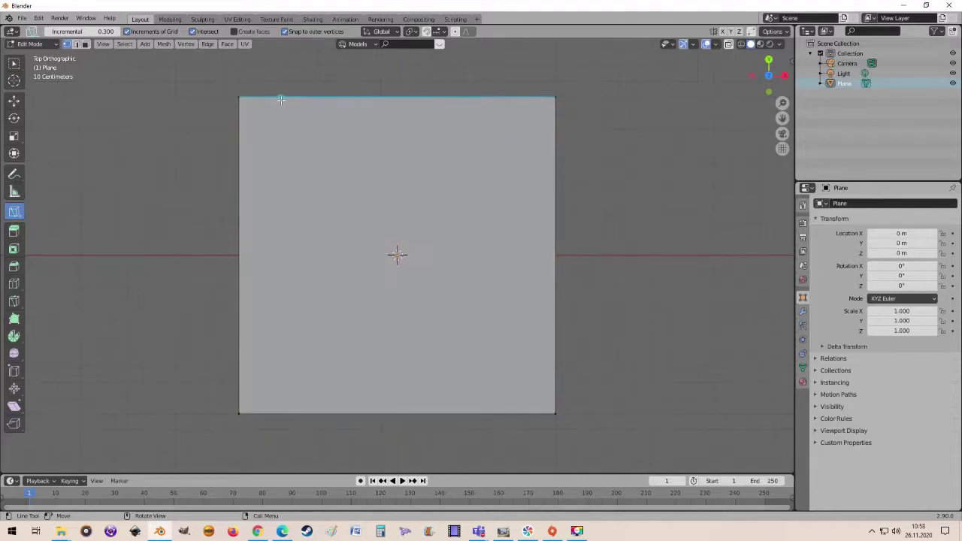
Knife-cut a vertical line near the left side, then a diagonal to the top-right corner
{"action": "left_click", "coordinate": [281, 100]}
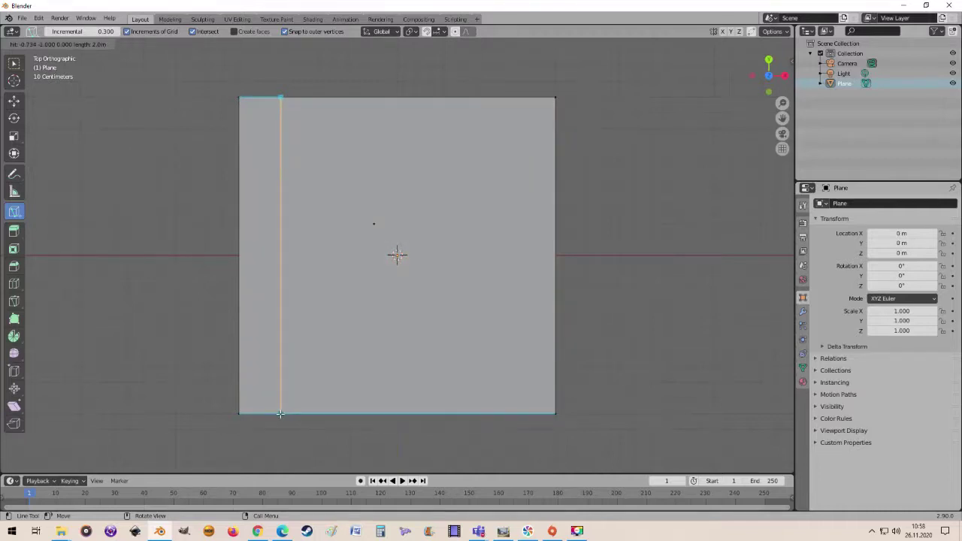
{"action": "left_click", "coordinate": [280, 413]}
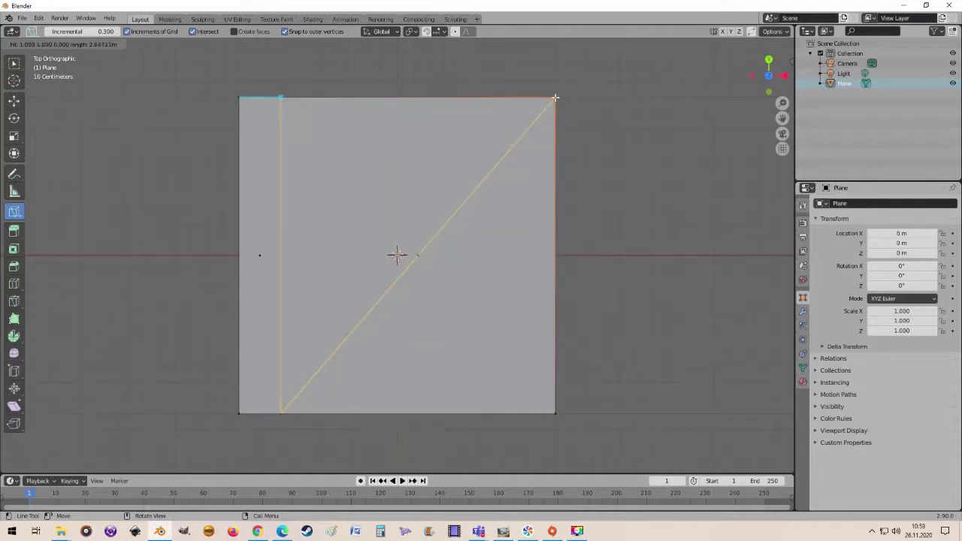
{"action": "left_click", "coordinate": [555, 98]}
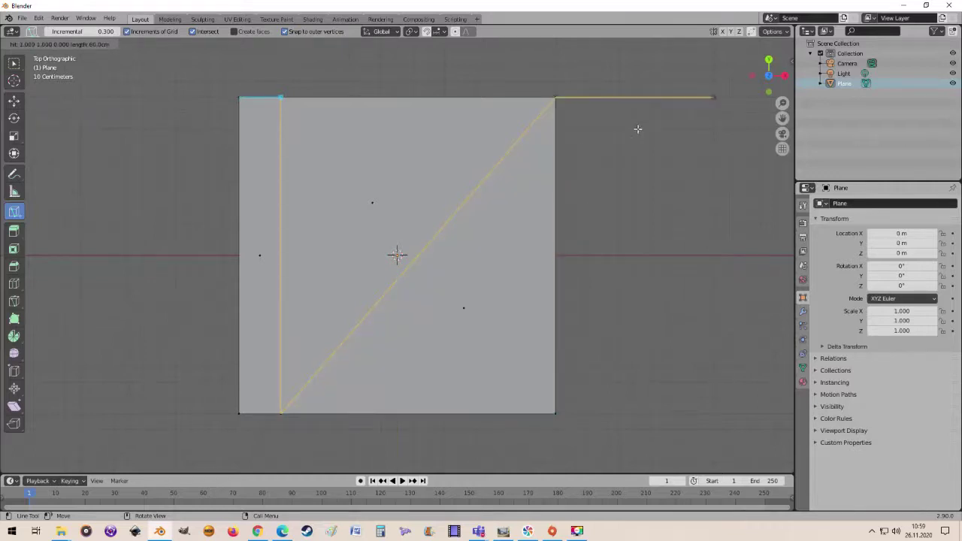
{"action": "key", "text": "Return"}
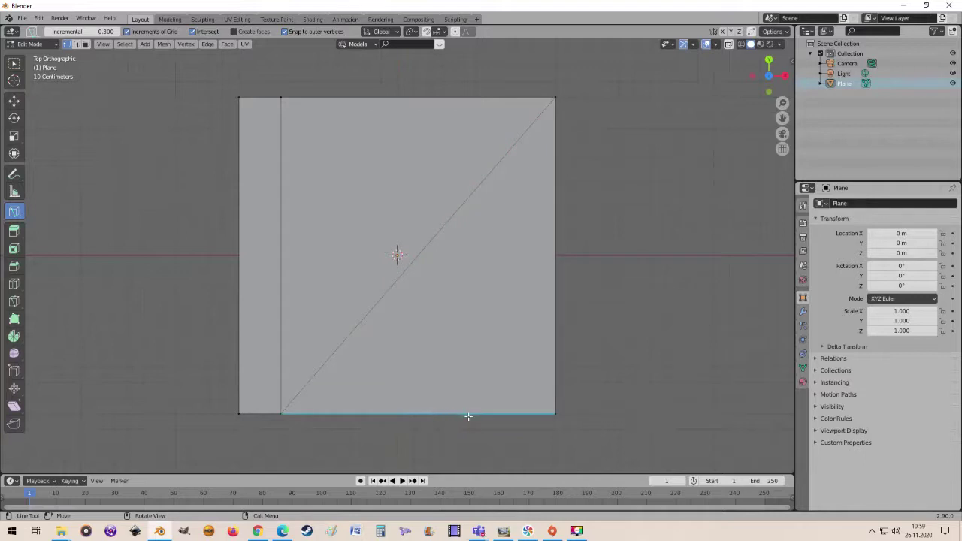
Knife-cut a vertical line from bottom edge to top edge through the plane's middle
{"action": "left_click", "coordinate": [418, 415]}
{"action": "key", "text": "Escape"}
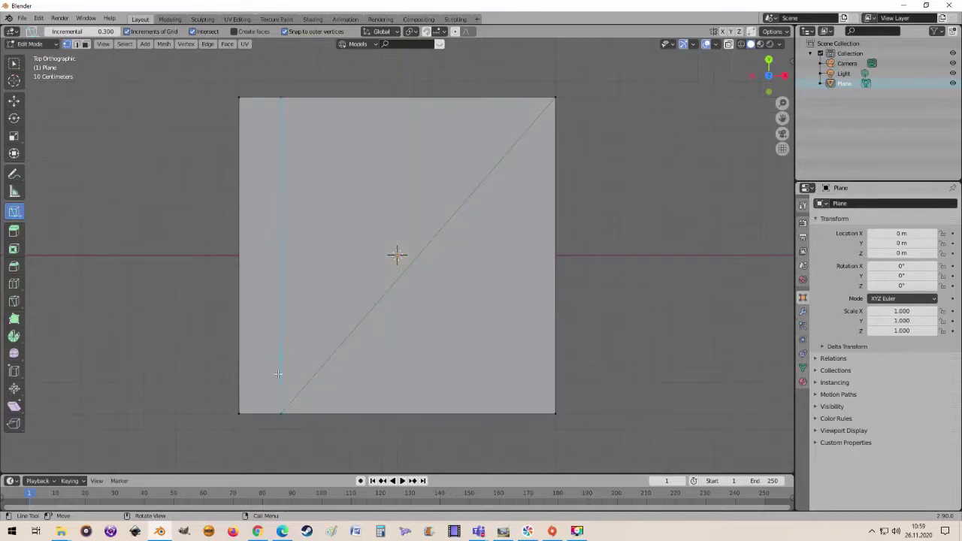
{"action": "left_click", "coordinate": [418, 413]}
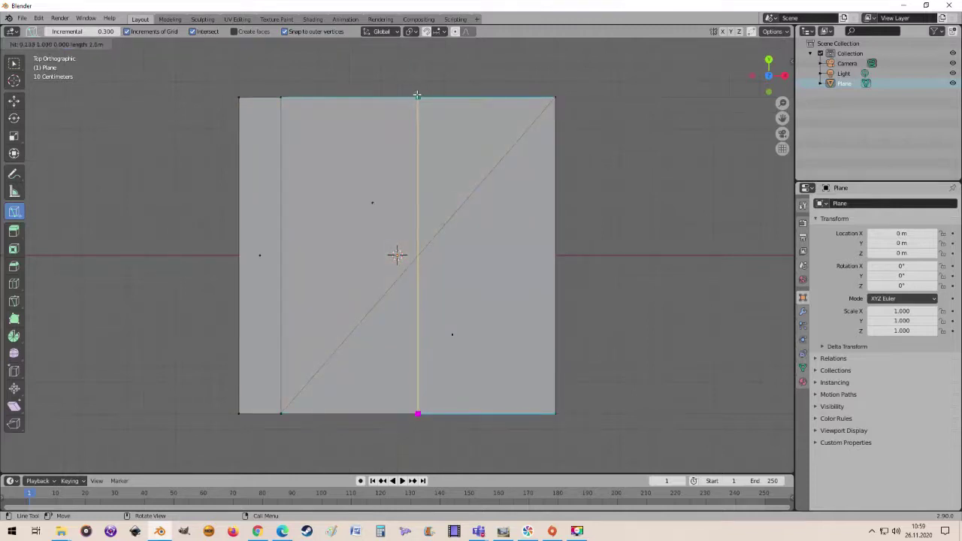
{"action": "left_click", "coordinate": [418, 96]}
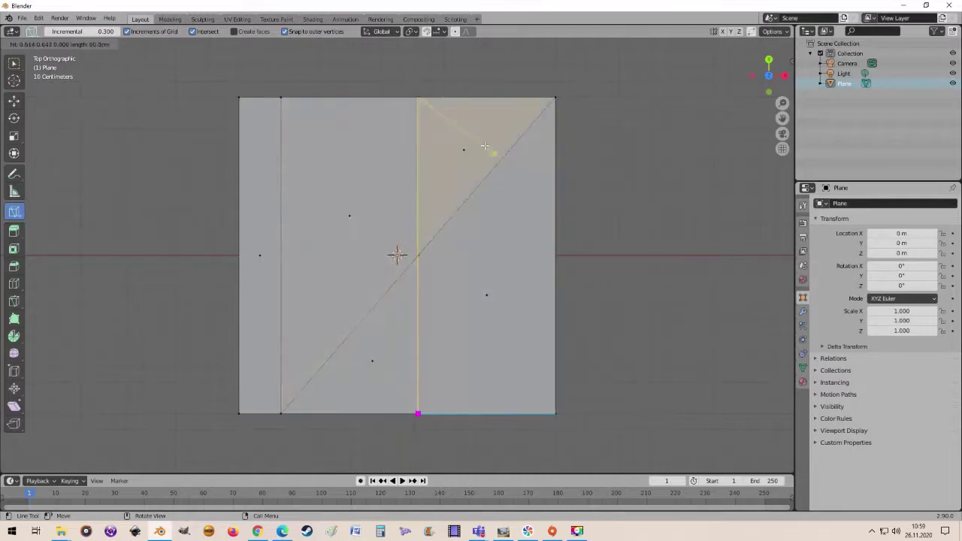
{"action": "key", "text": "Return"}
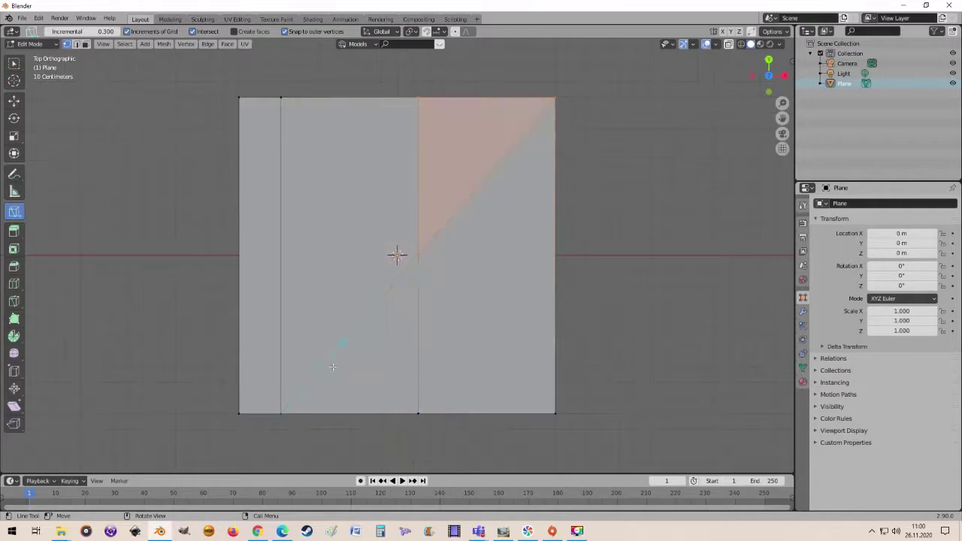
Knife-cut a horizontal line across the lower part, left edge to right edge
{"action": "left_click", "coordinate": [239, 355]}
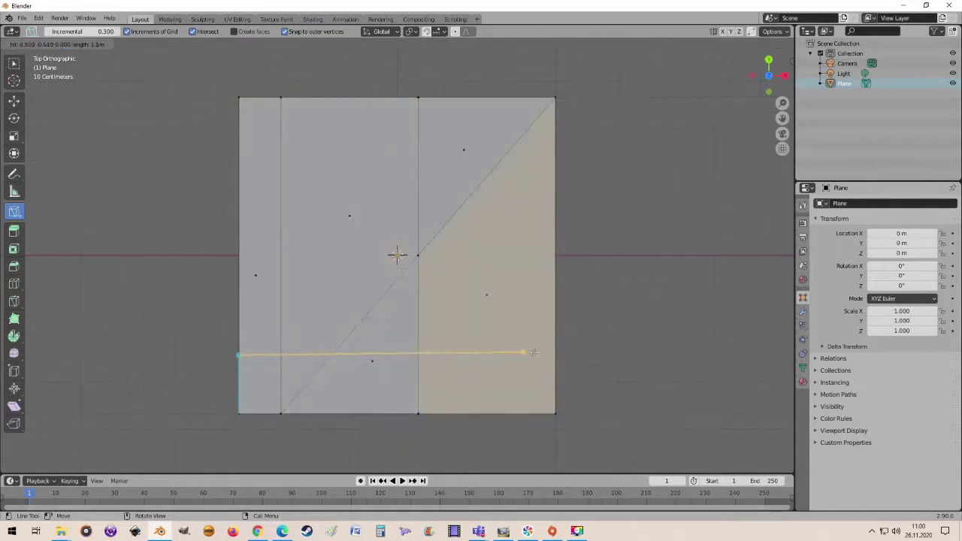
{"action": "left_click", "coordinate": [557, 355]}
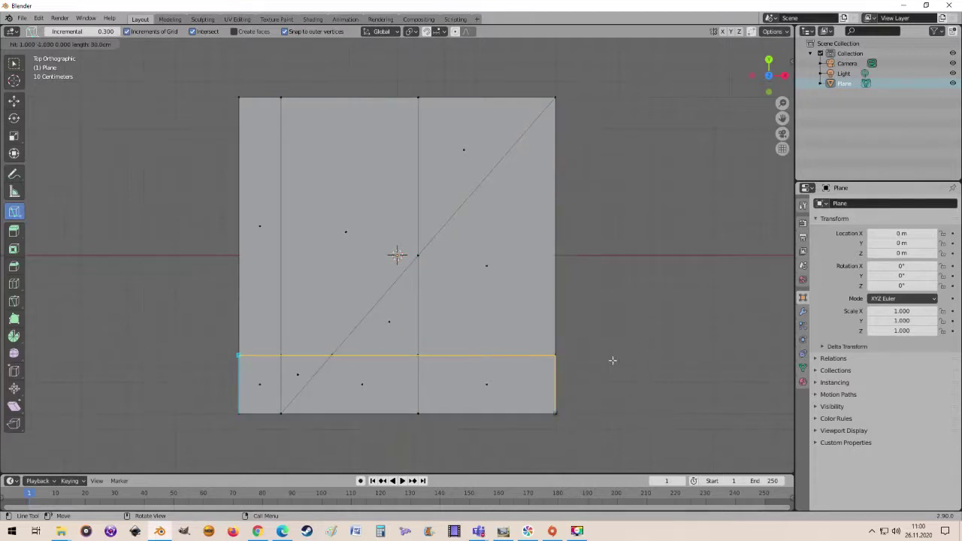
{"action": "key", "text": "Return"}
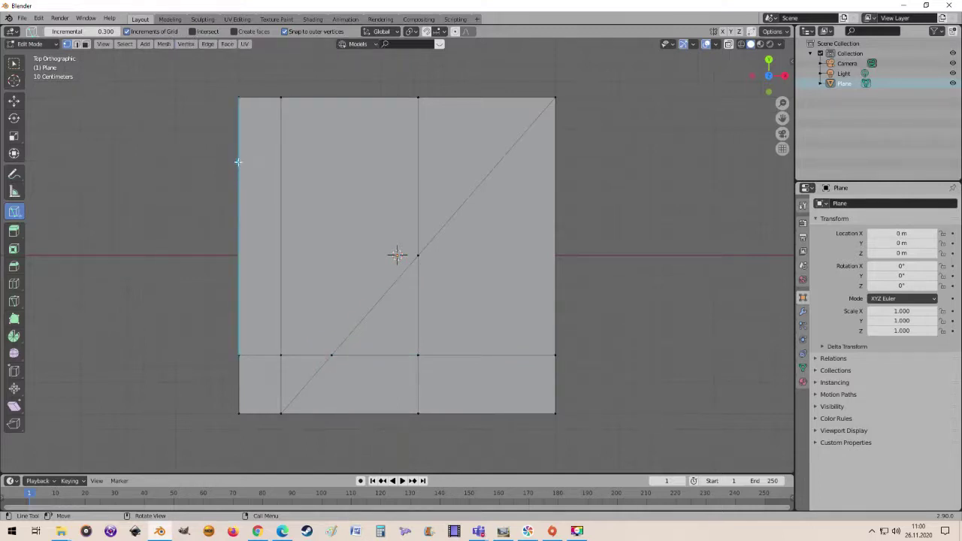
Knife-cut a horizontal line across the upper part, left edge to right edge
{"action": "left_click", "coordinate": [238, 166]}
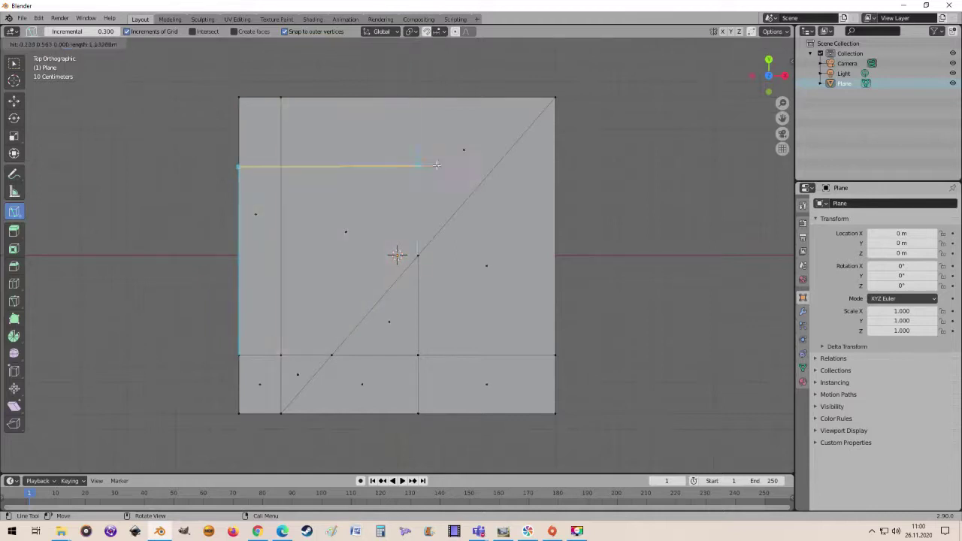
{"action": "left_click", "coordinate": [555, 163]}
{"action": "key", "text": "Return"}
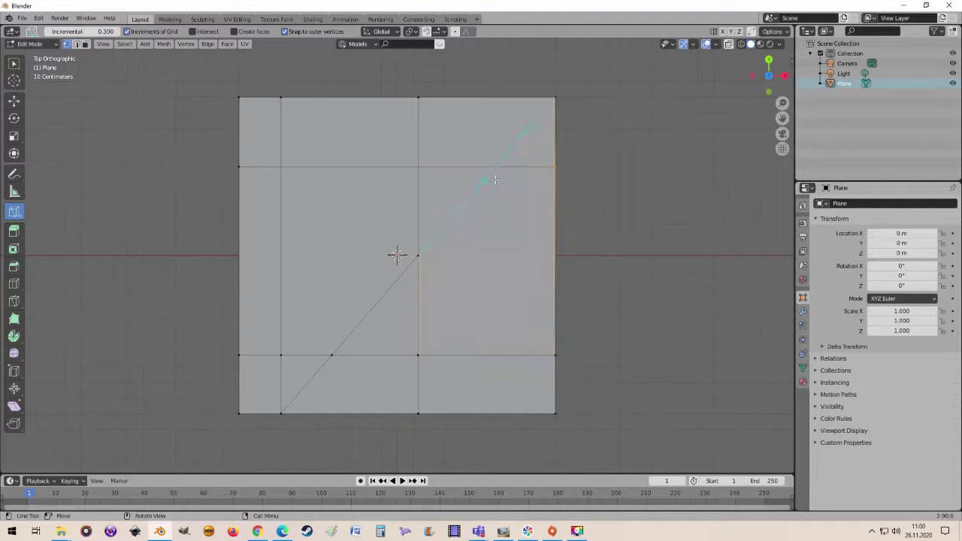
Click several more points on the plane with the Knife tool
{"action": "left_click", "coordinate": [497, 169]}
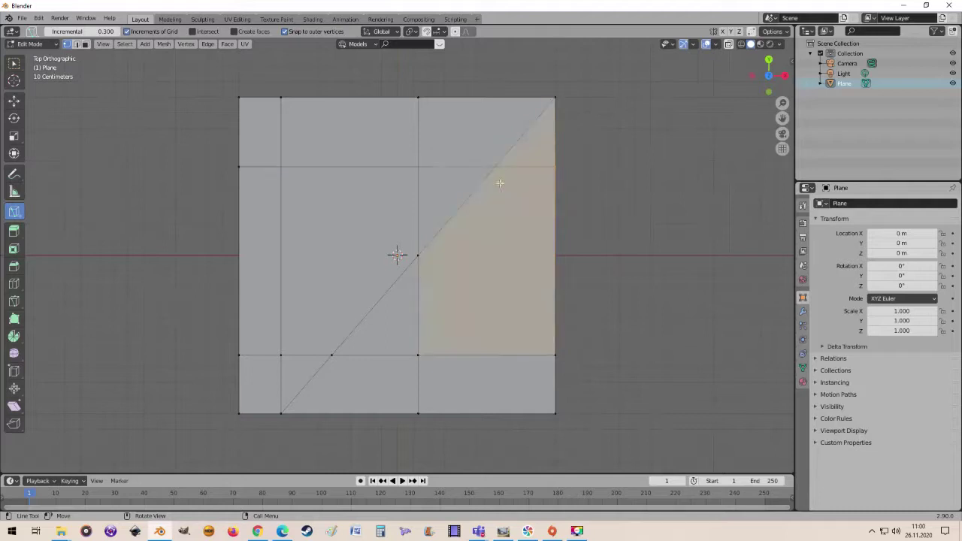
{"action": "left_click", "coordinate": [470, 157]}
{"action": "left_click", "coordinate": [383, 150]}
{"action": "left_click", "coordinate": [275, 210]}
{"action": "left_click", "coordinate": [335, 245]}
{"action": "left_click", "coordinate": [450, 144]}
{"action": "left_click", "coordinate": [477, 212]}
{"action": "left_click", "coordinate": [477, 152]}
{"action": "left_click", "coordinate": [528, 178]}
{"action": "left_click", "coordinate": [423, 177]}
Switch to edge select and return to the Select Box tool
{"action": "left_click", "coordinate": [78, 46]}
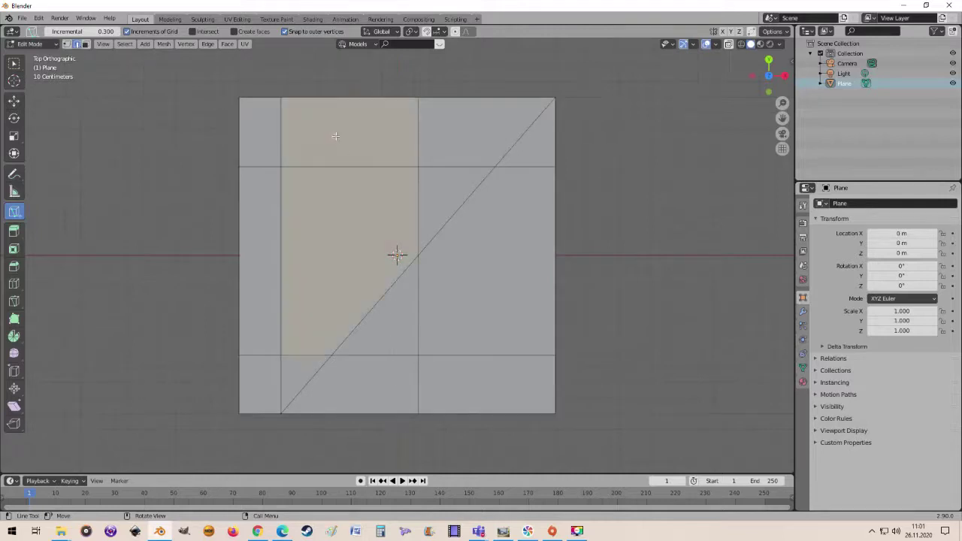
{"action": "mouse_move", "coordinate": [333, 133]}
{"action": "middle_mouse_down"}
{"action": "mouse_move", "coordinate": [286, 214]}
{"action": "mouse_move", "coordinate": [426, 160]}
{"action": "mouse_move", "coordinate": [393, 253]}
{"action": "mouse_move", "coordinate": [273, 134]}
{"action": "mouse_move", "coordinate": [397, 251]}
{"action": "mouse_move", "coordinate": [398, 112]}
{"action": "mouse_move", "coordinate": [425, 236]}
{"action": "mouse_move", "coordinate": [355, 286]}
{"action": "middle_mouse_up"}
{"action": "key", "text": "w"}
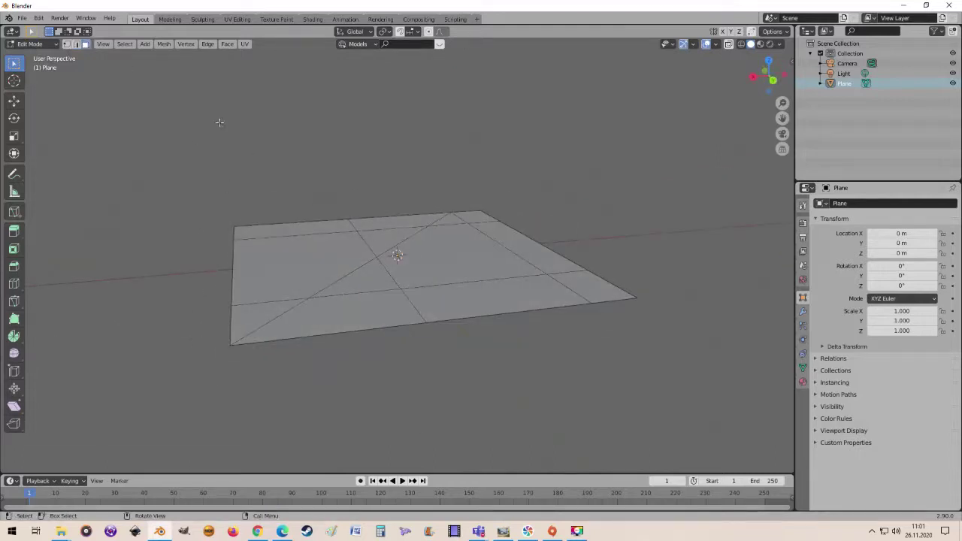
Extrude the lower-left triangle face downward below the plane
{"action": "left_click", "coordinate": [327, 293]}
{"action": "middle_click_drag", "start_coordinate": [326, 294], "coordinate": [446, 311]}
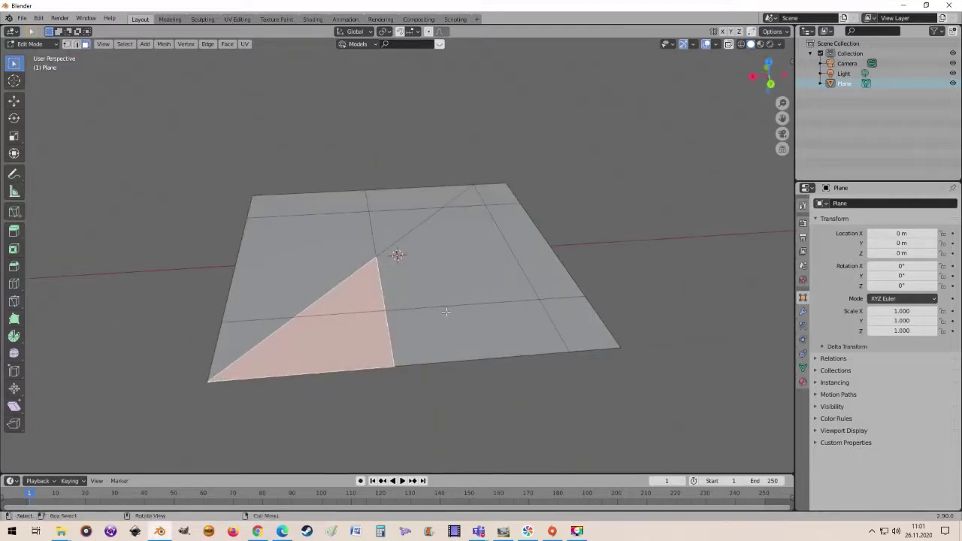
{"action": "middle_click_drag", "start_coordinate": [347, 329], "coordinate": [444, 274]}
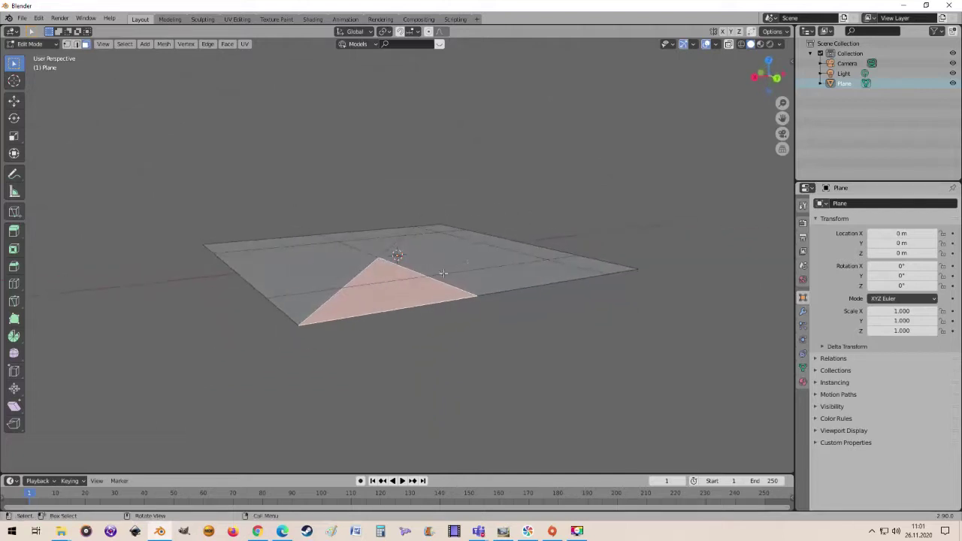
{"action": "middle_click_drag", "start_coordinate": [392, 295], "coordinate": [408, 308]}
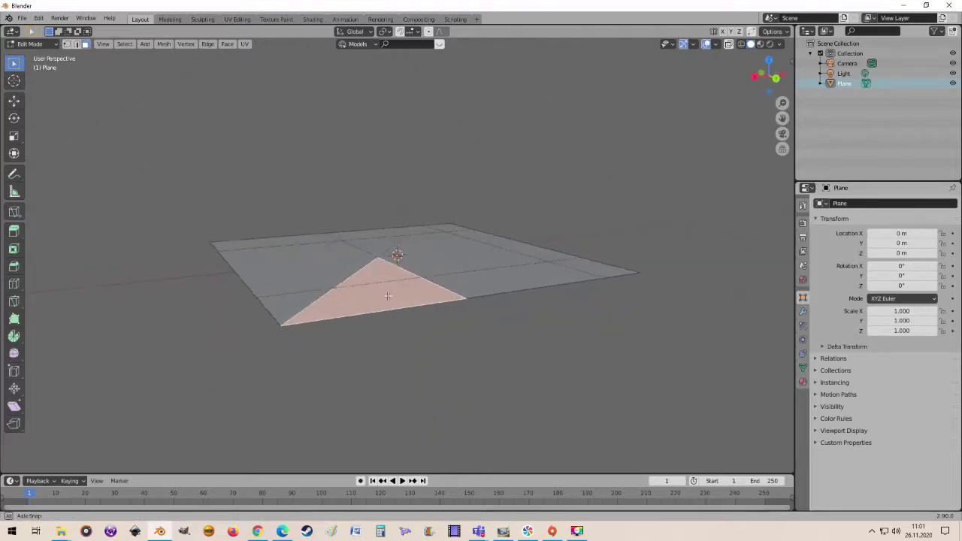
{"action": "key", "text": "e"}
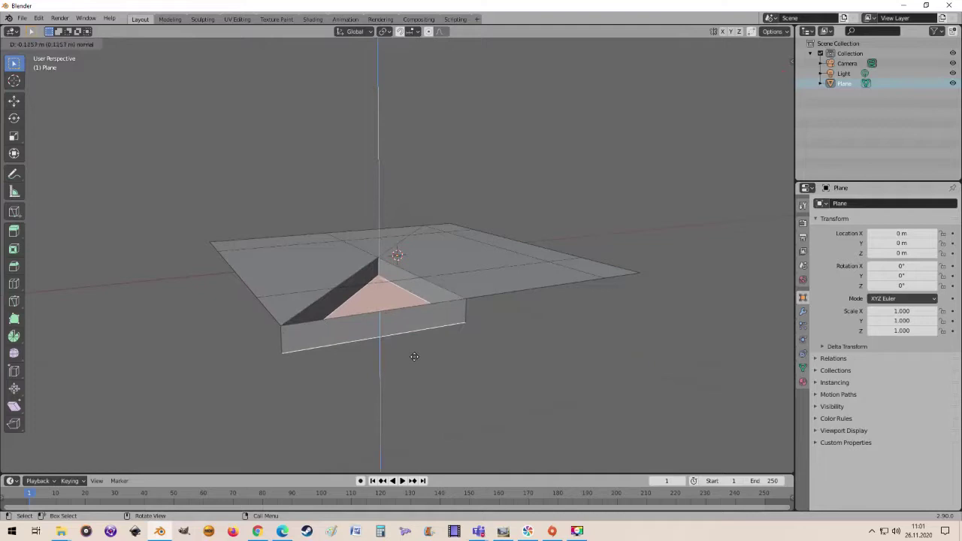
{"action": "left_click", "coordinate": [411, 368]}
Select the diagonal edge on the plane in edge select mode
{"action": "middle_click_drag", "start_coordinate": [425, 330], "coordinate": [302, 308]}
{"action": "middle_click_drag", "start_coordinate": [481, 311], "coordinate": [403, 268]}
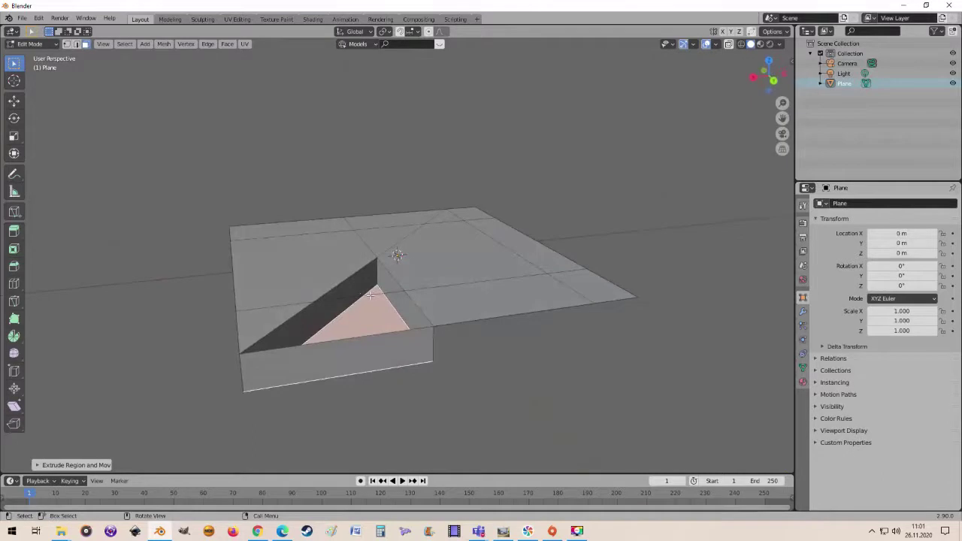
{"action": "left_click", "coordinate": [76, 44]}
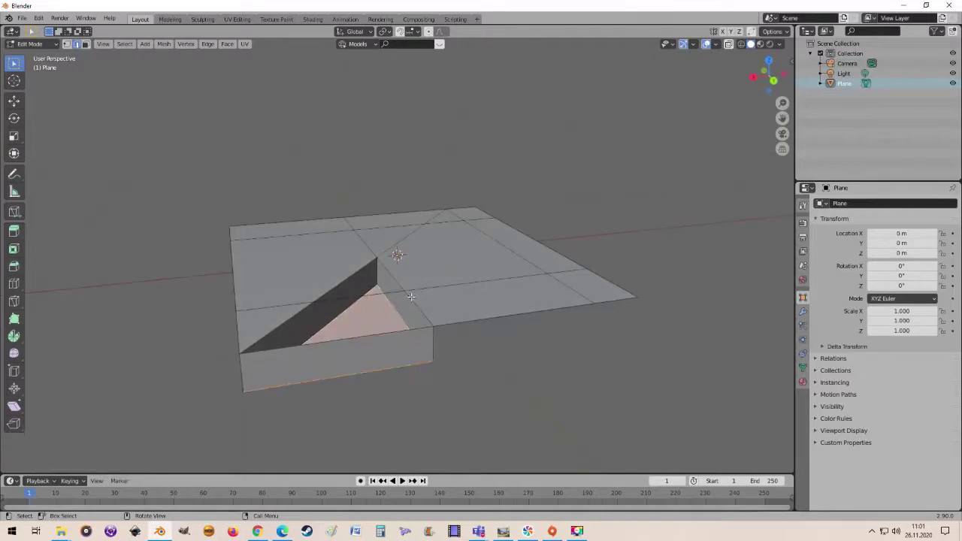
{"action": "left_click", "coordinate": [384, 295]}
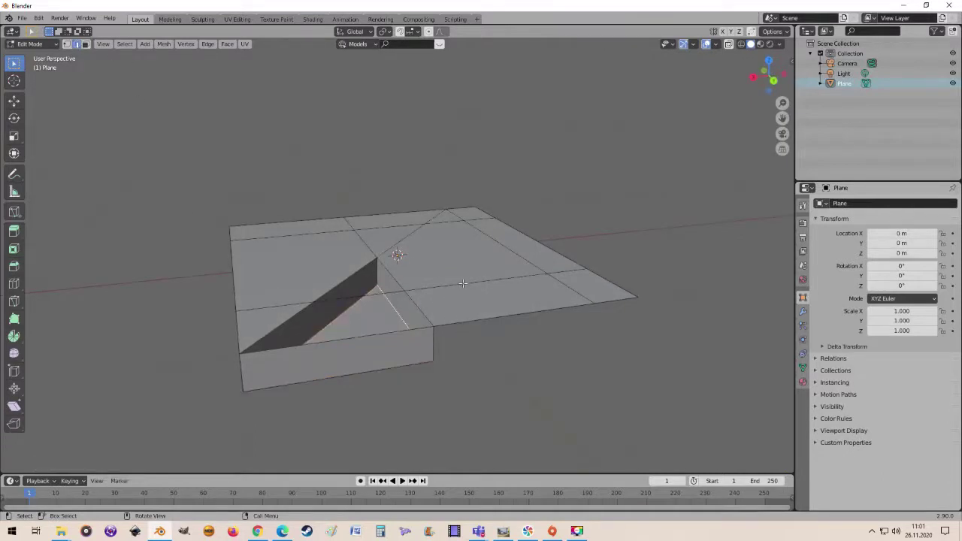
{"action": "middle_click_drag", "start_coordinate": [510, 292], "coordinate": [601, 295]}
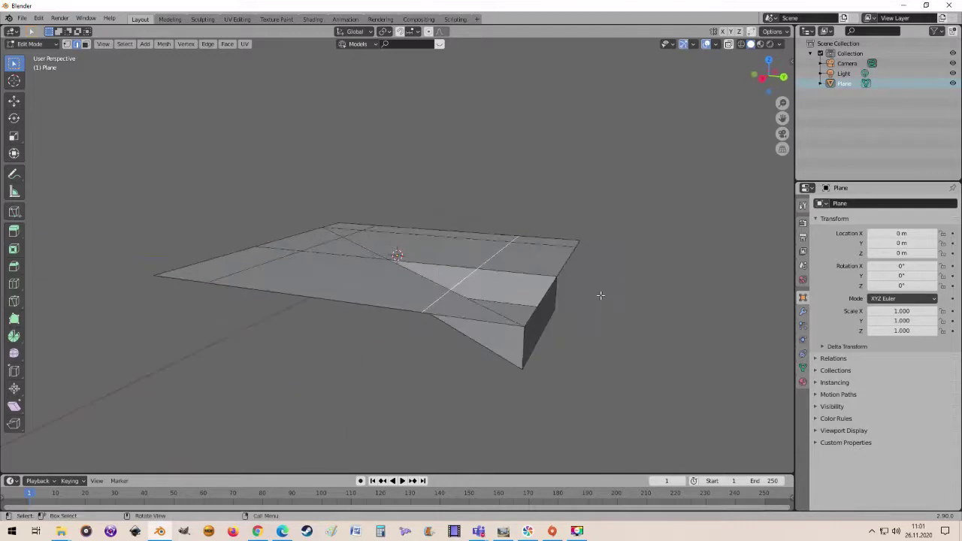
Extrude the diagonal edge upward into a tall wall, then select the front wall's bottom edge
{"action": "key", "text": "e"}
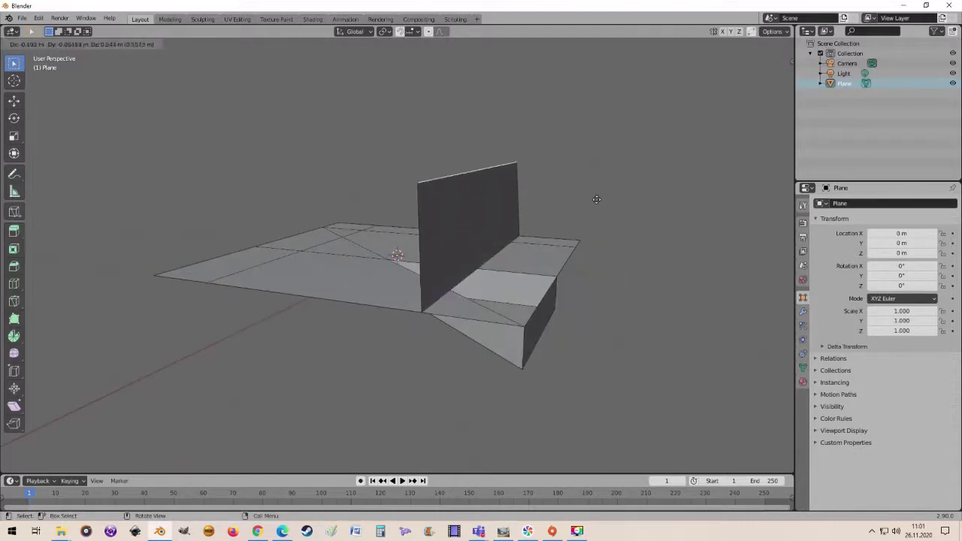
{"action": "left_click", "coordinate": [595, 199]}
{"action": "mouse_move", "coordinate": [596, 199]}
{"action": "middle_mouse_down"}
{"action": "mouse_move", "coordinate": [557, 286]}
{"action": "mouse_move", "coordinate": [487, 302]}
{"action": "mouse_move", "coordinate": [435, 267]}
{"action": "mouse_move", "coordinate": [426, 276]}
{"action": "mouse_move", "coordinate": [488, 318]}
{"action": "mouse_move", "coordinate": [515, 318]}
{"action": "mouse_move", "coordinate": [453, 344]}
{"action": "mouse_move", "coordinate": [440, 338]}
{"action": "mouse_move", "coordinate": [451, 321]}
{"action": "mouse_move", "coordinate": [398, 283]}
{"action": "middle_mouse_up"}
{"action": "left_click", "coordinate": [434, 274]}
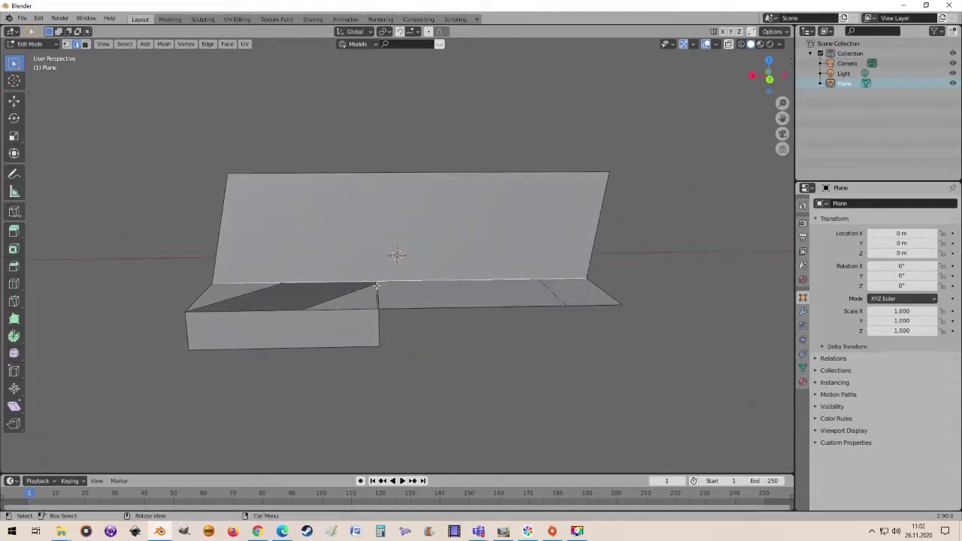
{"action": "scroll", "coordinate": [392, 282], "scroll_direction": "up", "scroll_amount": 1}
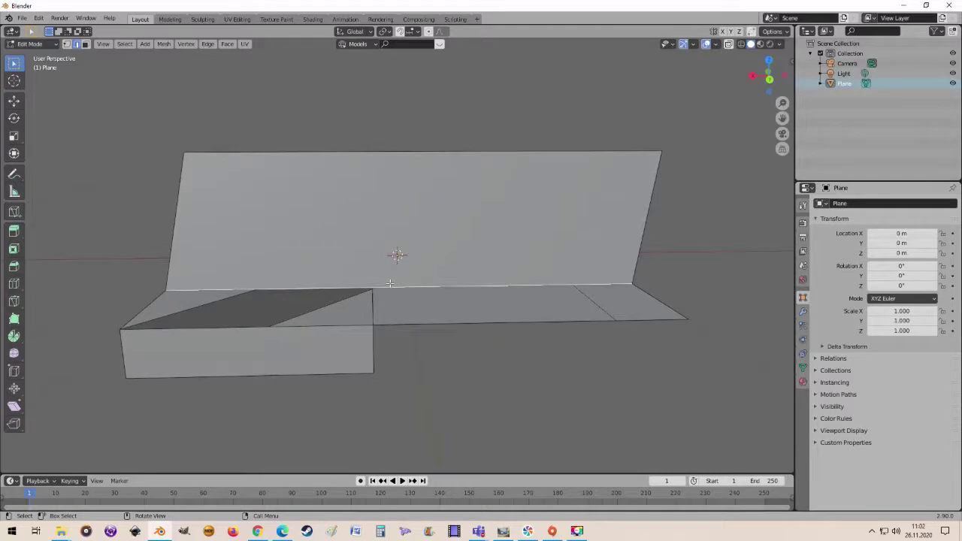
Subdivide the wall's base edge and select the new middle vertex
{"action": "right_click", "coordinate": [390, 283]}
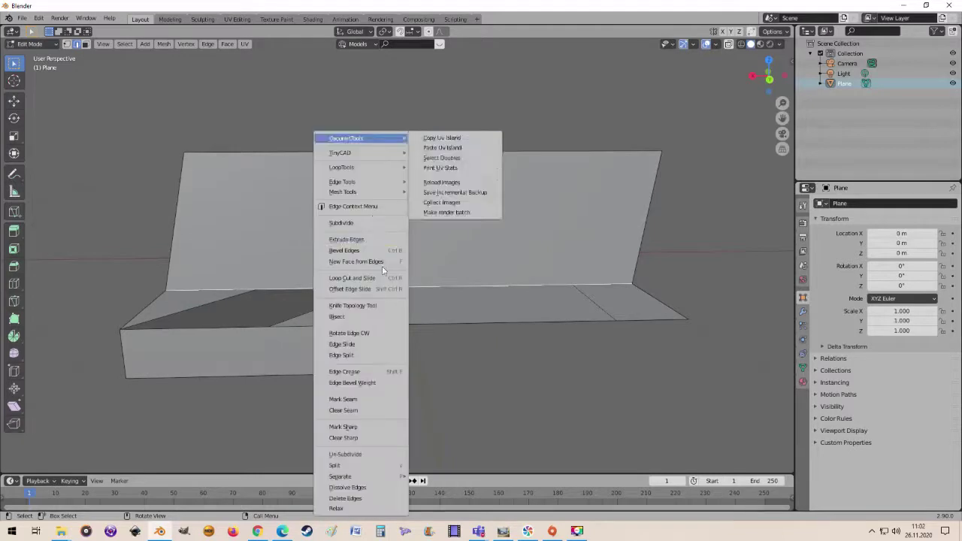
{"action": "left_click", "coordinate": [358, 228]}
{"action": "left_click", "coordinate": [67, 44]}
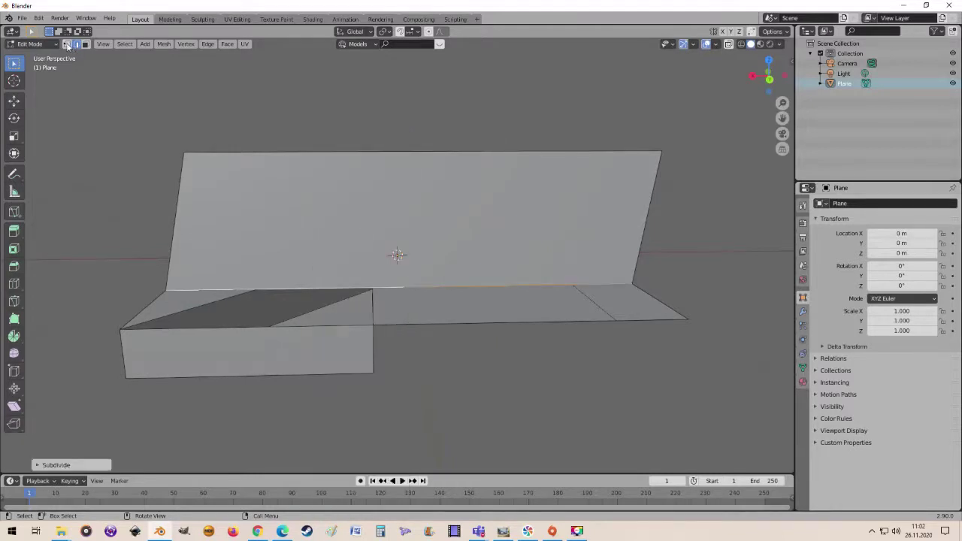
{"action": "left_click", "coordinate": [381, 288]}
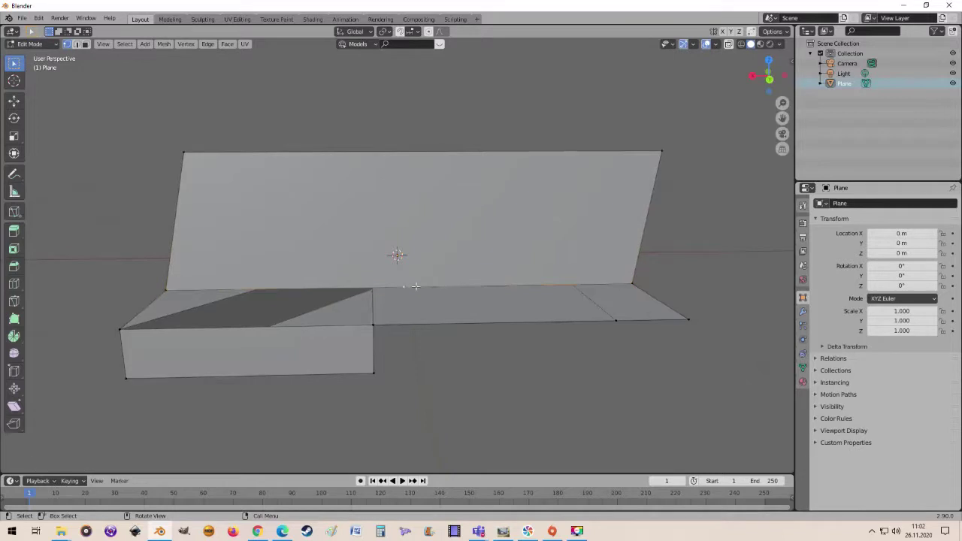
Raise the middle vertex along Z into a peak, then return to top view
{"action": "key", "text": "g"}
{"action": "key", "text": "z"}
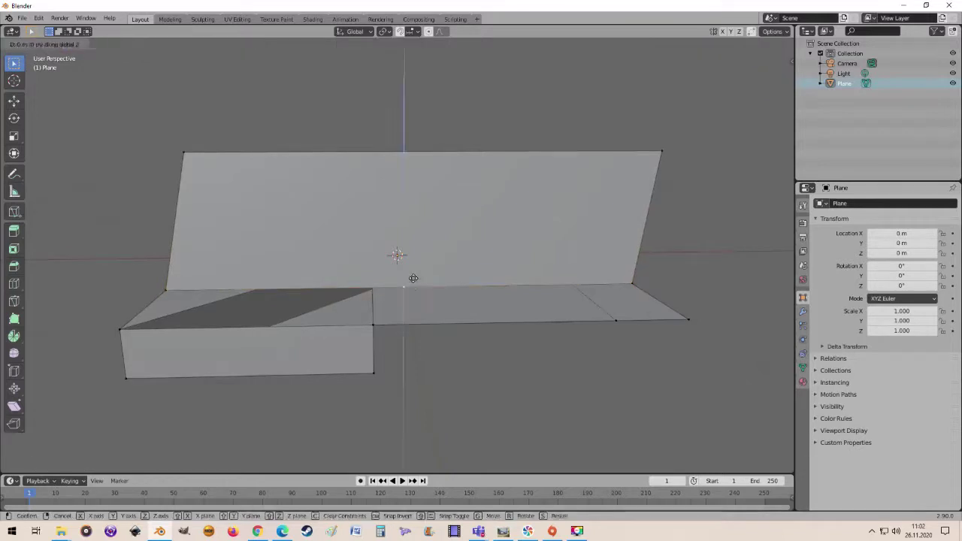
{"action": "left_click", "coordinate": [413, 219]}
{"action": "middle_click_drag", "start_coordinate": [413, 219], "coordinate": [525, 279]}
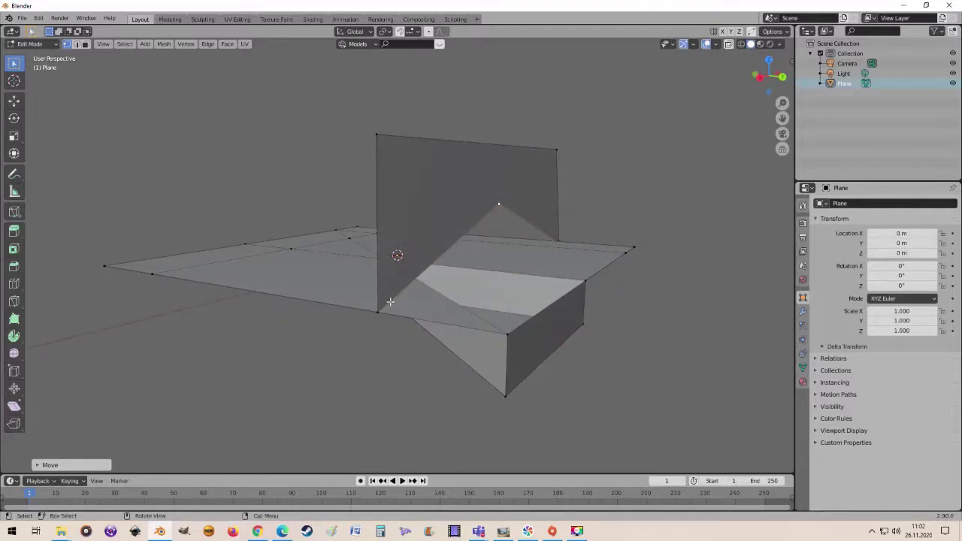
{"action": "mouse_move", "coordinate": [361, 287]}
{"action": "middle_mouse_down"}
{"action": "mouse_move", "coordinate": [142, 294]}
{"action": "mouse_move", "coordinate": [479, 283]}
{"action": "mouse_move", "coordinate": [486, 322]}
{"action": "middle_mouse_up"}
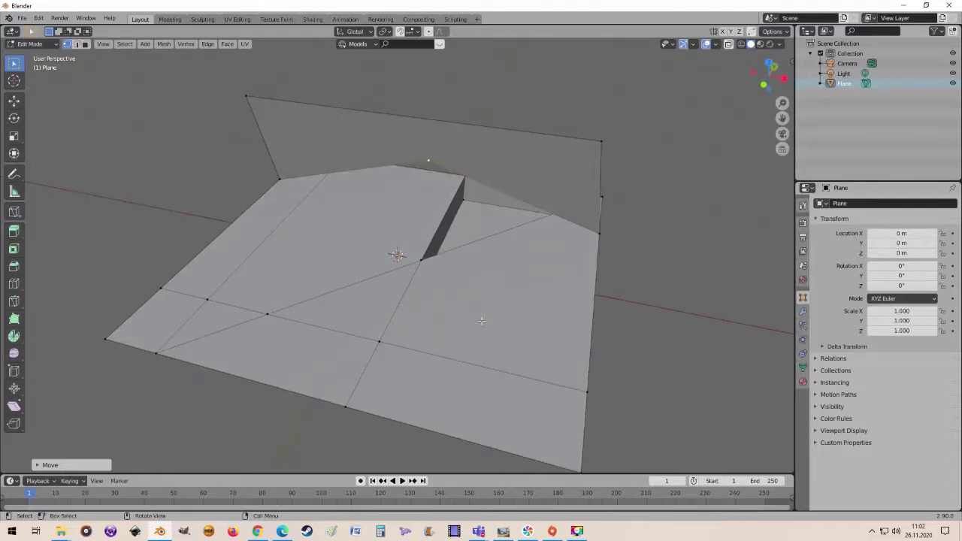
{"action": "key", "text": "KP_7"}
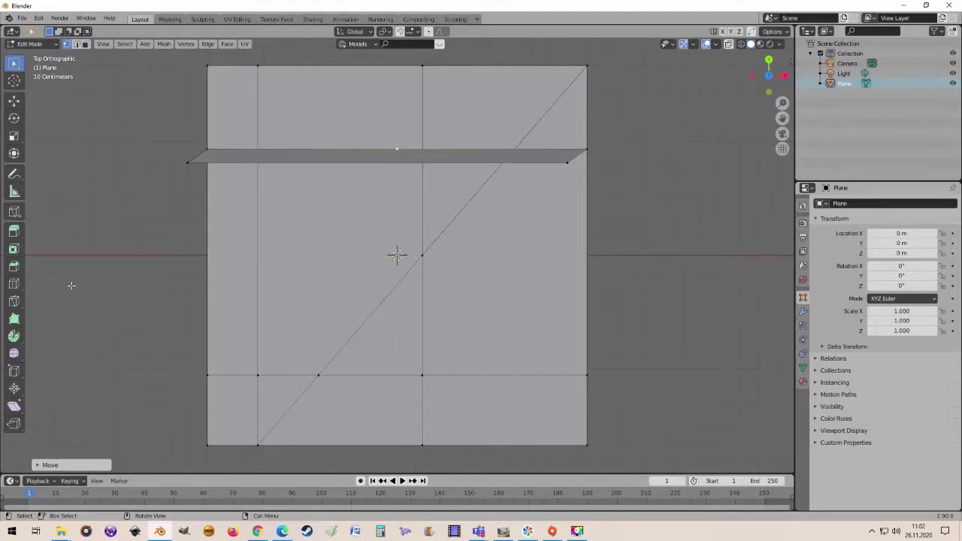
Activate the Knife tool with Intersect enabled and a 0.5 snapping increment
{"action": "left_click", "coordinate": [18, 217]}
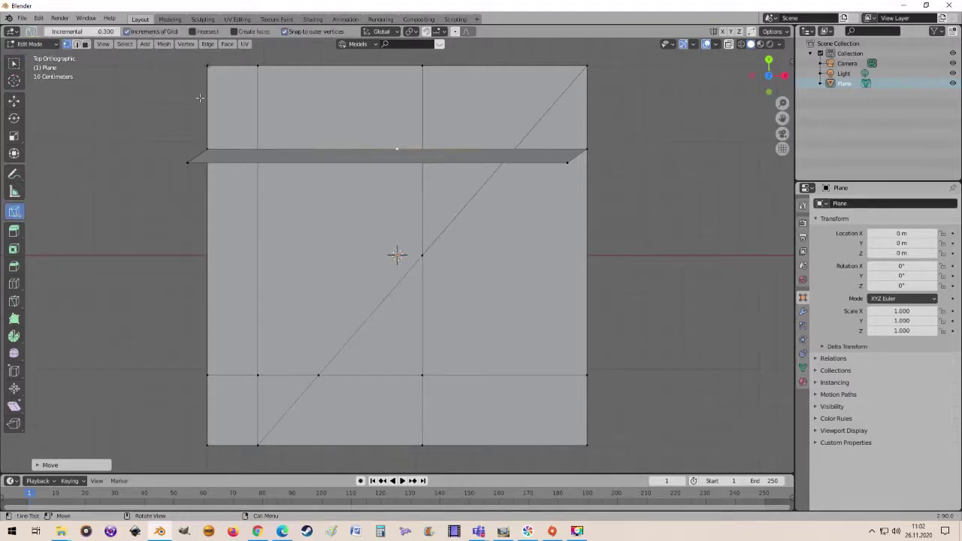
{"action": "left_click", "coordinate": [194, 32]}
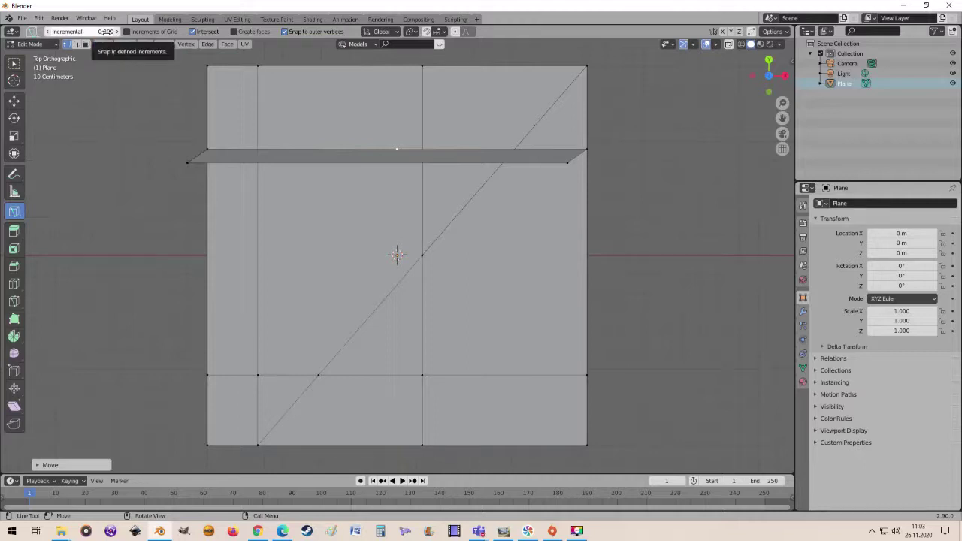
{"action": "left_click_drag", "start_coordinate": [108, 32], "coordinate": [112, 35]}
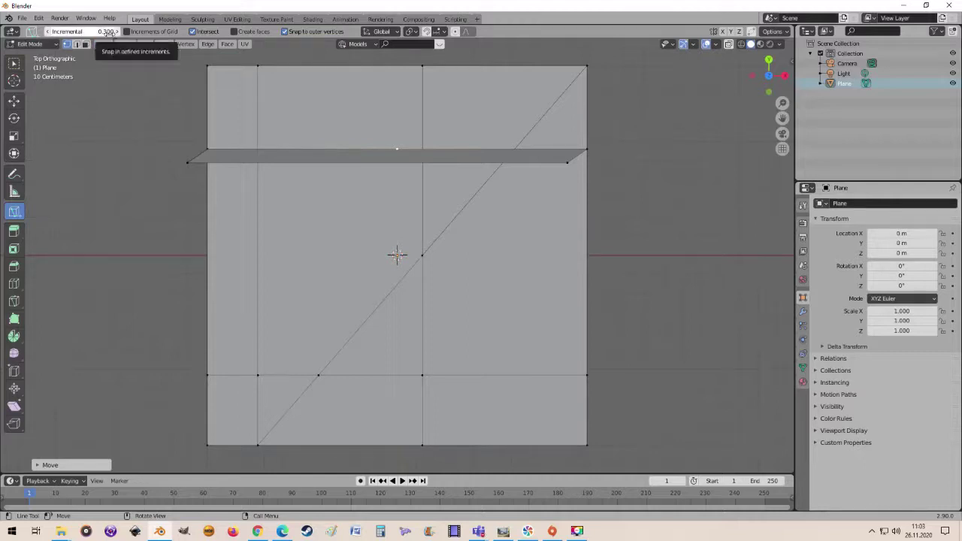
{"action": "left_click", "coordinate": [109, 32]}
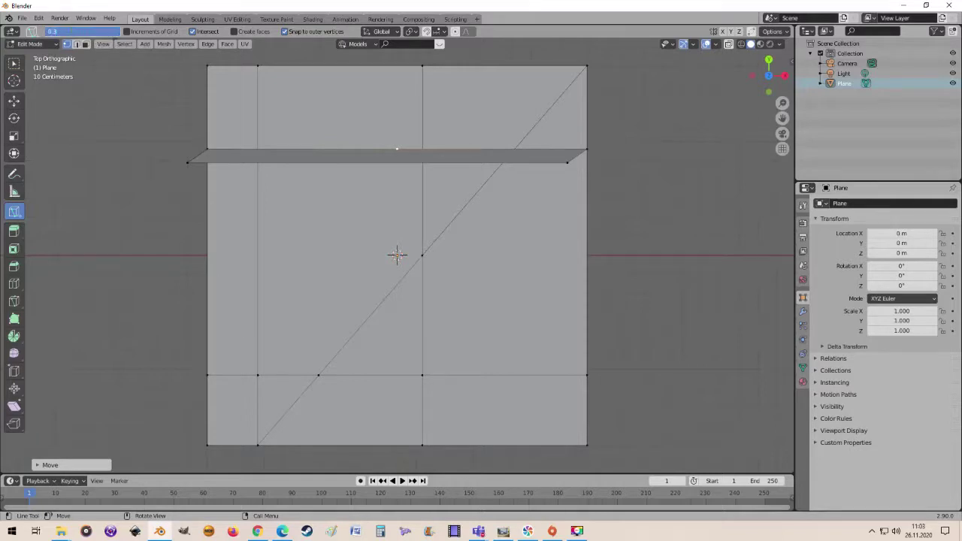
{"action": "type", "text": "0."}
{"action": "key", "text": "Return"}
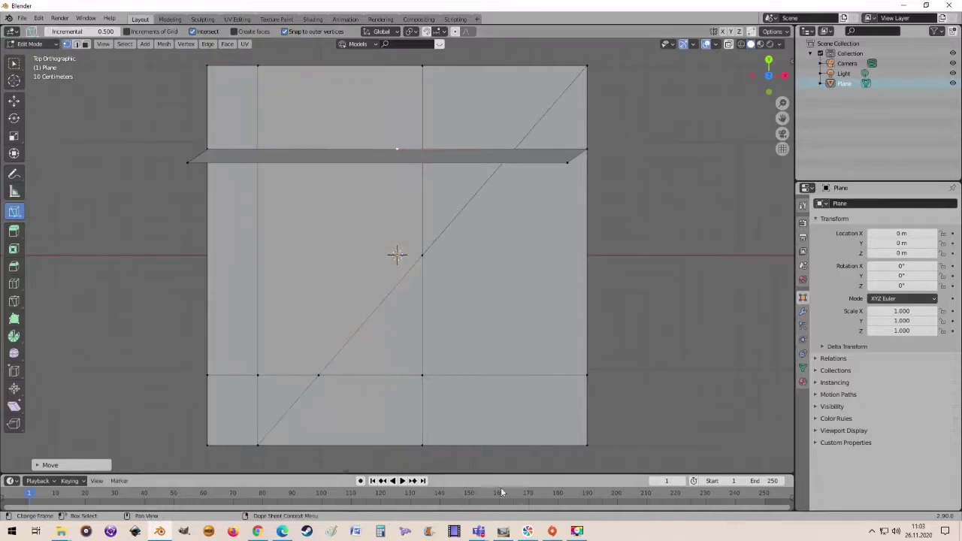
Knife-cut from the bottom-right corner partway up the plane's right edge
{"action": "left_click", "coordinate": [587, 446]}
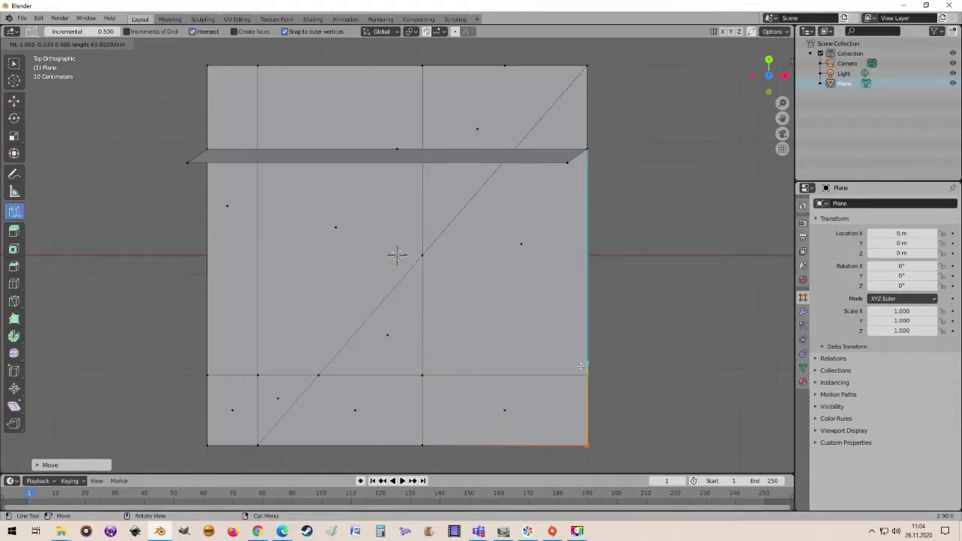
{"action": "left_click", "coordinate": [582, 293]}
Finish the knife cut, return to Object Mode and move the old plane off to the right
{"action": "left_click", "coordinate": [481, 300]}
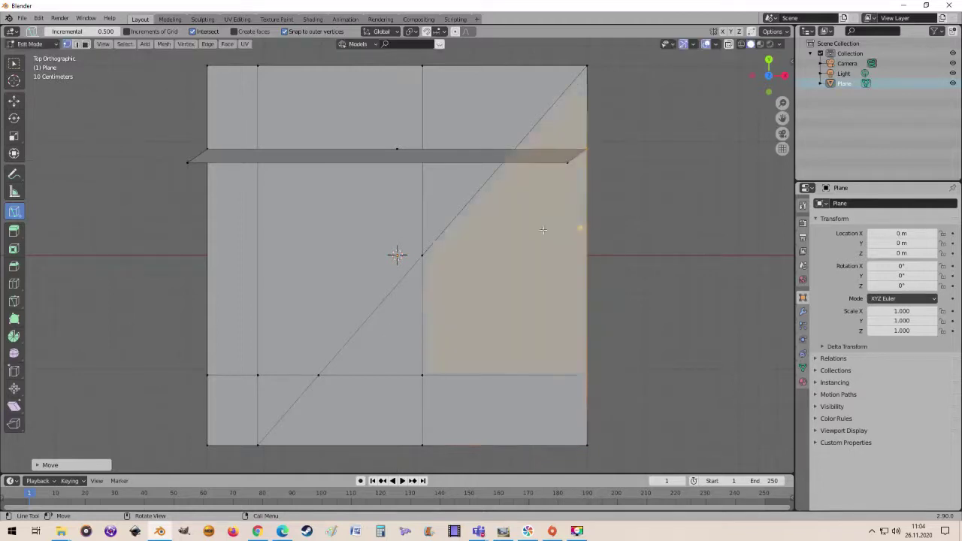
{"action": "left_click", "coordinate": [354, 253]}
{"action": "left_click", "coordinate": [440, 318]}
{"action": "key", "text": "Tab"}
{"action": "scroll", "coordinate": [448, 340], "scroll_direction": "down", "scroll_amount": 2}
{"action": "scroll", "coordinate": [448, 336], "scroll_direction": "down", "scroll_amount": 2}
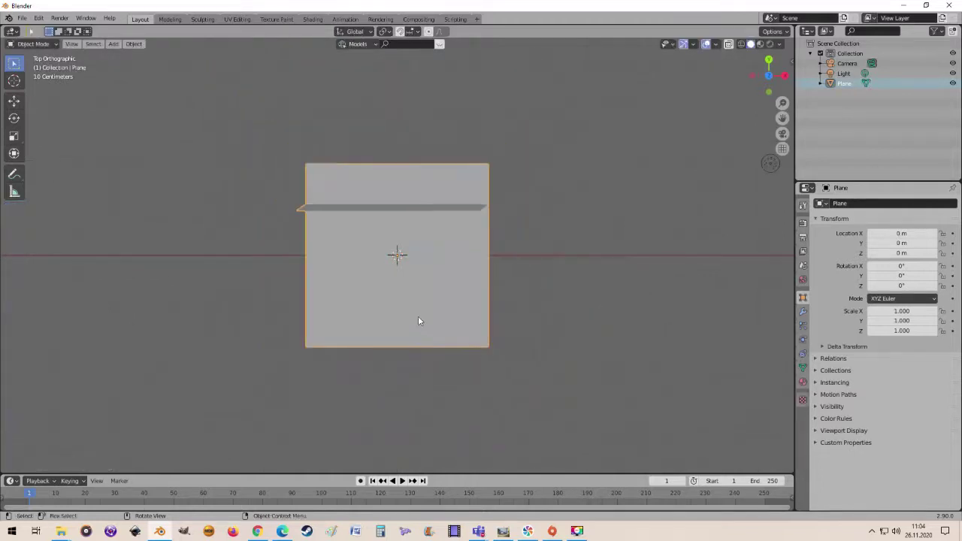
{"action": "left_click_drag", "start_coordinate": [412, 312], "coordinate": [624, 314]}
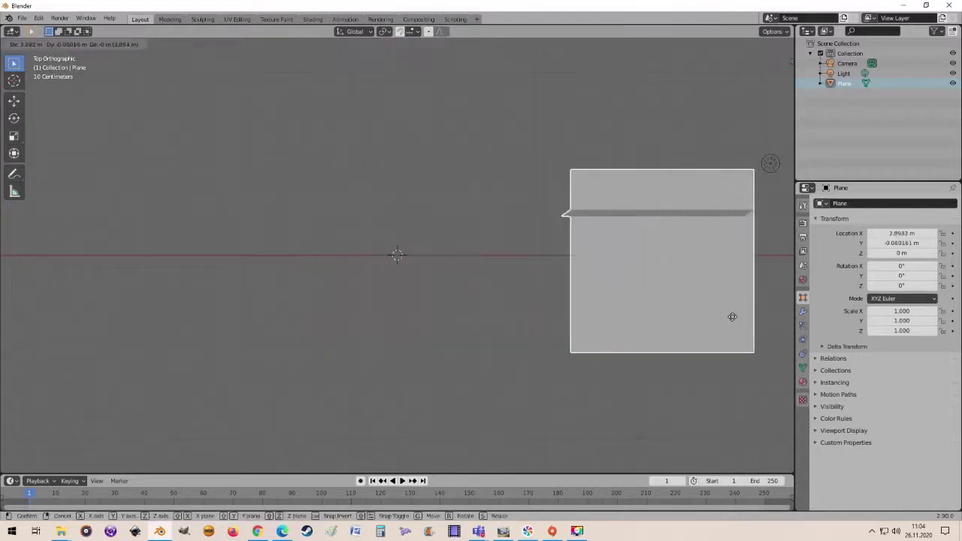
Add a new plane at the origin with a size of 10 m
{"action": "left_click", "coordinate": [114, 44]}
{"action": "mouse_move", "coordinate": [127, 56]}
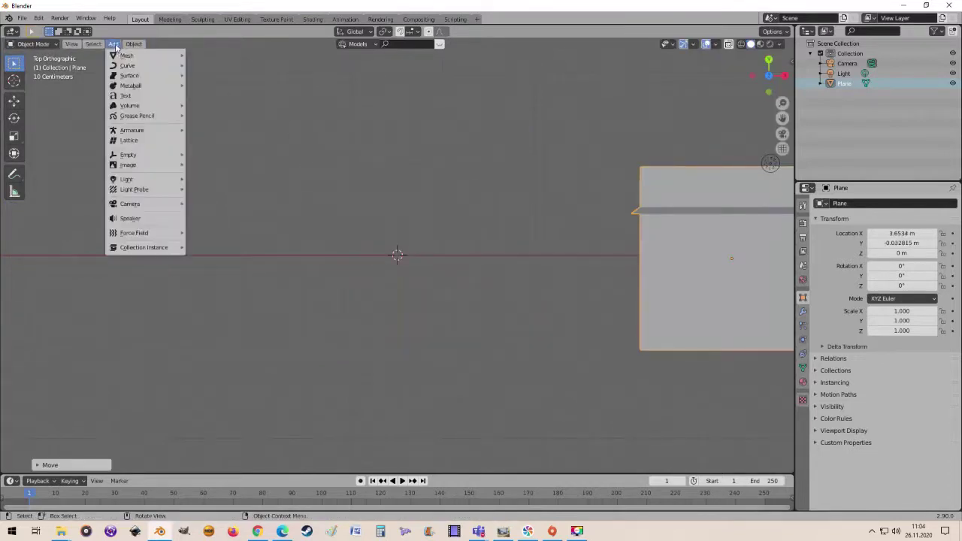
{"action": "left_click", "coordinate": [232, 55]}
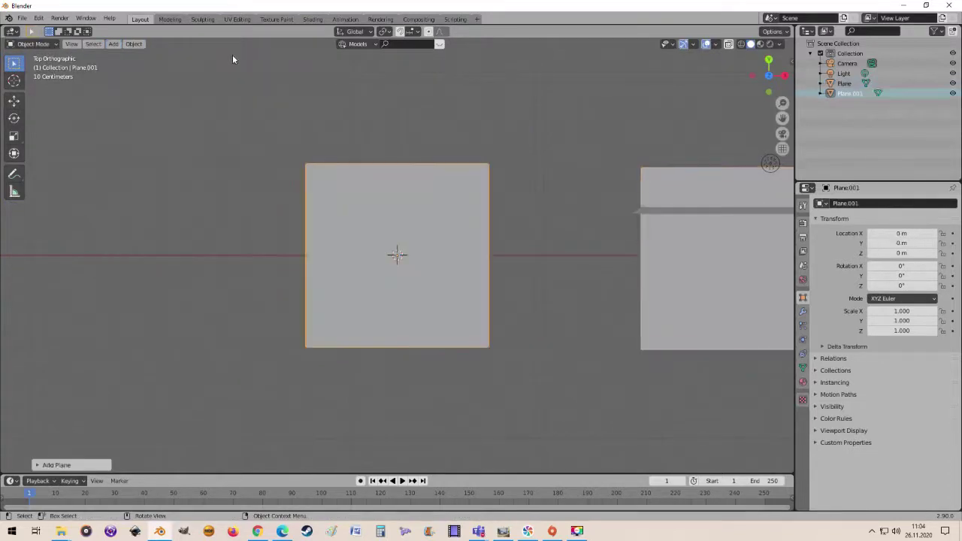
{"action": "scroll", "coordinate": [398, 203], "scroll_direction": "down", "scroll_amount": 2}
{"action": "scroll", "coordinate": [409, 210], "scroll_direction": "down", "scroll_amount": 3}
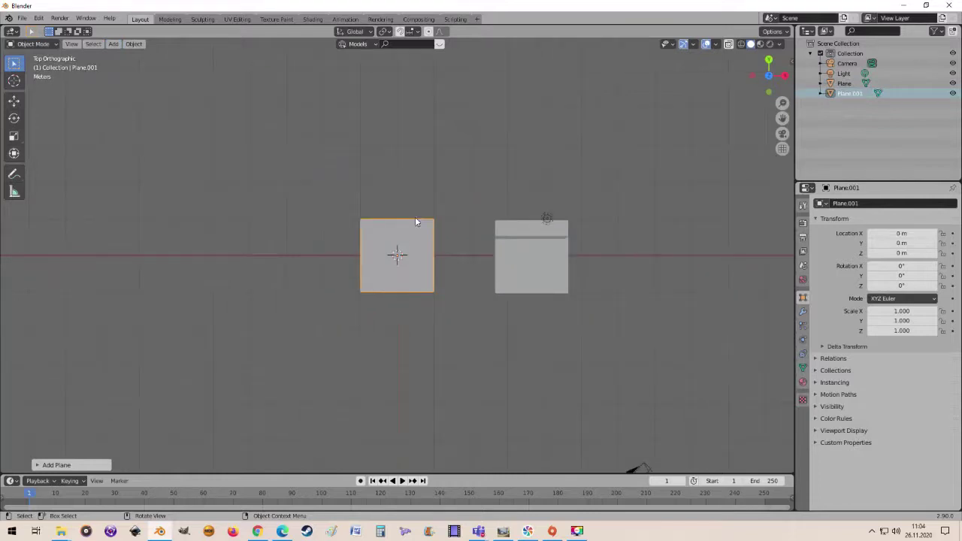
{"action": "left_click", "coordinate": [38, 466]}
{"action": "left_click", "coordinate": [127, 378]}
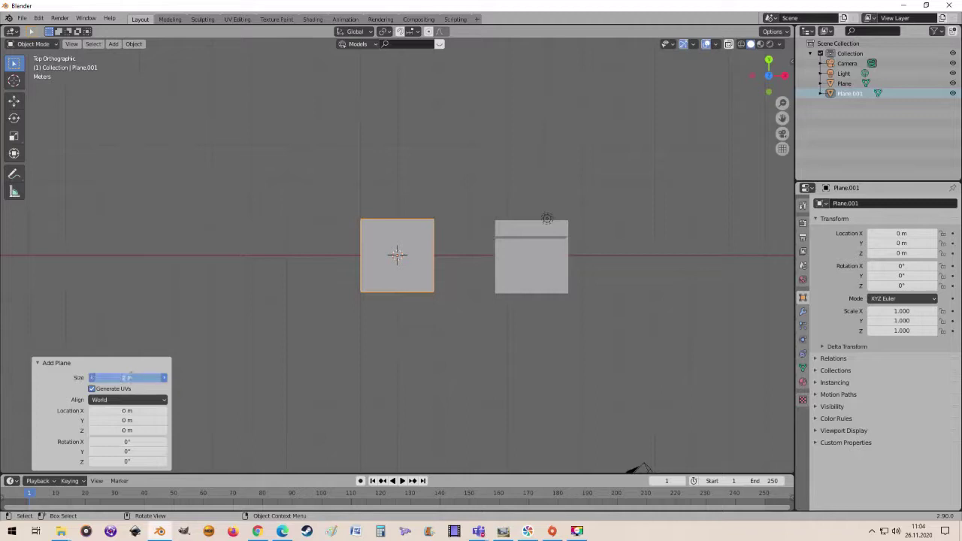
{"action": "type", "text": "10"}
{"action": "key", "text": "Return"}
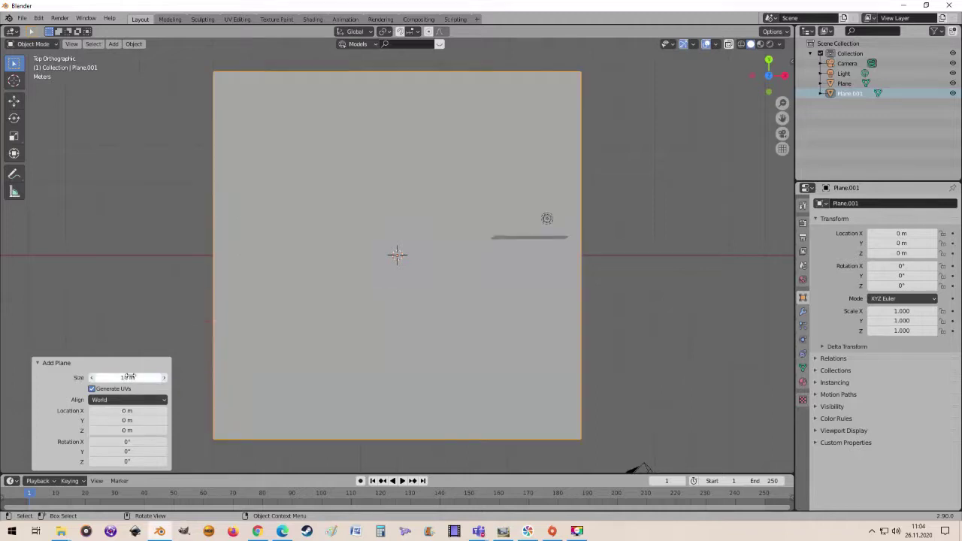
Delete the old small plane and enter Edit Mode on the new 10 m plane
{"action": "left_click", "coordinate": [529, 237]}
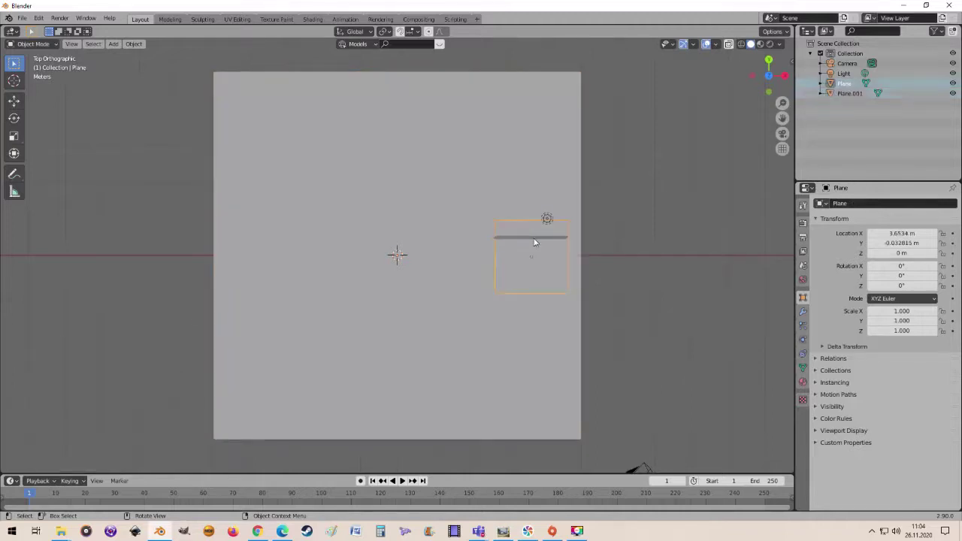
{"action": "key", "text": "Delete"}
{"action": "left_click", "coordinate": [371, 197]}
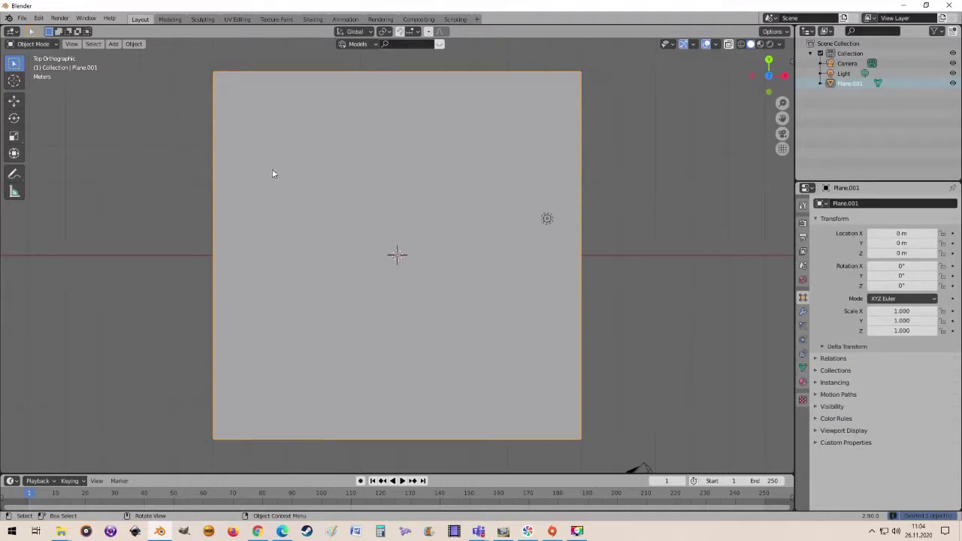
{"action": "key", "text": "Tab"}
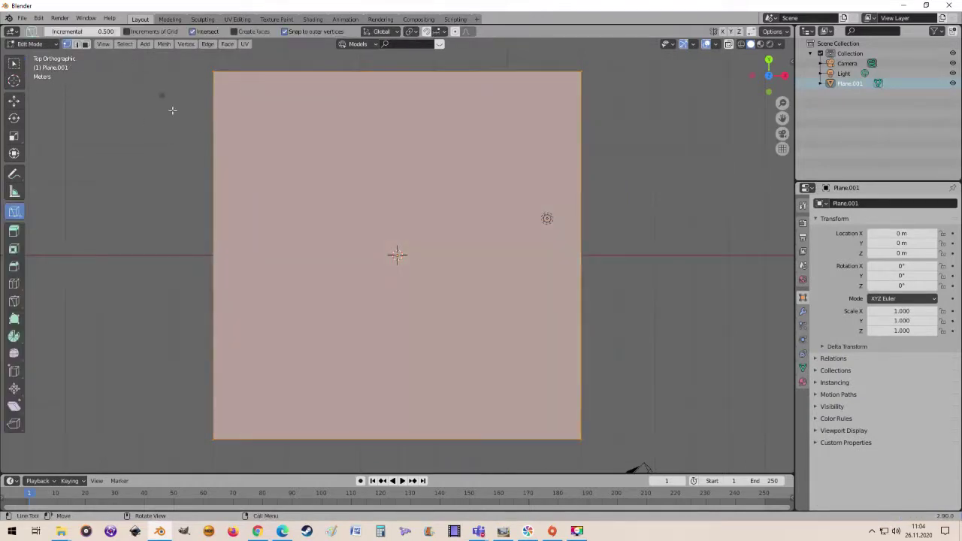
Select the entire mesh of the 10 m plane
{"action": "scroll", "coordinate": [188, 114], "scroll_direction": "up", "scroll_amount": 2}
{"action": "scroll", "coordinate": [203, 118], "scroll_direction": "down", "scroll_amount": 3}
{"action": "scroll", "coordinate": [218, 122], "scroll_direction": "up", "scroll_amount": 1}
{"action": "left_click", "coordinate": [214, 94]}
{"action": "key", "text": "a"}
{"action": "scroll", "coordinate": [419, 138], "scroll_direction": "down", "scroll_amount": 1}
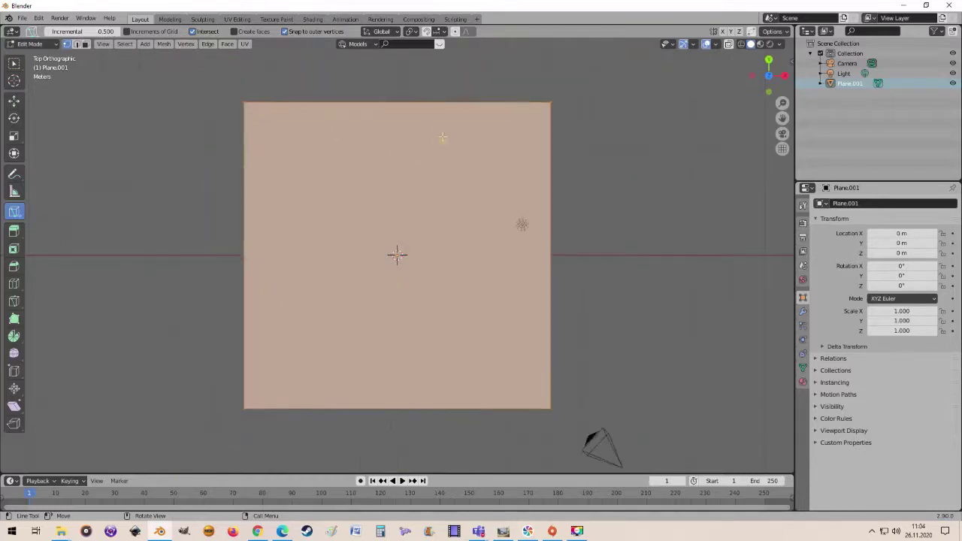
Knife four cuts inset from each plane edge into an inner rectangle and confirm
{"action": "left_click", "coordinate": [458, 101]}
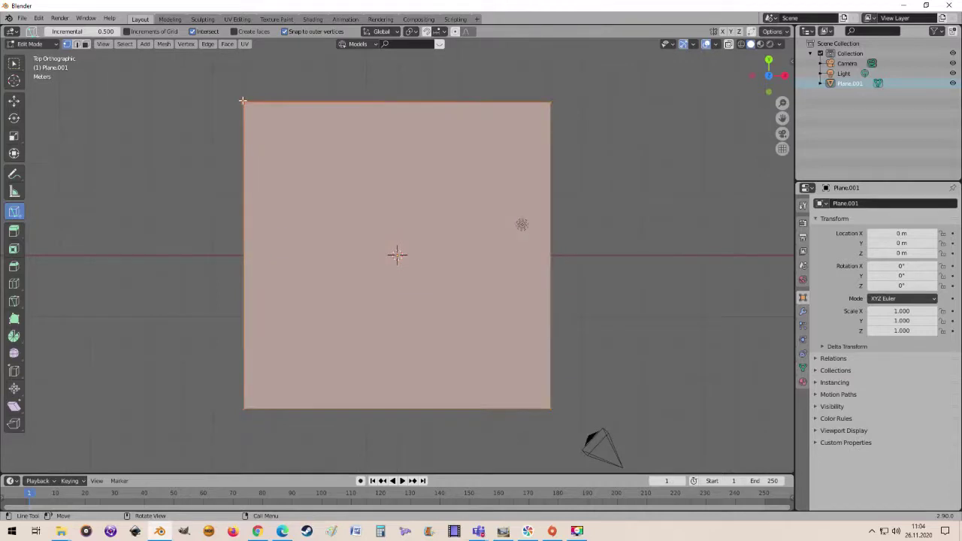
{"action": "left_click", "coordinate": [243, 101]}
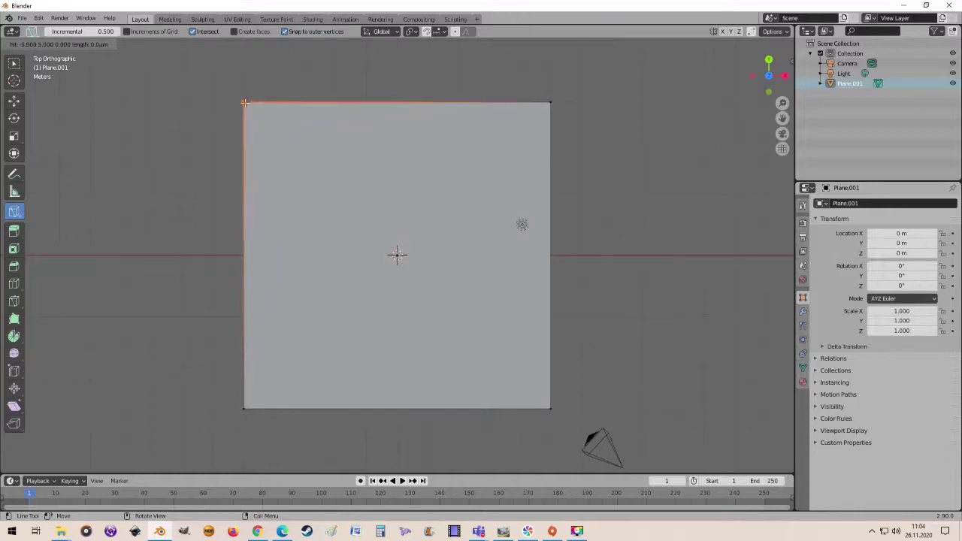
{"action": "left_click_drag", "start_coordinate": [259, 103], "coordinate": [258, 393]}
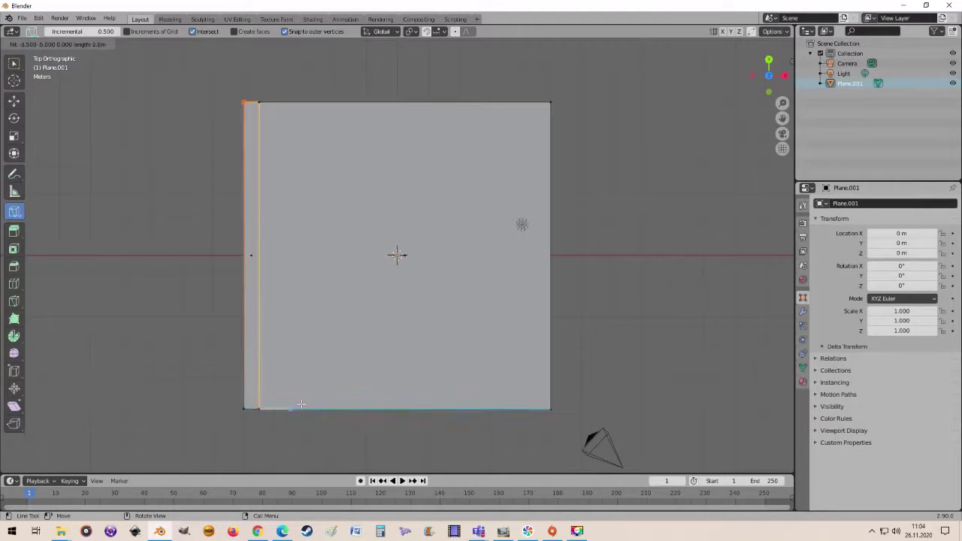
{"action": "left_click", "coordinate": [259, 408]}
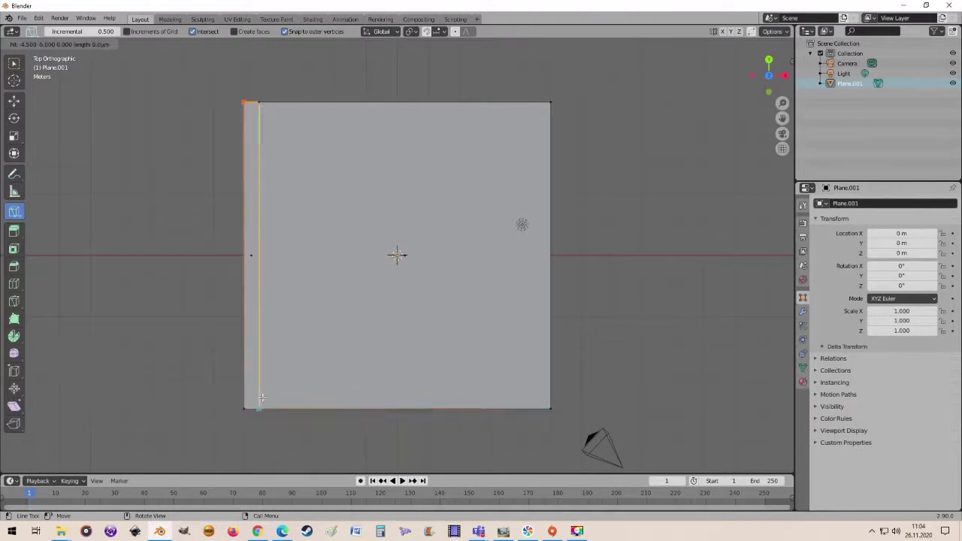
{"action": "left_click", "coordinate": [261, 391]}
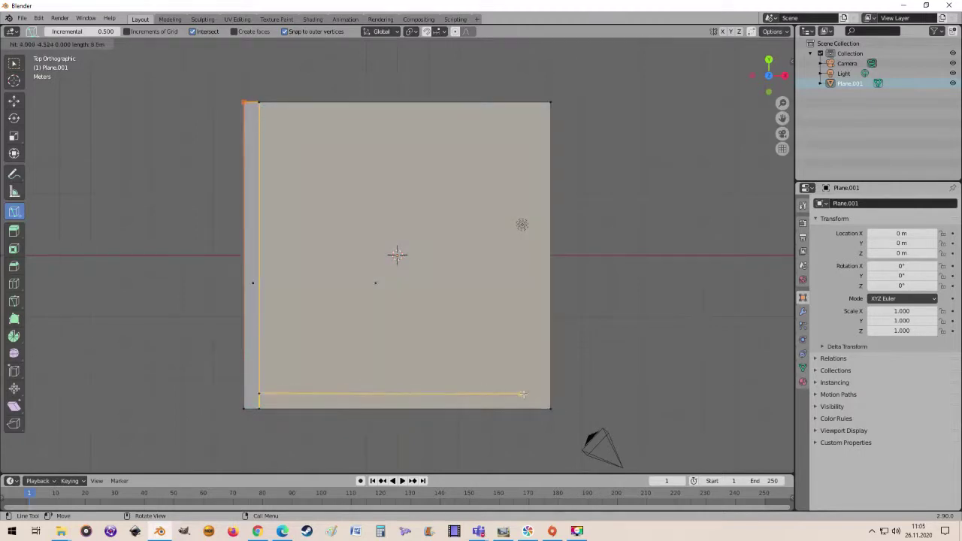
{"action": "left_click", "coordinate": [550, 393]}
{"action": "left_click", "coordinate": [535, 103]}
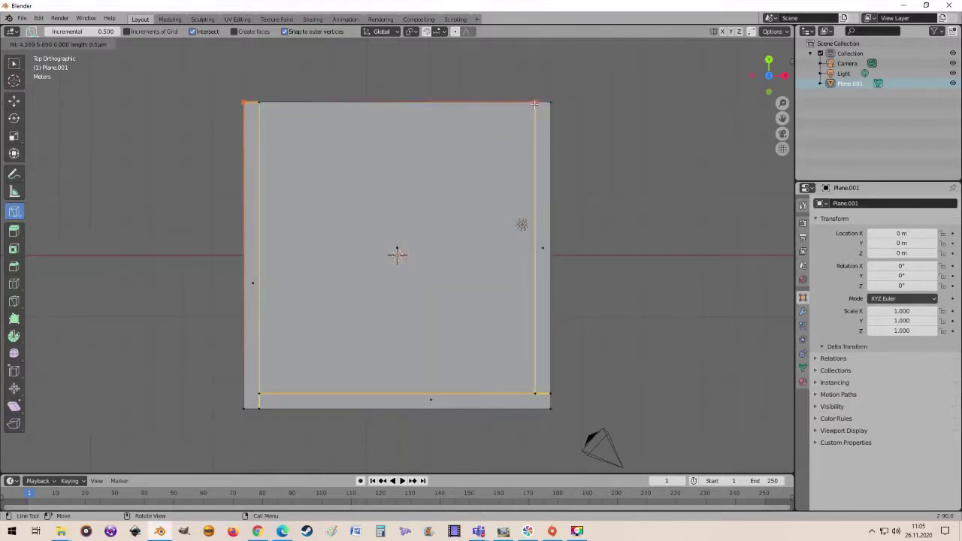
{"action": "left_click", "coordinate": [534, 116]}
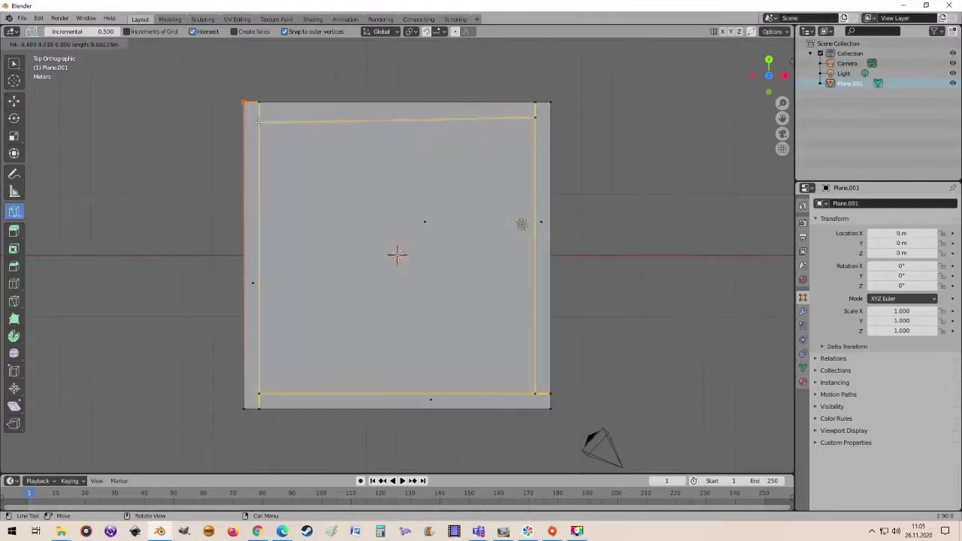
{"action": "left_click", "coordinate": [259, 117]}
{"action": "key", "text": "Return"}
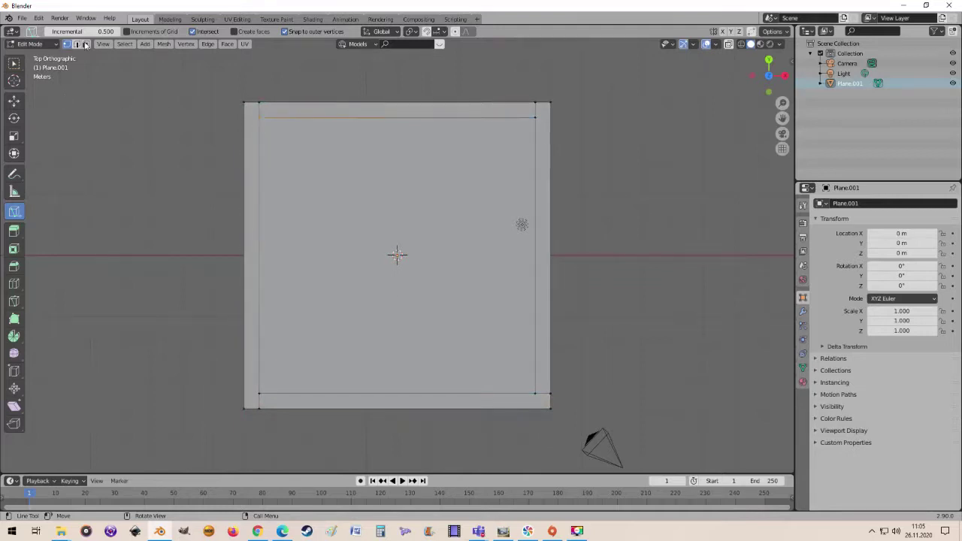
Select the four border strips (left, top, right, bottom) in face select mode
{"action": "left_click", "coordinate": [86, 45]}
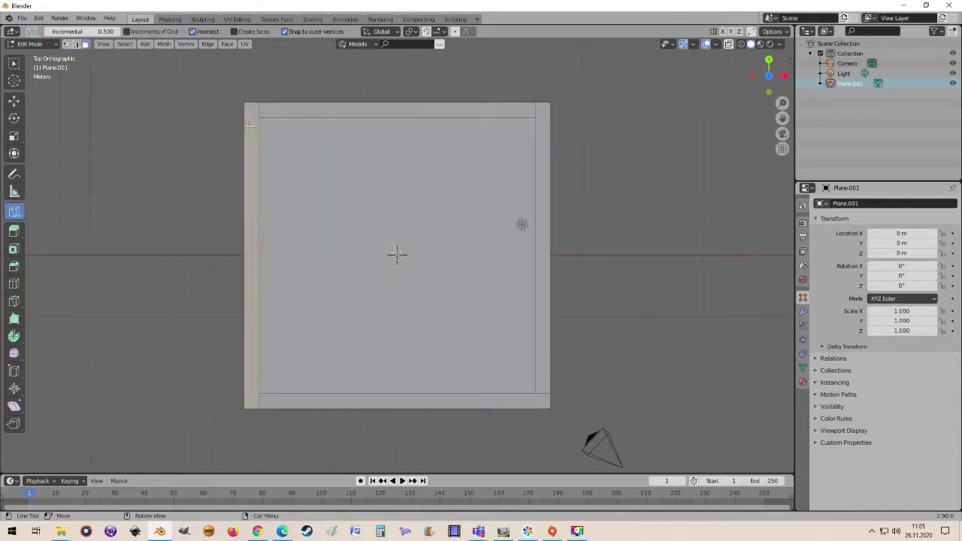
{"action": "left_click", "coordinate": [14, 64]}
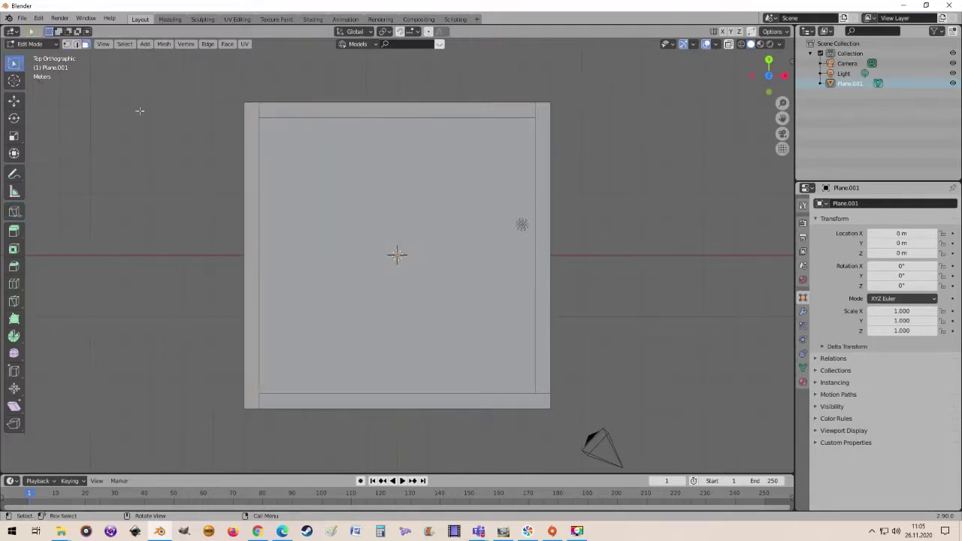
{"action": "left_click", "coordinate": [255, 160]}
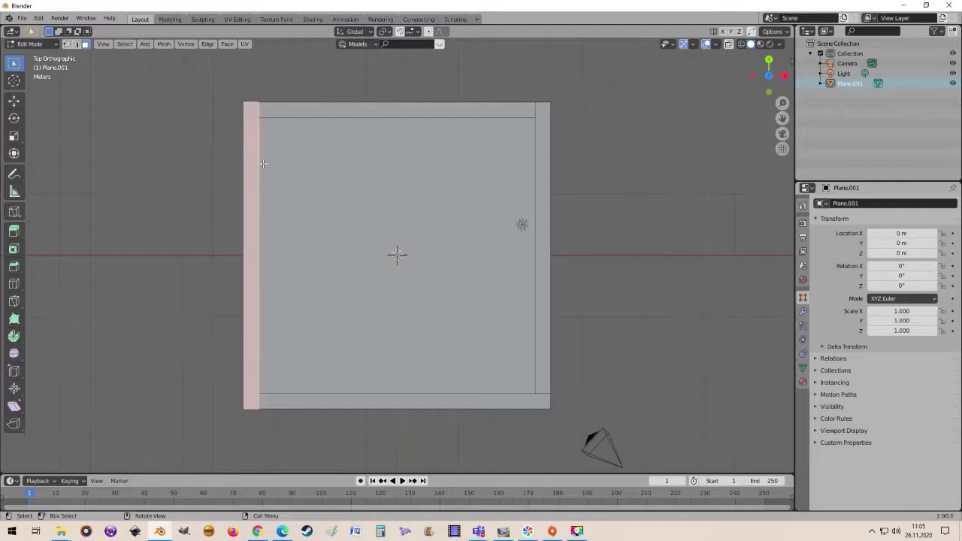
{"action": "left_click", "coordinate": [363, 110], "text": "shift"}
{"action": "left_click", "coordinate": [547, 174], "text": "shift"}
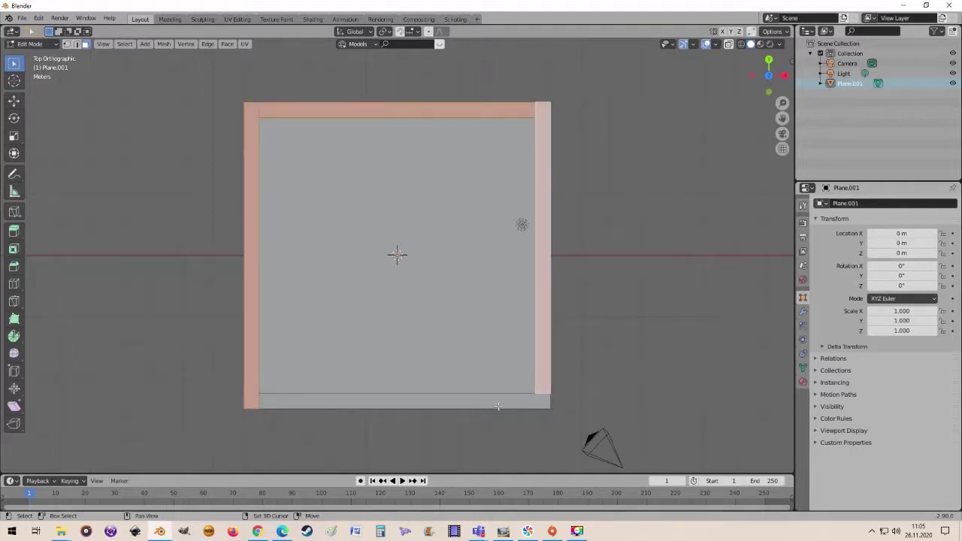
{"action": "left_click", "coordinate": [500, 406], "text": "shift"}
{"action": "mouse_move", "coordinate": [390, 367]}
{"action": "middle_mouse_down"}
{"action": "mouse_move", "coordinate": [395, 322]}
{"action": "mouse_move", "coordinate": [356, 336]}
{"action": "middle_mouse_up"}
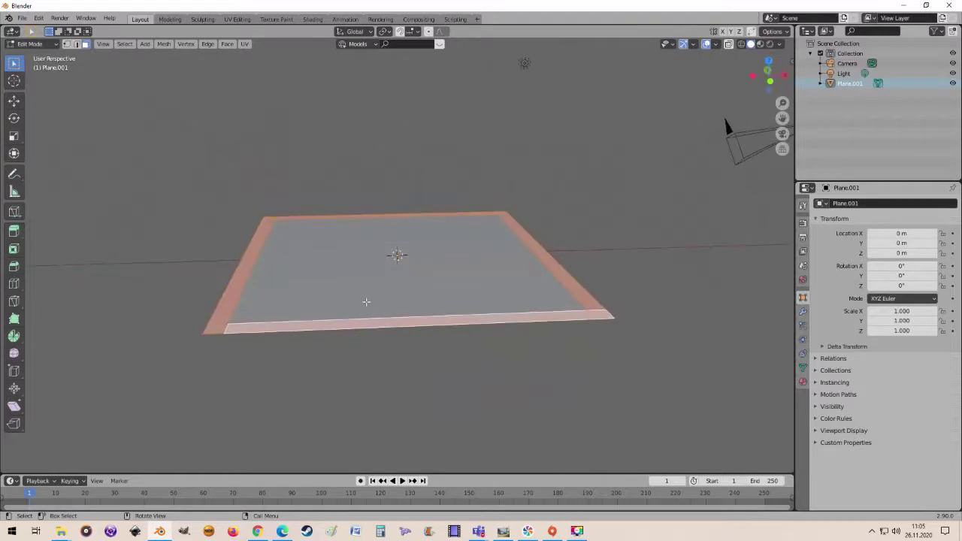
Extrude the selected border strips upward 1.1081 m into walls
{"action": "key", "text": "e"}
{"action": "left_click", "coordinate": [400, 269]}
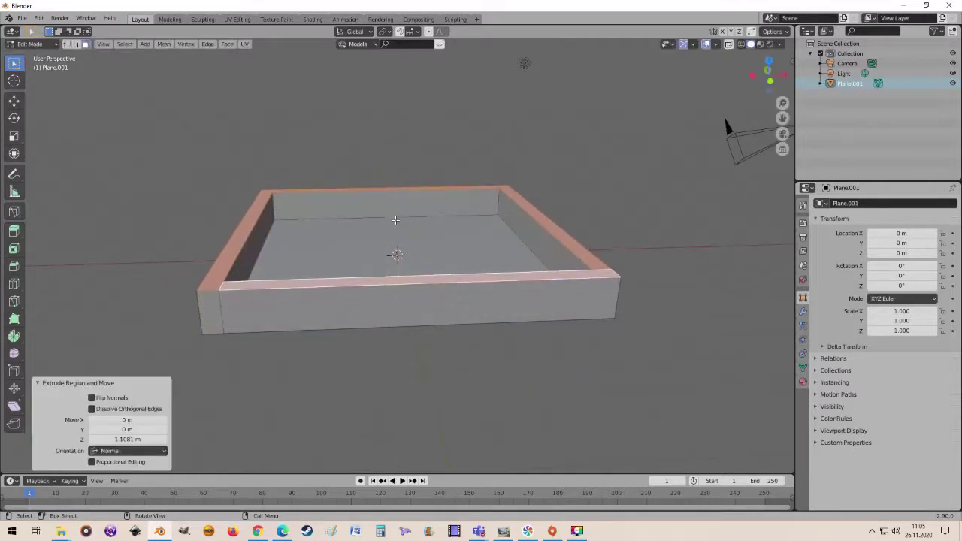
{"action": "mouse_move", "coordinate": [401, 268]}
{"action": "middle_mouse_down"}
{"action": "mouse_move", "coordinate": [339, 288]}
{"action": "mouse_move", "coordinate": [397, 254]}
{"action": "mouse_move", "coordinate": [448, 248]}
{"action": "mouse_move", "coordinate": [399, 242]}
{"action": "mouse_move", "coordinate": [397, 294]}
{"action": "mouse_move", "coordinate": [387, 210]}
{"action": "mouse_move", "coordinate": [409, 225]}
{"action": "mouse_move", "coordinate": [399, 322]}
{"action": "mouse_move", "coordinate": [395, 271]}
{"action": "mouse_move", "coordinate": [413, 248]}
{"action": "mouse_move", "coordinate": [399, 313]}
{"action": "mouse_move", "coordinate": [426, 298]}
{"action": "mouse_move", "coordinate": [395, 258]}
{"action": "mouse_move", "coordinate": [467, 243]}
{"action": "mouse_move", "coordinate": [465, 268]}
{"action": "middle_mouse_up"}
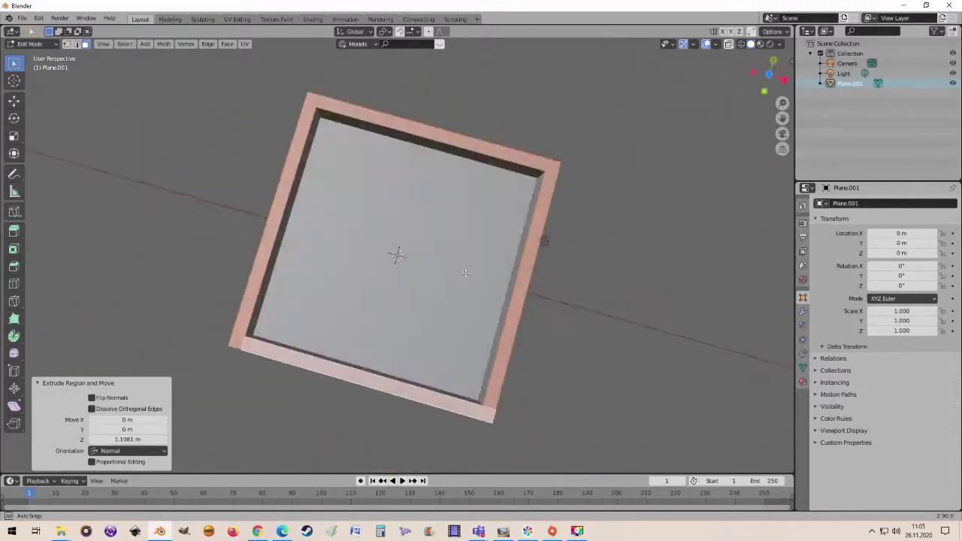
{"action": "key", "text": "KP_7"}
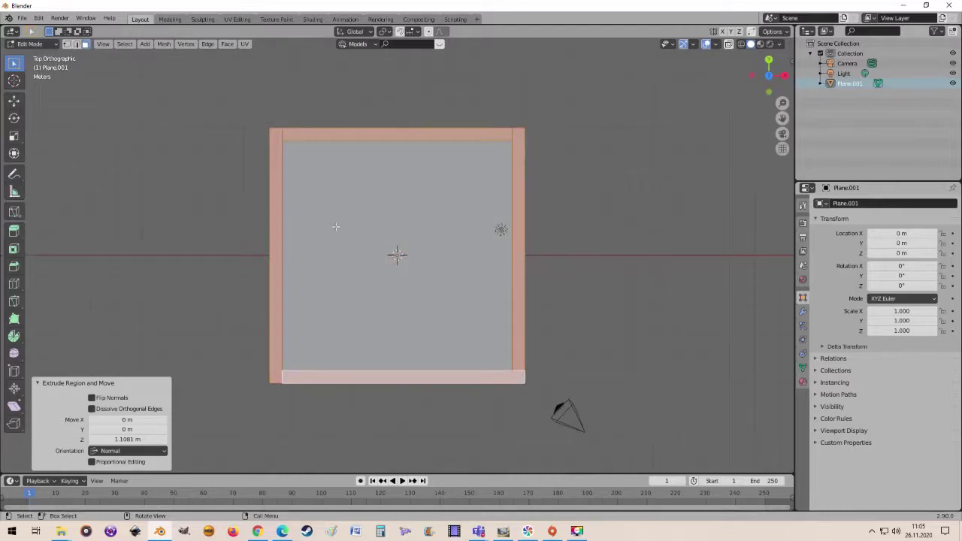
{"action": "scroll", "coordinate": [336, 226], "scroll_direction": "up", "scroll_amount": 1}
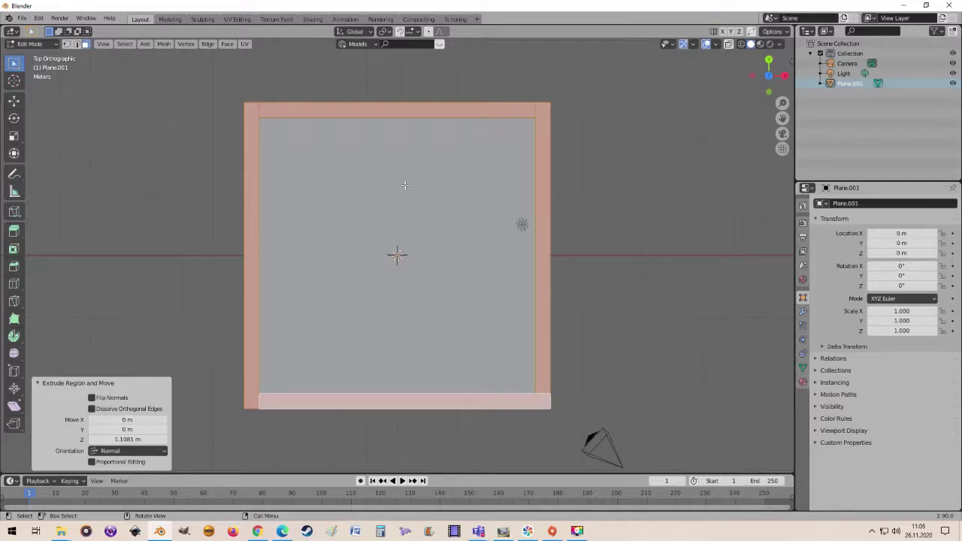
{"action": "scroll", "coordinate": [404, 185], "scroll_direction": "down", "scroll_amount": 1}
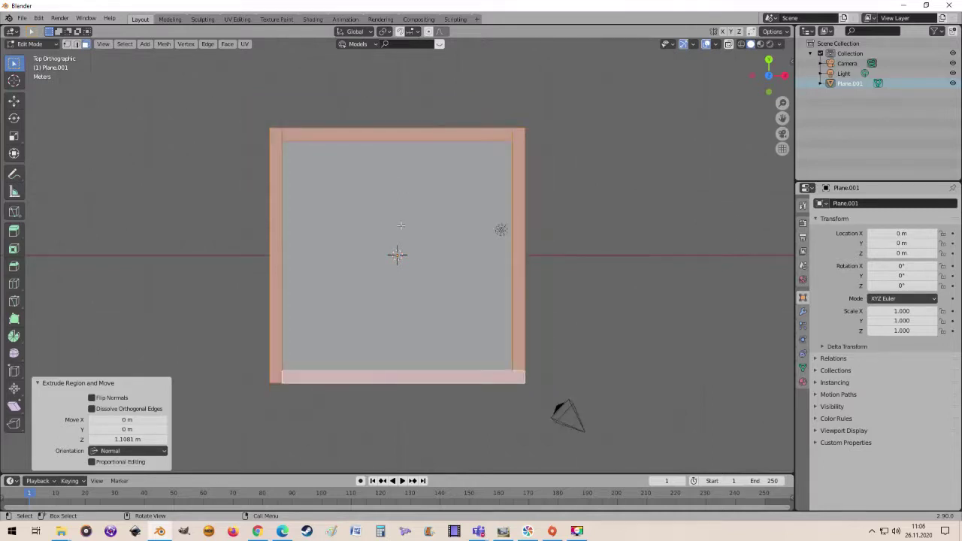
{"action": "scroll", "coordinate": [402, 226], "scroll_direction": "up", "scroll_amount": 1}
{"action": "scroll", "coordinate": [402, 225], "scroll_direction": "up", "scroll_amount": 1}
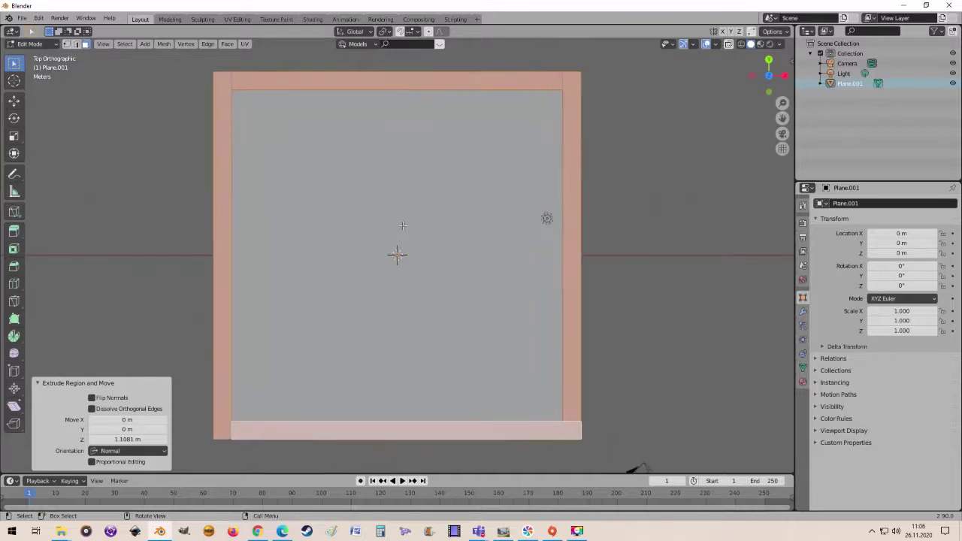
{"action": "scroll", "coordinate": [403, 225], "scroll_direction": "down", "scroll_amount": 2}
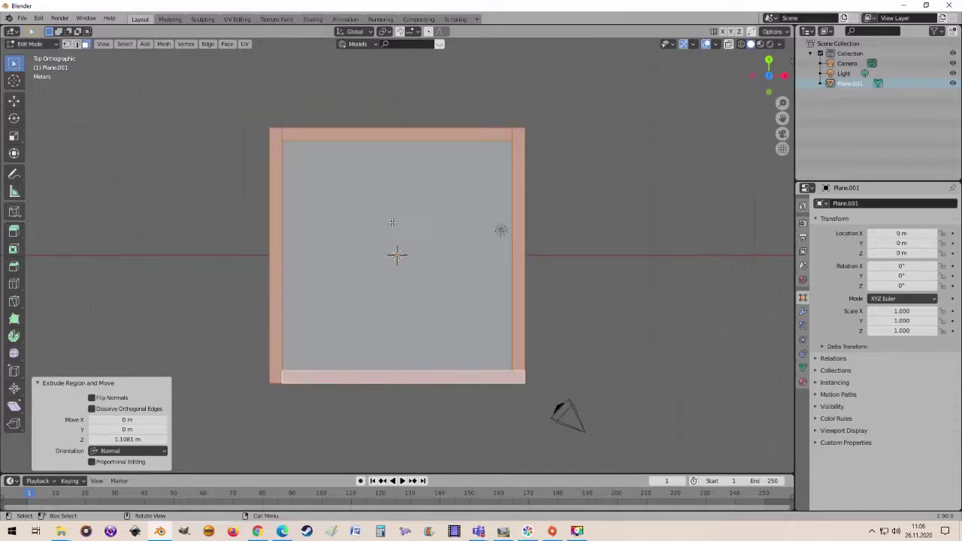
{"action": "scroll", "coordinate": [391, 222], "scroll_direction": "up", "scroll_amount": 1}
{"action": "scroll", "coordinate": [392, 222], "scroll_direction": "down", "scroll_amount": 1}
{"action": "mouse_move", "coordinate": [429, 255]}
{"action": "middle_mouse_down"}
{"action": "mouse_move", "coordinate": [430, 205]}
{"action": "mouse_move", "coordinate": [378, 235]}
{"action": "middle_mouse_up"}
{"action": "scroll", "coordinate": [399, 224], "scroll_direction": "down", "scroll_amount": 1}
{"action": "scroll", "coordinate": [399, 223], "scroll_direction": "down", "scroll_amount": 2}
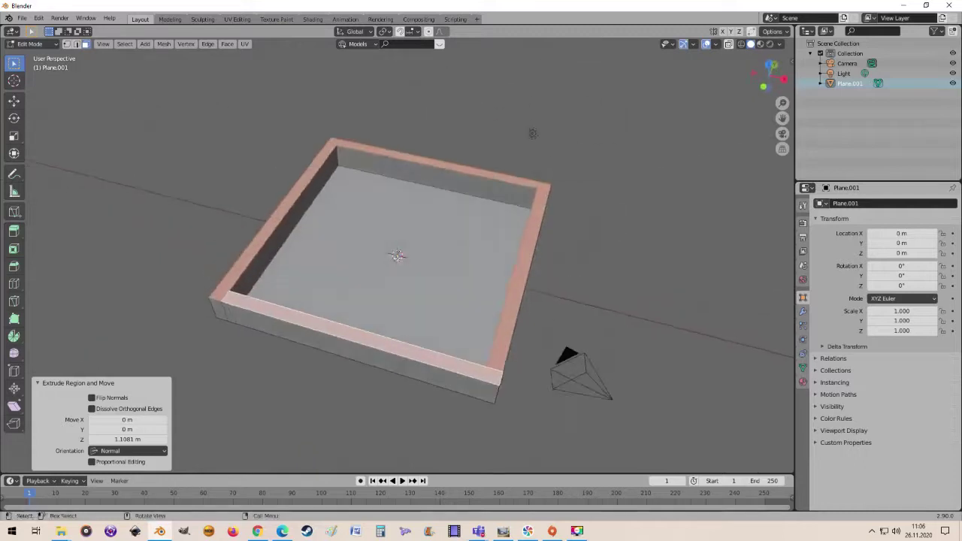
{"action": "scroll", "coordinate": [378, 235], "scroll_direction": "up", "scroll_amount": 2}
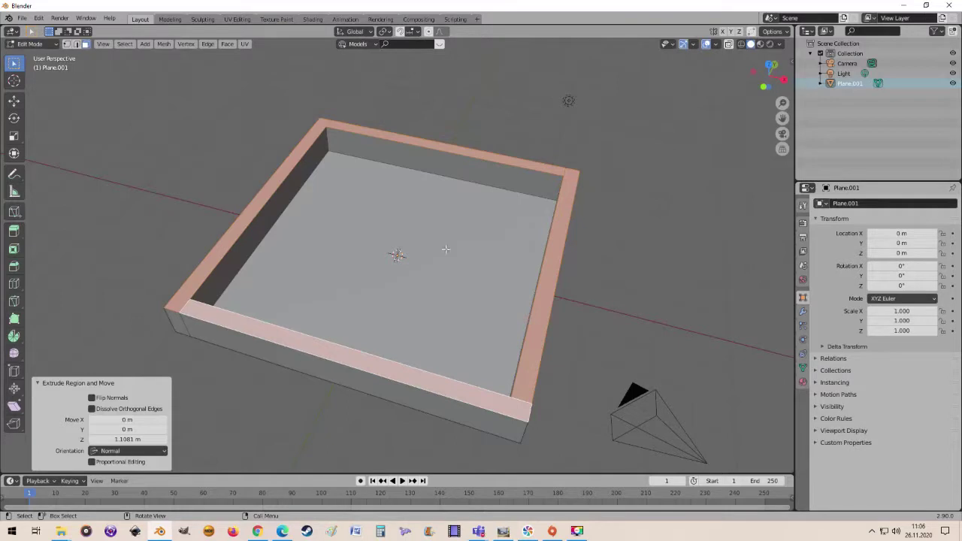
{"action": "mouse_move", "coordinate": [446, 249]}
{"action": "middle_mouse_down"}
{"action": "mouse_move", "coordinate": [397, 258]}
{"action": "mouse_move", "coordinate": [457, 253]}
{"action": "mouse_move", "coordinate": [436, 233]}
{"action": "mouse_move", "coordinate": [455, 248]}
{"action": "mouse_move", "coordinate": [429, 255]}
{"action": "mouse_move", "coordinate": [442, 265]}
{"action": "middle_mouse_up"}
{"action": "middle_click_drag", "start_coordinate": [362, 191], "coordinate": [376, 194]}
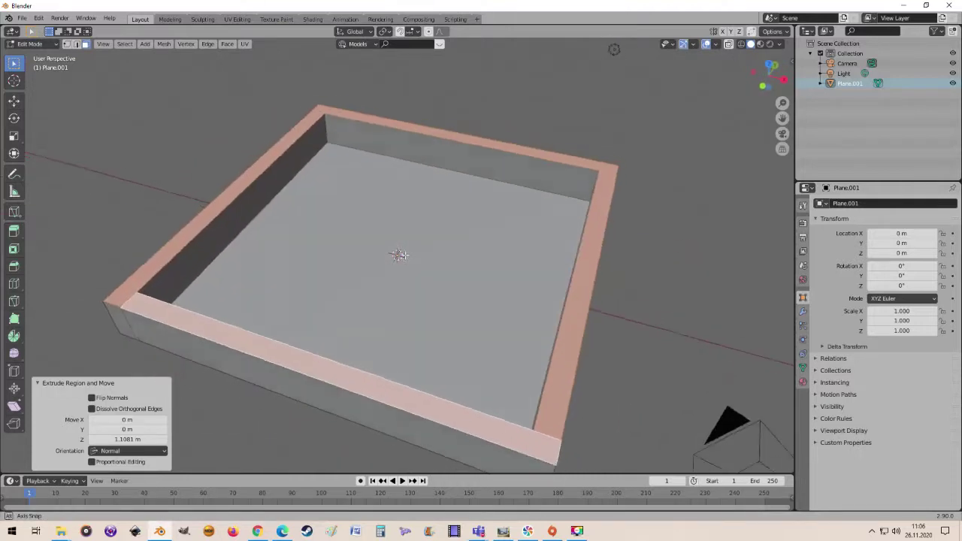
{"action": "middle_click_drag", "start_coordinate": [397, 236], "coordinate": [402, 235]}
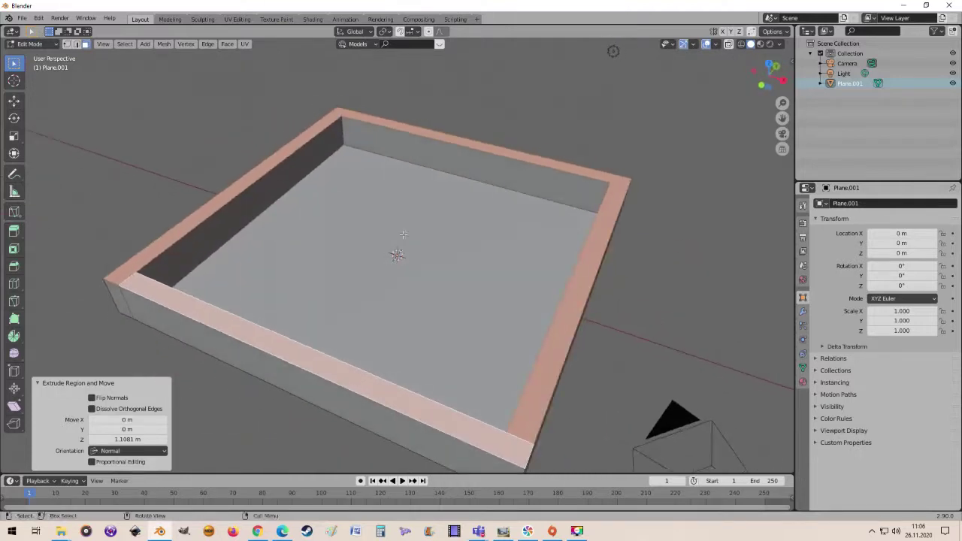
Trace a knife cut from the back wall across the floor, then cancel it
{"action": "left_click", "coordinate": [13, 211]}
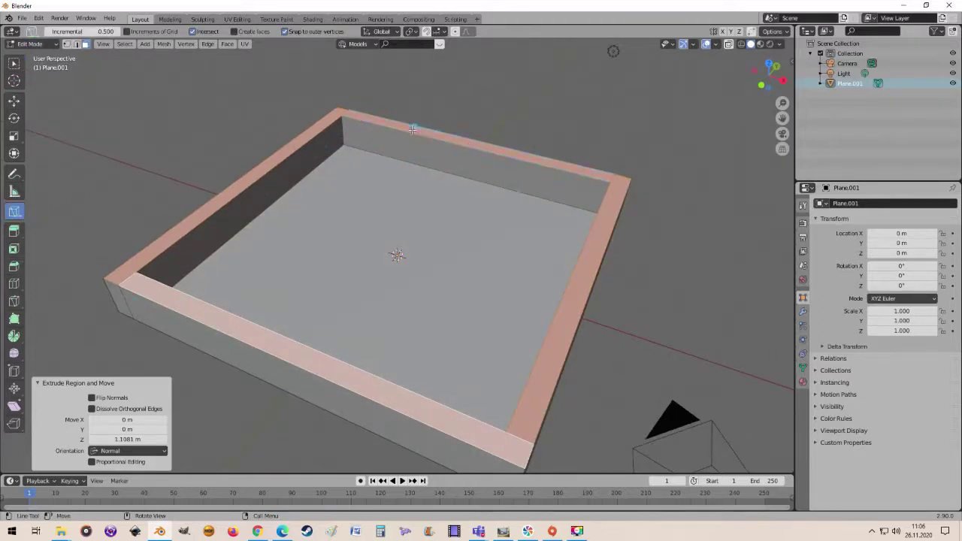
{"action": "left_click_drag", "start_coordinate": [403, 123], "coordinate": [388, 135]}
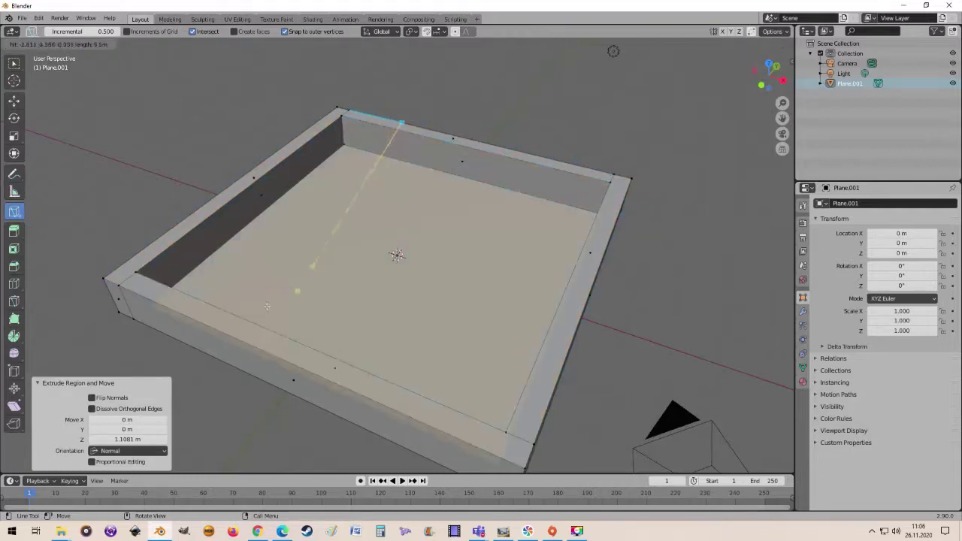
{"action": "mouse_move", "coordinate": [388, 136]}
{"action": "left_mouse_down"}
{"action": "mouse_move", "coordinate": [165, 295]}
{"action": "mouse_move", "coordinate": [145, 296]}
{"action": "mouse_move", "coordinate": [171, 311]}
{"action": "mouse_move", "coordinate": [166, 304]}
{"action": "left_mouse_up"}
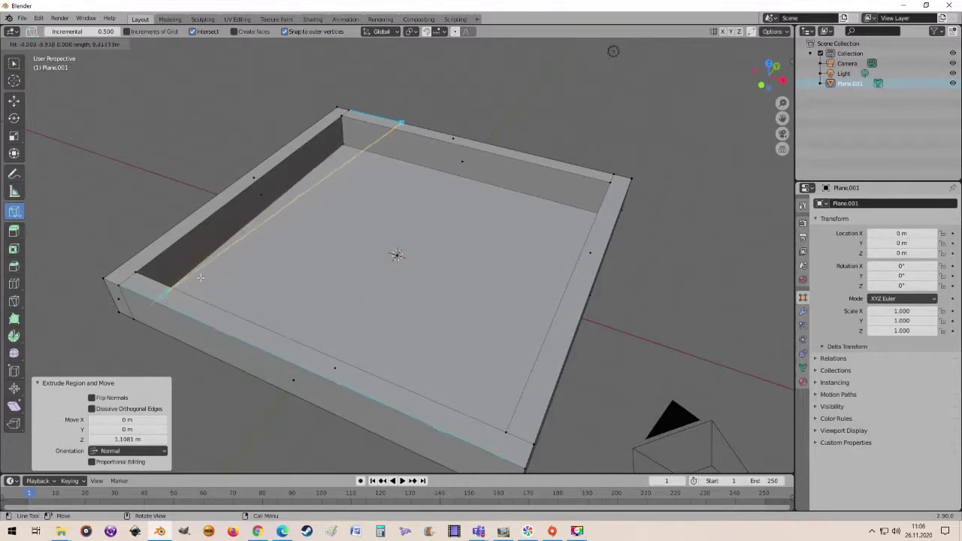
{"action": "left_click_drag", "start_coordinate": [406, 126], "coordinate": [396, 130]}
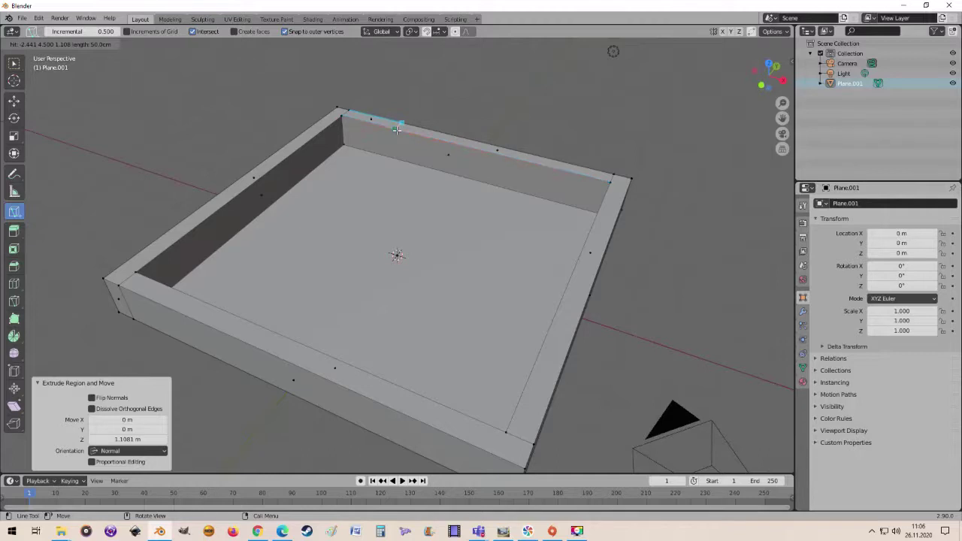
{"action": "left_click_drag", "start_coordinate": [396, 130], "coordinate": [394, 159]}
{"action": "mouse_move", "coordinate": [382, 212]}
{"action": "middle_mouse_down"}
{"action": "mouse_move", "coordinate": [290, 210]}
{"action": "mouse_move", "coordinate": [435, 232]}
{"action": "middle_mouse_up"}
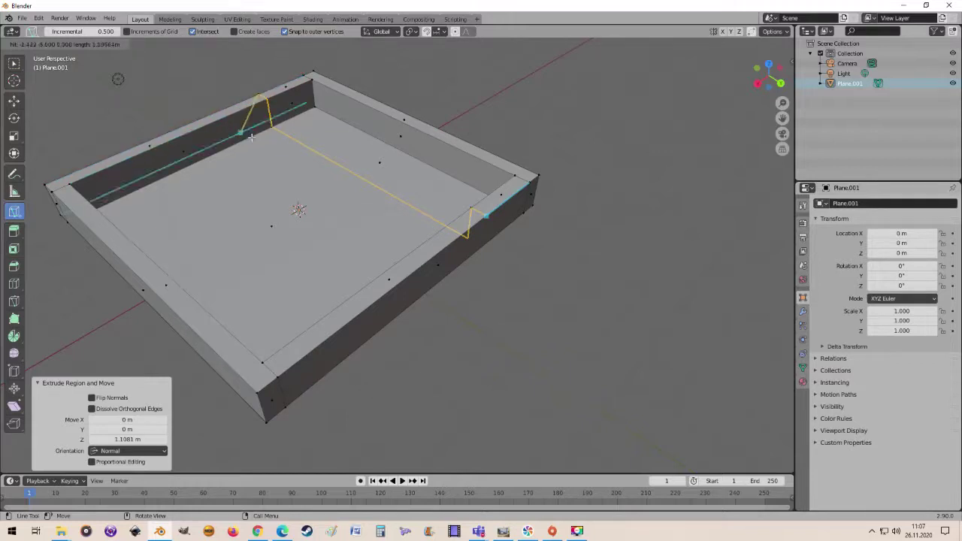
{"action": "middle_click_drag", "start_coordinate": [258, 96], "coordinate": [286, 102]}
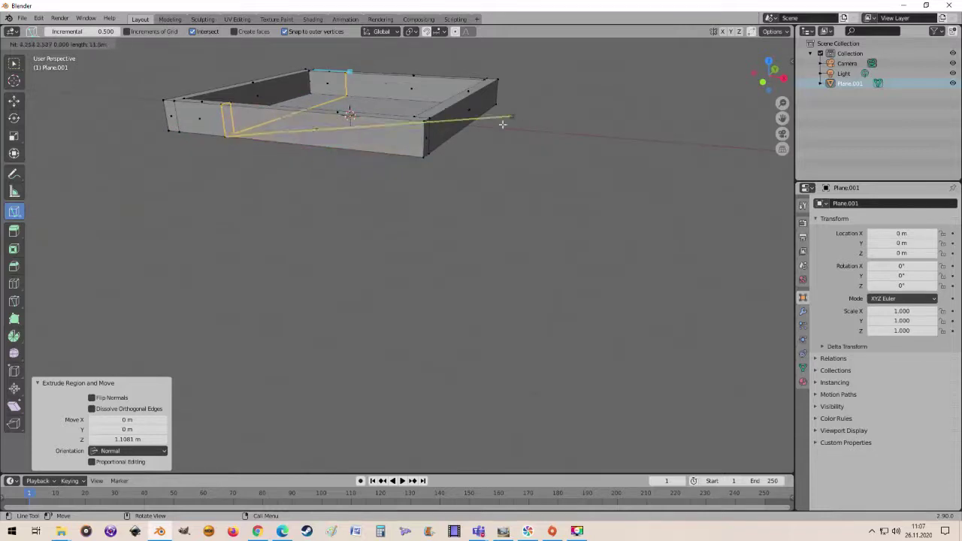
{"action": "mouse_move", "coordinate": [503, 120]}
{"action": "middle_mouse_down"}
{"action": "mouse_move", "coordinate": [300, 139]}
{"action": "mouse_move", "coordinate": [339, 133]}
{"action": "middle_mouse_up"}
{"action": "middle_click_drag", "start_coordinate": [481, 213], "coordinate": [545, 206]}
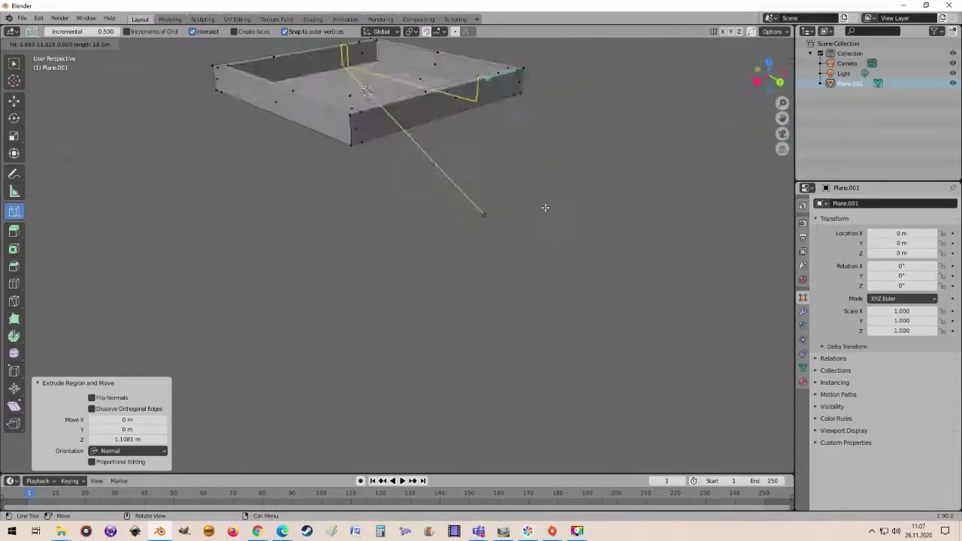
{"action": "key", "text": "Escape"}
Cut the front wall vertically from its top edge to its bottom edge
{"action": "scroll", "coordinate": [558, 188], "scroll_direction": "up", "scroll_amount": 2}
{"action": "scroll", "coordinate": [548, 189], "scroll_direction": "up", "scroll_amount": 2}
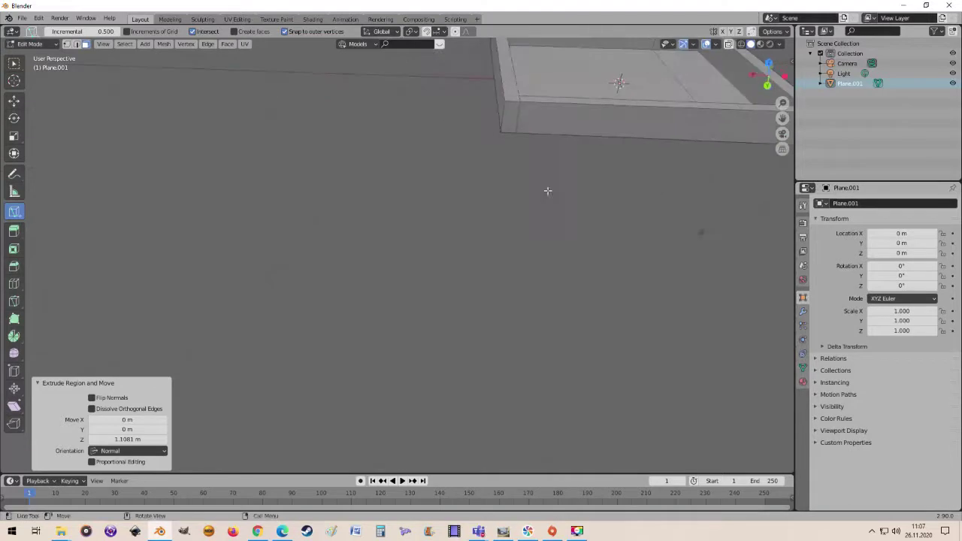
{"action": "scroll", "coordinate": [614, 174], "scroll_direction": "up", "scroll_amount": 2}
{"action": "scroll", "coordinate": [615, 175], "scroll_direction": "down", "scroll_amount": 2}
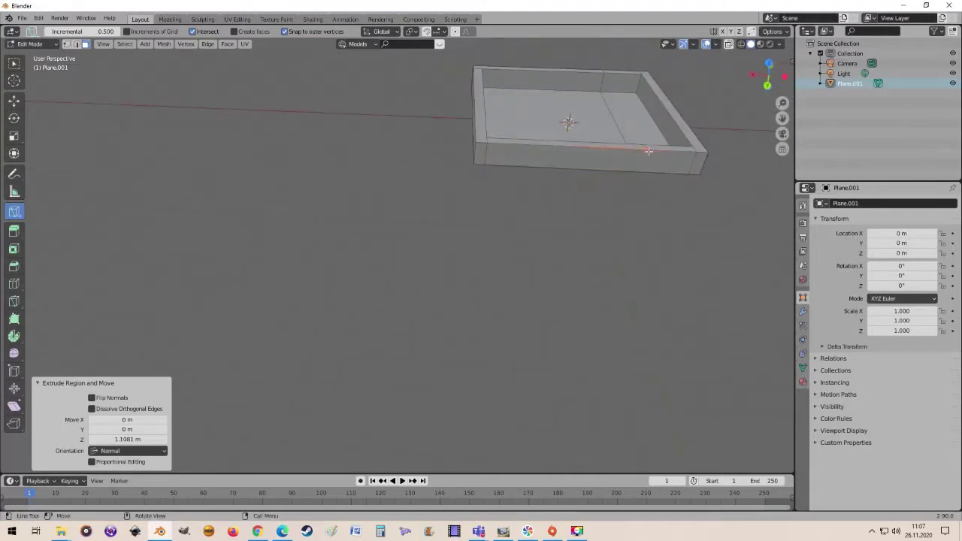
{"action": "left_click", "coordinate": [648, 150]}
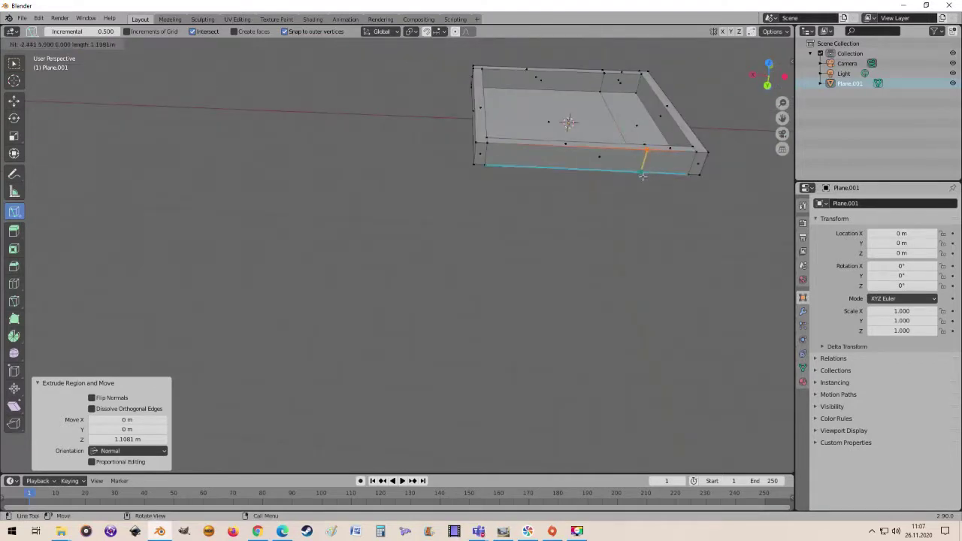
{"action": "left_click", "coordinate": [642, 176]}
{"action": "key", "text": "Return"}
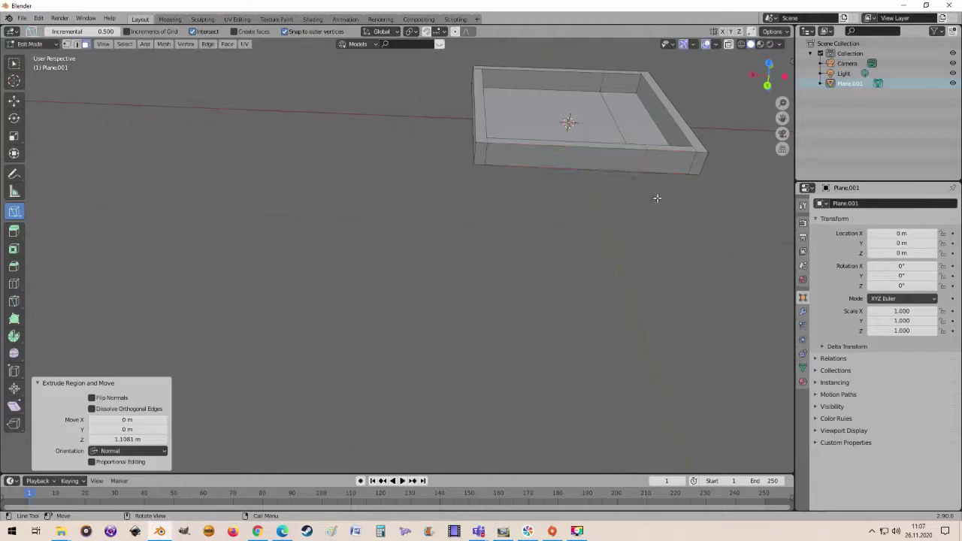
{"action": "mouse_move", "coordinate": [657, 198]}
{"action": "middle_mouse_down"}
{"action": "mouse_move", "coordinate": [619, 178]}
{"action": "mouse_move", "coordinate": [638, 215]}
{"action": "middle_mouse_up"}
{"action": "scroll", "coordinate": [619, 178], "scroll_direction": "down", "scroll_amount": 3}
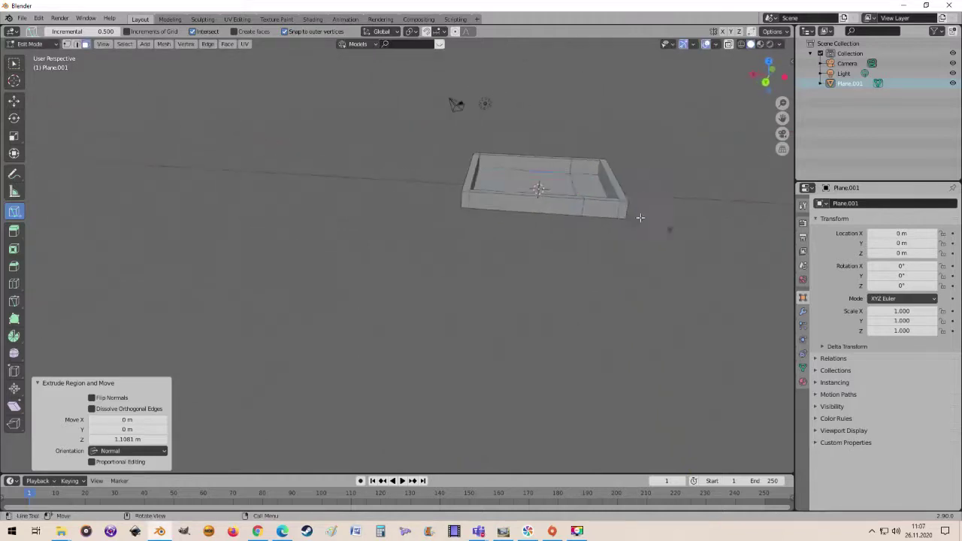
Select and frame the newly cut wall section, then switch back to the Knife tool
{"action": "left_click", "coordinate": [14, 66]}
{"action": "left_click", "coordinate": [592, 207]}
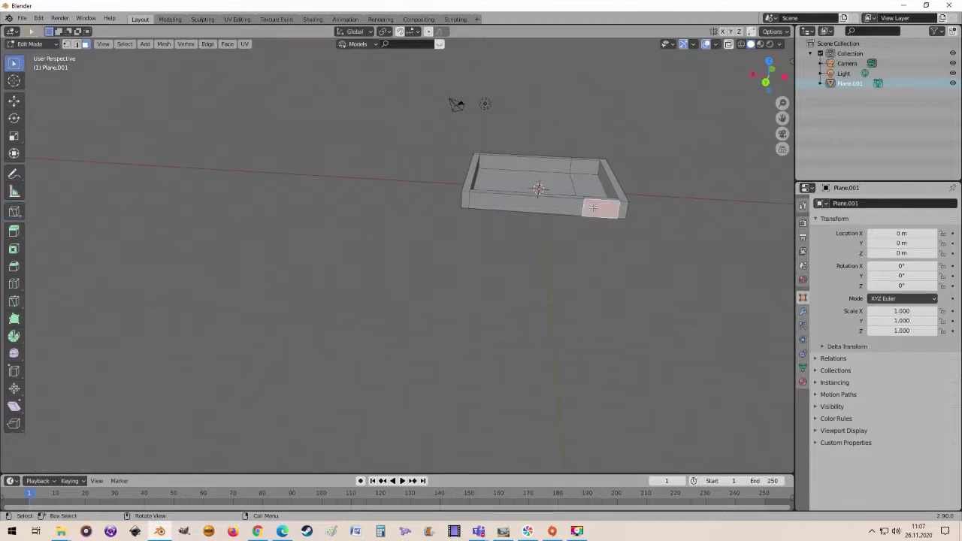
{"action": "key", "text": "KP_Decimal"}
{"action": "mouse_move", "coordinate": [380, 232]}
{"action": "middle_mouse_down"}
{"action": "mouse_move", "coordinate": [388, 302]}
{"action": "mouse_move", "coordinate": [373, 282]}
{"action": "mouse_move", "coordinate": [418, 243]}
{"action": "mouse_move", "coordinate": [429, 262]}
{"action": "mouse_move", "coordinate": [496, 241]}
{"action": "mouse_move", "coordinate": [428, 269]}
{"action": "mouse_move", "coordinate": [380, 259]}
{"action": "middle_mouse_up"}
{"action": "scroll", "coordinate": [373, 282], "scroll_direction": "down", "scroll_amount": 5}
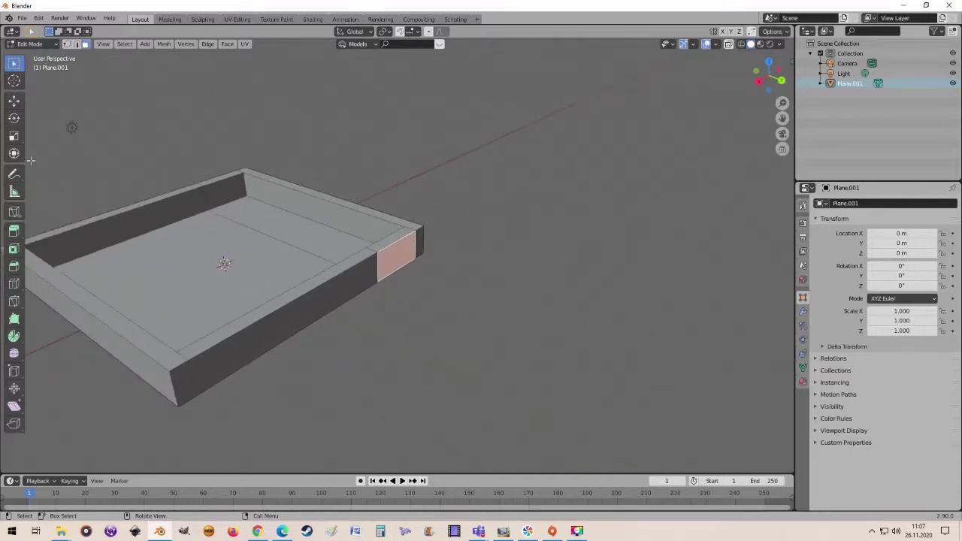
{"action": "left_click", "coordinate": [13, 211]}
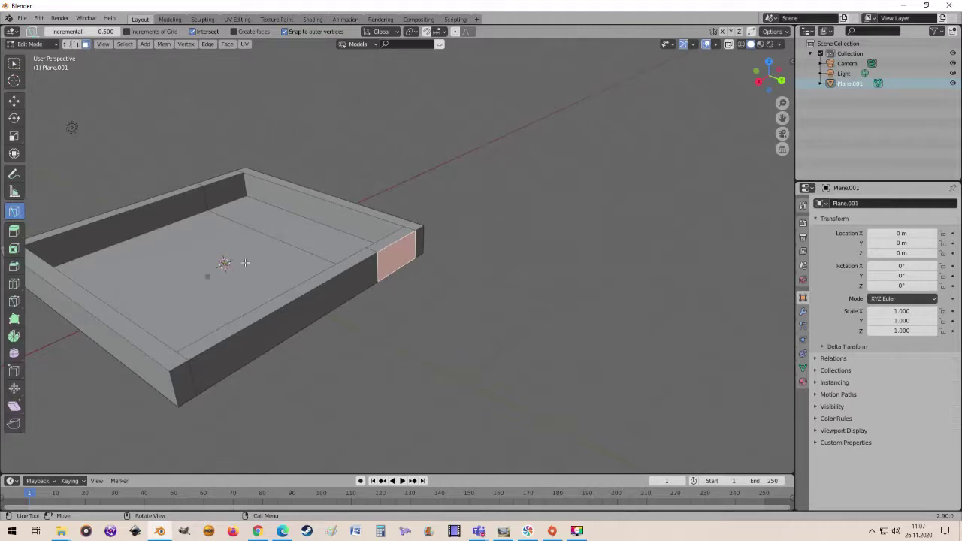
Orbit around the tray while toggling between box selection and the Knife tool
{"action": "middle_click_drag", "start_coordinate": [245, 263], "coordinate": [367, 200]}
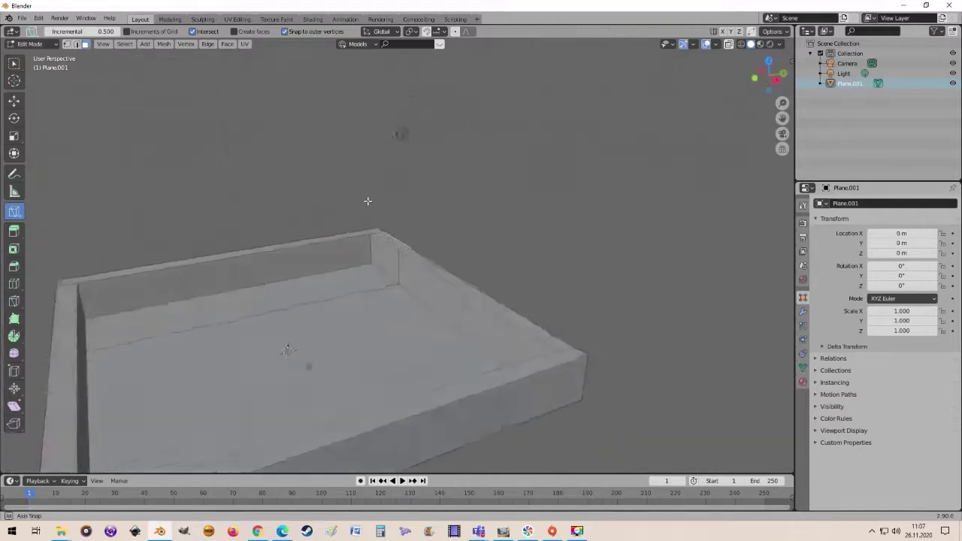
{"action": "key", "text": "w"}
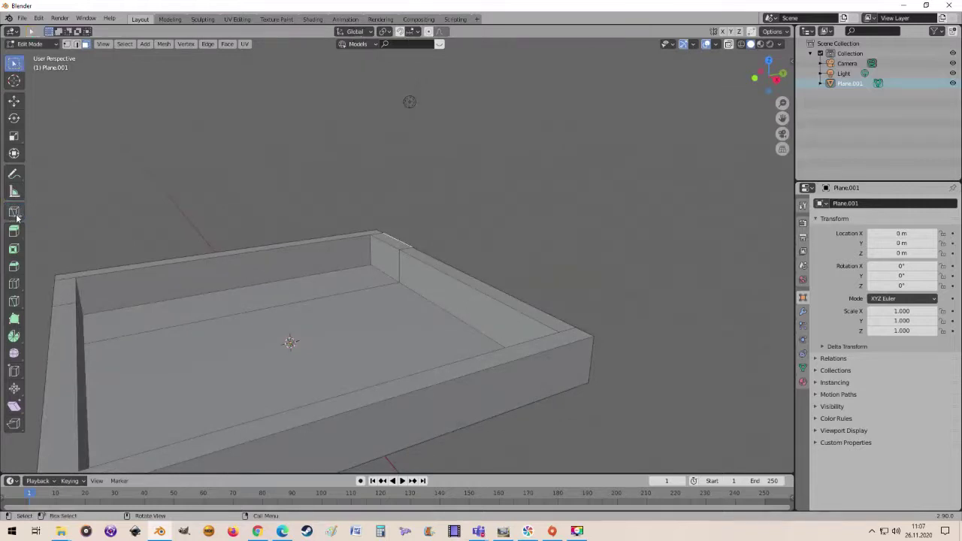
{"action": "left_click", "coordinate": [15, 213]}
{"action": "middle_click_drag", "start_coordinate": [223, 290], "coordinate": [215, 455]}
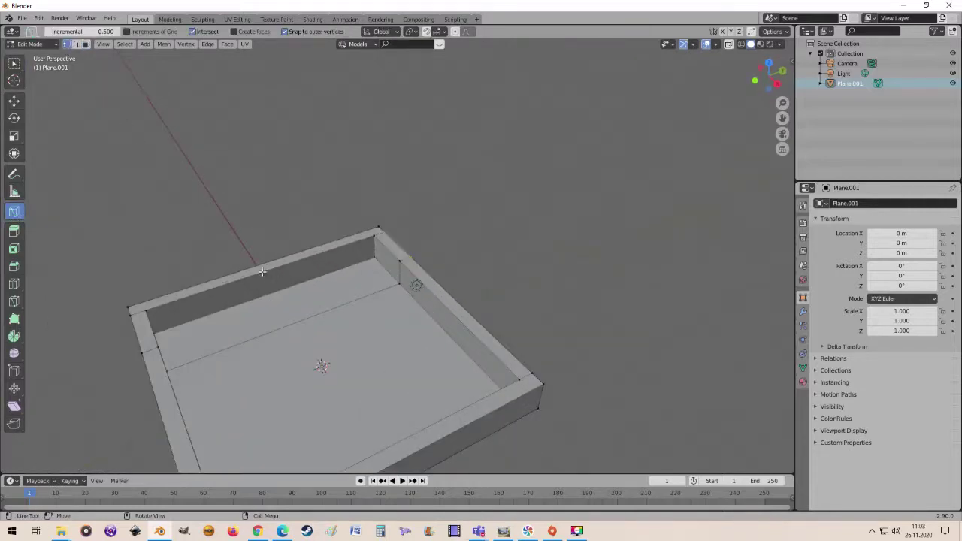
{"action": "middle_click_drag", "start_coordinate": [262, 271], "coordinate": [344, 256]}
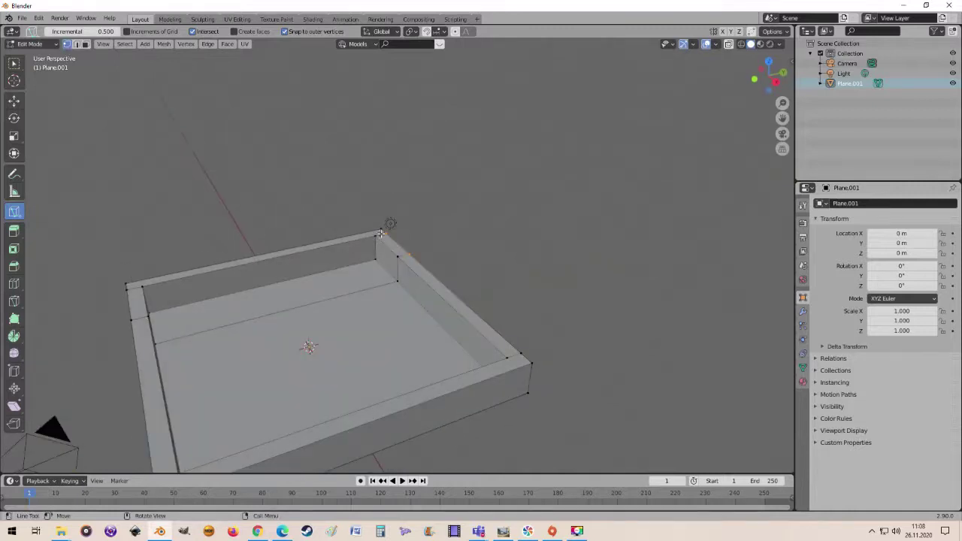
{"action": "left_click", "coordinate": [13, 64]}
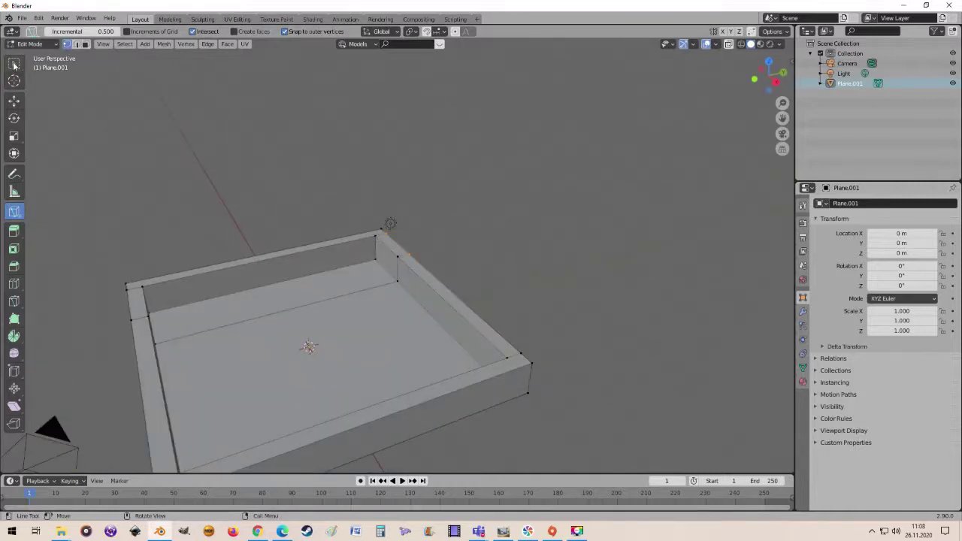
{"action": "left_click", "coordinate": [14, 212]}
Deselect the floor face and start a knife cut at the back wall's top edge
{"action": "left_click", "coordinate": [323, 352]}
{"action": "middle_click_drag", "start_coordinate": [323, 351], "coordinate": [354, 341]}
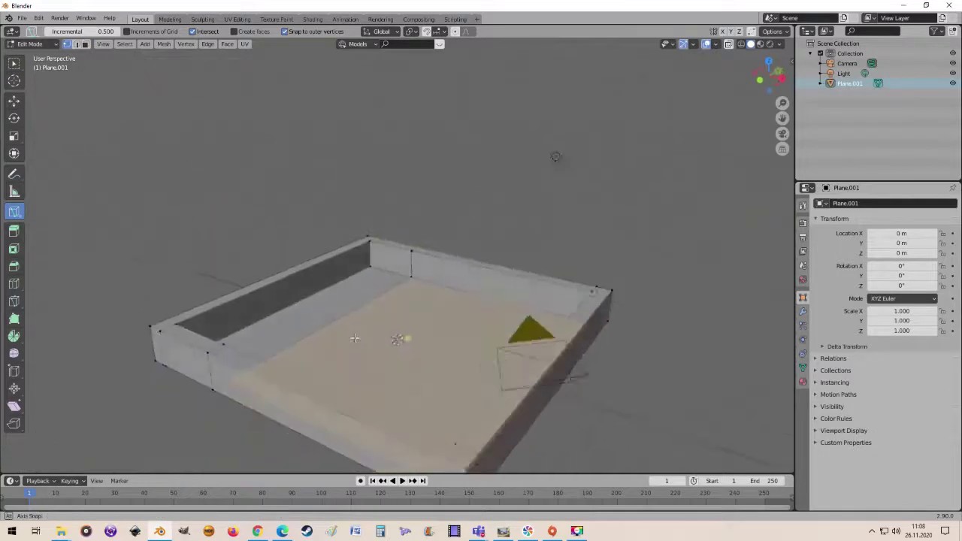
{"action": "key", "text": "alt+a"}
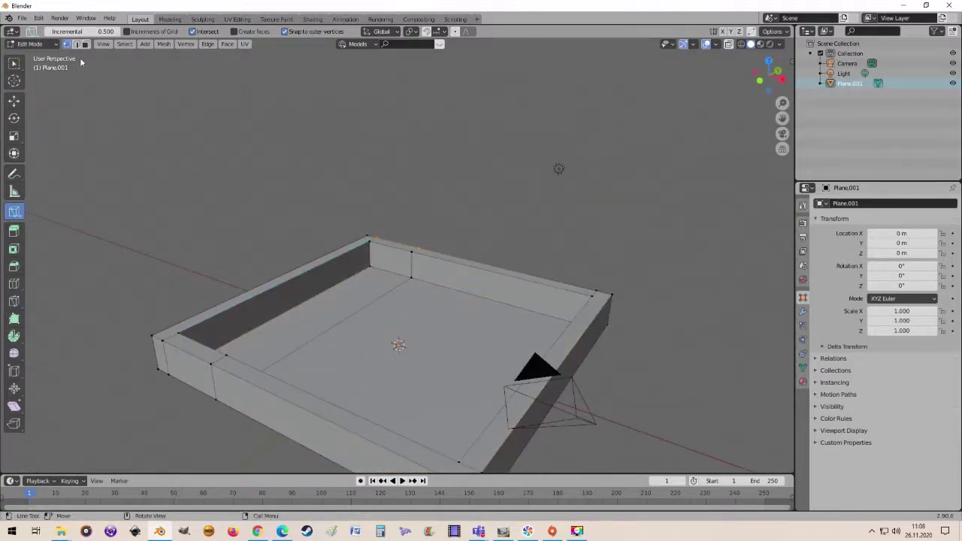
{"action": "left_click", "coordinate": [331, 261]}
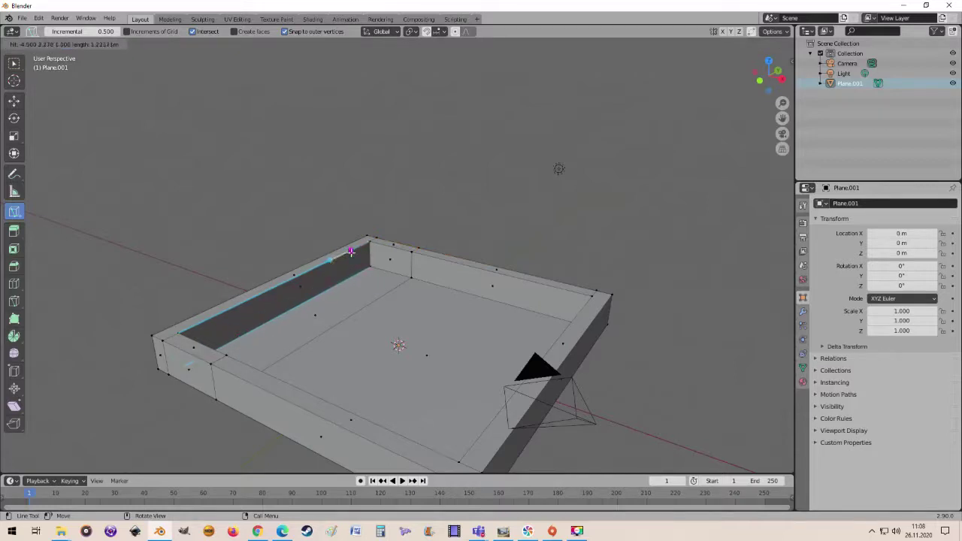
Cut the floor from the back wall to the front wall beside the left wall
{"action": "left_click", "coordinate": [331, 288]}
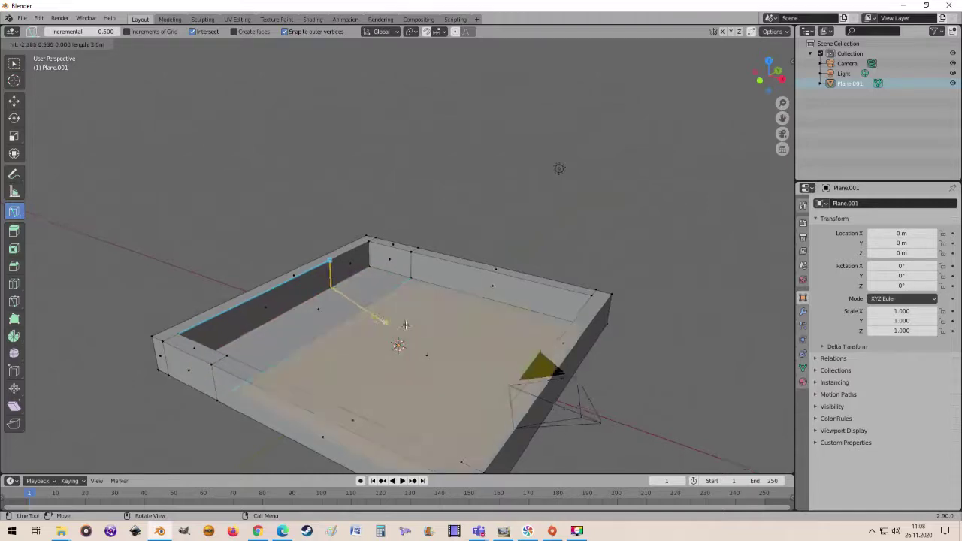
{"action": "middle_click_drag", "start_coordinate": [385, 301], "coordinate": [347, 331]}
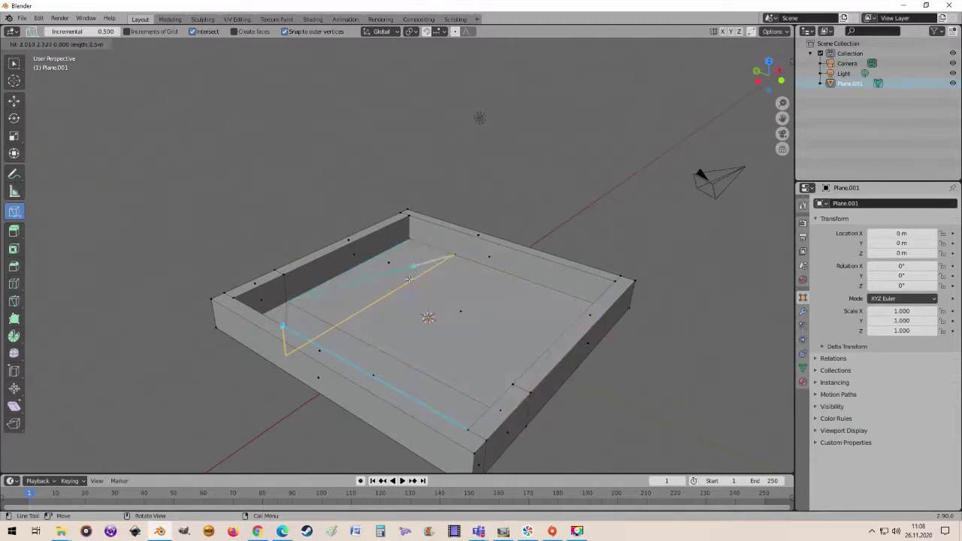
{"action": "middle_click_drag", "start_coordinate": [413, 274], "coordinate": [382, 298]}
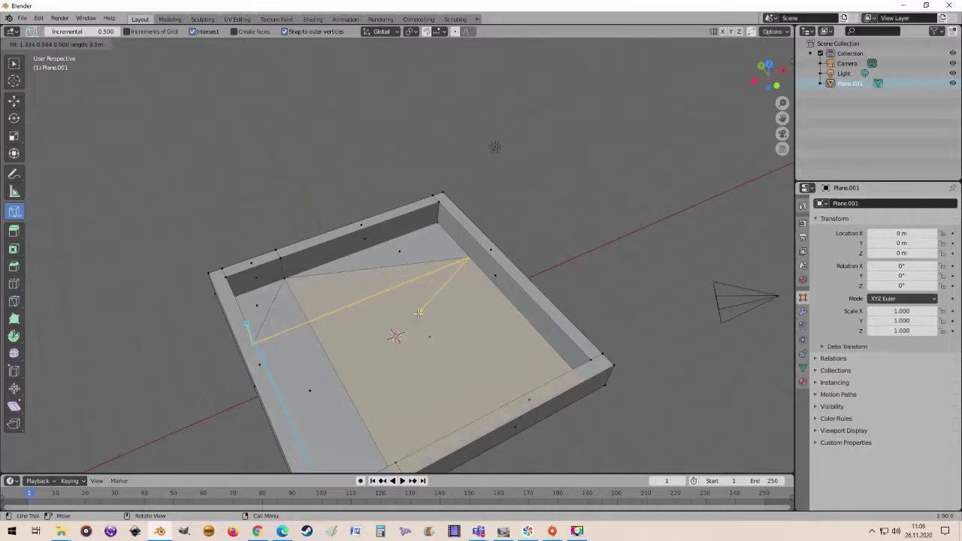
{"action": "key", "text": "Return"}
{"action": "middle_click_drag", "start_coordinate": [417, 313], "coordinate": [297, 300]}
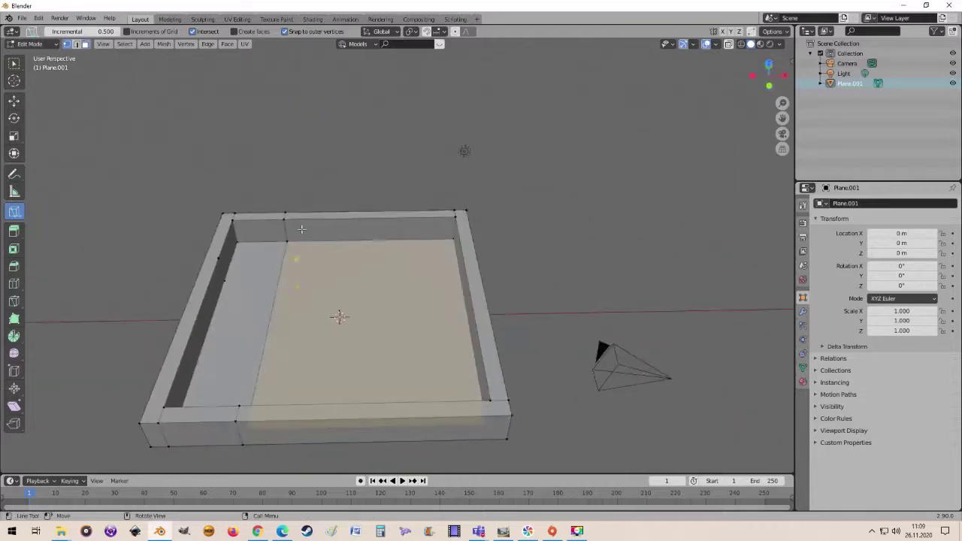
{"action": "key", "text": "Escape"}
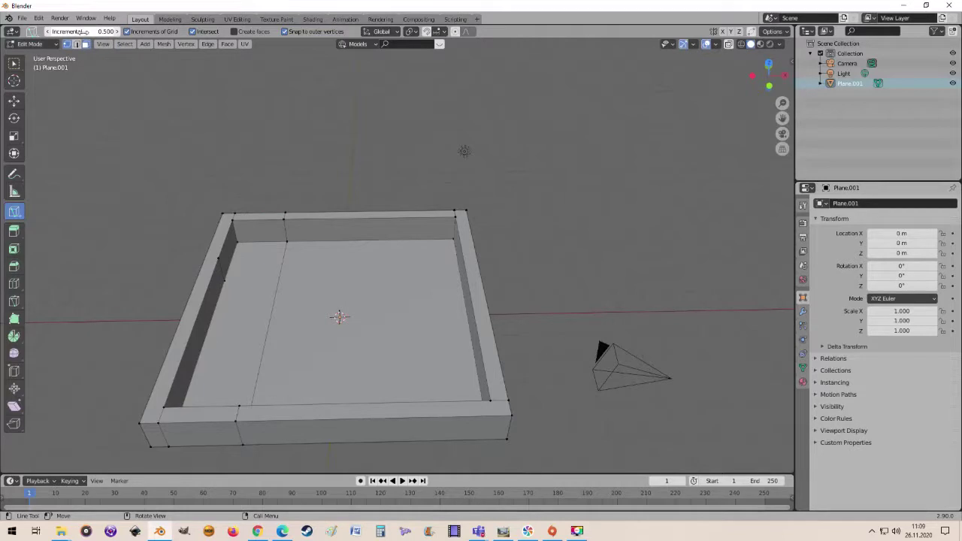
Knife-cut across the floor from the left wall edge to the right wall edge
{"action": "scroll", "coordinate": [256, 352], "scroll_direction": "up", "scroll_amount": 2}
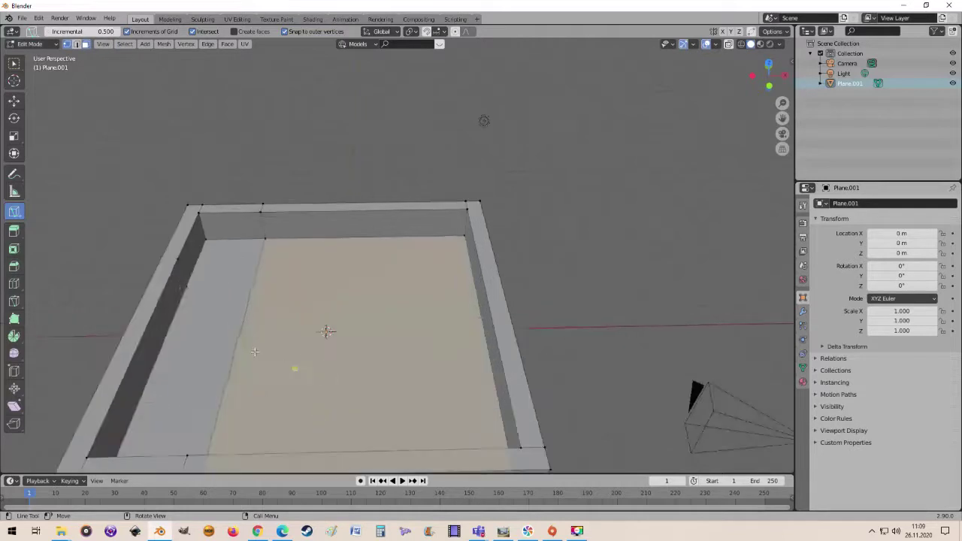
{"action": "left_click", "coordinate": [187, 286]}
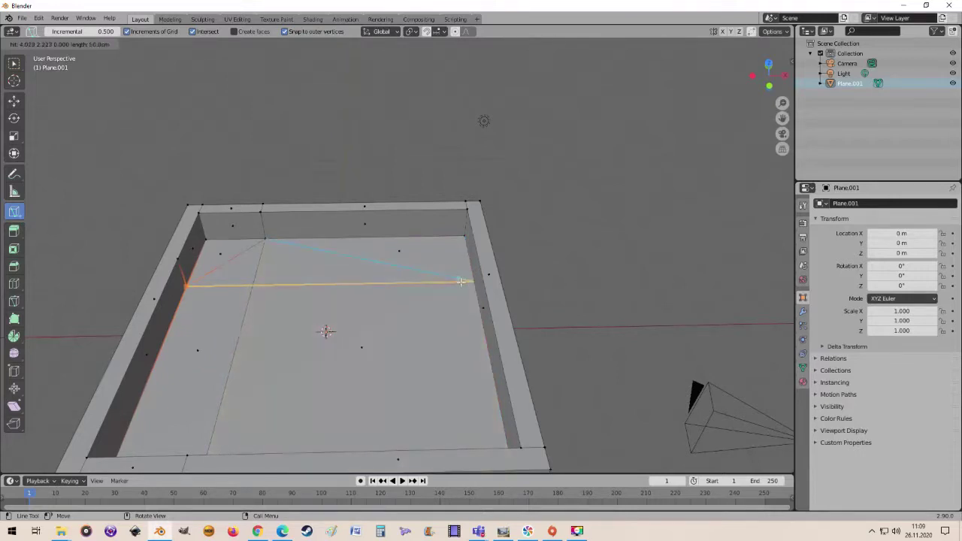
{"action": "left_click", "coordinate": [472, 282]}
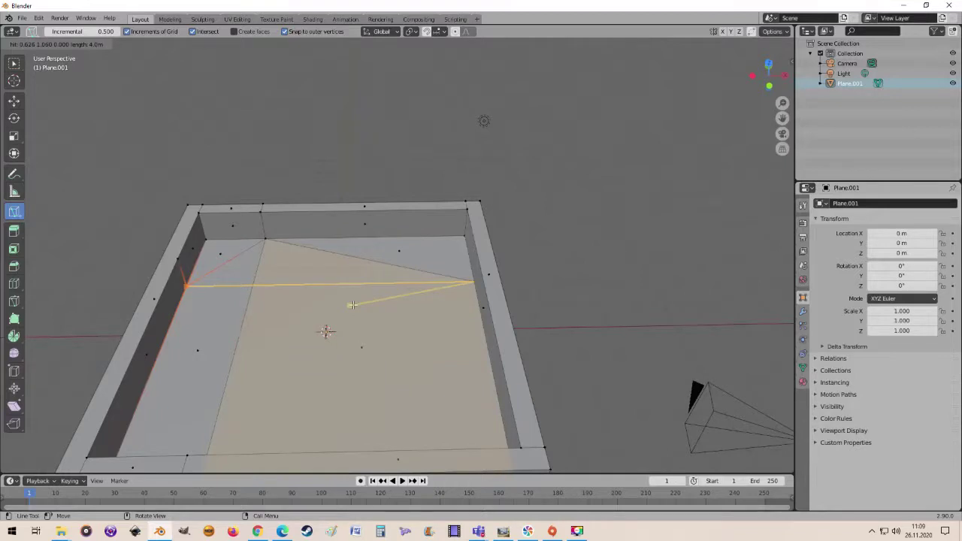
{"action": "key", "text": "Return"}
{"action": "key", "text": "alt+a"}
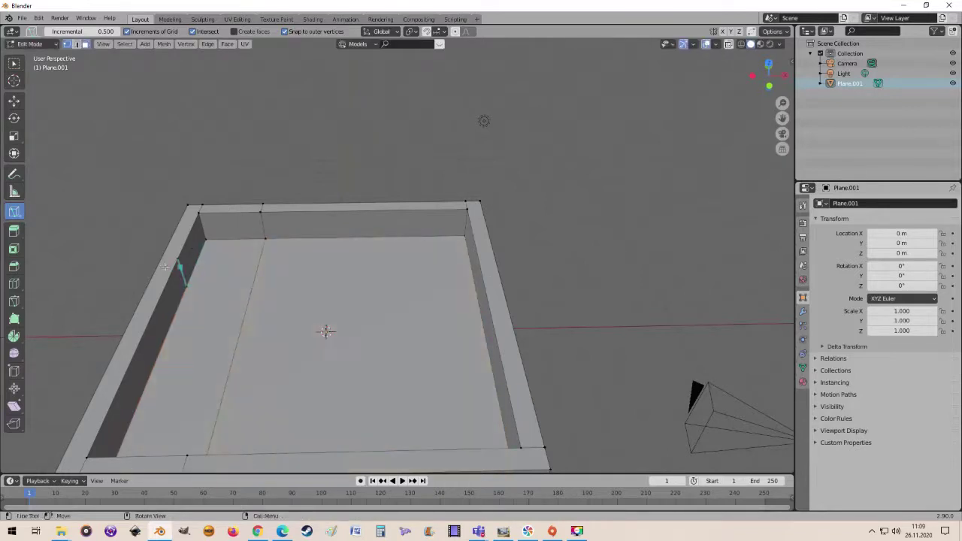
Cut across the floor again wall to wall and select the narrow back strip
{"action": "left_click", "coordinate": [185, 286]}
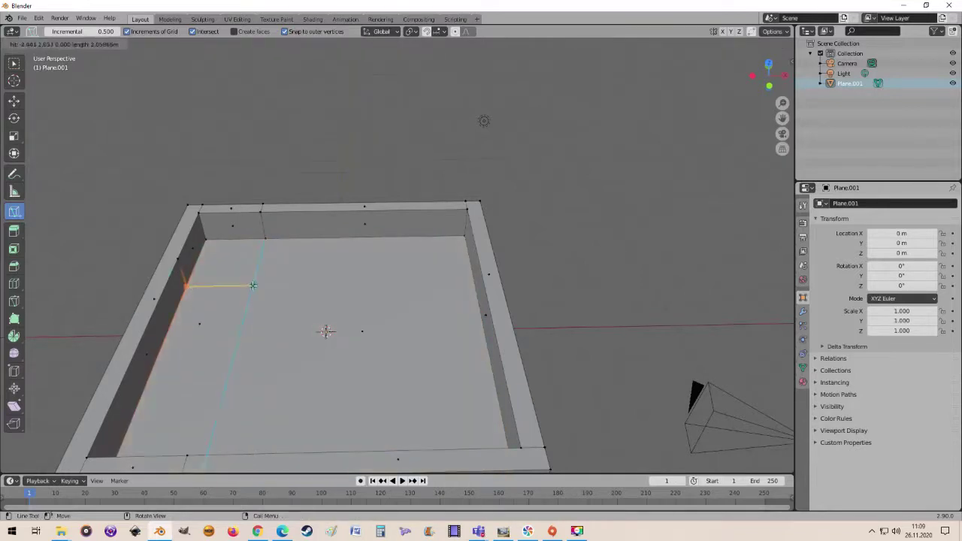
{"action": "left_click", "coordinate": [475, 281]}
{"action": "key", "text": "Return"}
{"action": "left_click", "coordinate": [326, 329]}
{"action": "mouse_move", "coordinate": [326, 329]}
{"action": "middle_mouse_down"}
{"action": "mouse_move", "coordinate": [374, 336]}
{"action": "mouse_move", "coordinate": [419, 315]}
{"action": "mouse_move", "coordinate": [297, 296]}
{"action": "middle_mouse_up"}
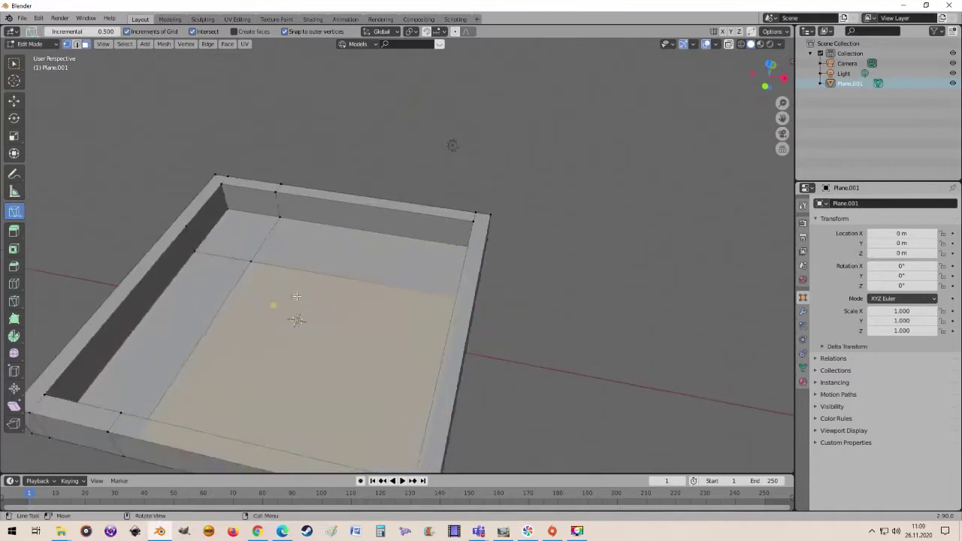
{"action": "left_click", "coordinate": [328, 258]}
{"action": "scroll", "coordinate": [328, 257], "scroll_direction": "down", "scroll_amount": 3}
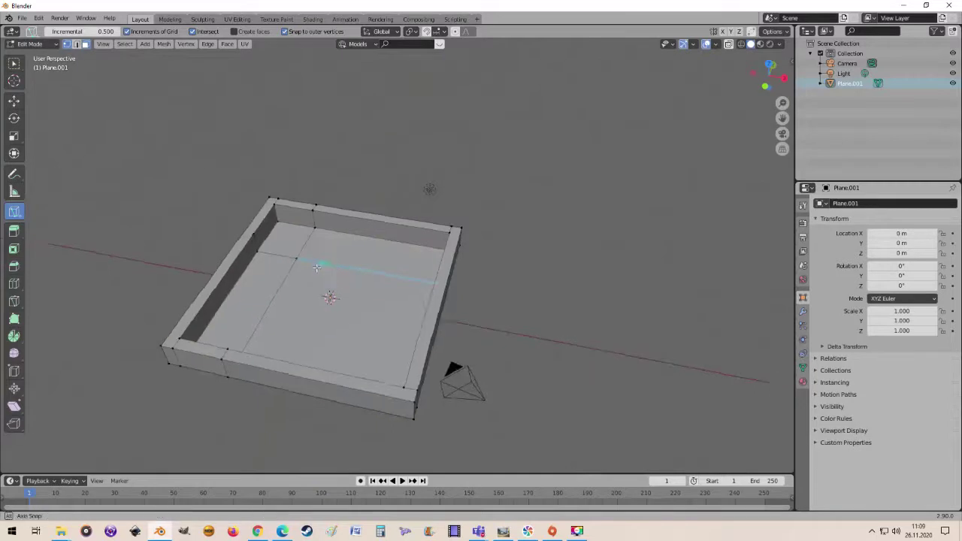
{"action": "mouse_move", "coordinate": [328, 258]}
{"action": "middle_mouse_down"}
{"action": "mouse_move", "coordinate": [284, 268]}
{"action": "mouse_move", "coordinate": [445, 235]}
{"action": "middle_mouse_up"}
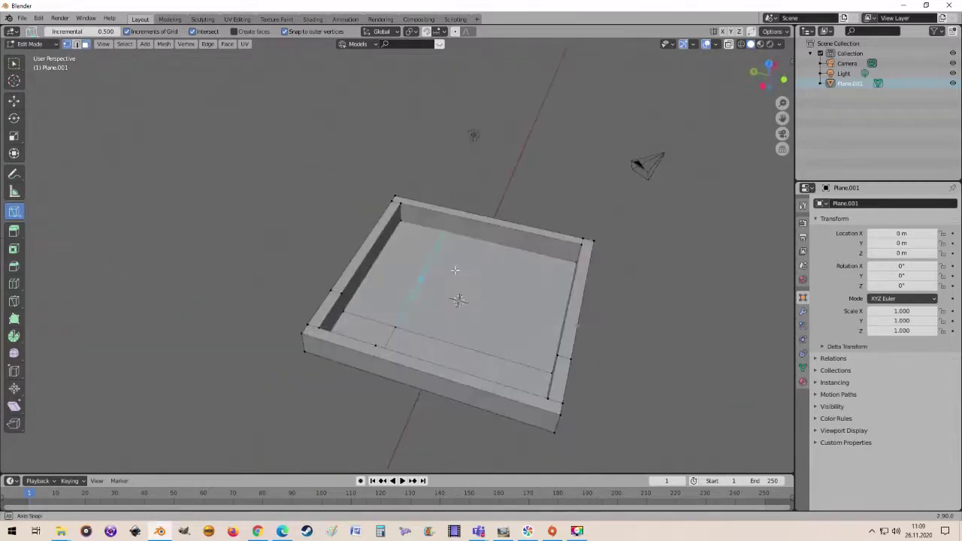
Cut from the box's back edge up onto the back wall
{"action": "left_click", "coordinate": [443, 234]}
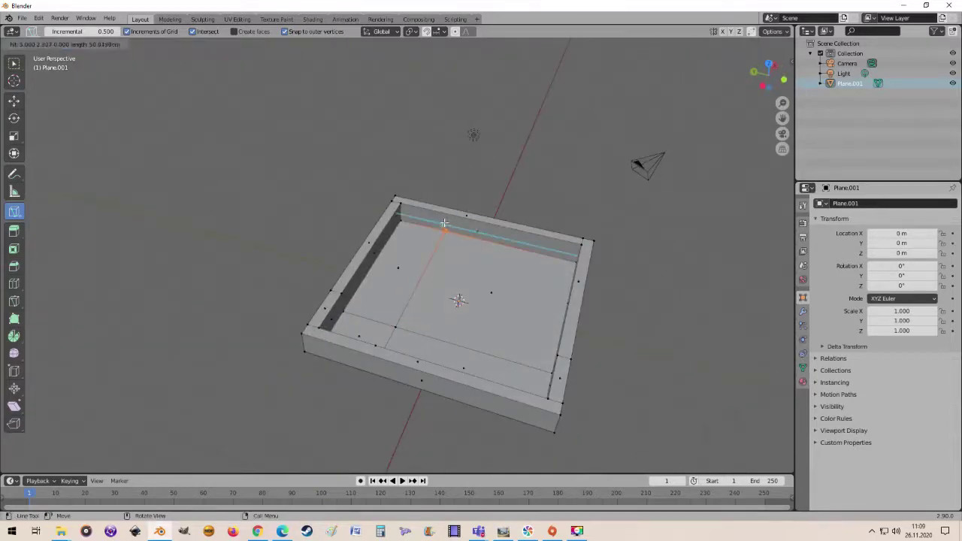
{"action": "left_click", "coordinate": [450, 211]}
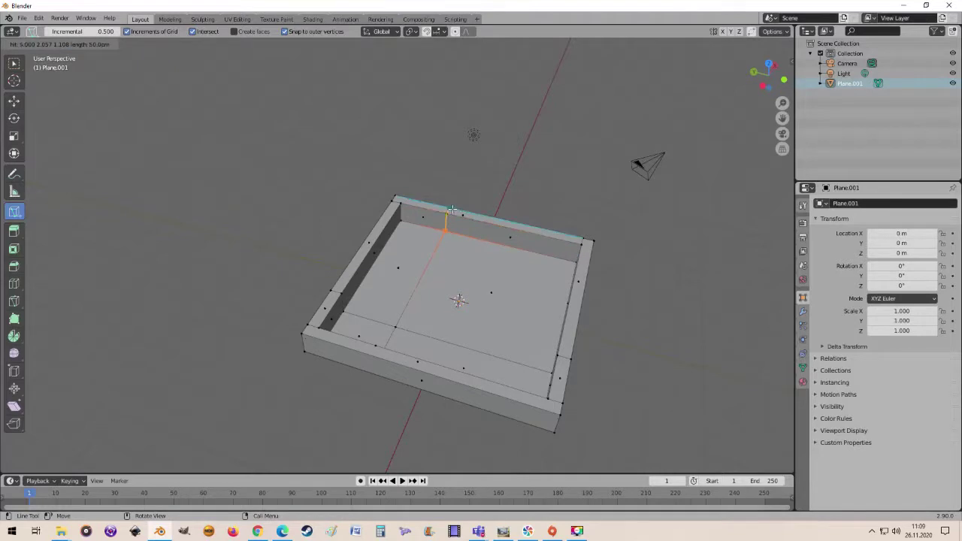
{"action": "key", "text": "Return"}
{"action": "middle_click_drag", "start_coordinate": [490, 305], "coordinate": [415, 275]}
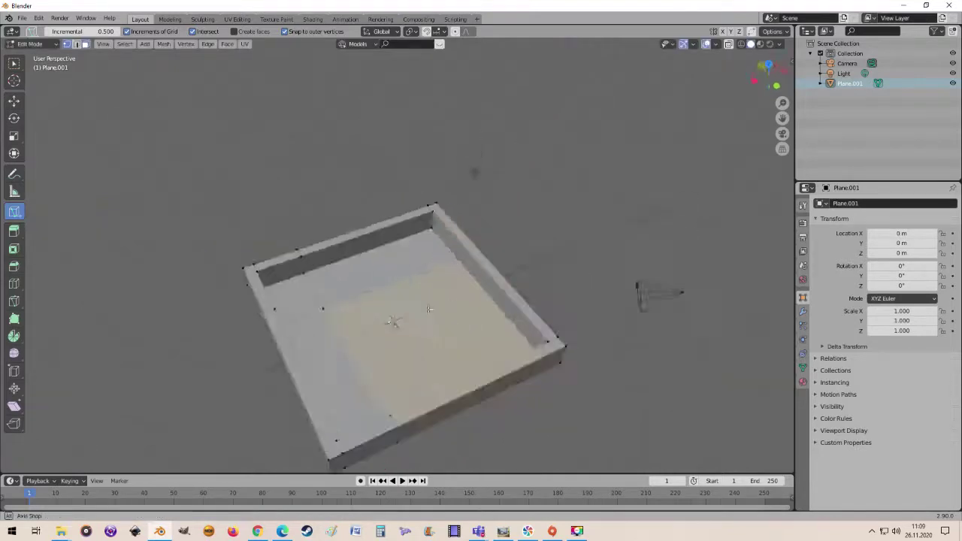
{"action": "scroll", "coordinate": [415, 275], "scroll_direction": "up", "scroll_amount": 2}
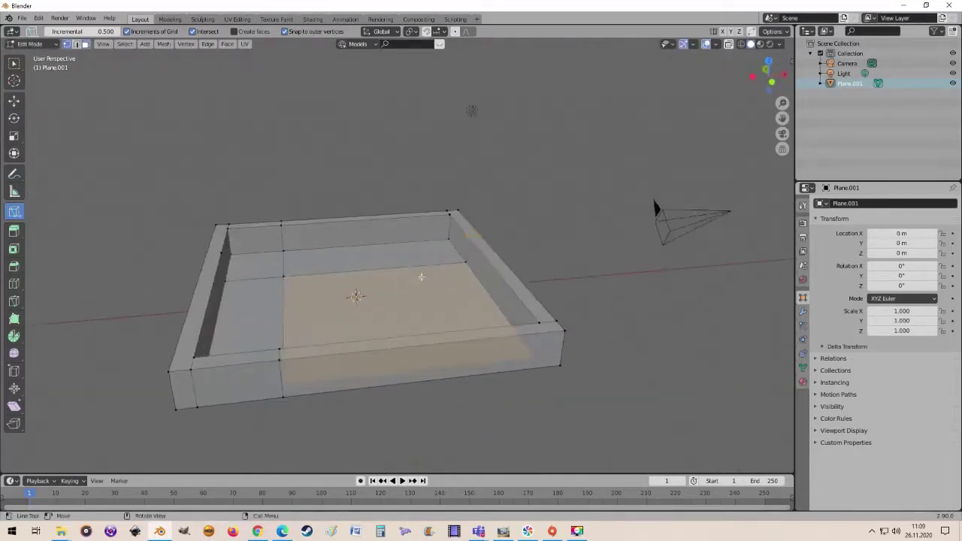
{"action": "mouse_move", "coordinate": [410, 280]}
{"action": "middle_mouse_down"}
{"action": "mouse_move", "coordinate": [449, 302]}
{"action": "mouse_move", "coordinate": [404, 314]}
{"action": "middle_mouse_up"}
{"action": "scroll", "coordinate": [420, 308], "scroll_direction": "down", "scroll_amount": 3}
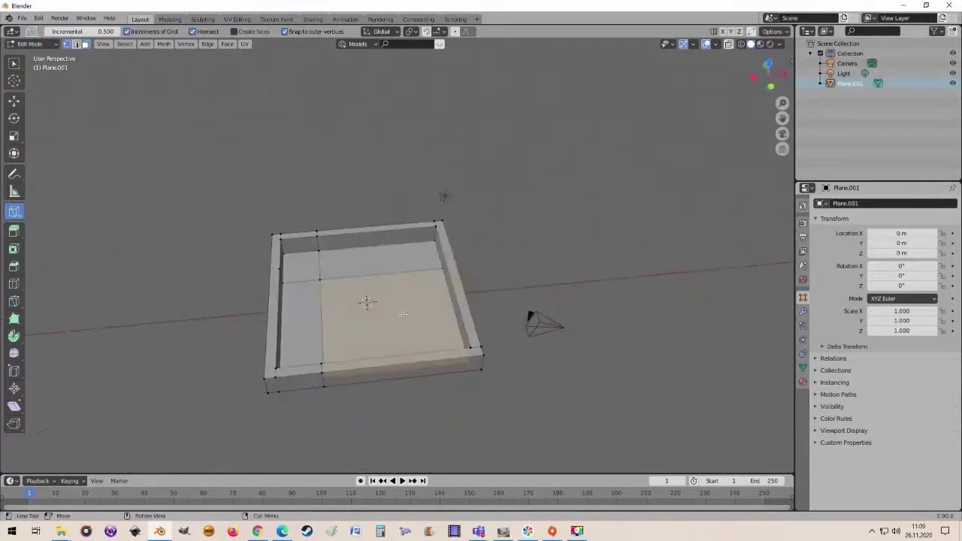
Enable Create faces for the knife and view the box in top orthographic view
{"action": "left_click", "coordinate": [233, 33]}
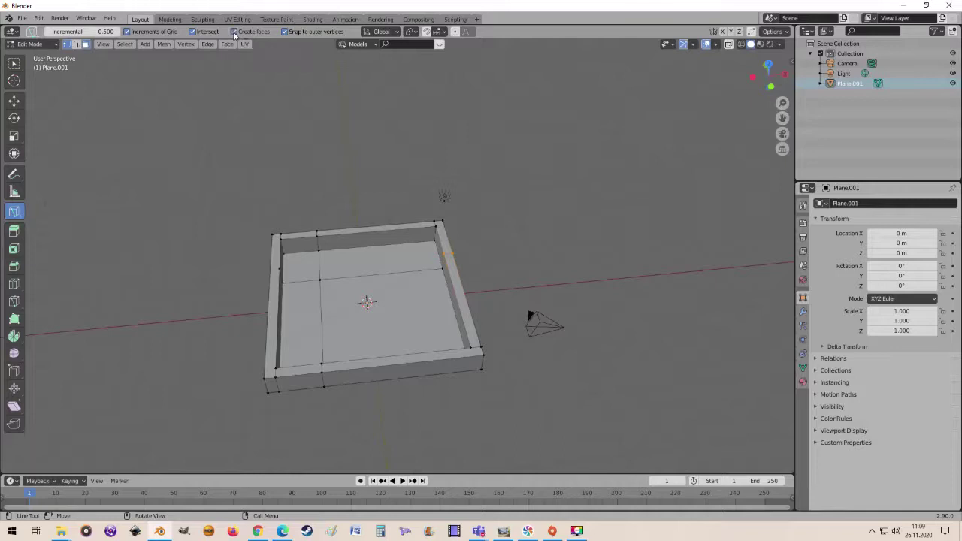
{"action": "middle_click_drag", "start_coordinate": [528, 187], "coordinate": [529, 232]}
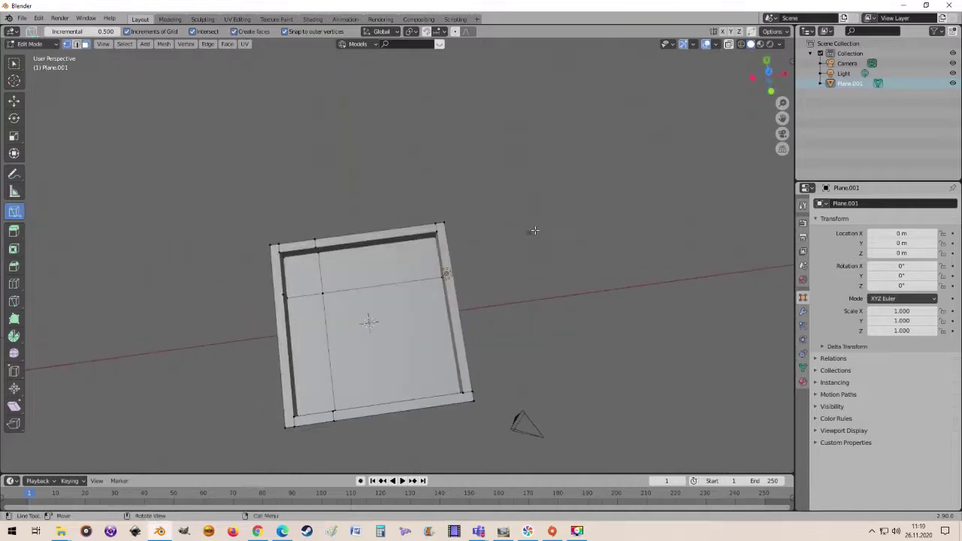
{"action": "key", "text": "KP_7"}
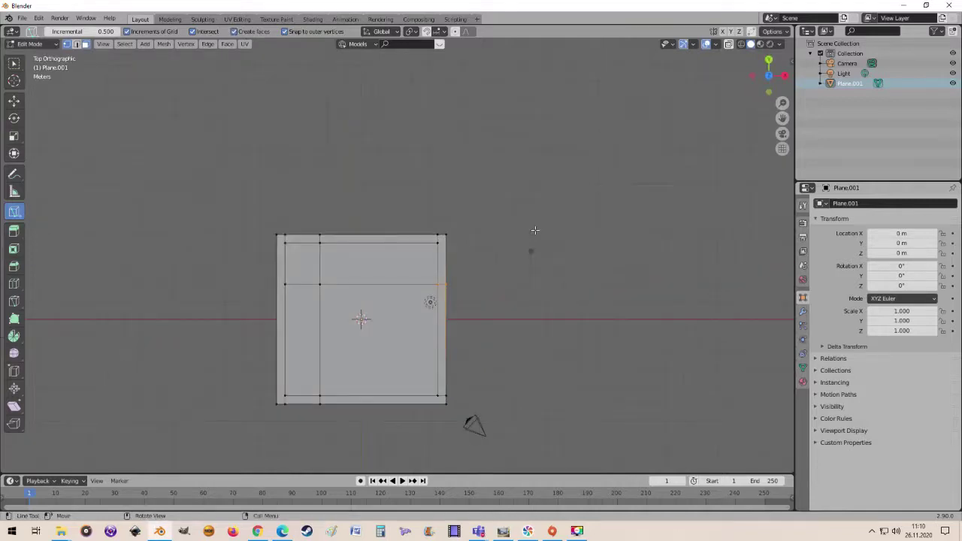
{"action": "scroll", "coordinate": [413, 363], "scroll_direction": "up", "scroll_amount": 2}
{"action": "scroll", "coordinate": [529, 333], "scroll_direction": "up", "scroll_amount": 1}
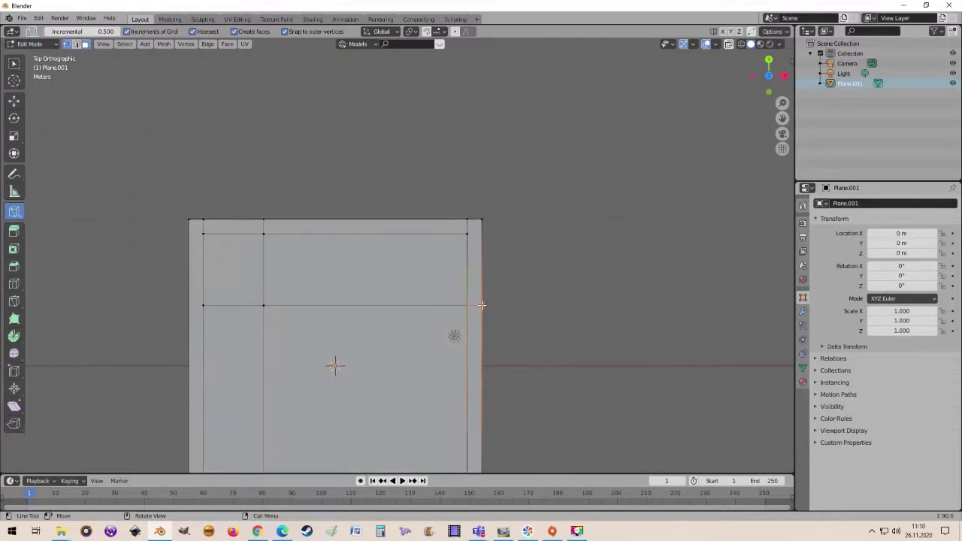
Make a test knife cut from the plane's right edge, then select the snap increment field
{"action": "left_click", "coordinate": [482, 305]}
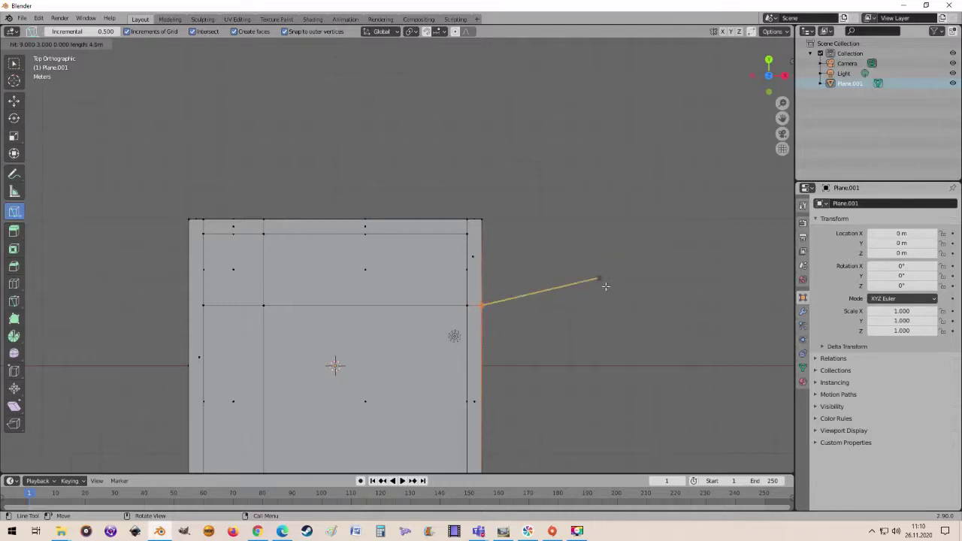
{"action": "key", "text": "Return"}
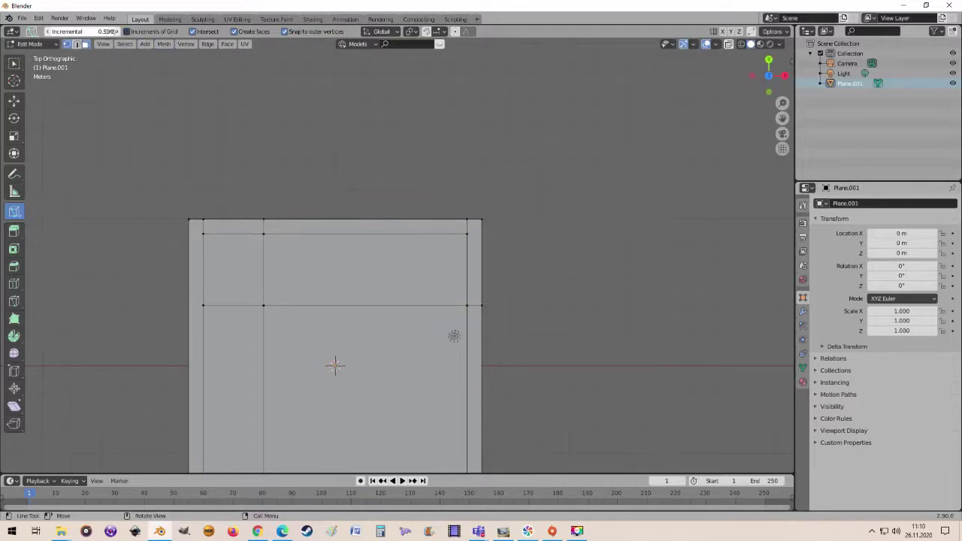
{"action": "left_click", "coordinate": [111, 32]}
Set the snap increment to 0 and draw a rectangular knife outline to the right
{"action": "type", "text": "0"}
{"action": "key", "text": "Return"}
{"action": "left_click", "coordinate": [483, 305]}
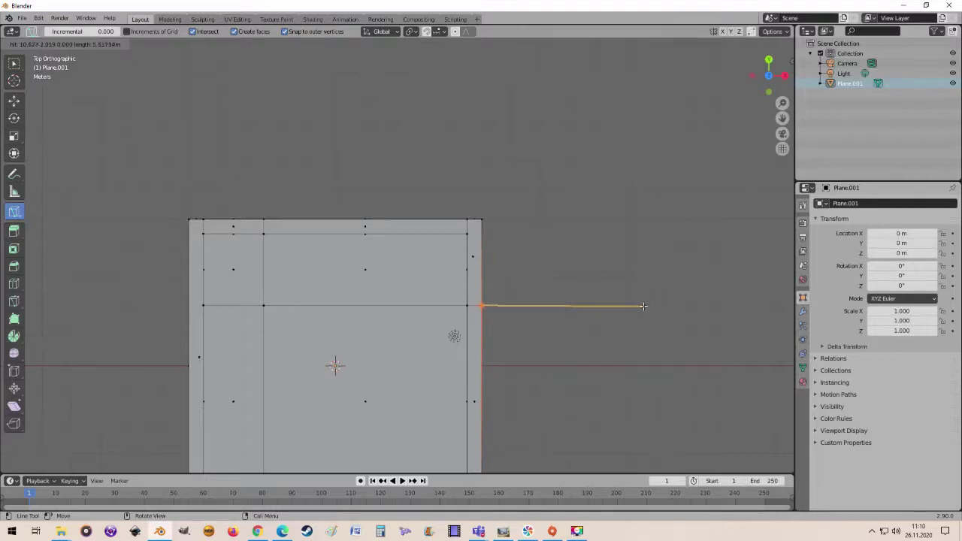
{"action": "left_click", "coordinate": [644, 304]}
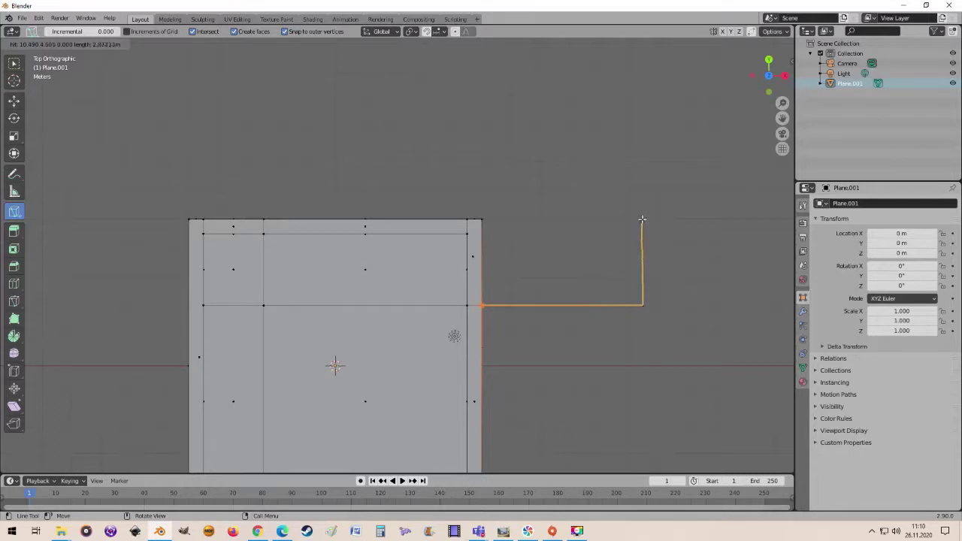
{"action": "left_click", "coordinate": [643, 218]}
{"action": "left_click", "coordinate": [484, 218]}
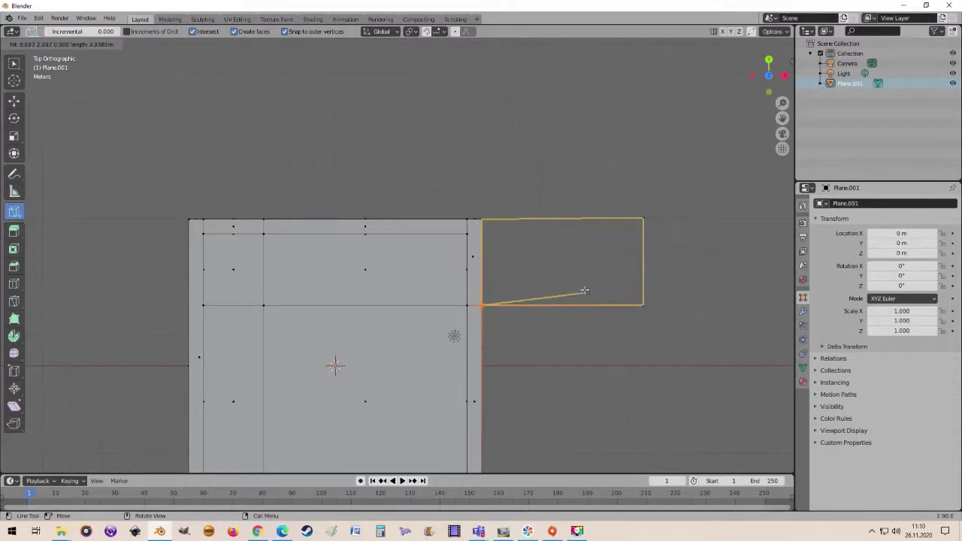
Inspect the outline in 3D, cancel it, and return to top view
{"action": "mouse_move", "coordinate": [579, 289]}
{"action": "middle_mouse_down"}
{"action": "mouse_move", "coordinate": [549, 188]}
{"action": "mouse_move", "coordinate": [601, 219]}
{"action": "middle_mouse_up"}
{"action": "scroll", "coordinate": [669, 249], "scroll_direction": "up", "scroll_amount": 3}
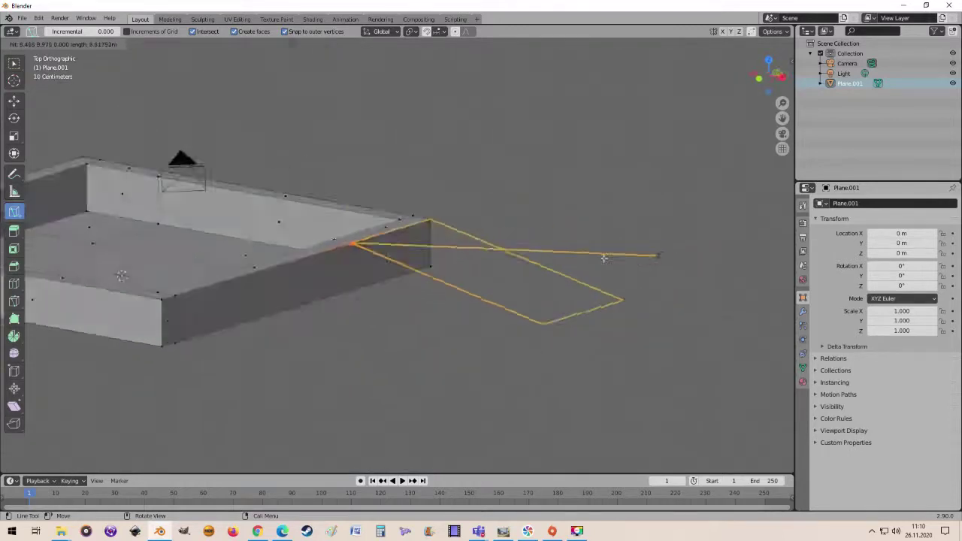
{"action": "mouse_move", "coordinate": [603, 258]}
{"action": "middle_mouse_down"}
{"action": "mouse_move", "coordinate": [564, 258]}
{"action": "mouse_move", "coordinate": [616, 258]}
{"action": "mouse_move", "coordinate": [604, 287]}
{"action": "middle_mouse_up"}
{"action": "scroll", "coordinate": [578, 263], "scroll_direction": "down", "scroll_amount": 3}
{"action": "key", "text": "Return"}
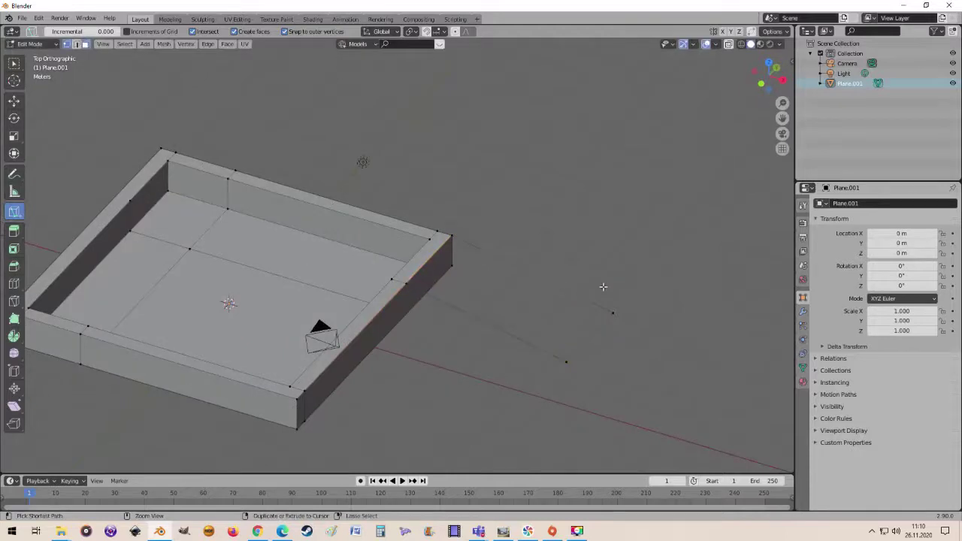
{"action": "middle_click_drag", "start_coordinate": [579, 277], "coordinate": [576, 298]}
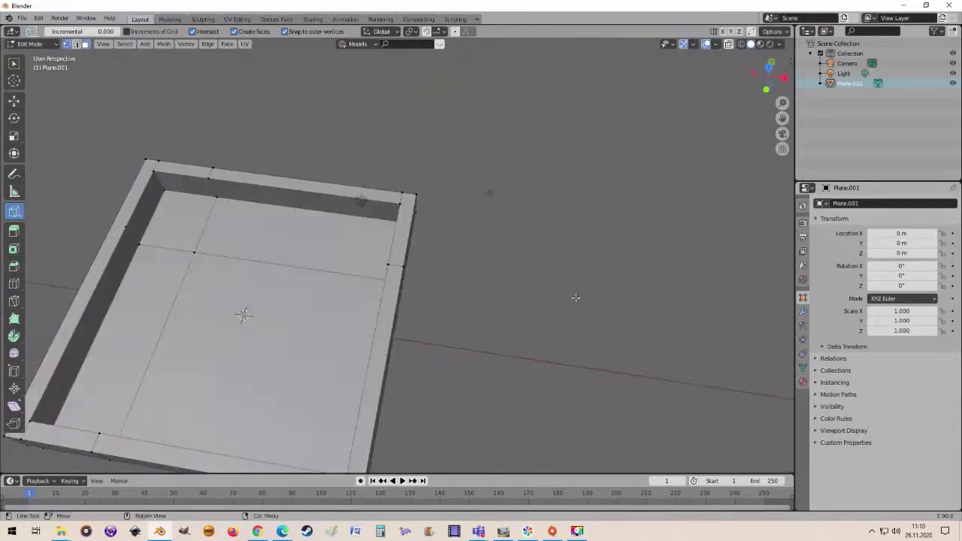
{"action": "key", "text": "KP_7"}
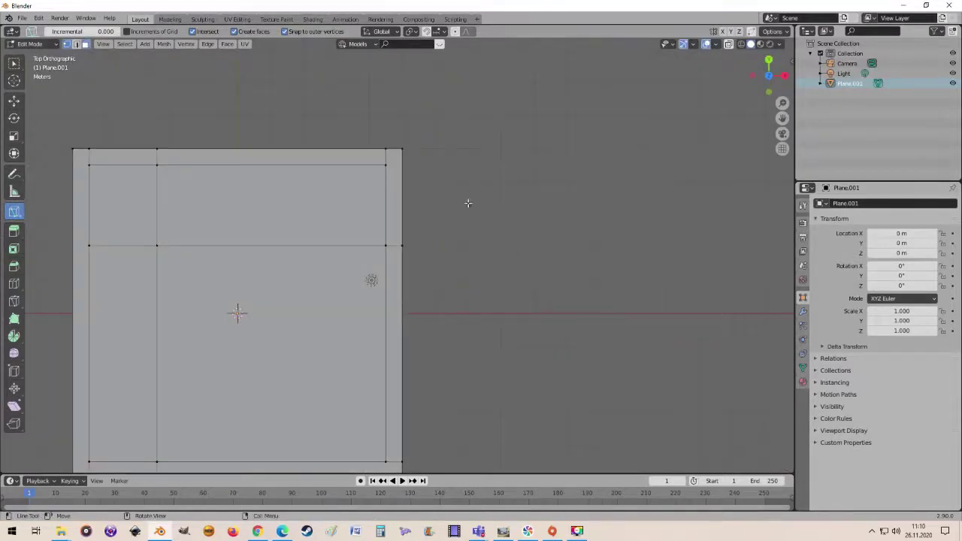
Draw a central quad face to the right of the box
{"action": "left_click", "coordinate": [466, 190]}
{"action": "left_click", "coordinate": [466, 305]}
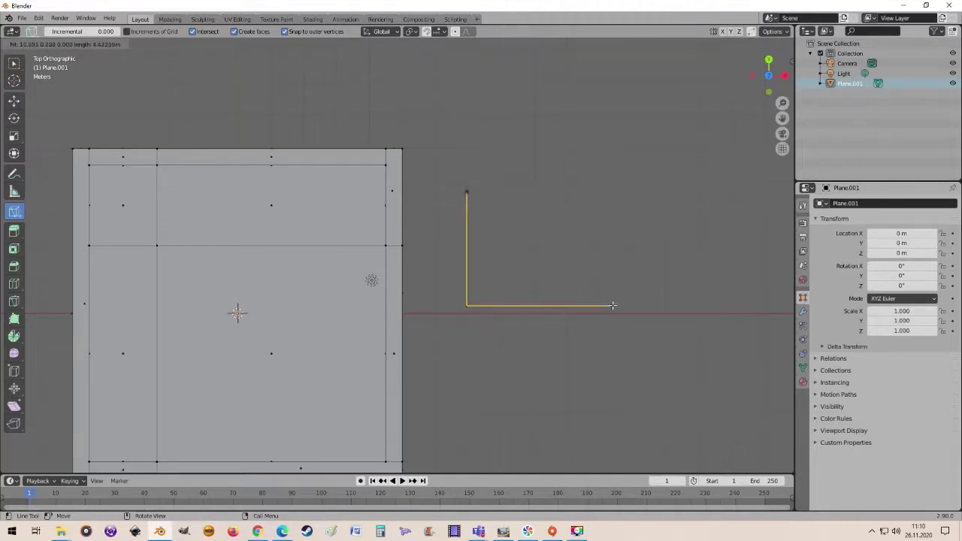
{"action": "left_click", "coordinate": [613, 305]}
{"action": "left_click", "coordinate": [601, 196]}
{"action": "left_click", "coordinate": [465, 193]}
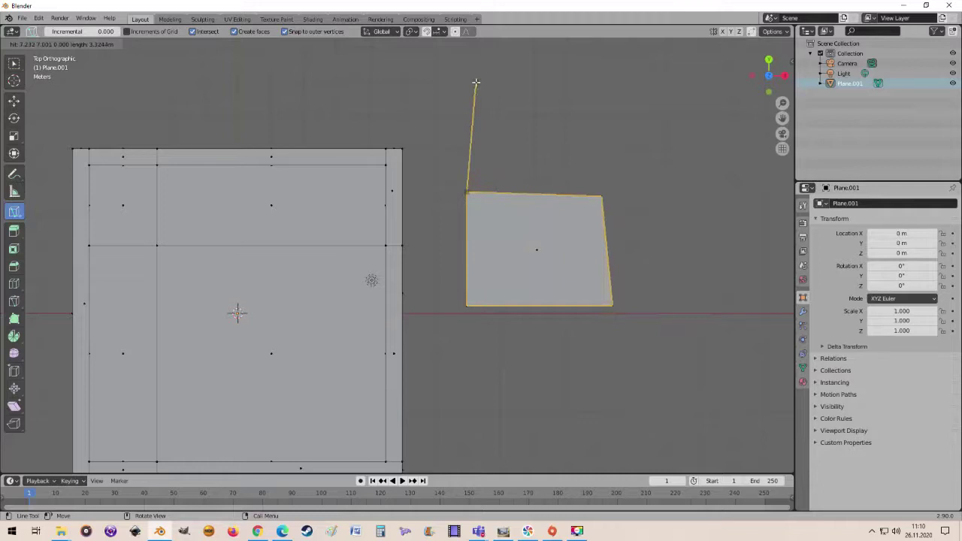
Add flap faces on the top, right, bottom and left sides of the central quad
{"action": "left_click", "coordinate": [475, 83]}
{"action": "left_click", "coordinate": [658, 88]}
{"action": "left_click", "coordinate": [602, 195]}
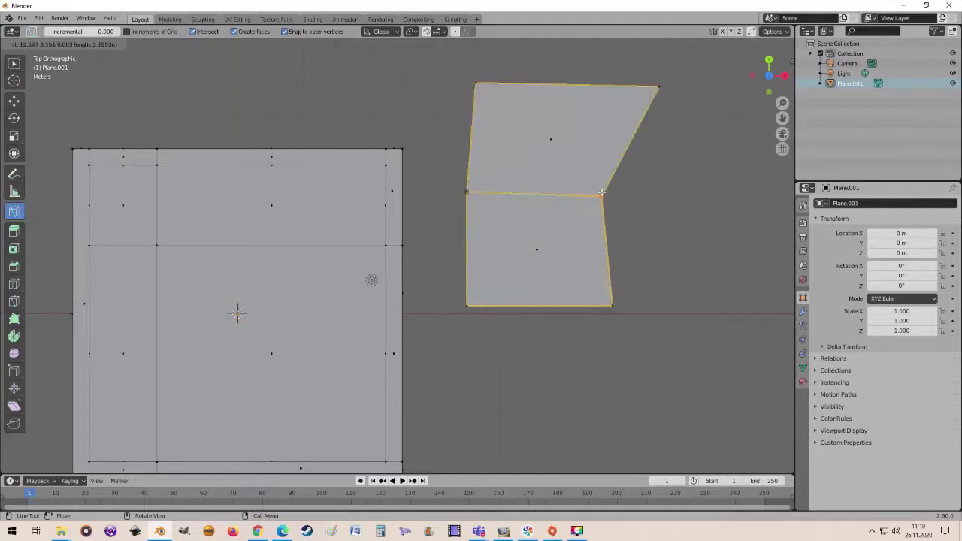
{"action": "left_click", "coordinate": [753, 315]}
{"action": "left_click", "coordinate": [612, 305]}
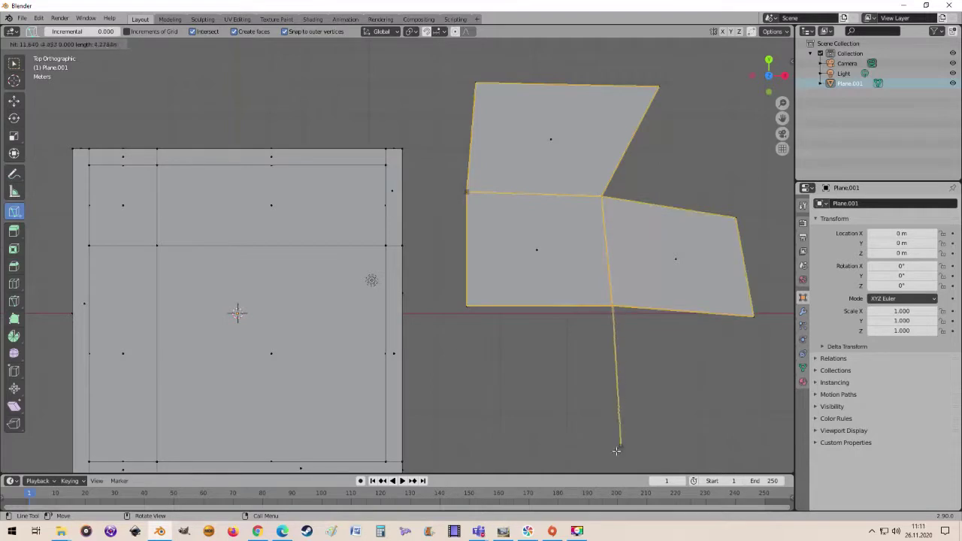
{"action": "left_click", "coordinate": [592, 443]}
{"action": "left_click", "coordinate": [447, 430]}
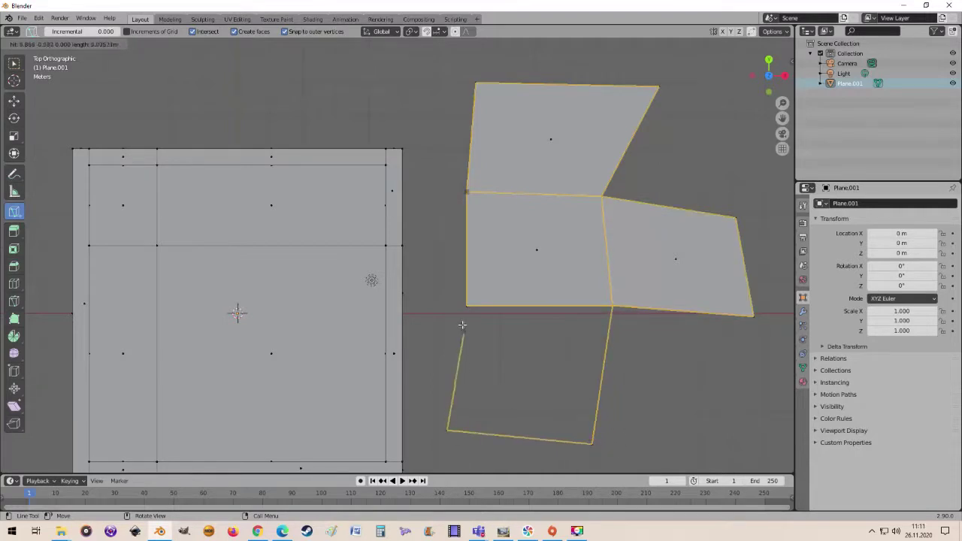
{"action": "left_click", "coordinate": [466, 305]}
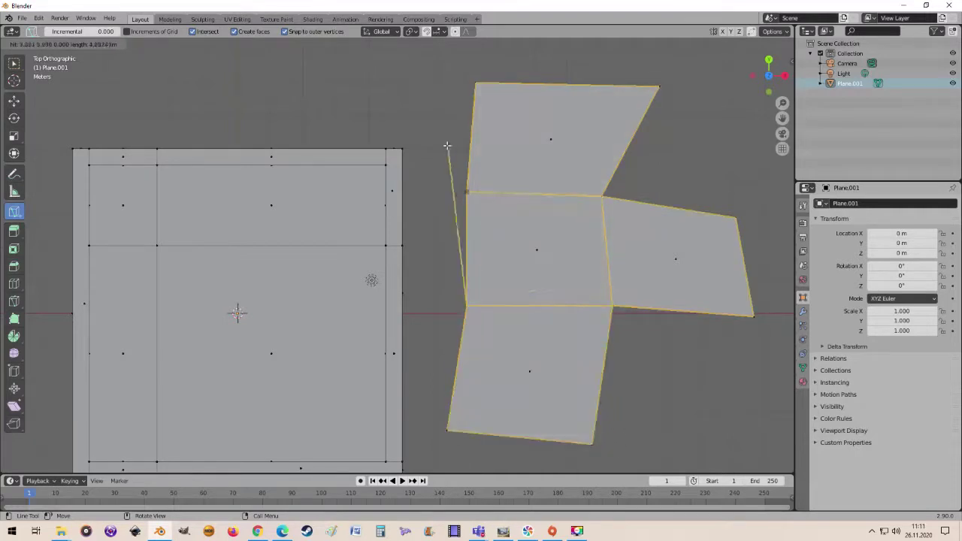
{"action": "left_click", "coordinate": [429, 299]}
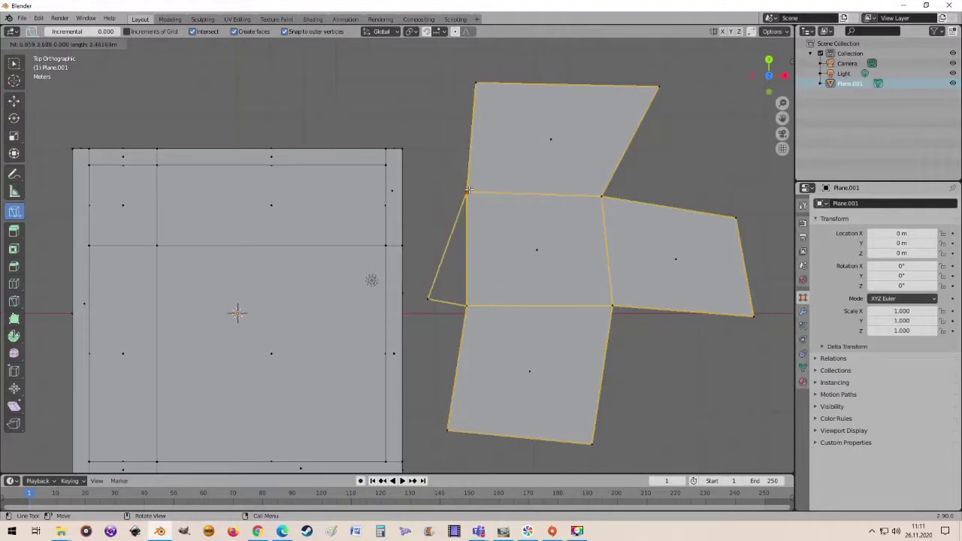
{"action": "left_click", "coordinate": [461, 193]}
Outline a small extra piece at the top-left corner, then confirm all the new faces
{"action": "left_click", "coordinate": [418, 136]}
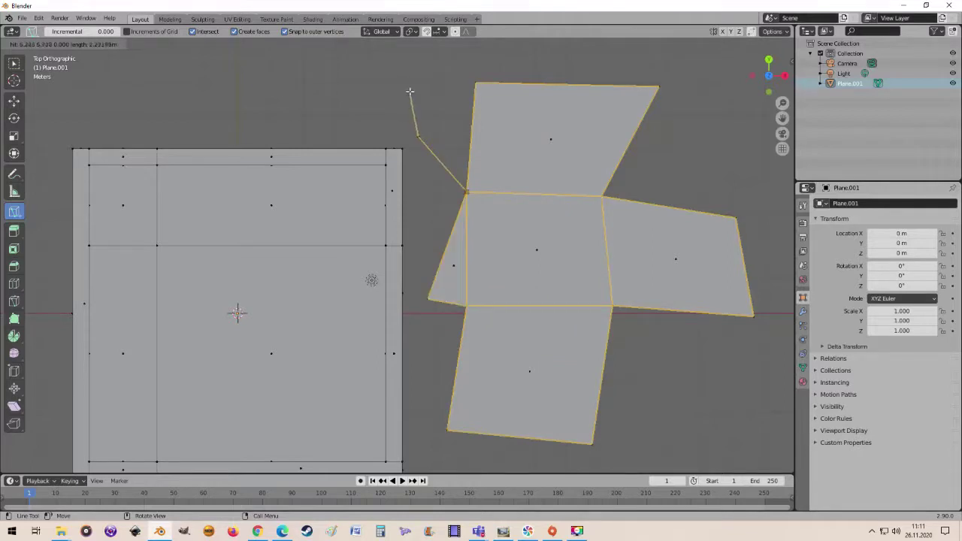
{"action": "left_click", "coordinate": [409, 92]}
{"action": "left_click", "coordinate": [435, 73]}
{"action": "left_click", "coordinate": [453, 99]}
{"action": "left_click", "coordinate": [447, 137]}
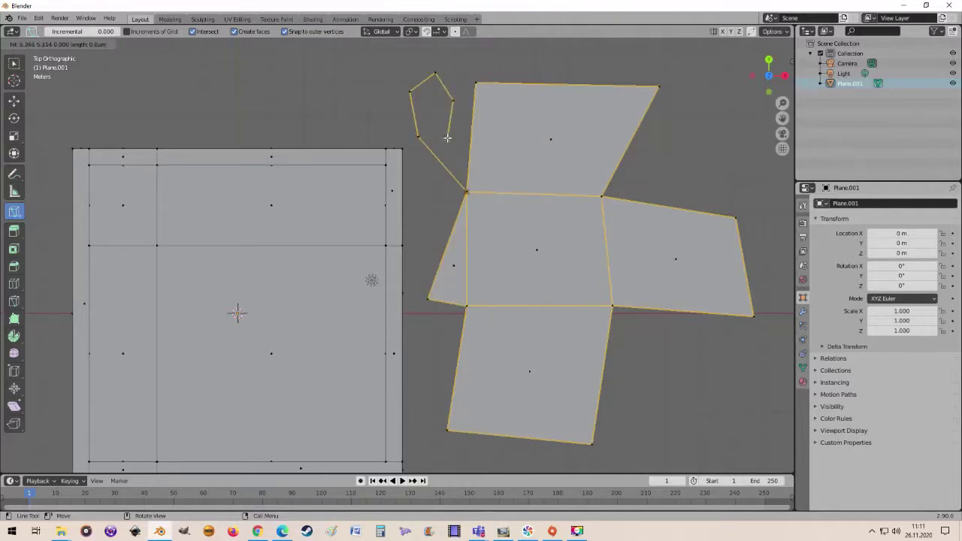
{"action": "left_click", "coordinate": [475, 84]}
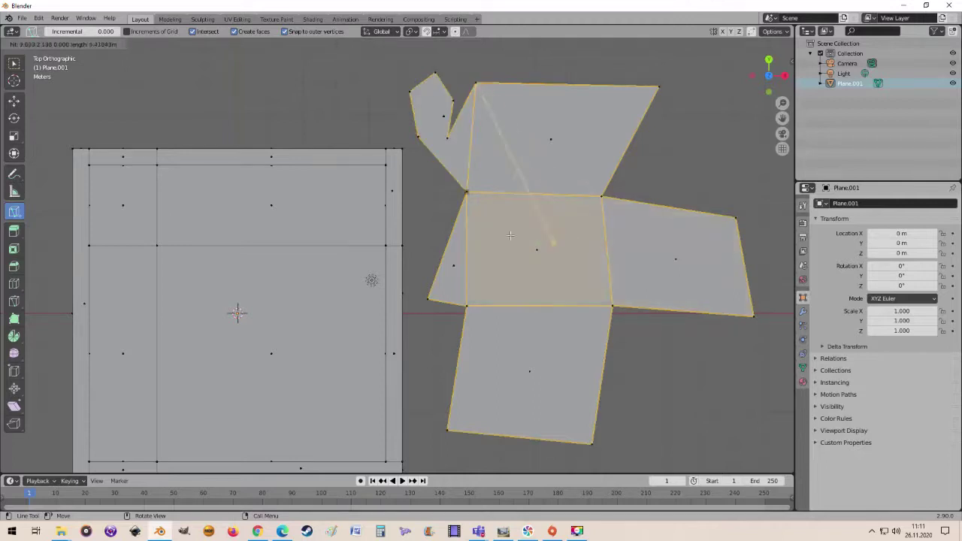
{"action": "key", "text": "Return"}
{"action": "scroll", "coordinate": [676, 300], "scroll_direction": "down", "scroll_amount": 3}
{"action": "mouse_move", "coordinate": [636, 344]}
{"action": "middle_mouse_down"}
{"action": "mouse_move", "coordinate": [586, 270]}
{"action": "mouse_move", "coordinate": [523, 215]}
{"action": "mouse_move", "coordinate": [574, 269]}
{"action": "middle_mouse_up"}
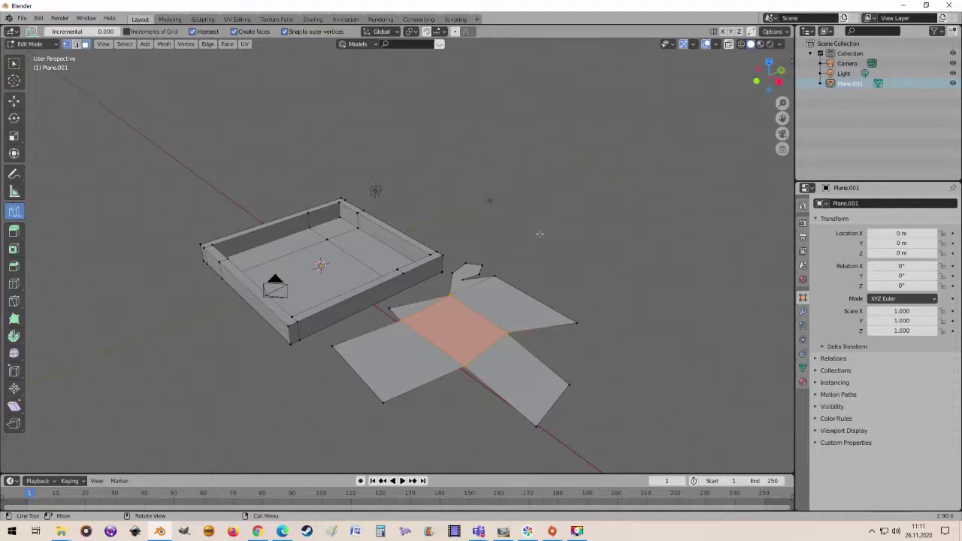
Knife-cut a line across the net from its top edge to its bottom edge
{"action": "middle_click_drag", "start_coordinate": [576, 270], "coordinate": [526, 248]}
{"action": "left_click", "coordinate": [478, 225]}
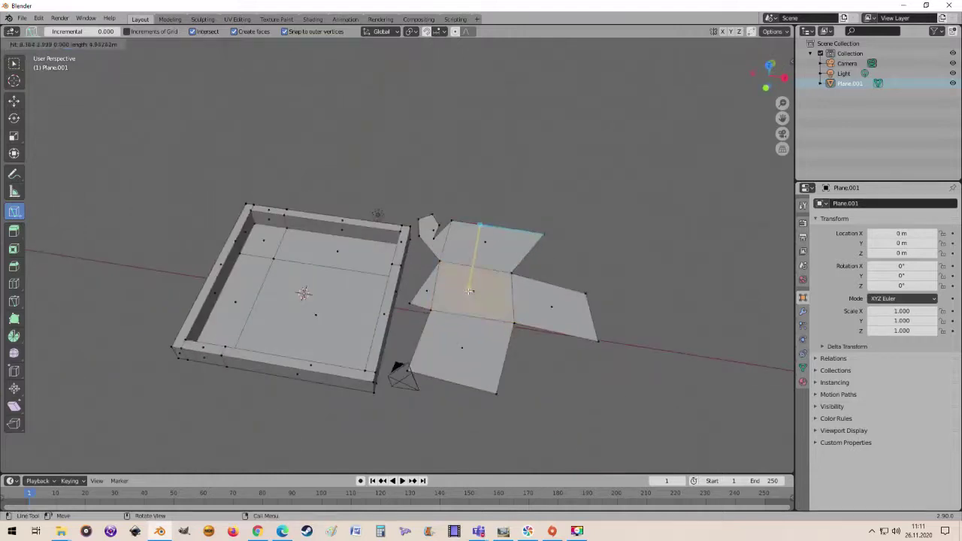
{"action": "left_click", "coordinate": [453, 386]}
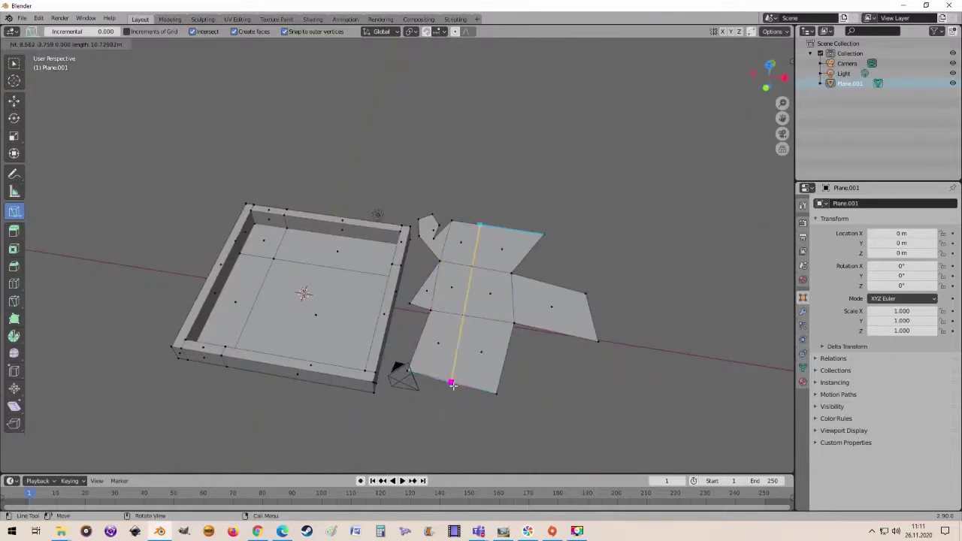
{"action": "key", "text": "Return"}
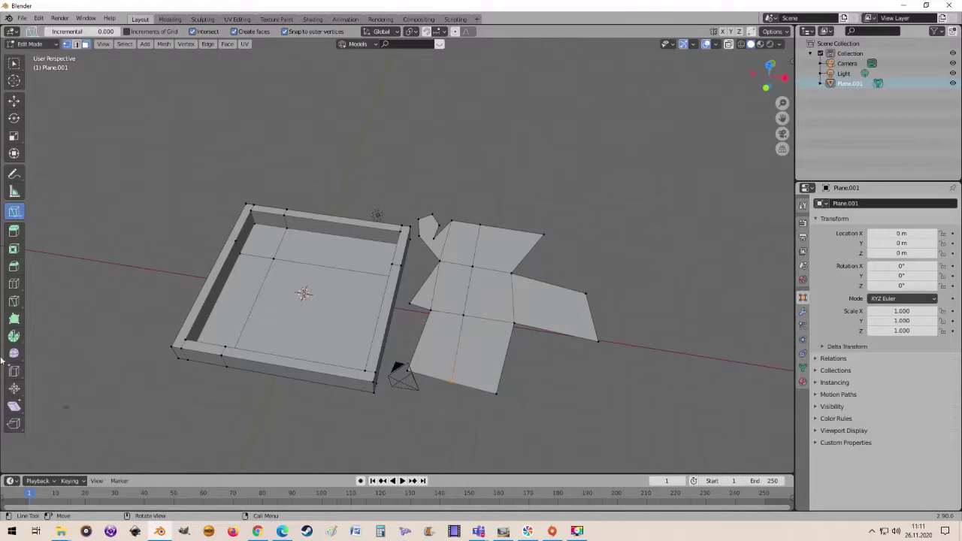
Cut a new edge through the net's middle vertices to the right-hand vertex
{"action": "left_click", "coordinate": [14, 214]}
{"action": "left_click", "coordinate": [472, 268]}
{"action": "left_click", "coordinate": [511, 272]}
{"action": "double_click", "coordinate": [544, 235]}
{"action": "mouse_move", "coordinate": [634, 247]}
{"action": "middle_mouse_down"}
{"action": "mouse_move", "coordinate": [662, 221]}
{"action": "mouse_move", "coordinate": [623, 303]}
{"action": "mouse_move", "coordinate": [635, 243]}
{"action": "mouse_move", "coordinate": [616, 350]}
{"action": "mouse_move", "coordinate": [627, 350]}
{"action": "mouse_move", "coordinate": [621, 268]}
{"action": "middle_mouse_up"}
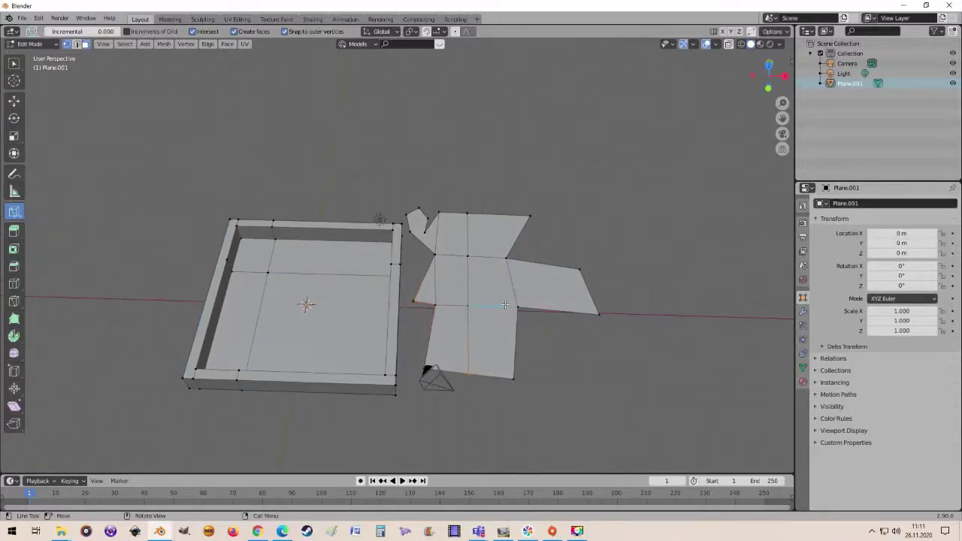
{"action": "scroll", "coordinate": [520, 305], "scroll_direction": "up", "scroll_amount": 2}
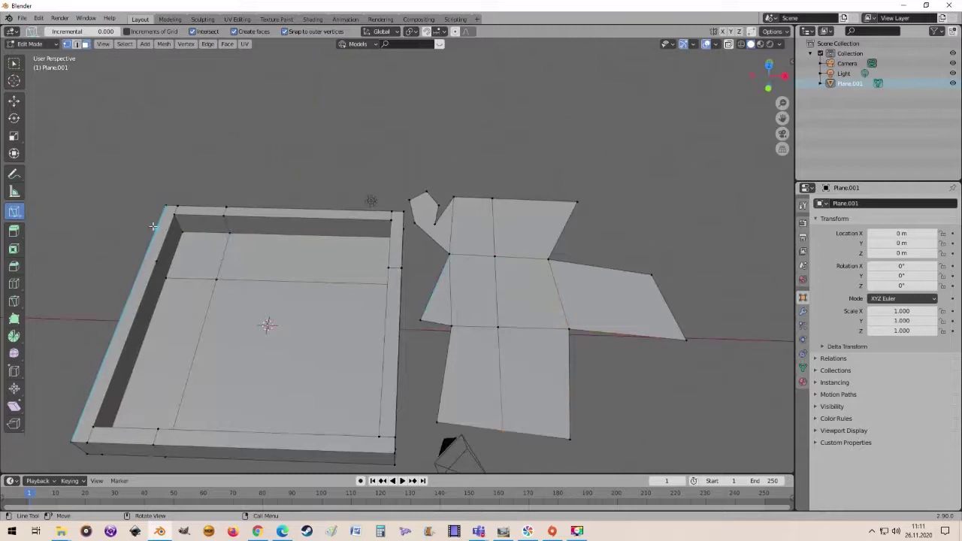
{"action": "scroll", "coordinate": [256, 182], "scroll_direction": "down", "scroll_amount": 2}
{"action": "mouse_move", "coordinate": [256, 182]}
{"action": "middle_mouse_down"}
{"action": "mouse_move", "coordinate": [242, 151]}
{"action": "mouse_move", "coordinate": [262, 200]}
{"action": "middle_mouse_up"}
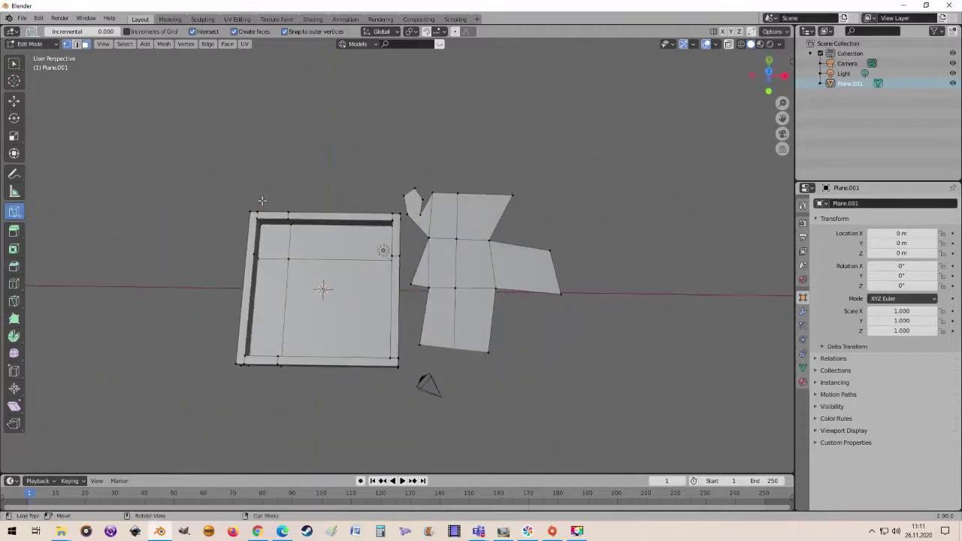
From top view, box-select the whole mesh and delete Plane.001 in Object Mode
{"action": "key", "text": "KP_7"}
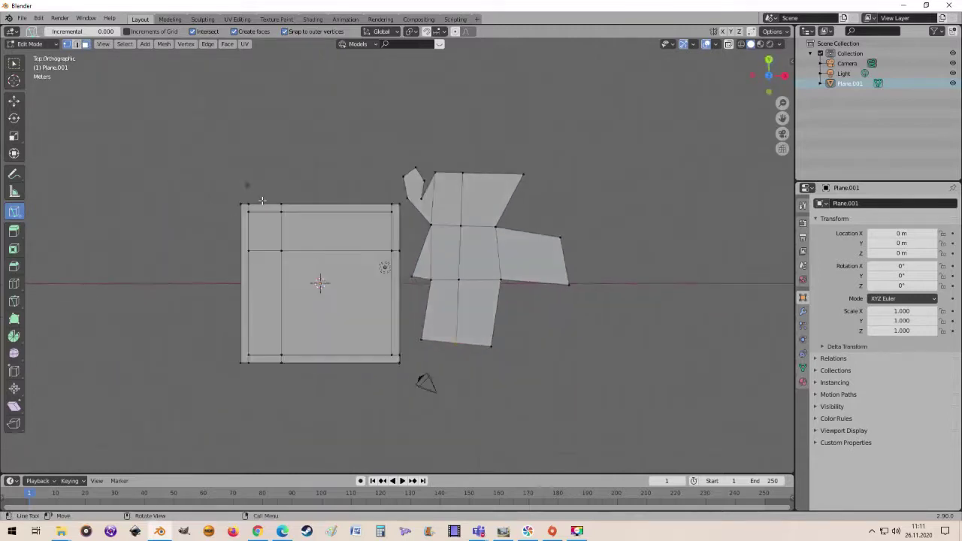
{"action": "left_click", "coordinate": [13, 64]}
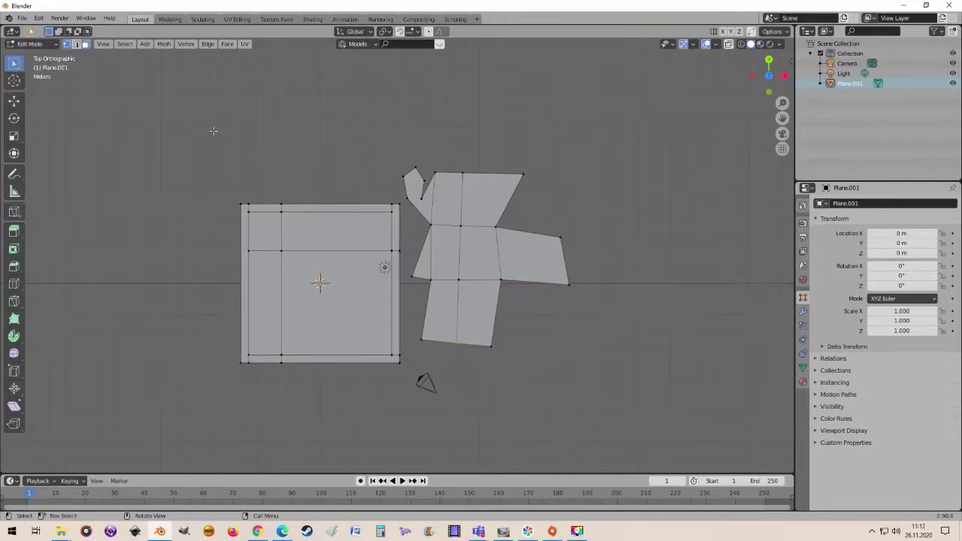
{"action": "left_click_drag", "start_coordinate": [210, 130], "coordinate": [663, 379]}
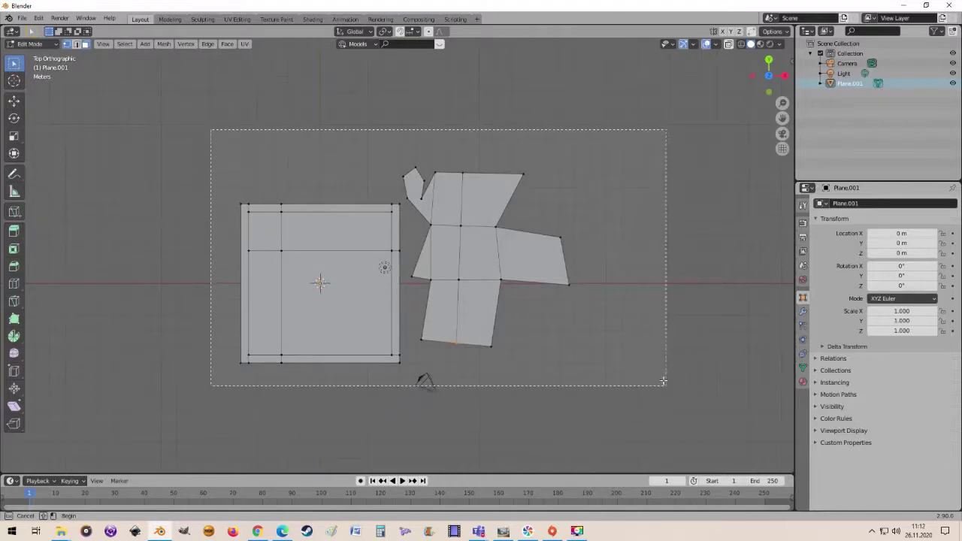
{"action": "key", "text": "Tab"}
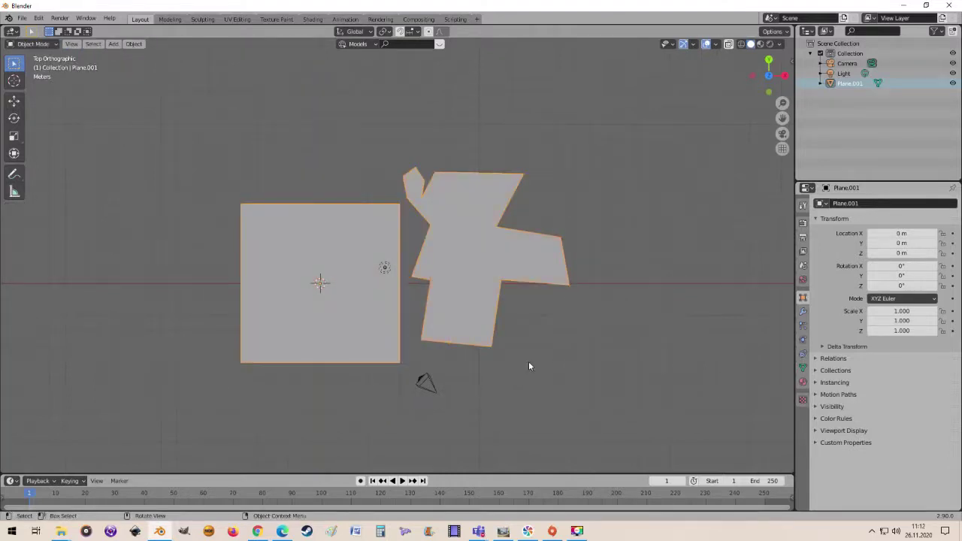
{"action": "key", "text": "Delete"}
Drag Budynek_gospodarczy-rzut.jpg from the Lekcje folder into the Blender viewport as a reference image
{"action": "scroll", "coordinate": [421, 308], "scroll_direction": "up", "scroll_amount": 3}
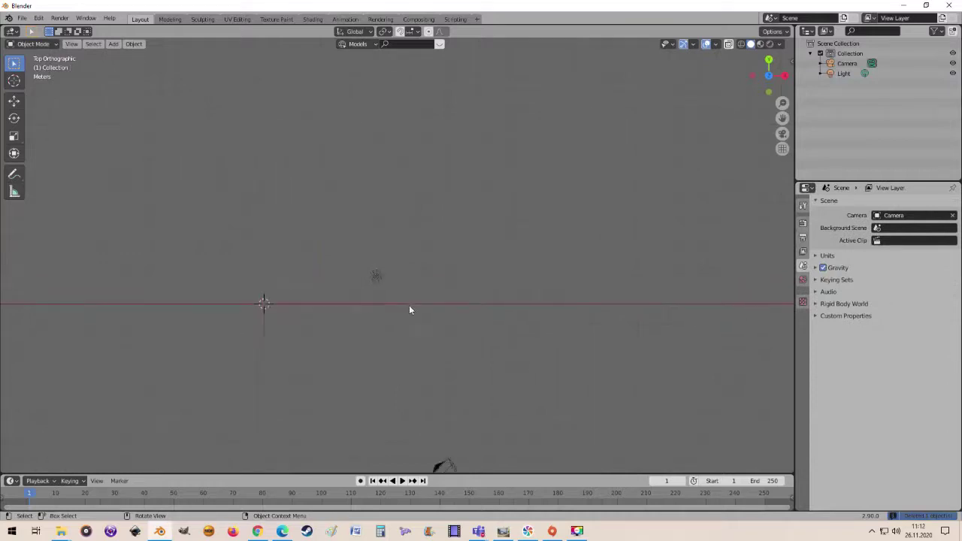
{"action": "left_click", "coordinate": [67, 532]}
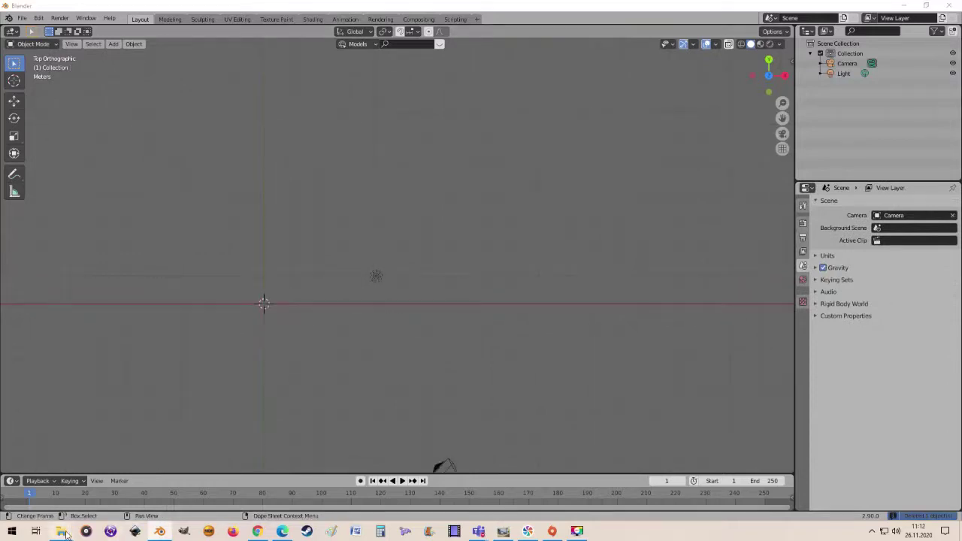
{"action": "mouse_move", "coordinate": [271, 489]}
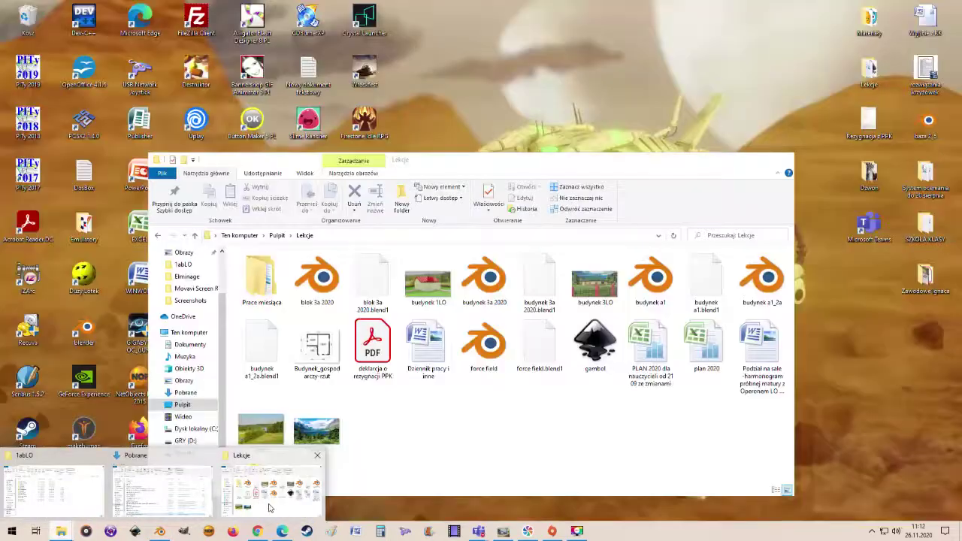
{"action": "left_click", "coordinate": [270, 508]}
{"action": "left_click_drag", "start_coordinate": [443, 165], "coordinate": [602, 81]}
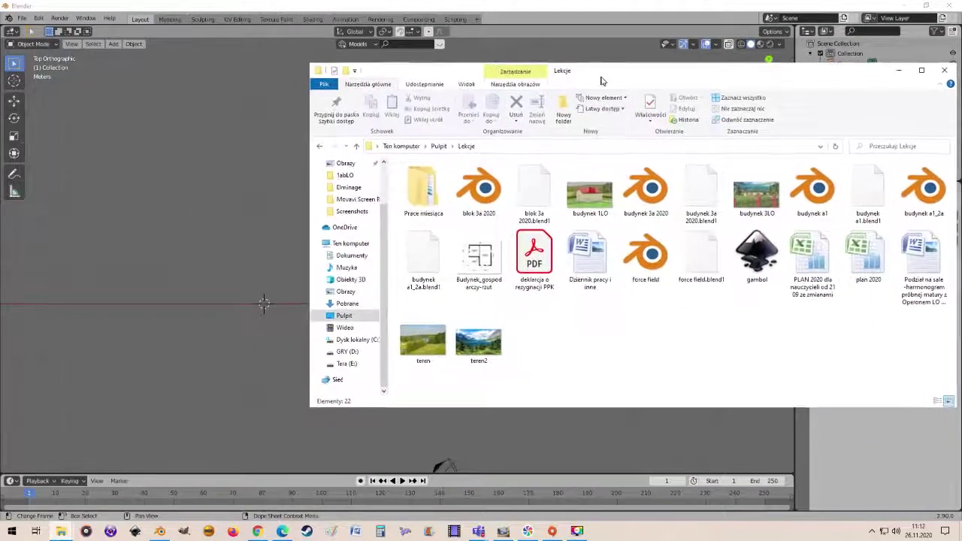
{"action": "left_click", "coordinate": [496, 255]}
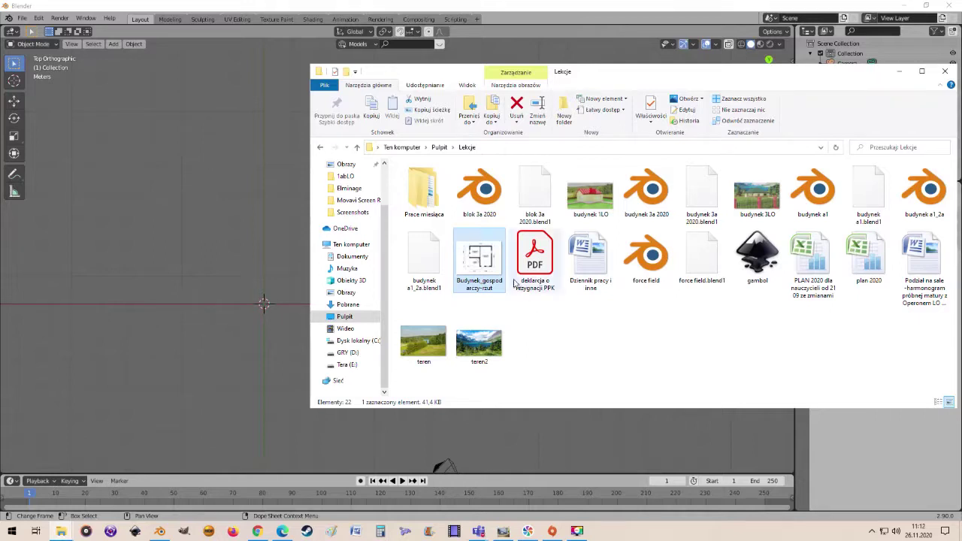
{"action": "mouse_move", "coordinate": [479, 259]}
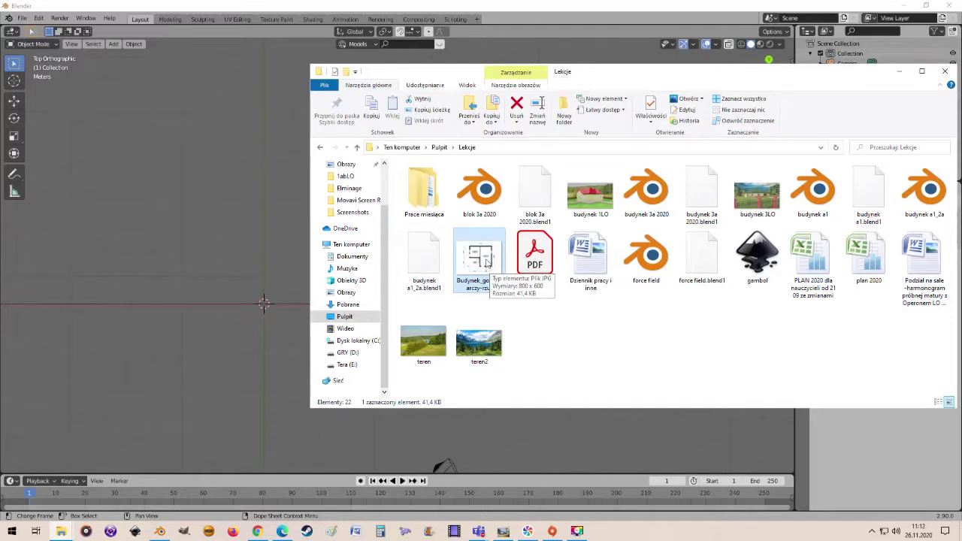
{"action": "left_click_drag", "start_coordinate": [486, 264], "coordinate": [264, 308]}
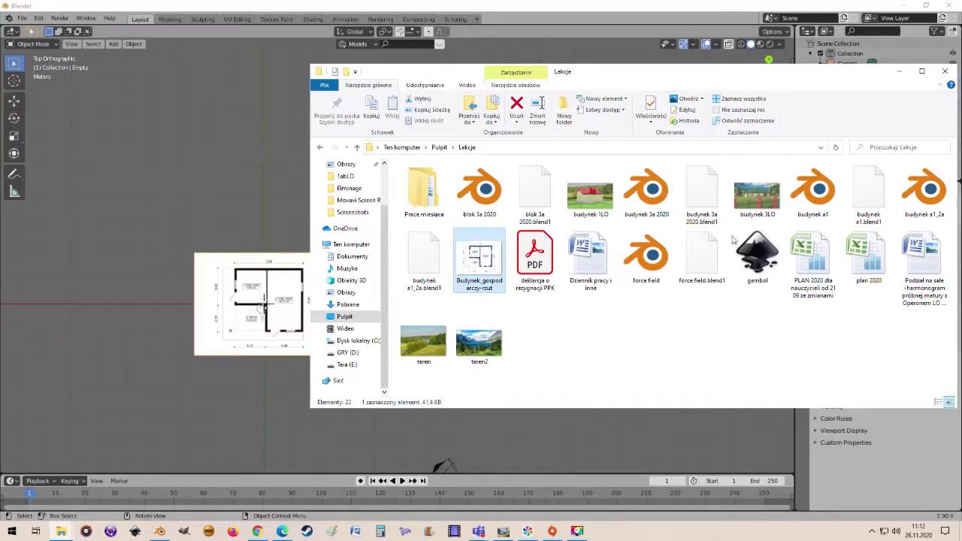
{"action": "left_click", "coordinate": [900, 73]}
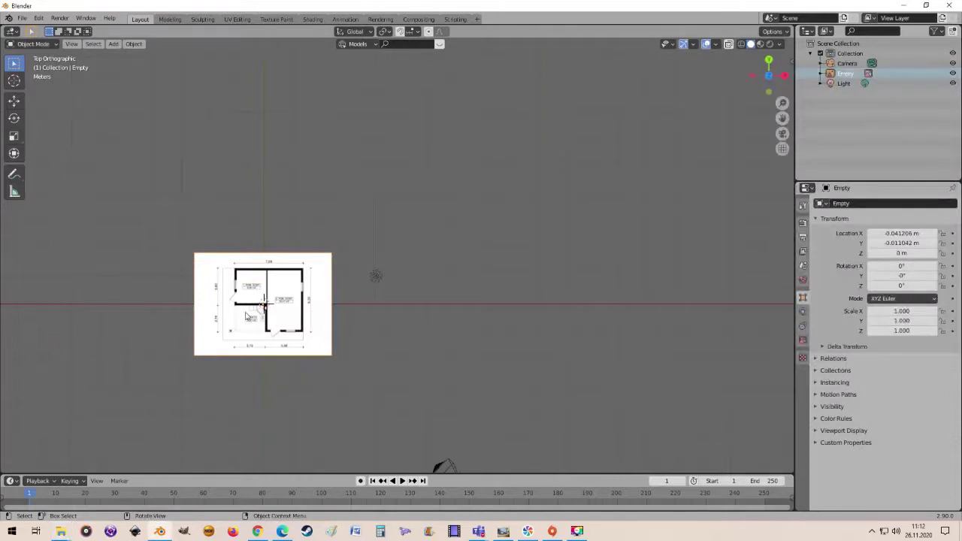
{"action": "scroll", "coordinate": [250, 311], "scroll_direction": "up", "scroll_amount": 2}
{"action": "scroll", "coordinate": [254, 315], "scroll_direction": "up", "scroll_amount": 2}
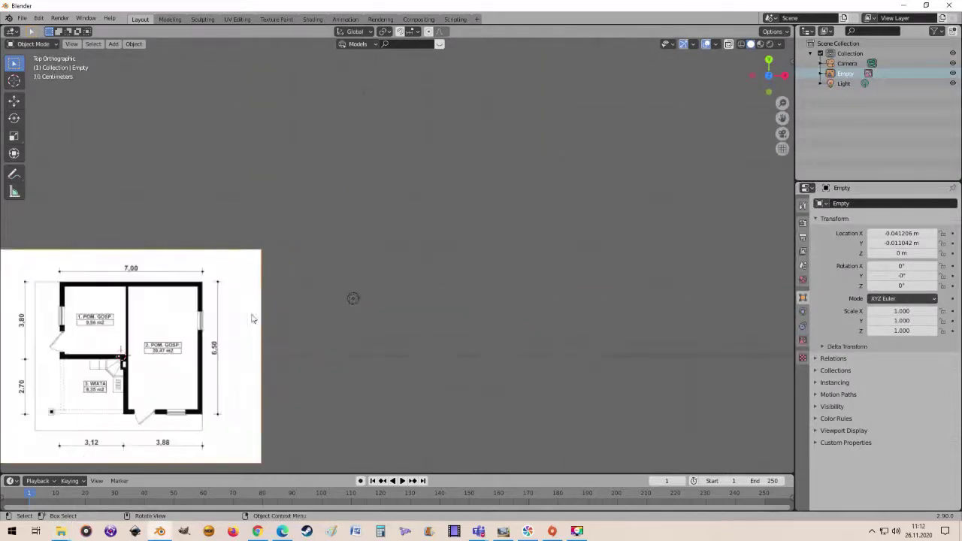
{"action": "middle_click_drag", "start_coordinate": [245, 369], "coordinate": [538, 270], "text": "shift"}
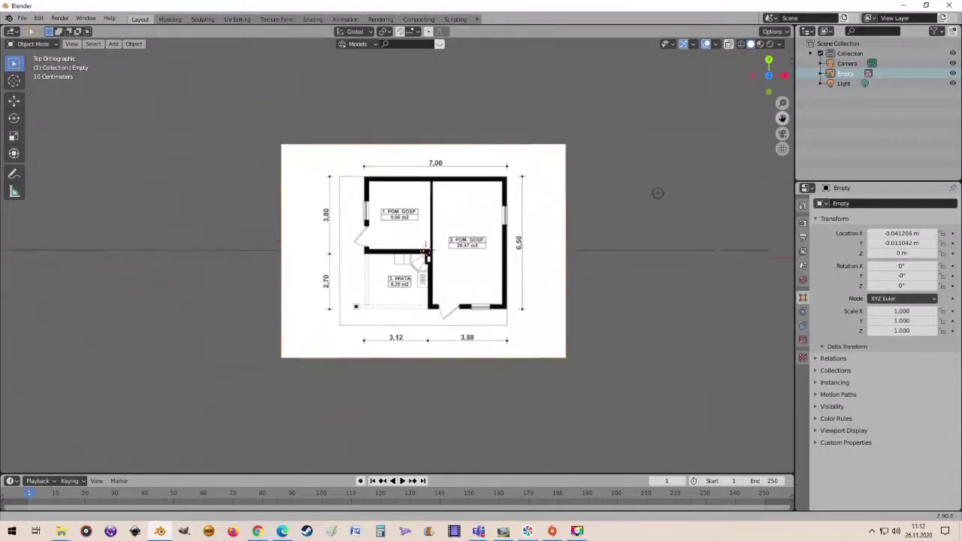
{"action": "scroll", "coordinate": [537, 271], "scroll_direction": "up", "scroll_amount": 4}
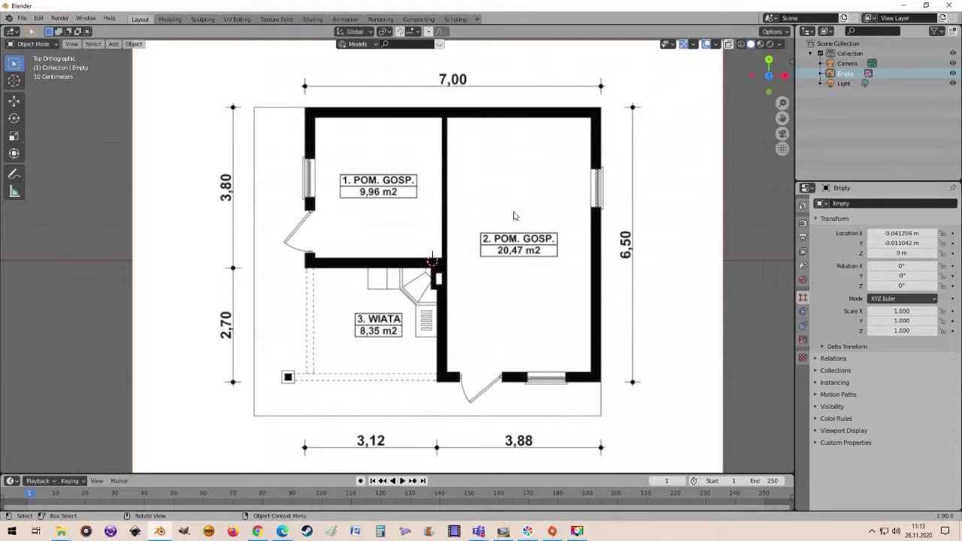
{"action": "scroll", "coordinate": [432, 273], "scroll_direction": "down", "scroll_amount": 2}
{"action": "scroll", "coordinate": [436, 273], "scroll_direction": "down", "scroll_amount": 4}
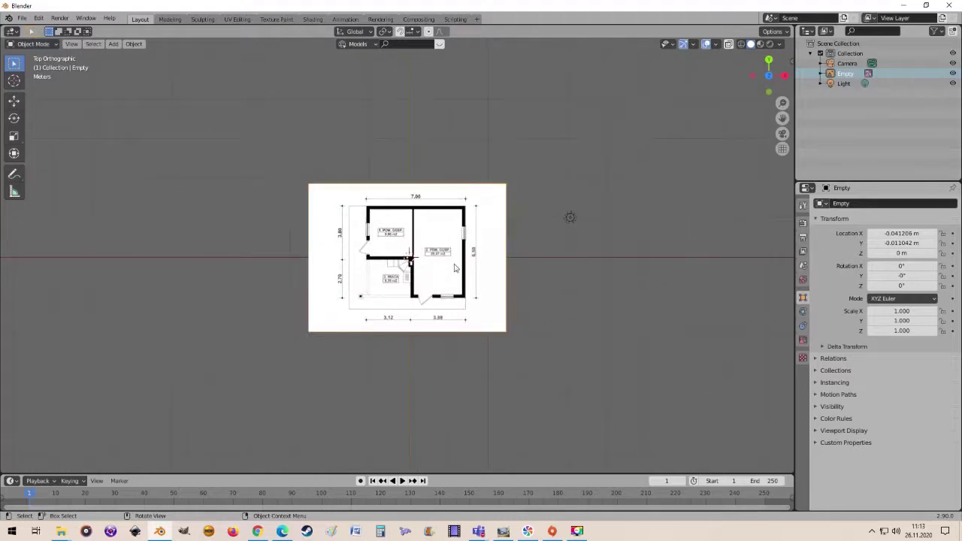
{"action": "scroll", "coordinate": [451, 263], "scroll_direction": "down", "scroll_amount": 1}
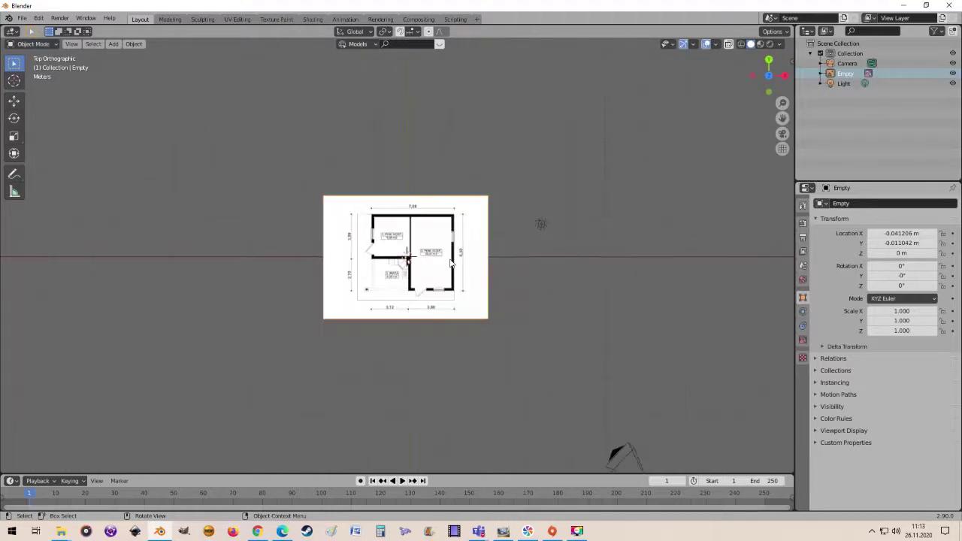
{"action": "scroll", "coordinate": [451, 263], "scroll_direction": "down", "scroll_amount": 1}
{"action": "scroll", "coordinate": [451, 263], "scroll_direction": "down", "scroll_amount": 1}
{"action": "scroll", "coordinate": [451, 263], "scroll_direction": "down", "scroll_amount": 1}
{"action": "scroll", "coordinate": [451, 263], "scroll_direction": "up", "scroll_amount": 1}
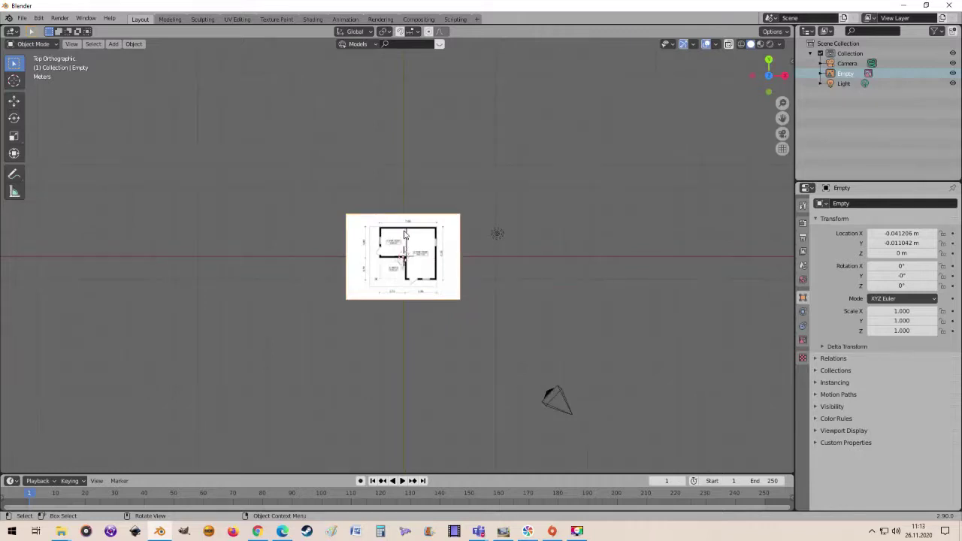
{"action": "scroll", "coordinate": [405, 234], "scroll_direction": "up", "scroll_amount": 1}
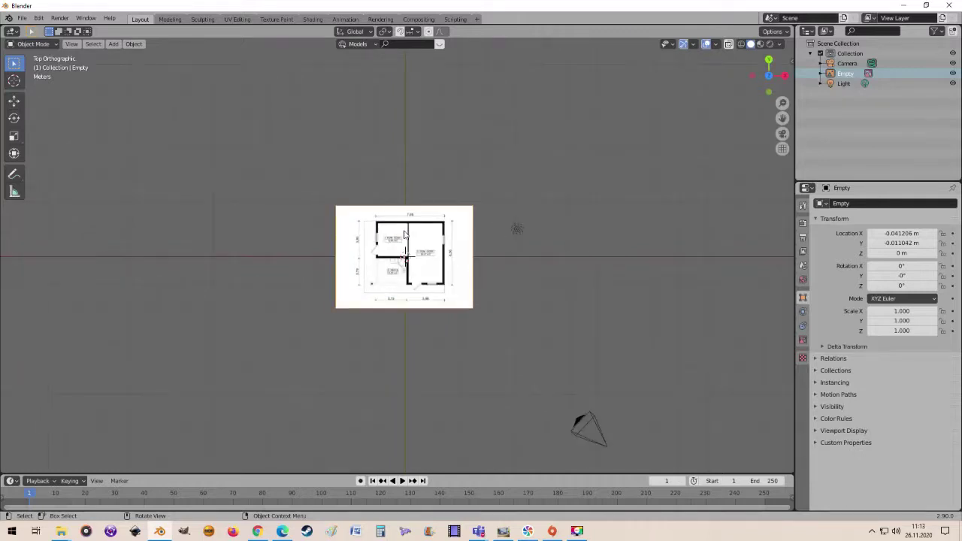
{"action": "scroll", "coordinate": [404, 235], "scroll_direction": "down", "scroll_amount": 1}
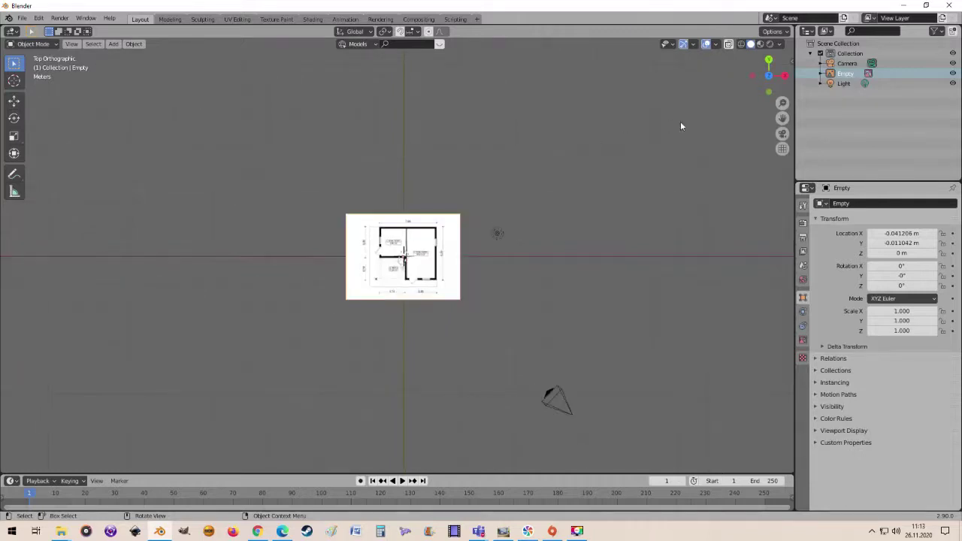
{"action": "left_click", "coordinate": [426, 249]}
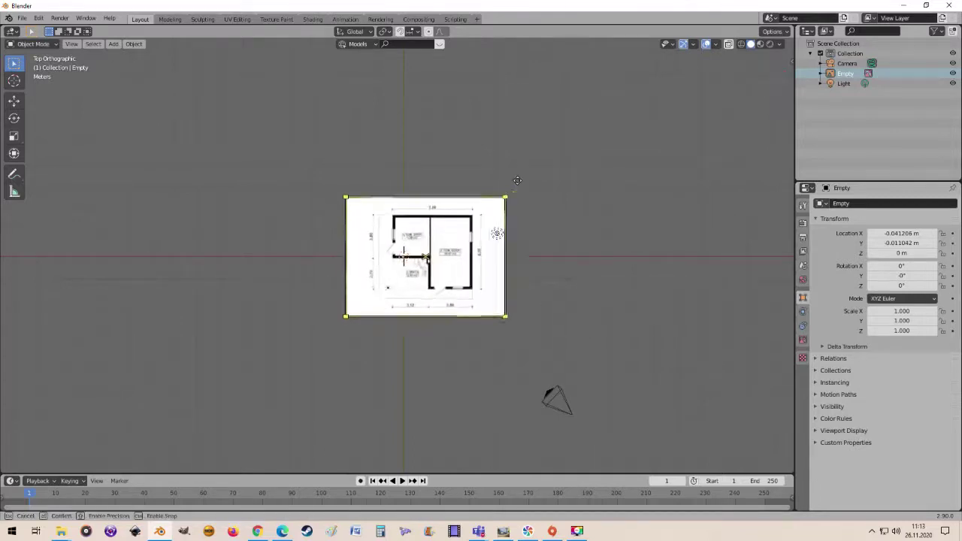
Resize the floor-plan reference image to about 5.7 m
{"action": "left_click_drag", "start_coordinate": [461, 215], "coordinate": [481, 206]}
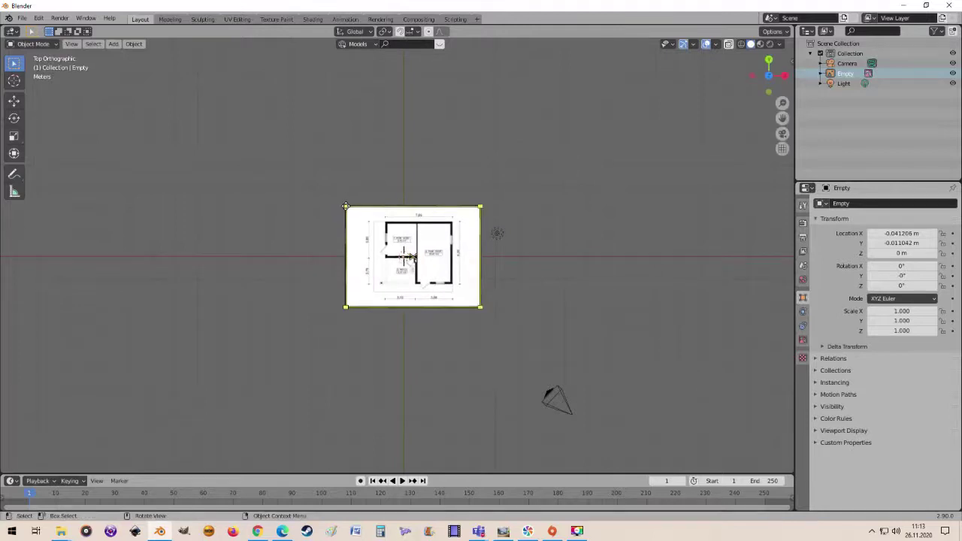
{"action": "left_click_drag", "start_coordinate": [345, 206], "coordinate": [317, 193]}
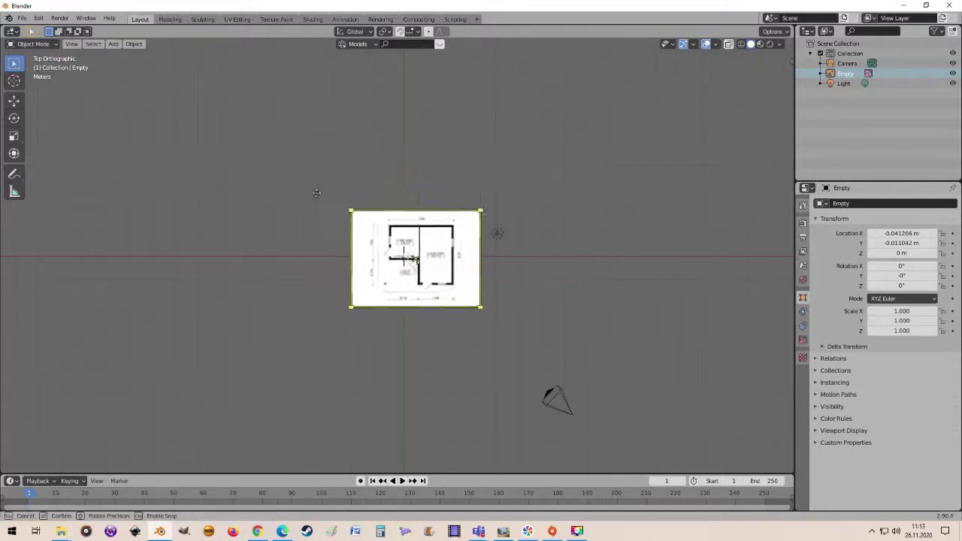
{"action": "left_click_drag", "start_coordinate": [316, 193], "coordinate": [318, 194]}
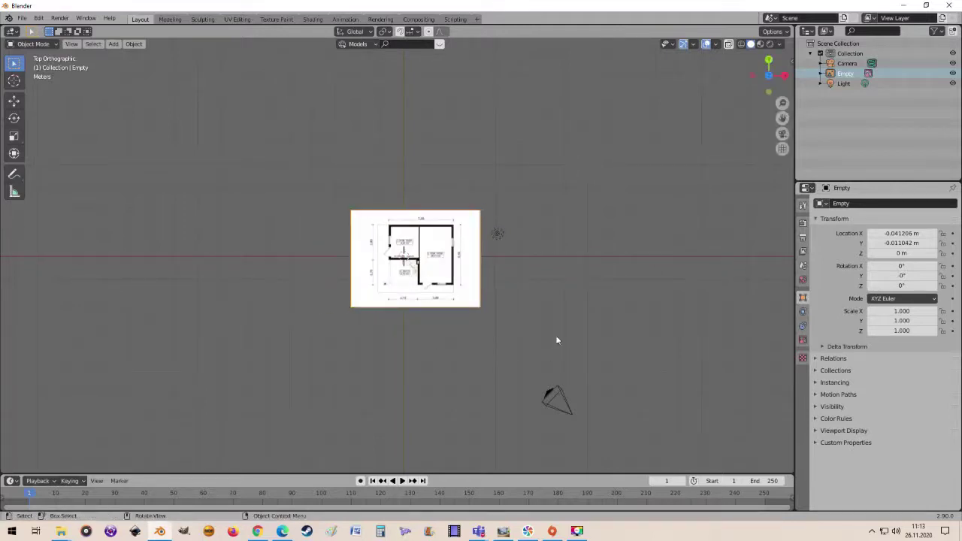
Enable transparency on the reference image and lower its opacity to about 0.547
{"action": "left_click", "coordinate": [802, 342]}
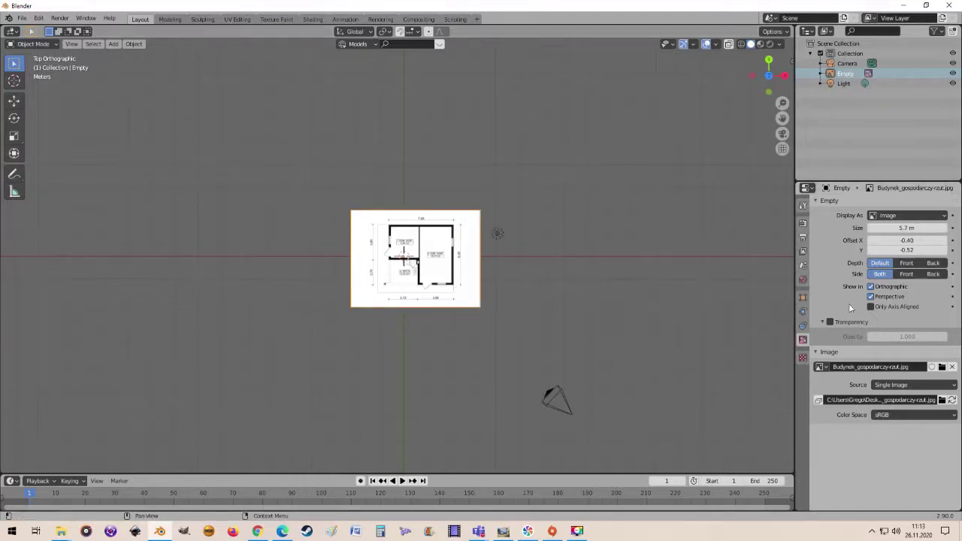
{"action": "left_click", "coordinate": [830, 323]}
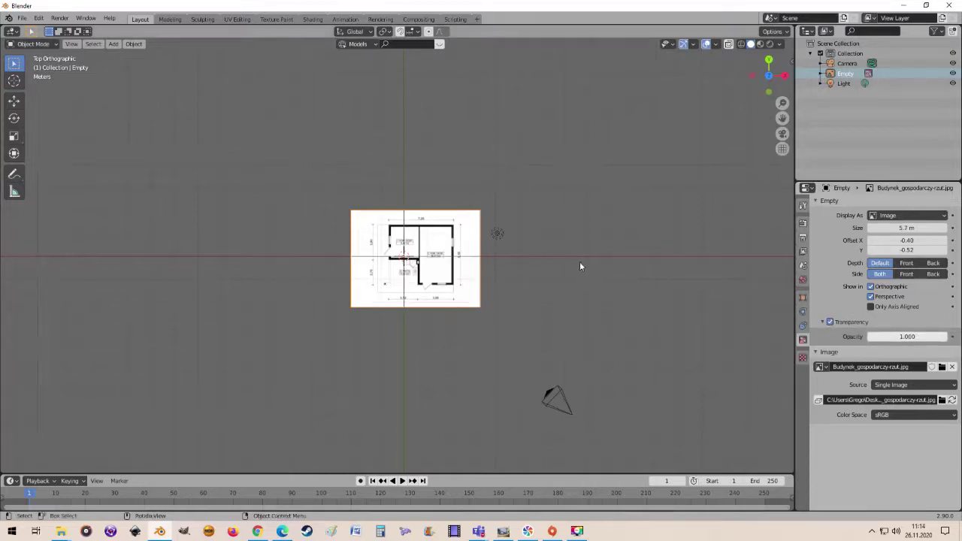
{"action": "left_click", "coordinate": [445, 227]}
{"action": "left_click_drag", "start_coordinate": [907, 336], "coordinate": [864, 336]}
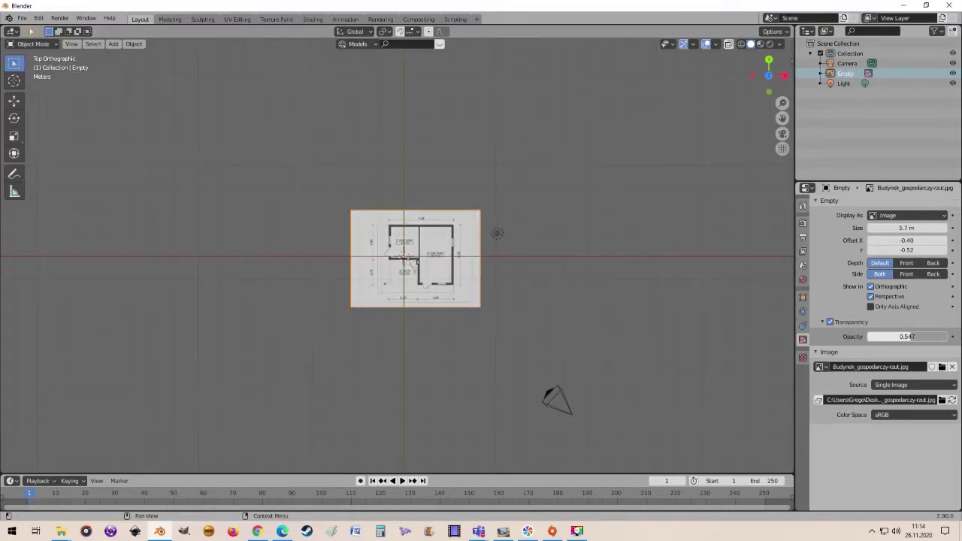
Trim the floor-plan image to 5.6 m and move it about 1.35 m left, 0.6 m up
{"action": "scroll", "coordinate": [387, 233], "scroll_direction": "up", "scroll_amount": 1}
{"action": "scroll", "coordinate": [383, 235], "scroll_direction": "up", "scroll_amount": 2}
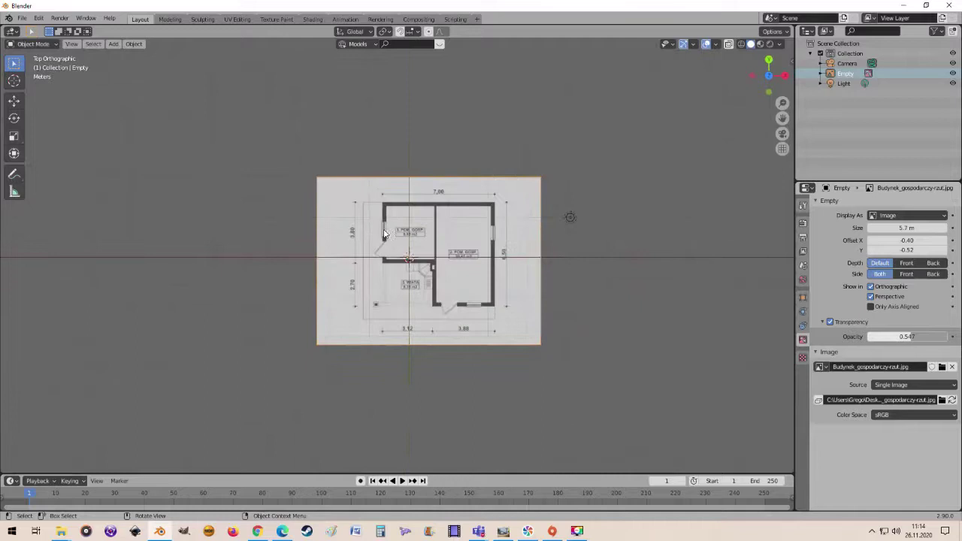
{"action": "scroll", "coordinate": [389, 227], "scroll_direction": "up", "scroll_amount": 2}
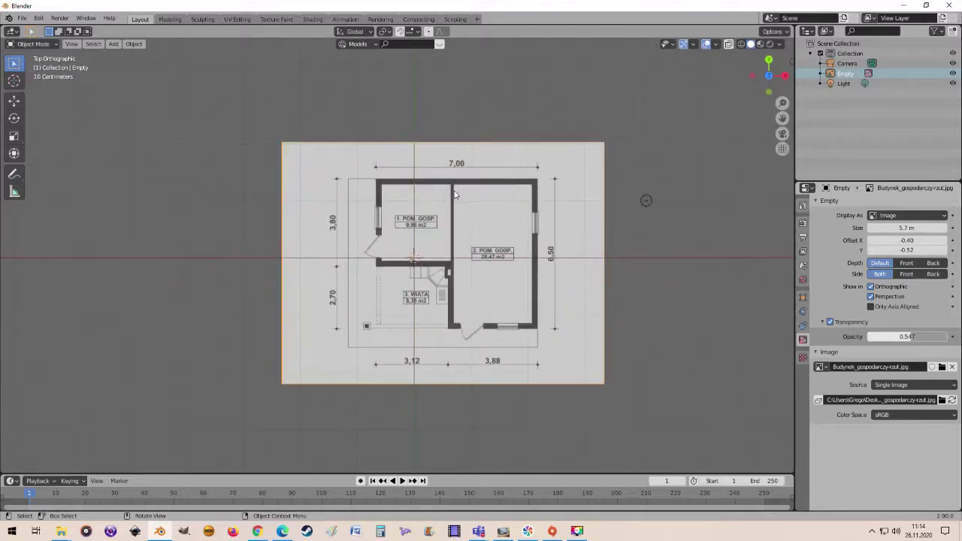
{"action": "left_click", "coordinate": [510, 362]}
{"action": "left_click_drag", "start_coordinate": [520, 381], "coordinate": [491, 326]}
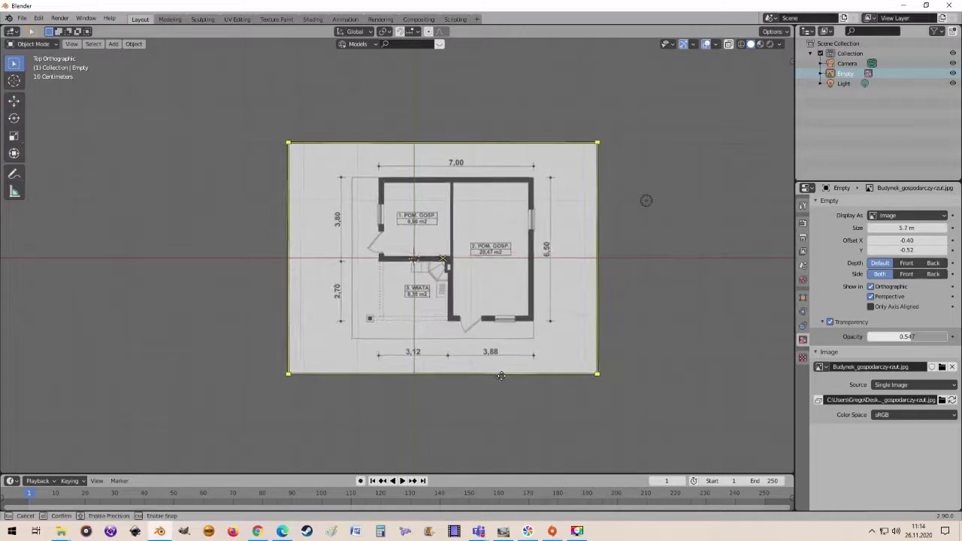
{"action": "key", "text": "g"}
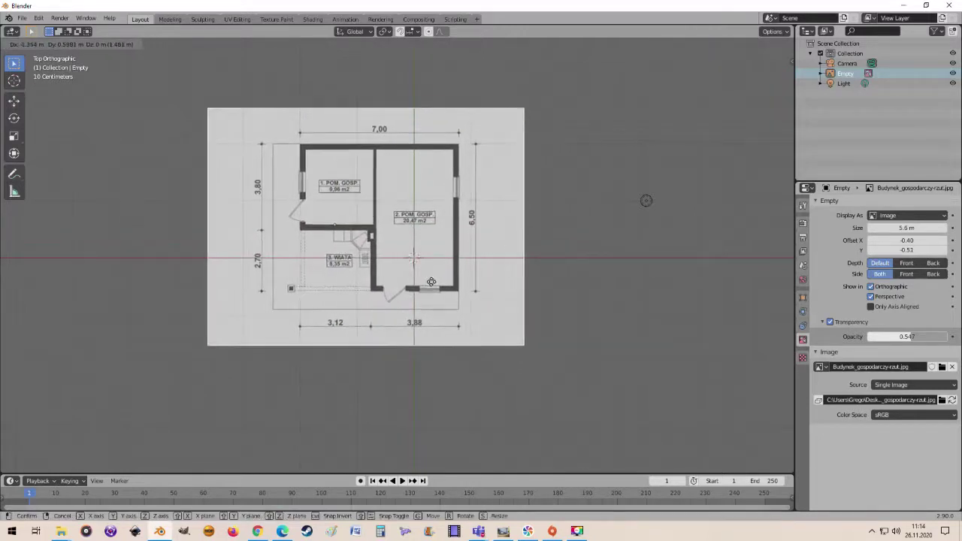
{"action": "left_click", "coordinate": [431, 281]}
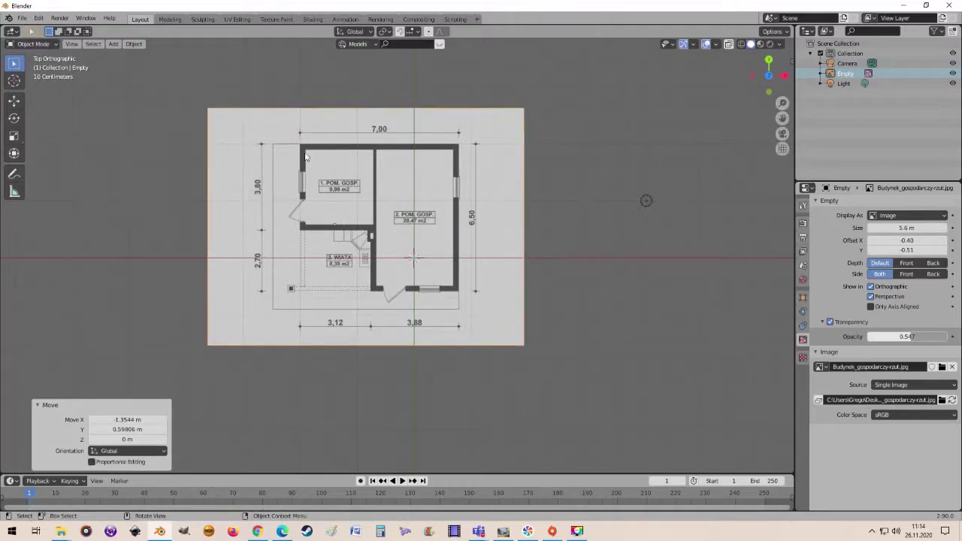
{"action": "mouse_move", "coordinate": [524, 347]}
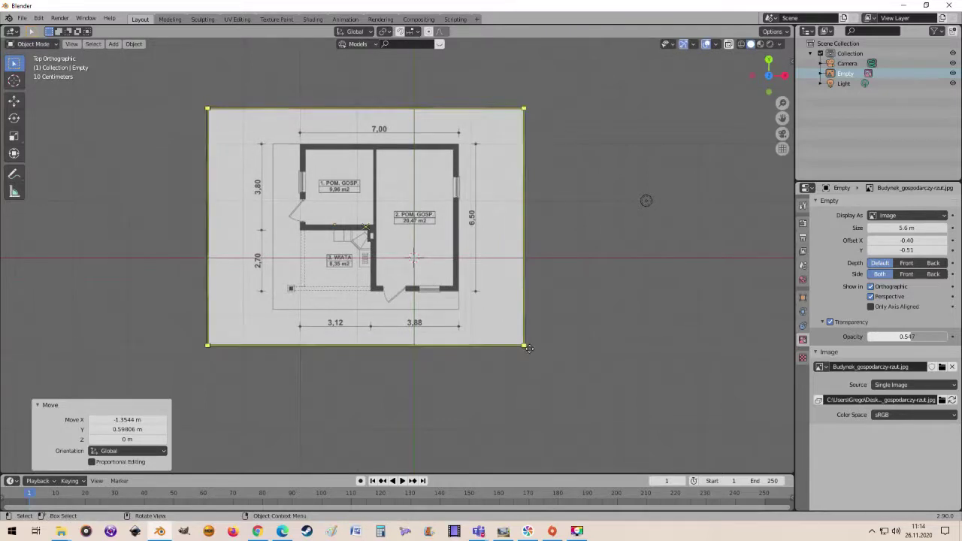
{"action": "mouse_move", "coordinate": [523, 347]}
{"action": "left_mouse_down"}
{"action": "mouse_move", "coordinate": [542, 365]}
{"action": "mouse_move", "coordinate": [521, 356]}
{"action": "left_mouse_up"}
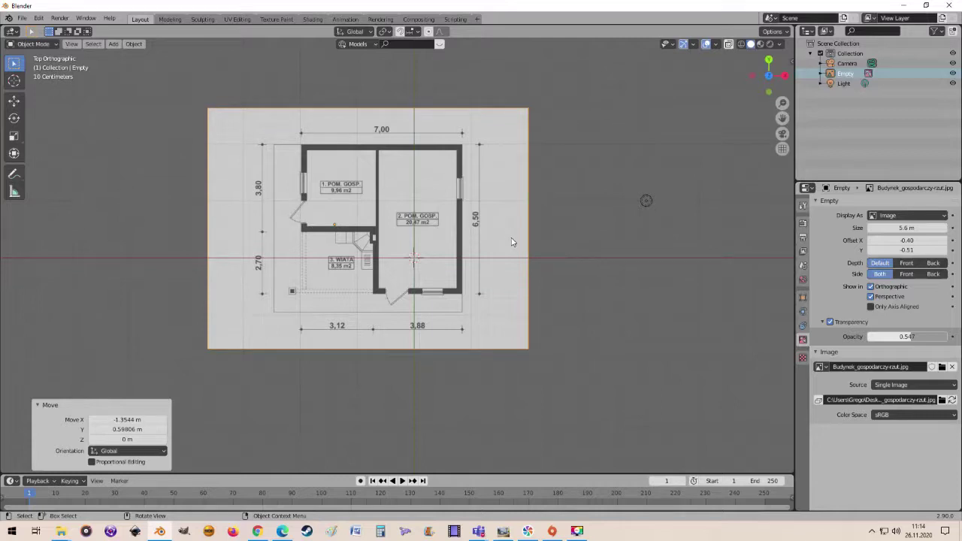
{"action": "scroll", "coordinate": [510, 251], "scroll_direction": "down", "scroll_amount": 2}
{"action": "scroll", "coordinate": [518, 273], "scroll_direction": "down", "scroll_amount": 1}
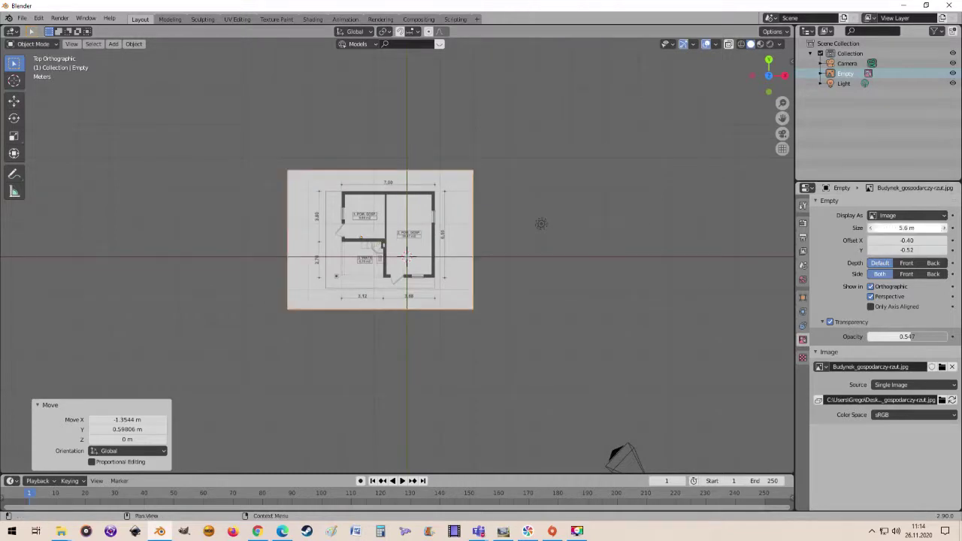
Grow the reference image's Size to 14 m and nudge it about -0.14 m, -0.06 m
{"action": "left_click_drag", "start_coordinate": [907, 228], "coordinate": [932, 228]}
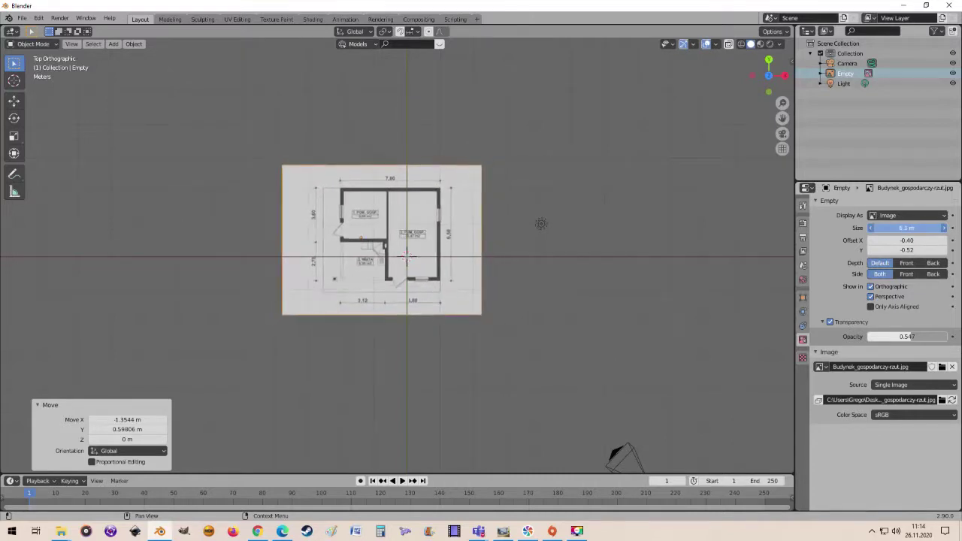
{"action": "left_click_drag", "start_coordinate": [932, 228], "coordinate": [953, 228]}
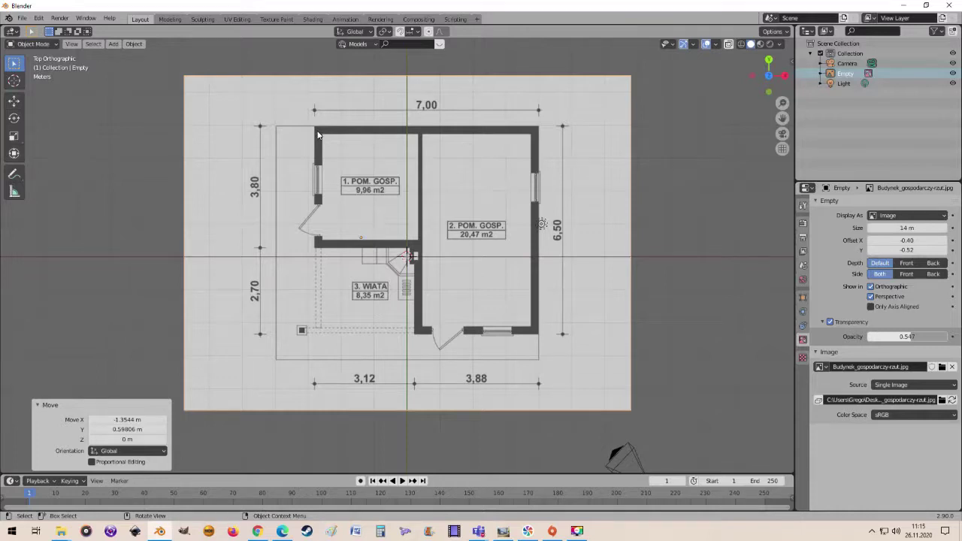
{"action": "left_click_drag", "start_coordinate": [907, 228], "coordinate": [907, 227]}
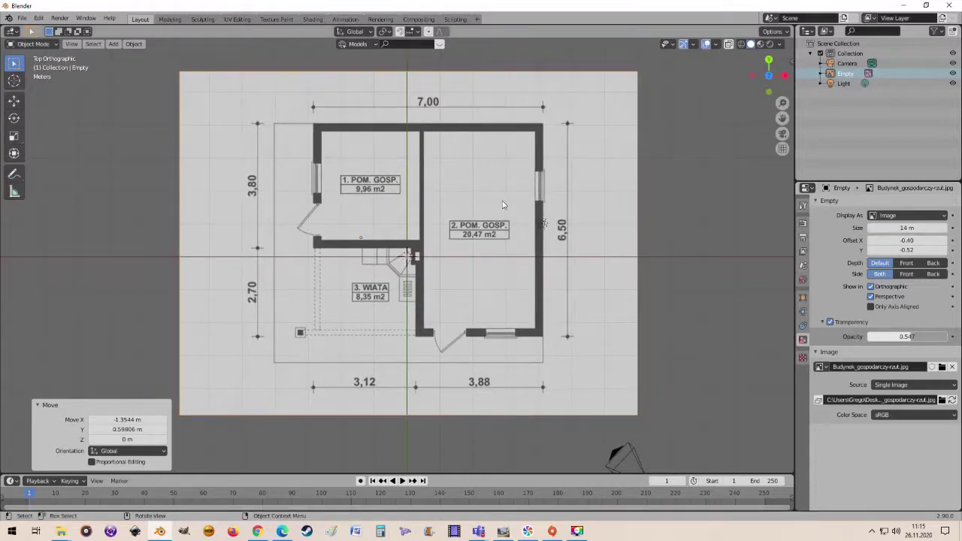
{"action": "key", "text": "g"}
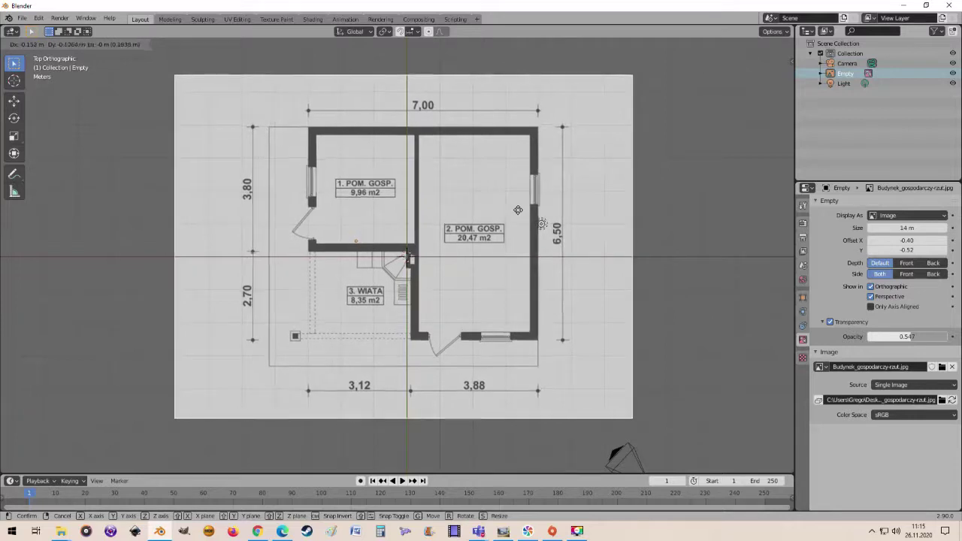
{"action": "left_click", "coordinate": [519, 213]}
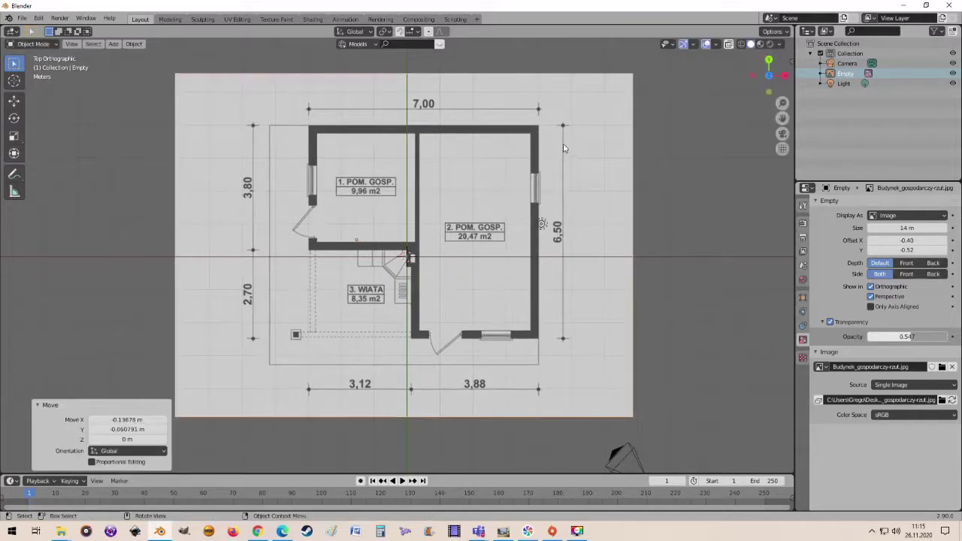
{"action": "scroll", "coordinate": [565, 127], "scroll_direction": "up", "scroll_amount": 2}
{"action": "scroll", "coordinate": [565, 127], "scroll_direction": "up", "scroll_amount": 2}
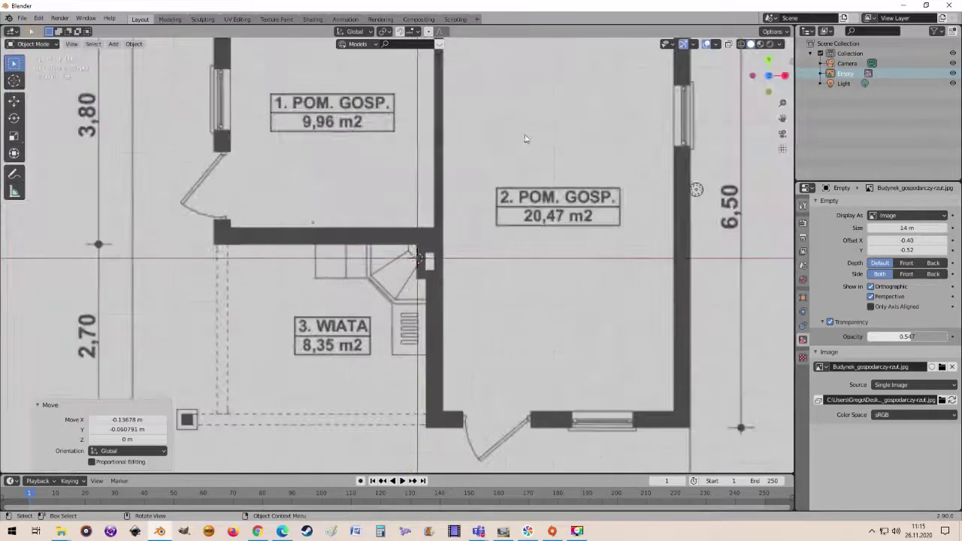
{"action": "left_click_drag", "start_coordinate": [782, 118], "coordinate": [782, 306]}
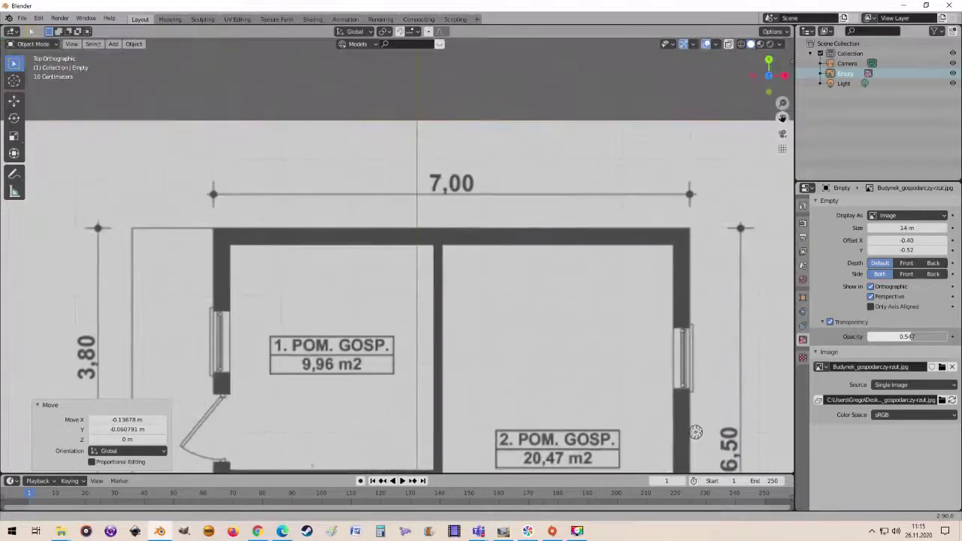
{"action": "scroll", "coordinate": [283, 230], "scroll_direction": "up", "scroll_amount": 2}
{"action": "scroll", "coordinate": [131, 246], "scroll_direction": "up", "scroll_amount": 1}
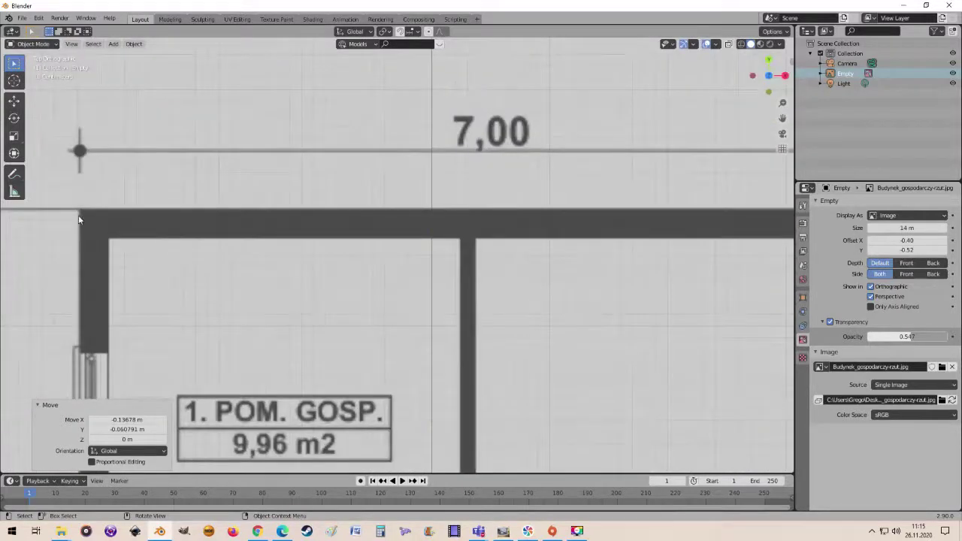
{"action": "scroll", "coordinate": [397, 217], "scroll_direction": "down", "scroll_amount": 3}
{"action": "scroll", "coordinate": [722, 238], "scroll_direction": "up", "scroll_amount": 1}
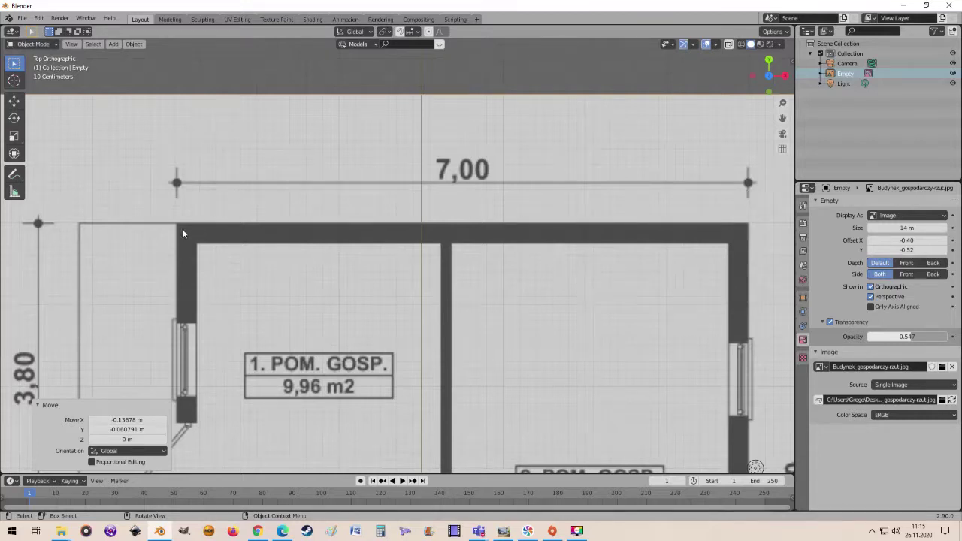
{"action": "scroll", "coordinate": [411, 232], "scroll_direction": "down", "scroll_amount": 6}
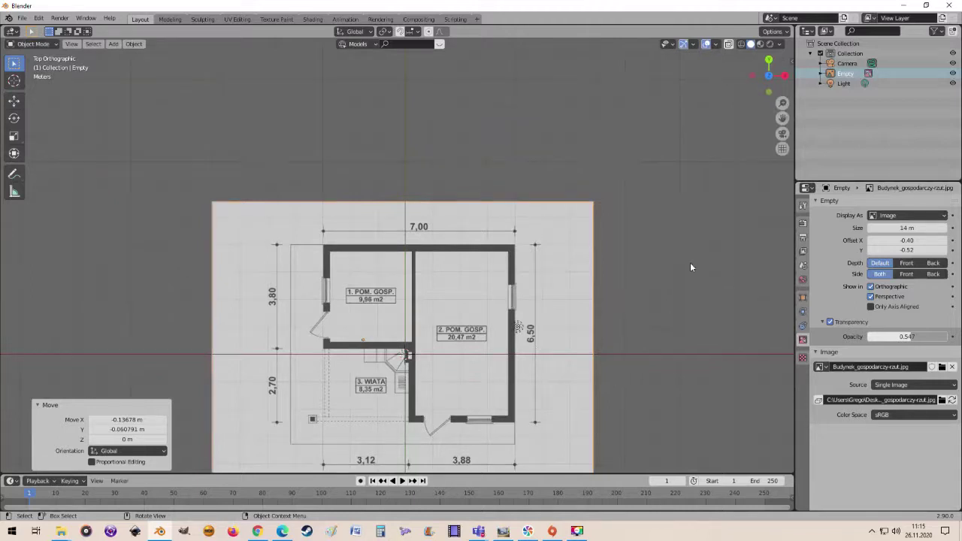
{"action": "mouse_move", "coordinate": [692, 267]}
{"action": "middle_mouse_down"}
{"action": "mouse_move", "coordinate": [665, 146]}
{"action": "mouse_move", "coordinate": [702, 251]}
{"action": "middle_mouse_up"}
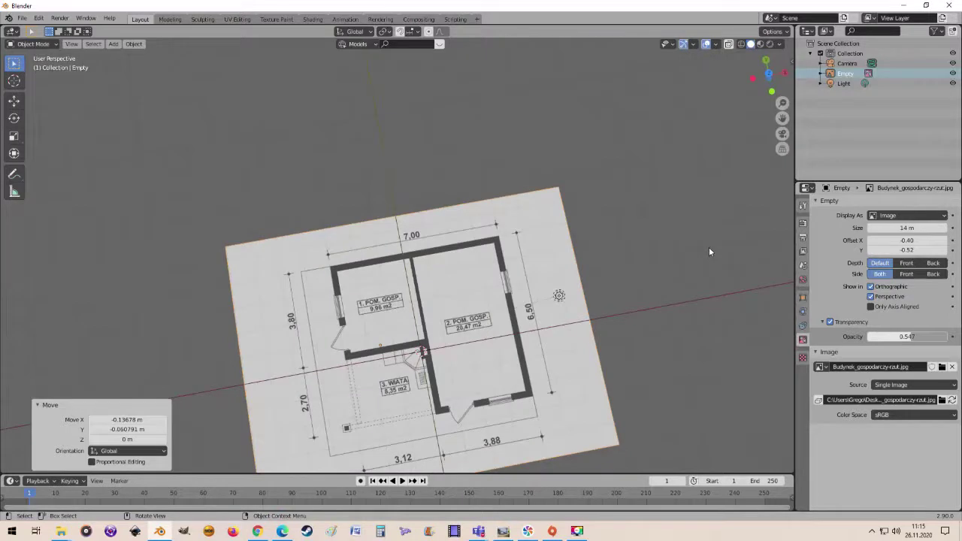
{"action": "key", "text": "KP_7"}
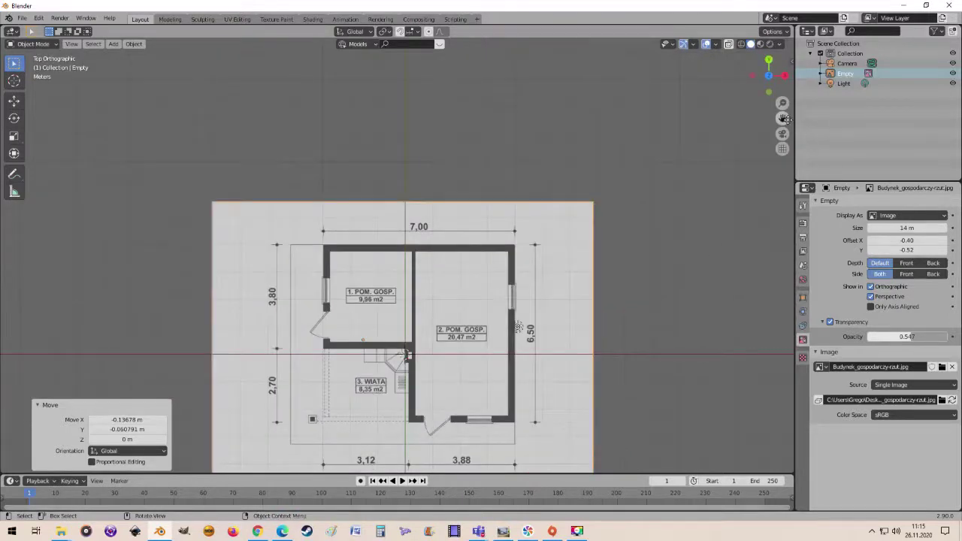
{"action": "left_click_drag", "start_coordinate": [782, 118], "coordinate": [758, 25]}
{"action": "left_click_drag", "start_coordinate": [782, 118], "coordinate": [780, 122]}
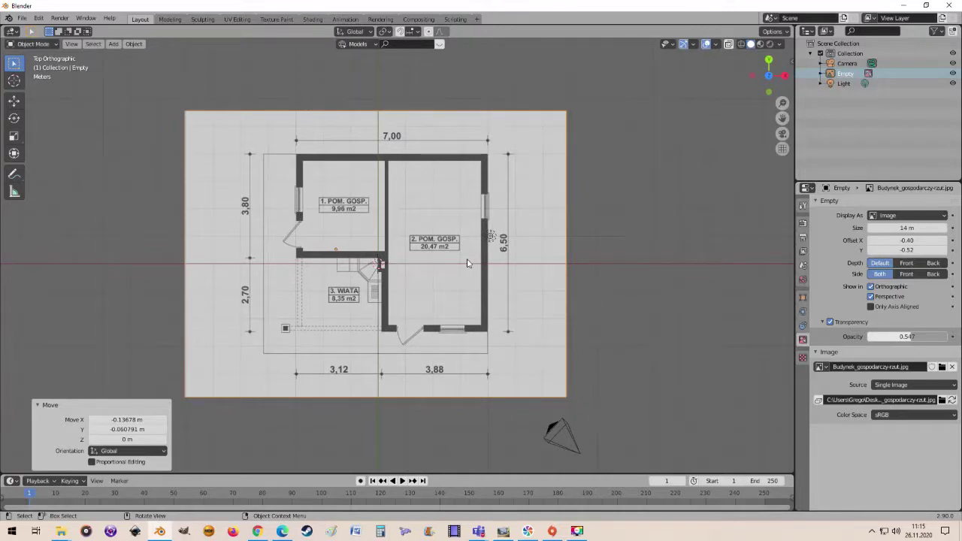
{"action": "scroll", "coordinate": [314, 331], "scroll_direction": "up", "scroll_amount": 1}
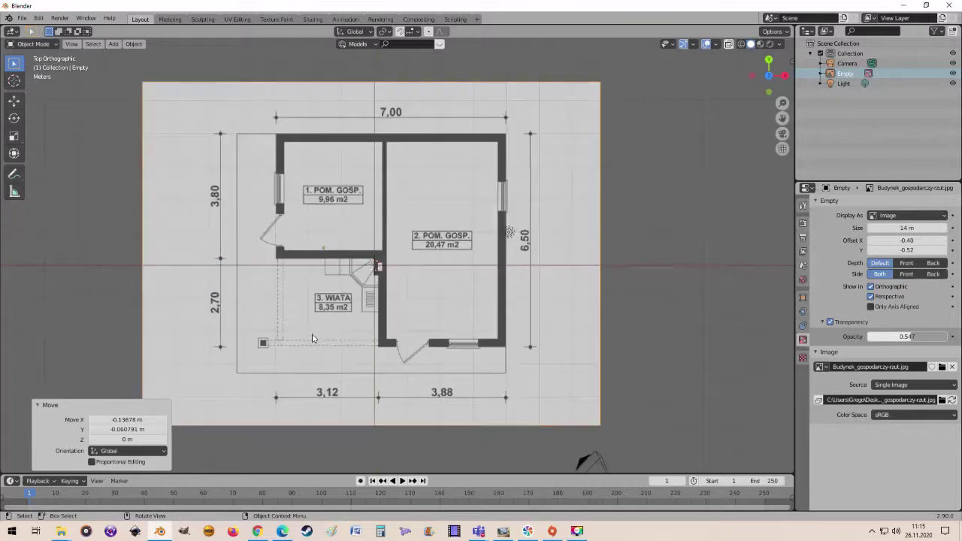
{"action": "scroll", "coordinate": [314, 341], "scroll_direction": "up", "scroll_amount": 1}
{"action": "scroll", "coordinate": [314, 339], "scroll_direction": "down", "scroll_amount": 1}
Add a plane, turn on X-Ray, and scale the plane to 0.828 over the building
{"action": "left_click", "coordinate": [115, 45]}
{"action": "left_click", "coordinate": [233, 59]}
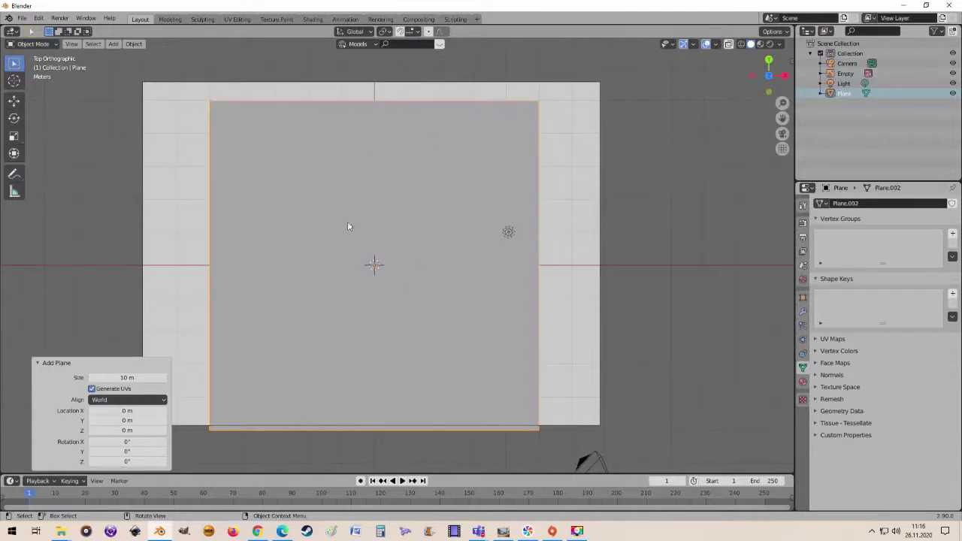
{"action": "left_click", "coordinate": [727, 45]}
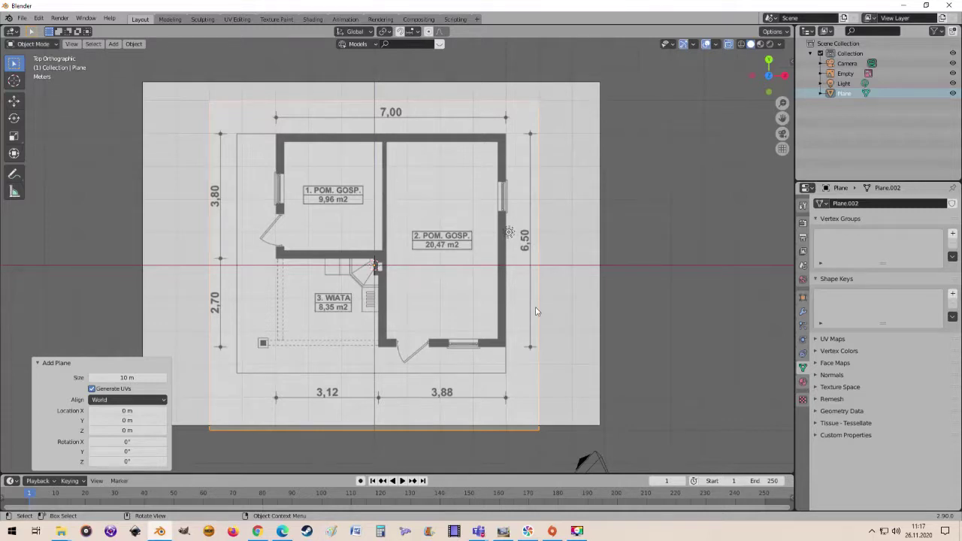
{"action": "key", "text": "s"}
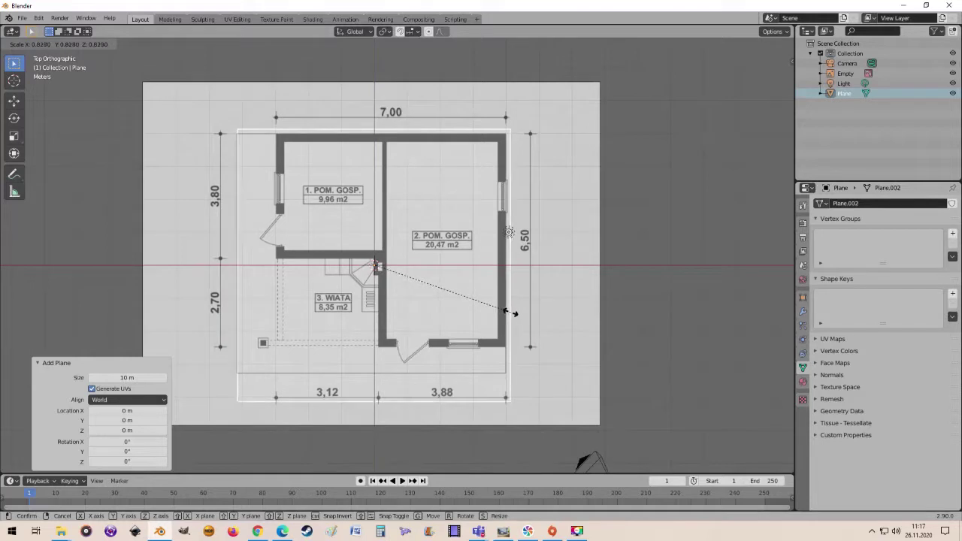
{"action": "left_click", "coordinate": [511, 315]}
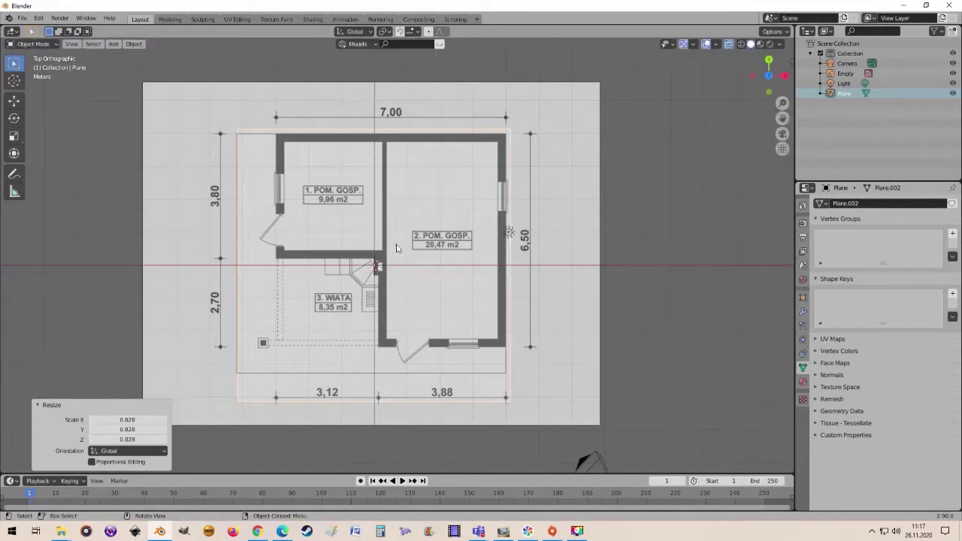
In edge select mode, slide the plane's side edges along X onto the plan's walls
{"action": "key", "text": "Tab"}
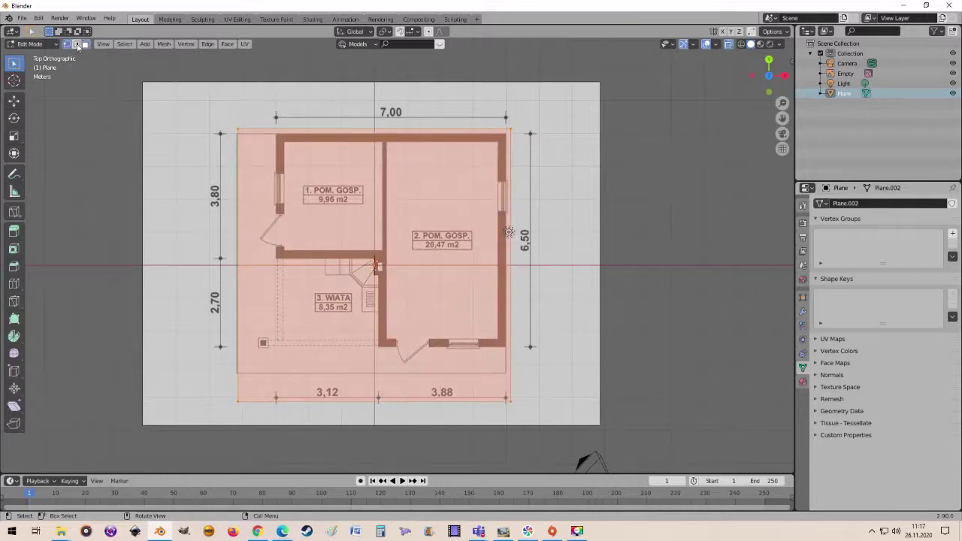
{"action": "left_click", "coordinate": [76, 44]}
{"action": "key", "text": "alt+a"}
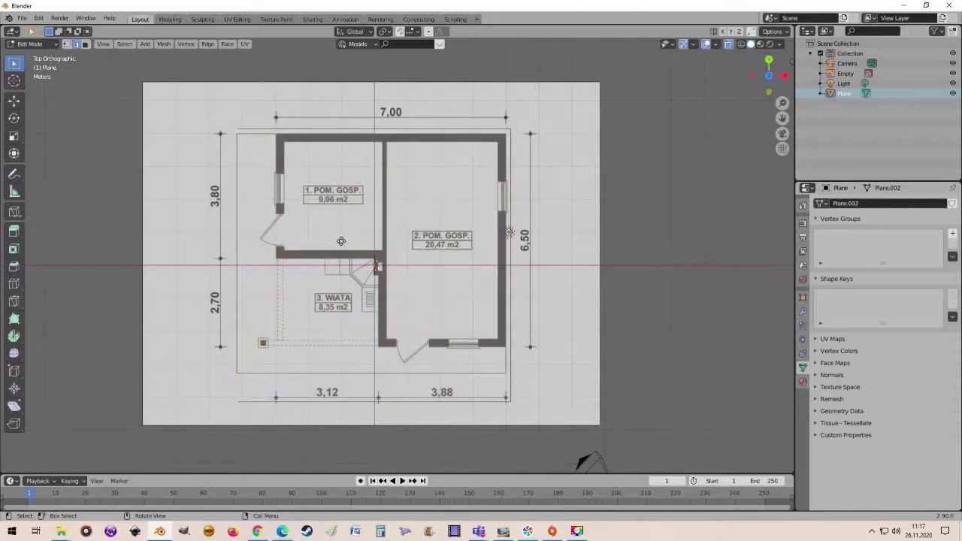
{"action": "key", "text": "g"}
{"action": "key", "text": "x"}
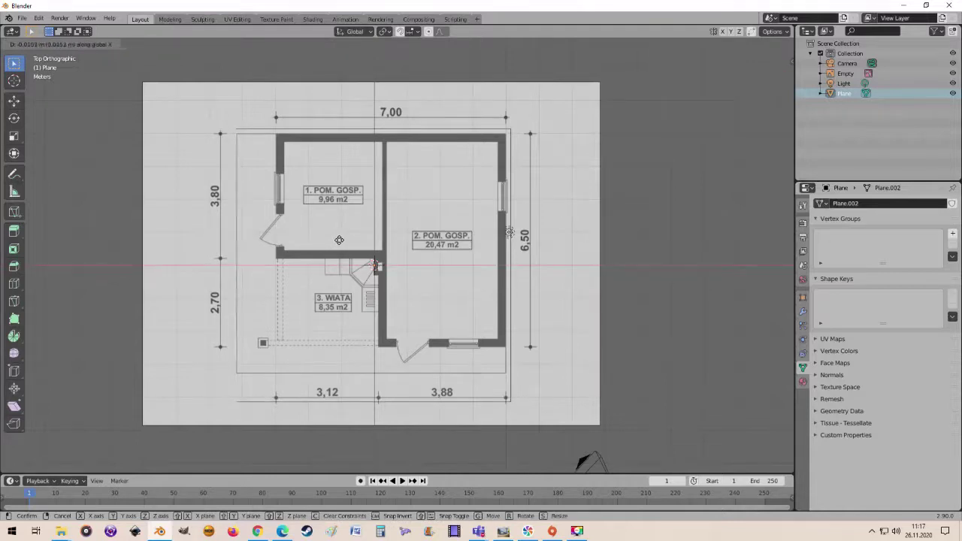
{"action": "left_click", "coordinate": [339, 240]}
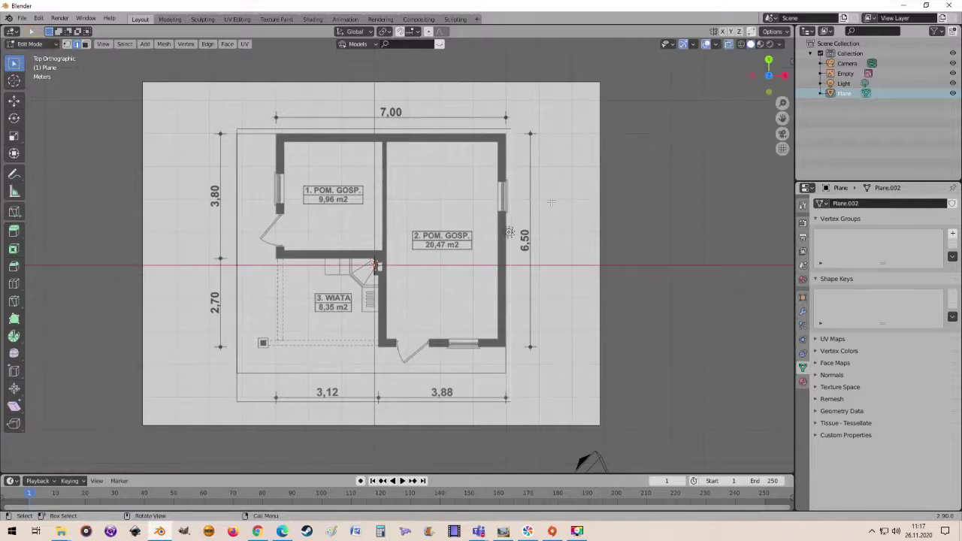
{"action": "scroll", "coordinate": [540, 252], "scroll_direction": "up", "scroll_amount": 1}
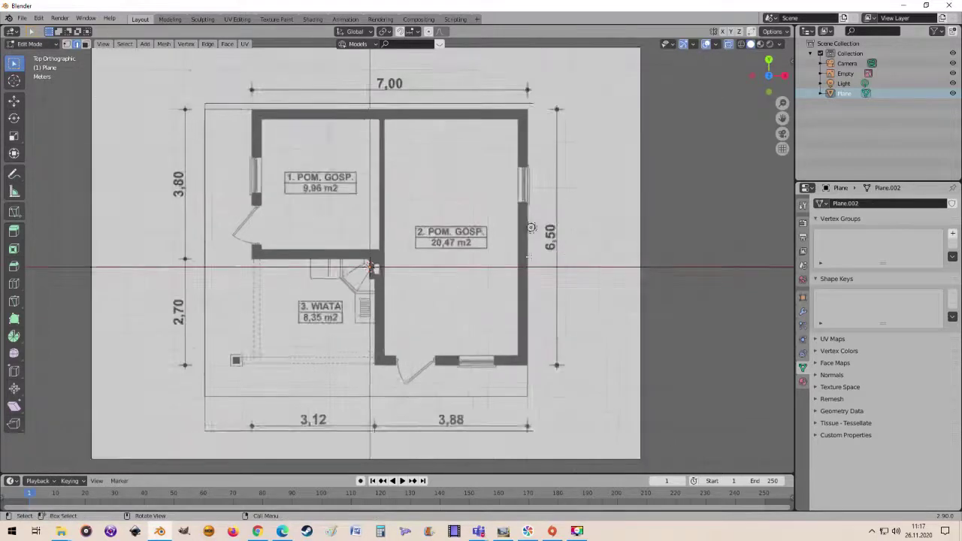
{"action": "scroll", "coordinate": [540, 252], "scroll_direction": "up", "scroll_amount": 2}
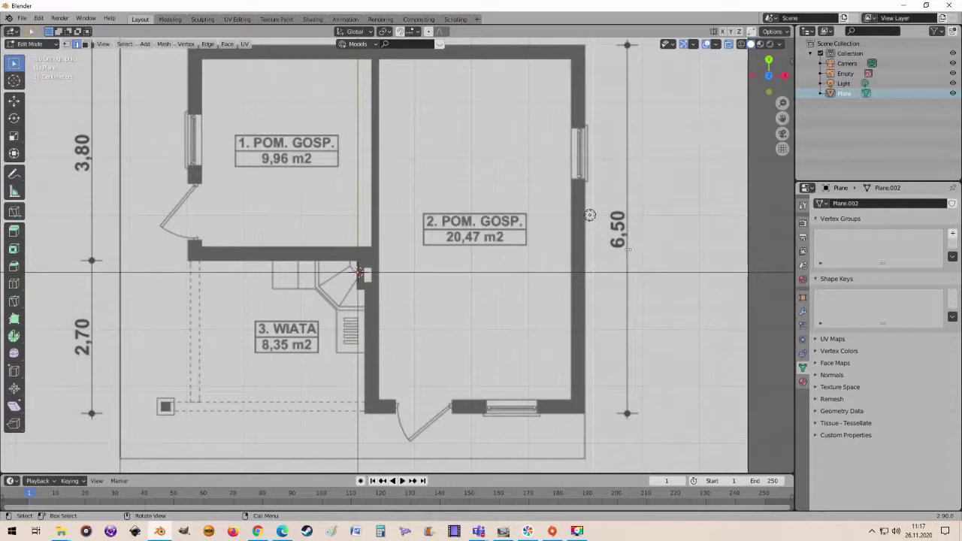
{"action": "key", "text": "g"}
{"action": "key", "text": "x"}
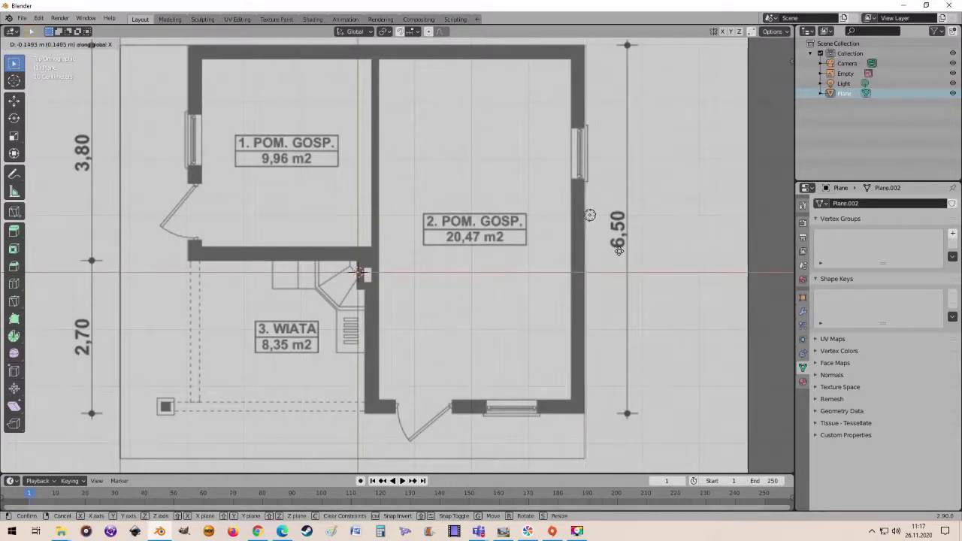
{"action": "left_click", "coordinate": [619, 251]}
Slide the plane's bottom and top edges along Y onto the plan's outer walls
{"action": "scroll", "coordinate": [515, 314], "scroll_direction": "down", "scroll_amount": 2}
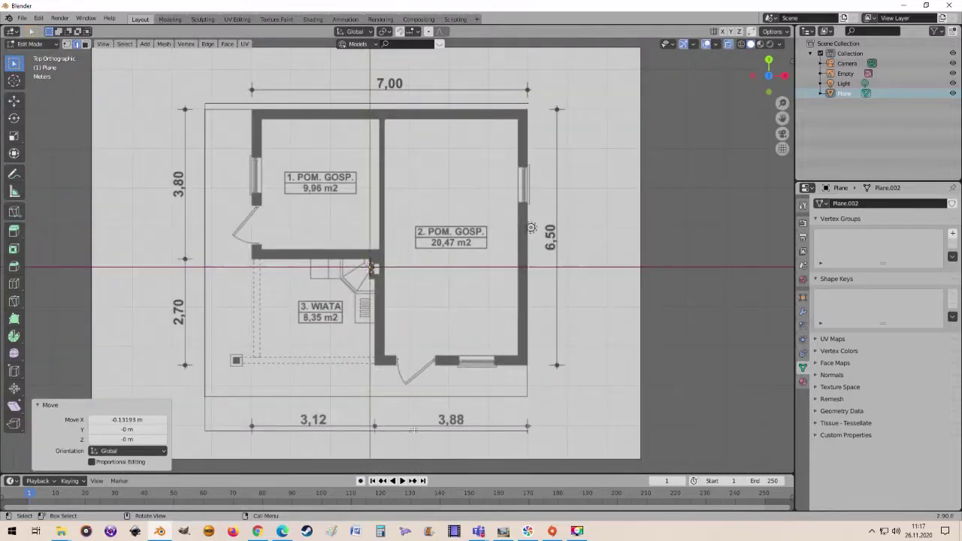
{"action": "left_click", "coordinate": [380, 432]}
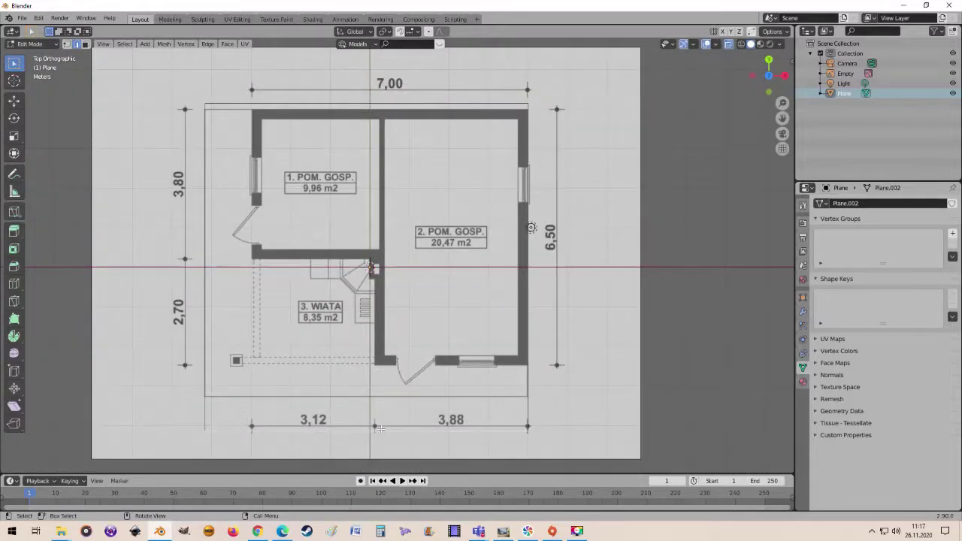
{"action": "key", "text": "g"}
{"action": "key", "text": "y"}
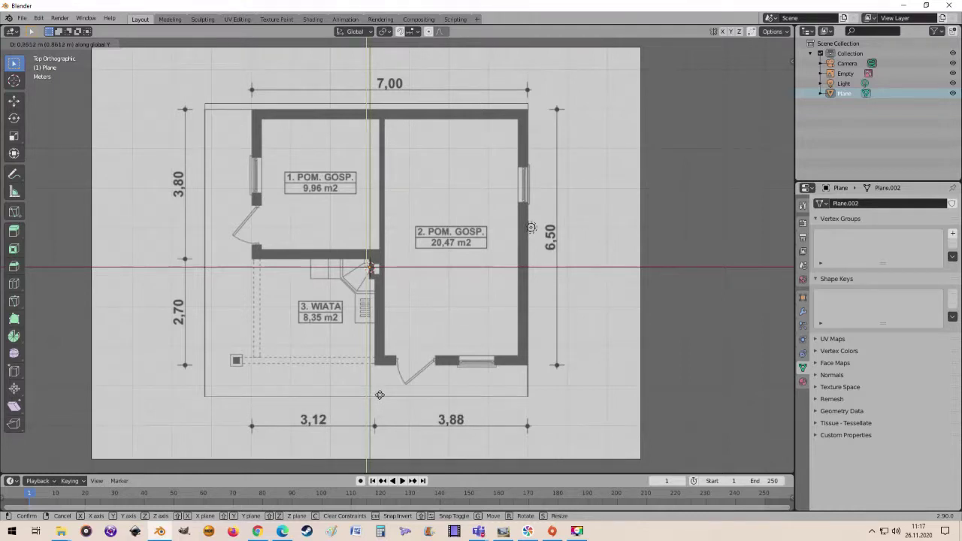
{"action": "left_click", "coordinate": [380, 395]}
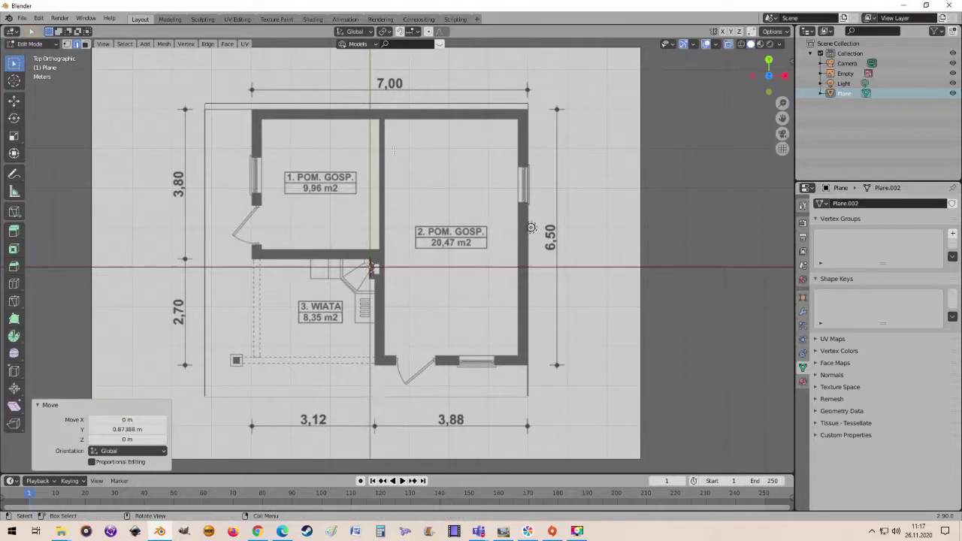
{"action": "left_click", "coordinate": [351, 101]}
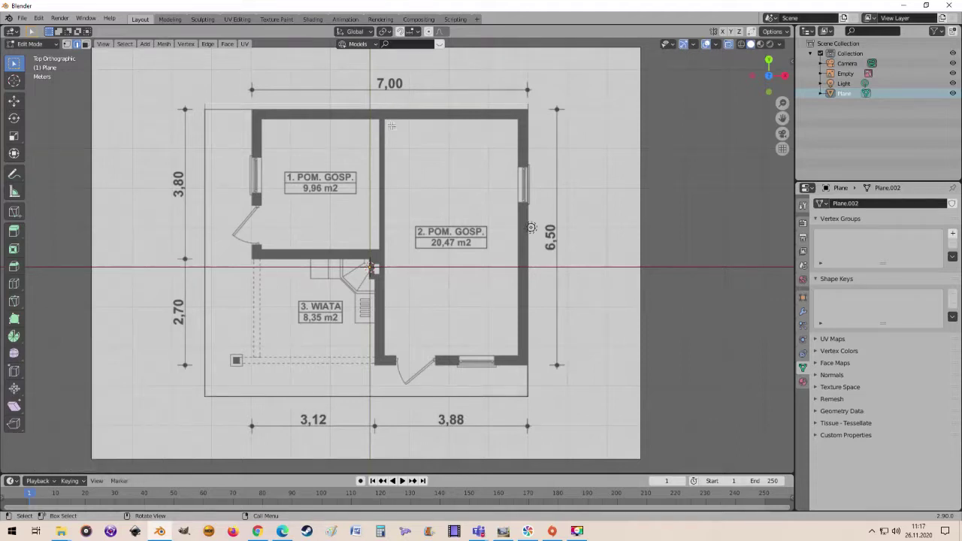
{"action": "scroll", "coordinate": [335, 101], "scroll_direction": "up", "scroll_amount": 1}
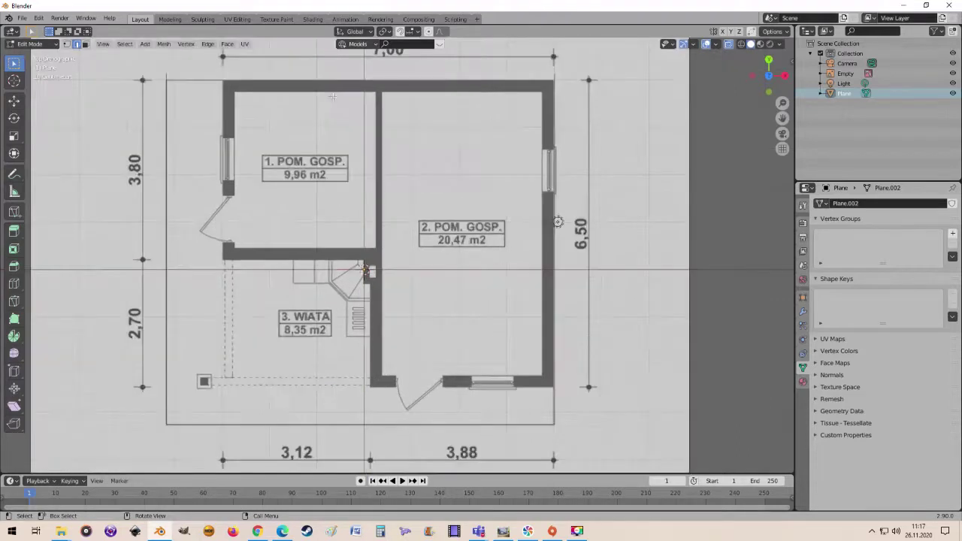
{"action": "key", "text": "g"}
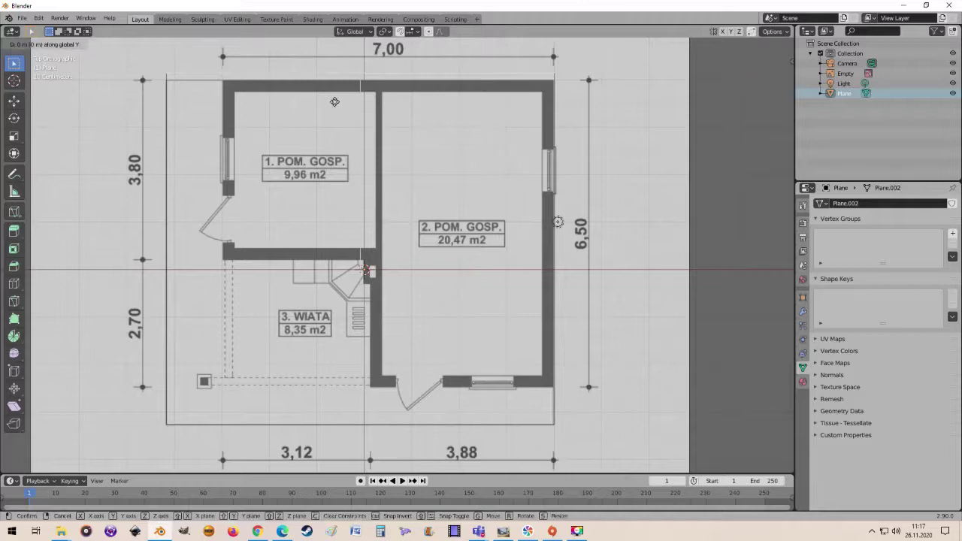
{"action": "key", "text": "y"}
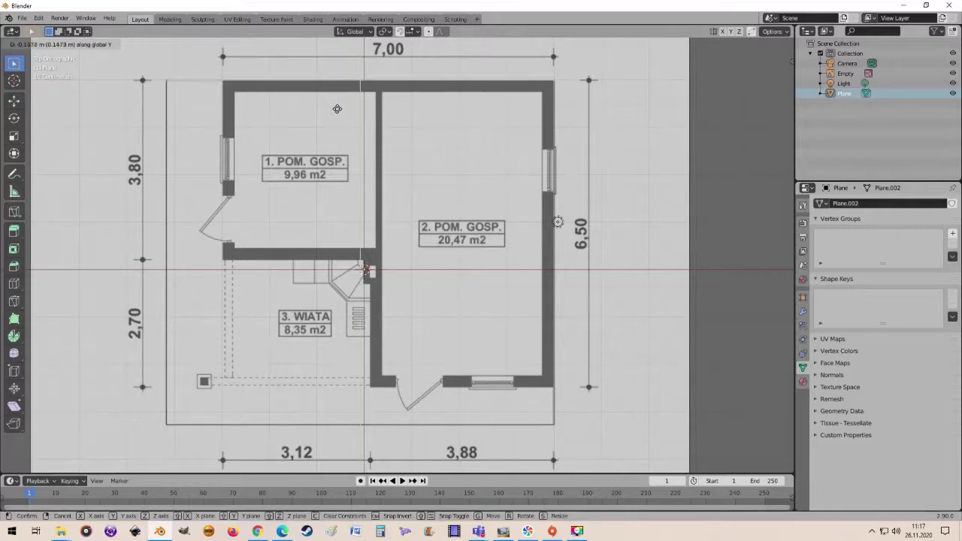
{"action": "left_click", "coordinate": [337, 109]}
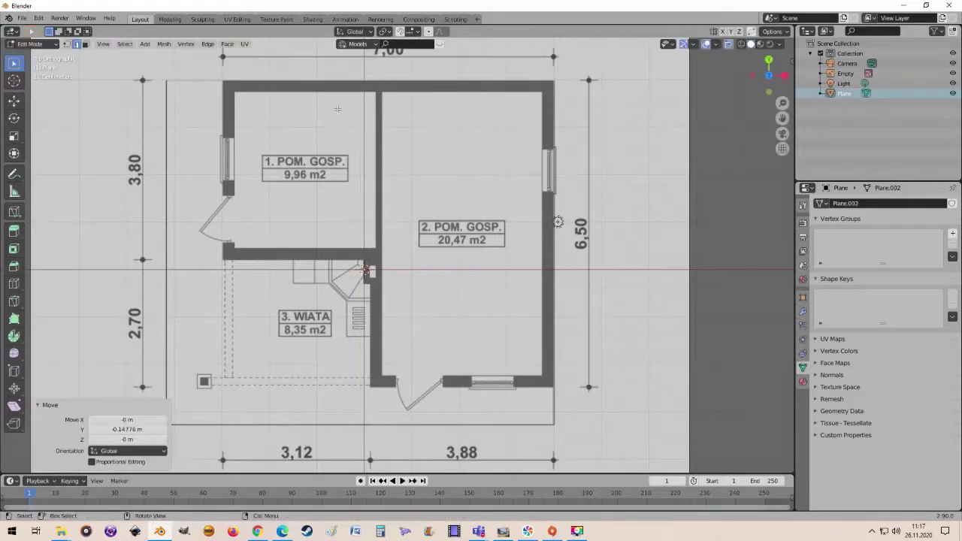
{"action": "left_click", "coordinate": [727, 45]}
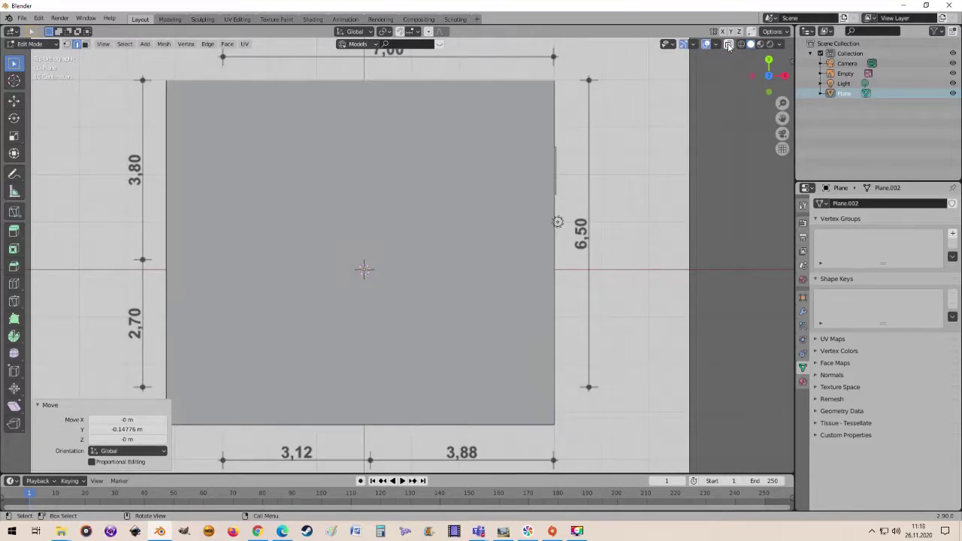
{"action": "left_click", "coordinate": [728, 45]}
{"action": "left_click", "coordinate": [728, 45]}
{"action": "left_click", "coordinate": [727, 45]}
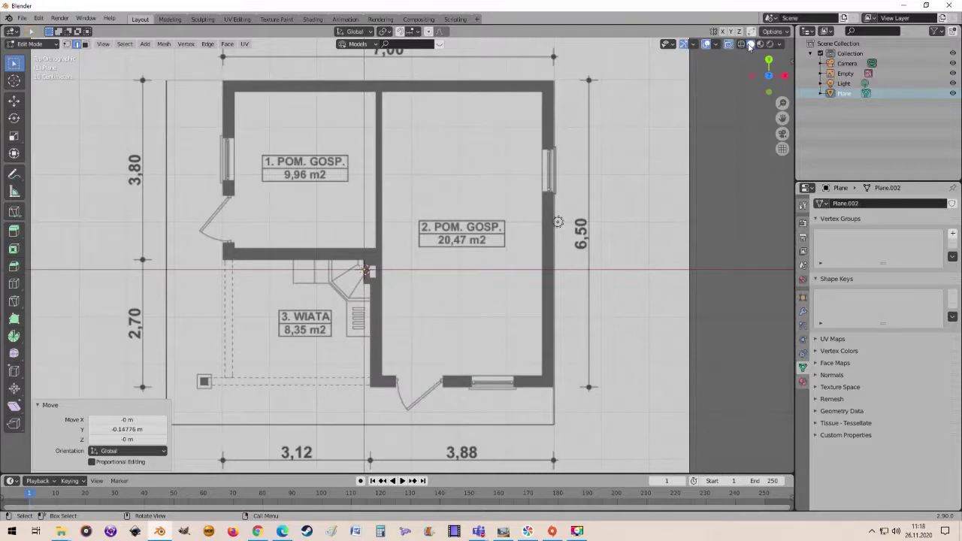
{"action": "left_click", "coordinate": [741, 45]}
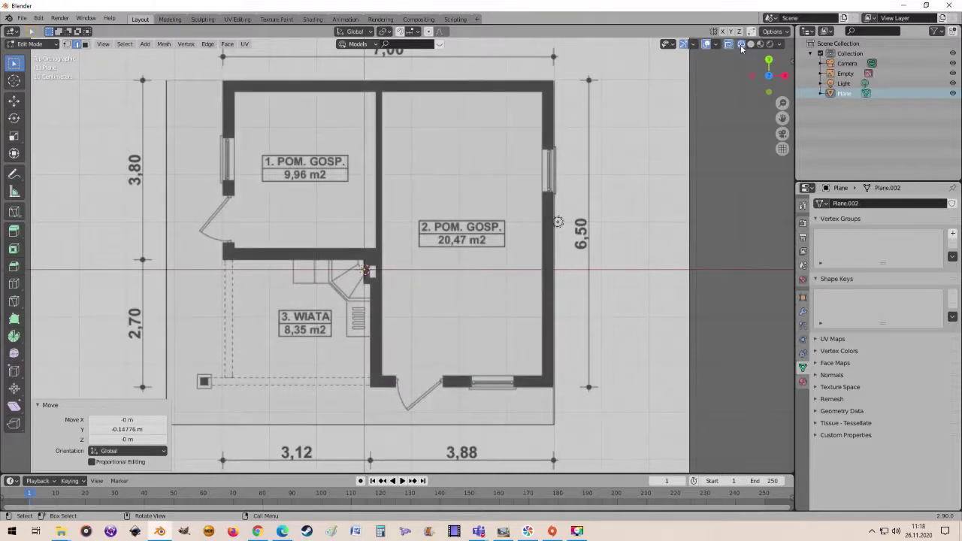
{"action": "left_click", "coordinate": [728, 45]}
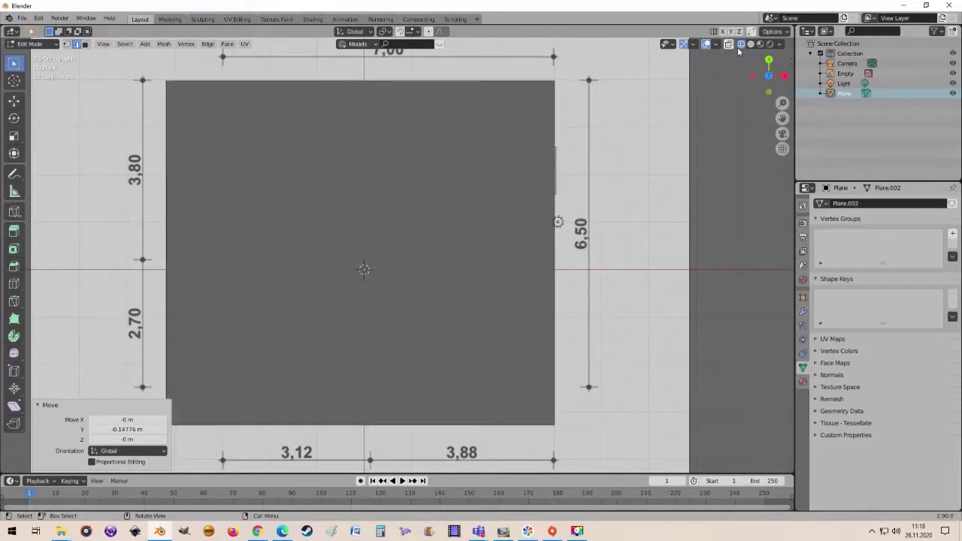
{"action": "left_click", "coordinate": [728, 46]}
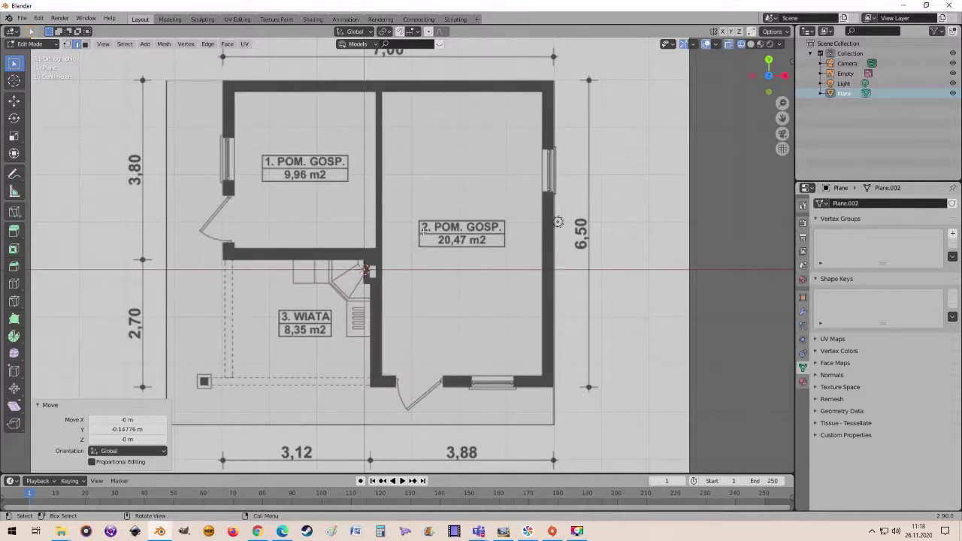
{"action": "scroll", "coordinate": [461, 248], "scroll_direction": "down", "scroll_amount": 2}
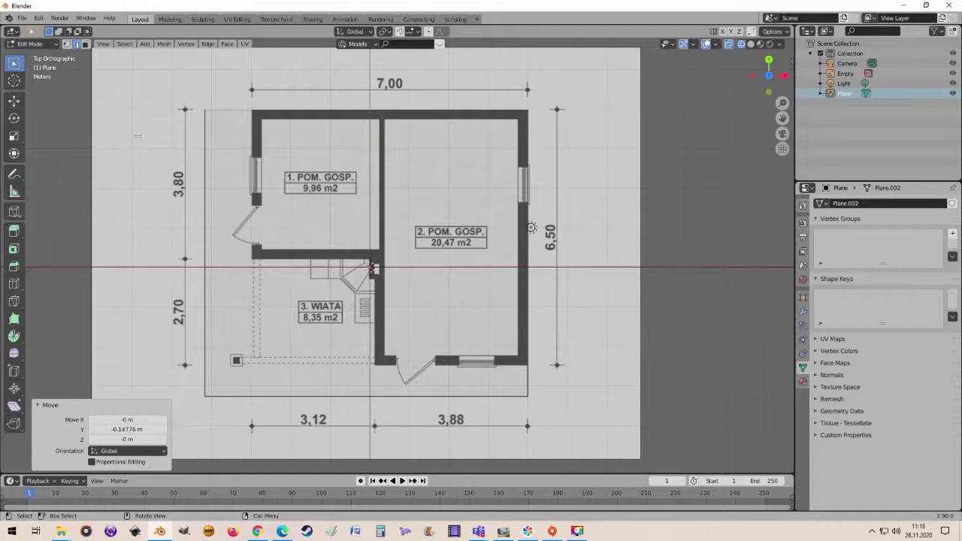
{"action": "key", "text": "Tab"}
Set the image Empty's opacity to 0.168, then put the Plane back into Edit Mode
{"action": "left_click", "coordinate": [600, 182]}
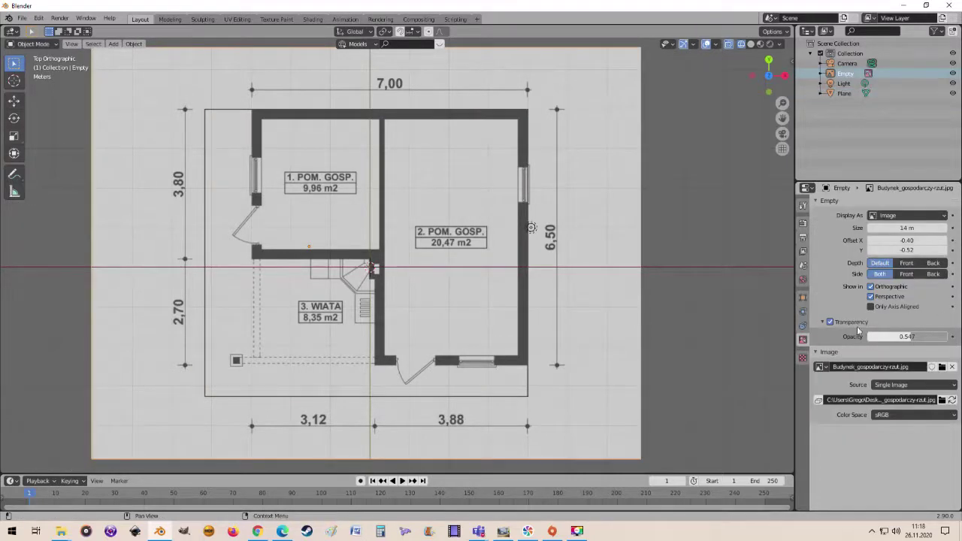
{"action": "mouse_move", "coordinate": [872, 336]}
{"action": "left_mouse_down"}
{"action": "mouse_move", "coordinate": [939, 336]}
{"action": "mouse_move", "coordinate": [876, 336]}
{"action": "left_mouse_up"}
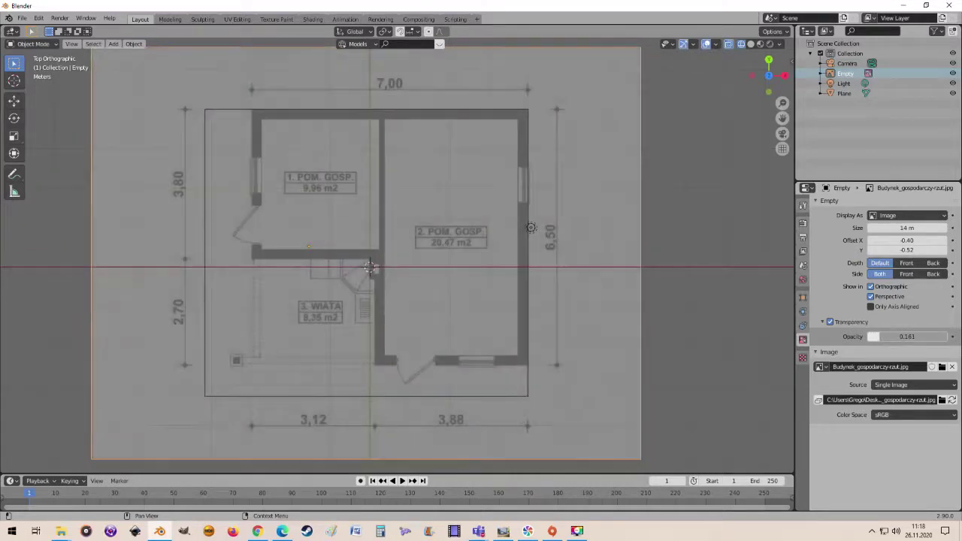
{"action": "left_click", "coordinate": [520, 393]}
{"action": "key", "text": "Tab"}
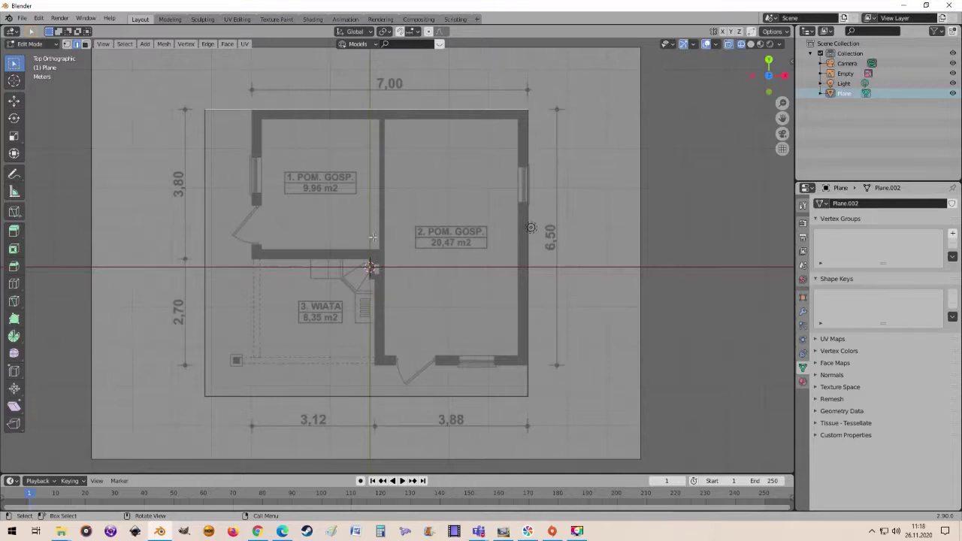
{"action": "scroll", "coordinate": [355, 235], "scroll_direction": "up", "scroll_amount": 1}
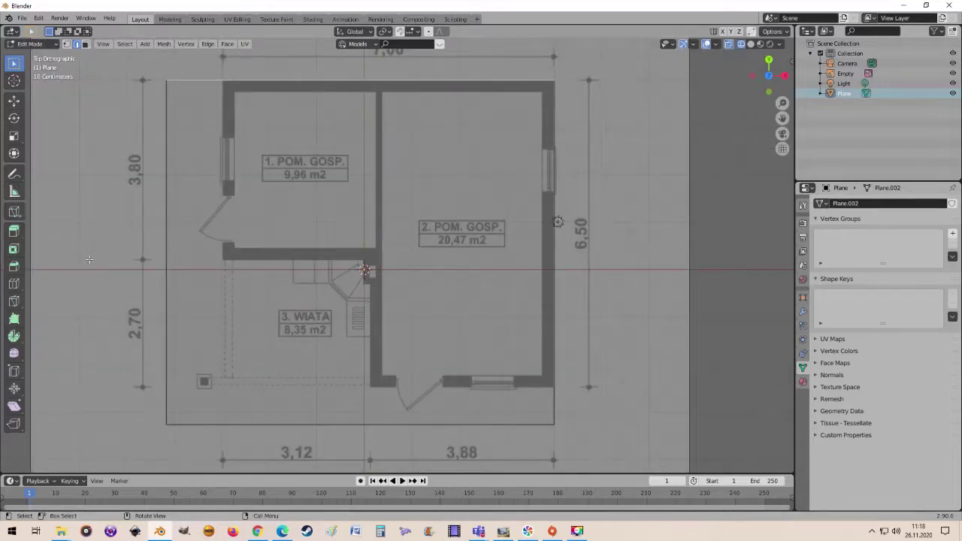
Knife-cut the plane along the bottom wall line, then the left outer wall line down to it, and deselect all
{"action": "left_click", "coordinate": [13, 213]}
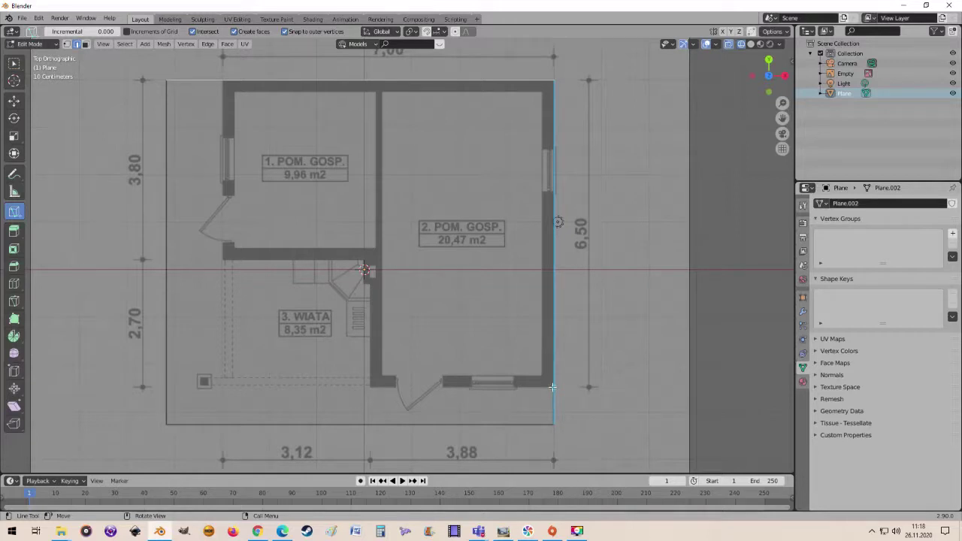
{"action": "left_click", "coordinate": [552, 387]}
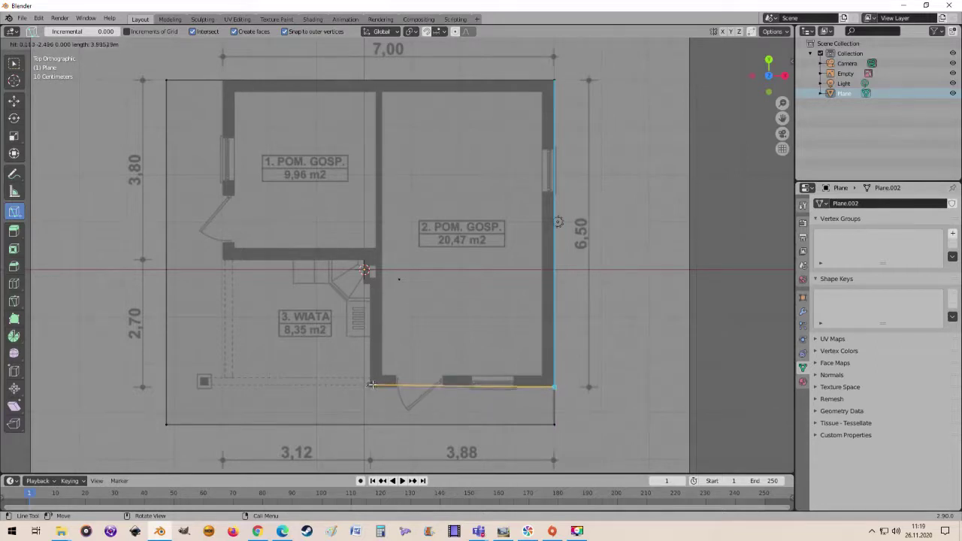
{"action": "left_click", "coordinate": [166, 387]}
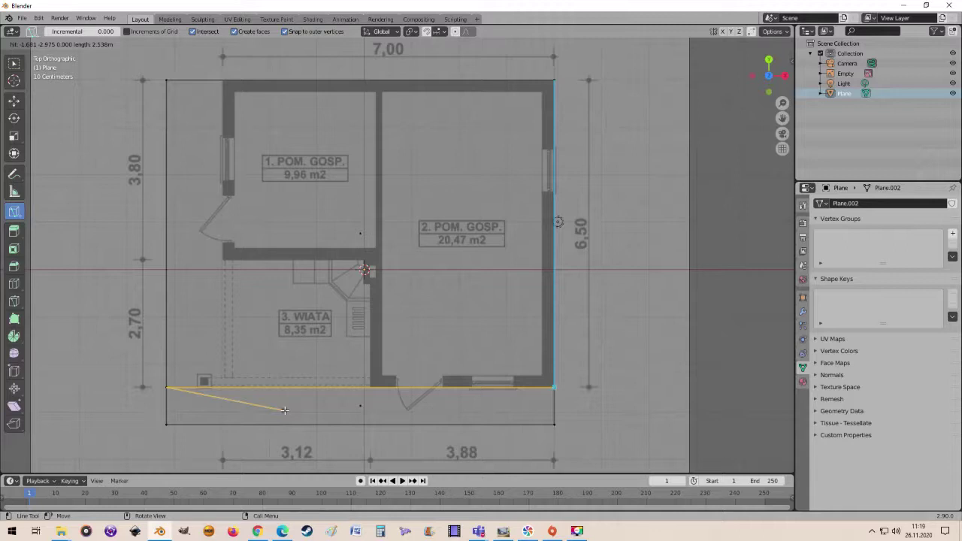
{"action": "key", "text": "Return"}
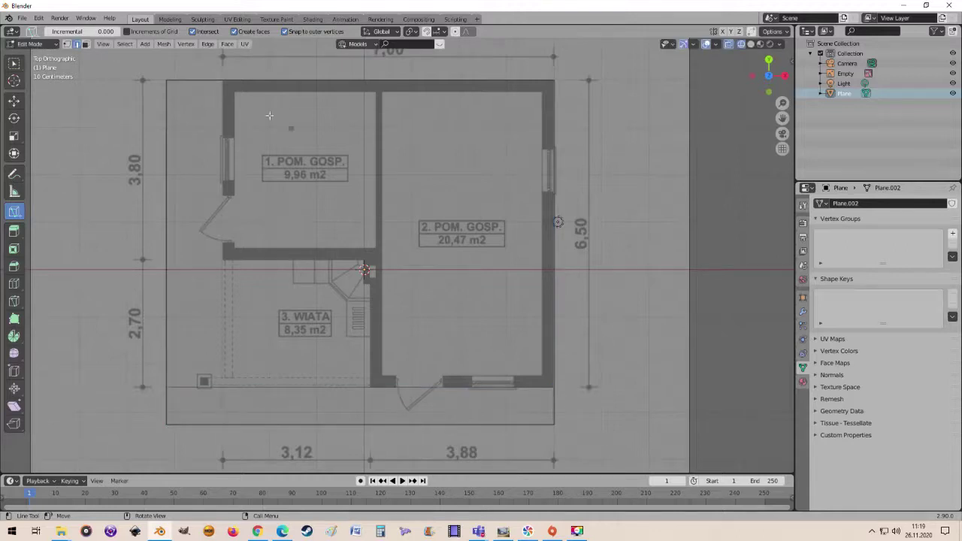
{"action": "left_click", "coordinate": [222, 78]}
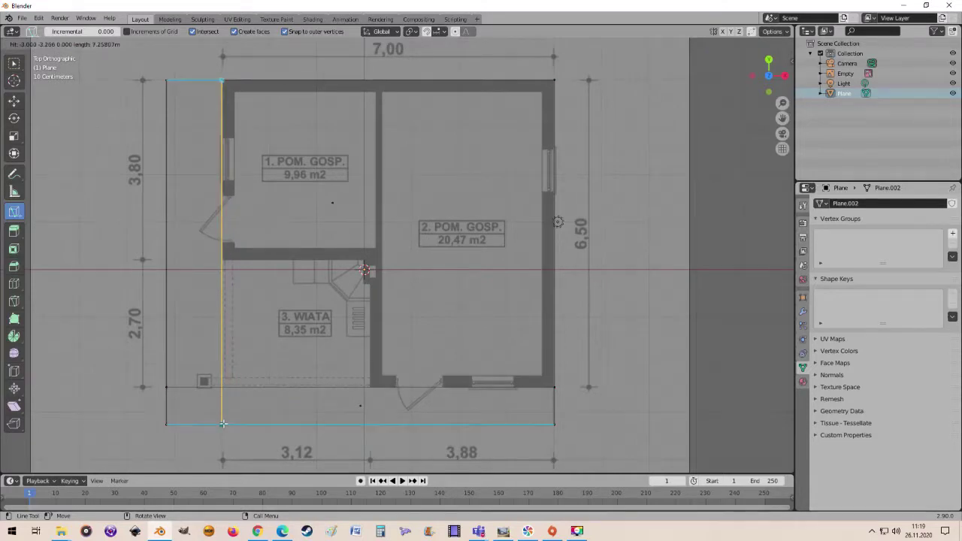
{"action": "left_click", "coordinate": [222, 385]}
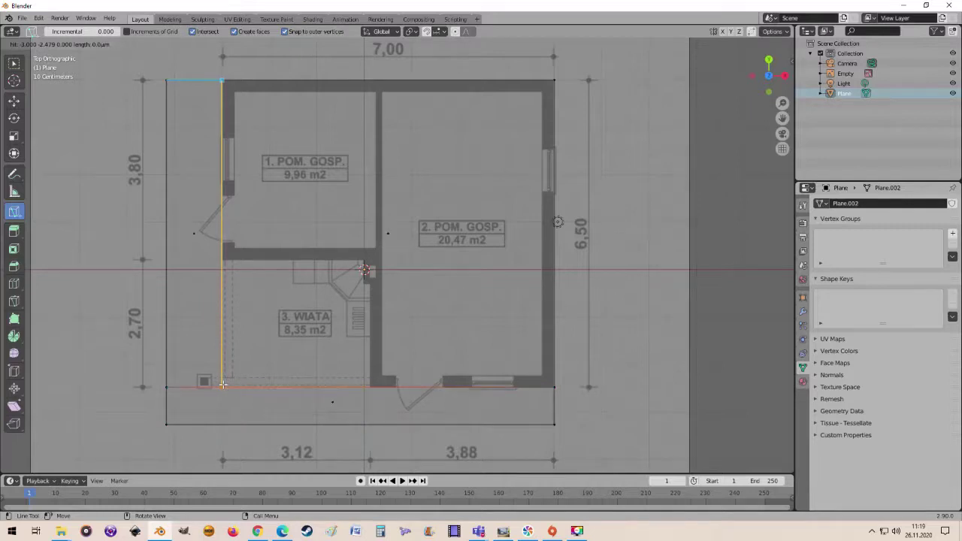
{"action": "key", "text": "Return"}
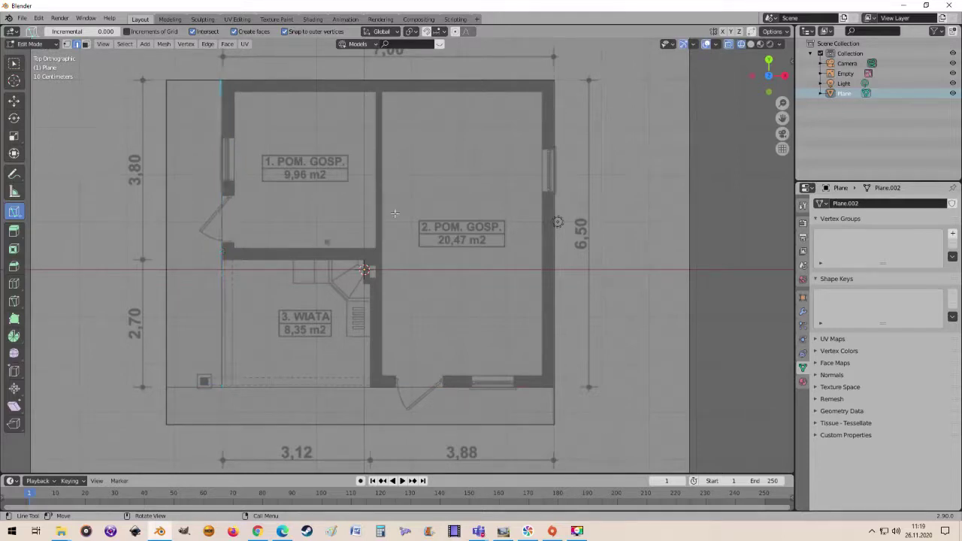
{"action": "key", "text": "alt+a"}
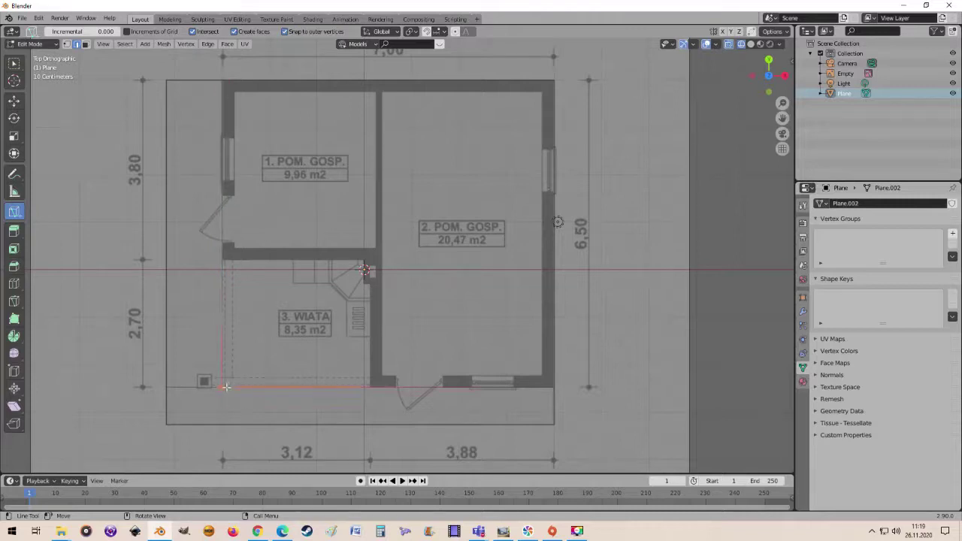
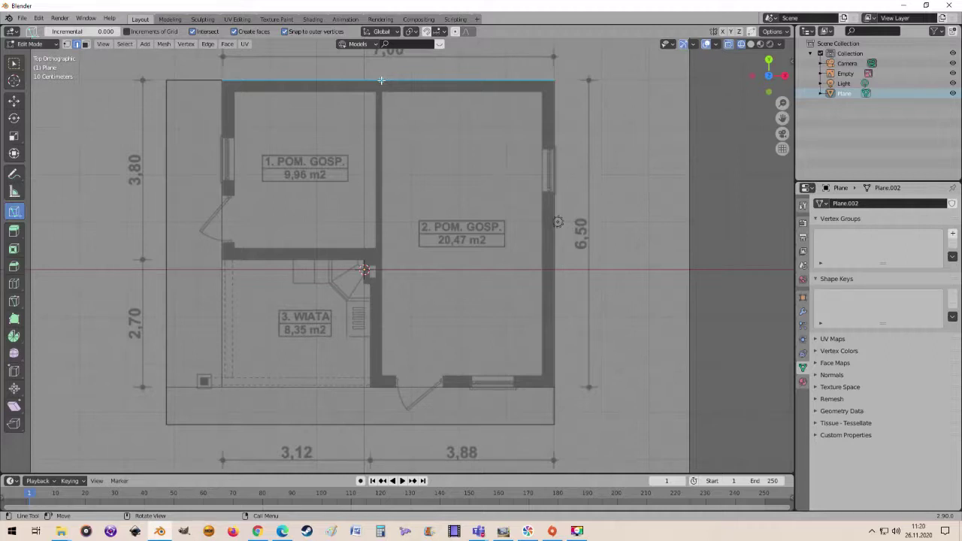
Knife-cut down the middle wall, then along the inner bottom wall to the right wall
{"action": "left_click", "coordinate": [381, 80]}
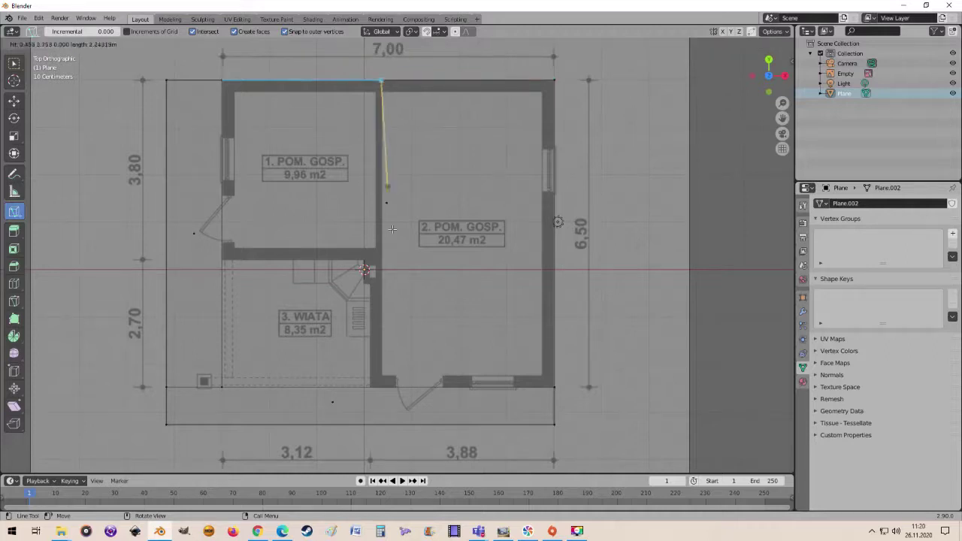
{"action": "left_click", "coordinate": [383, 388]}
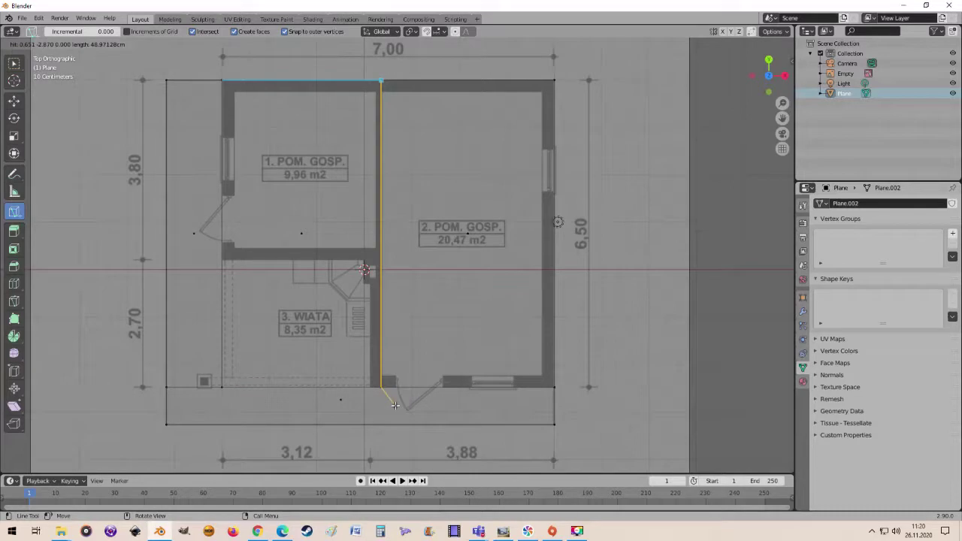
{"action": "key", "text": "Return"}
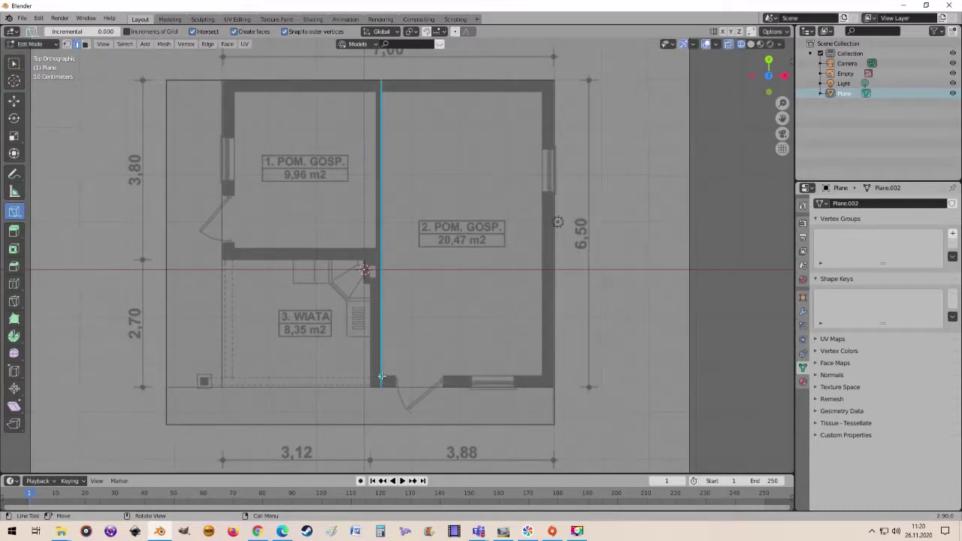
{"action": "key", "text": "k"}
{"action": "left_click", "coordinate": [381, 375]}
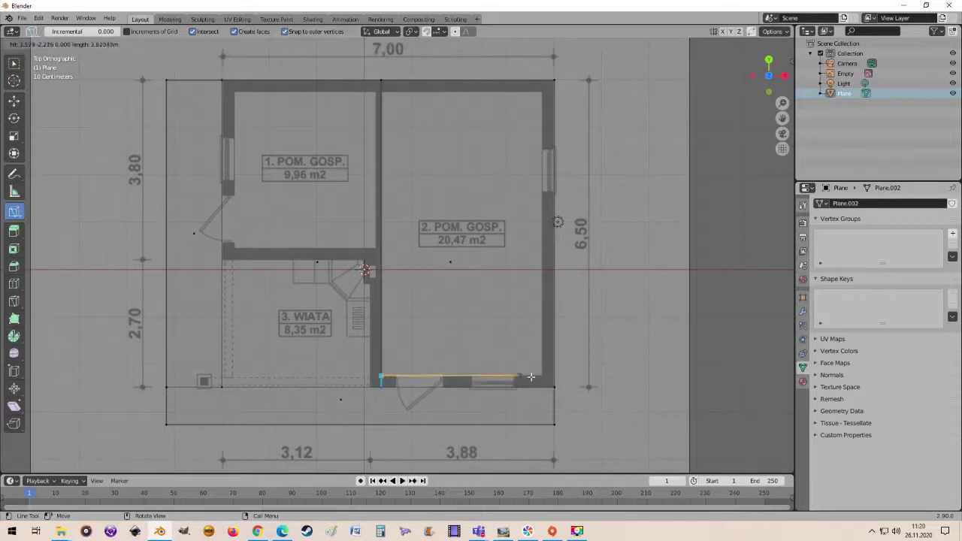
{"action": "left_click", "coordinate": [552, 374]}
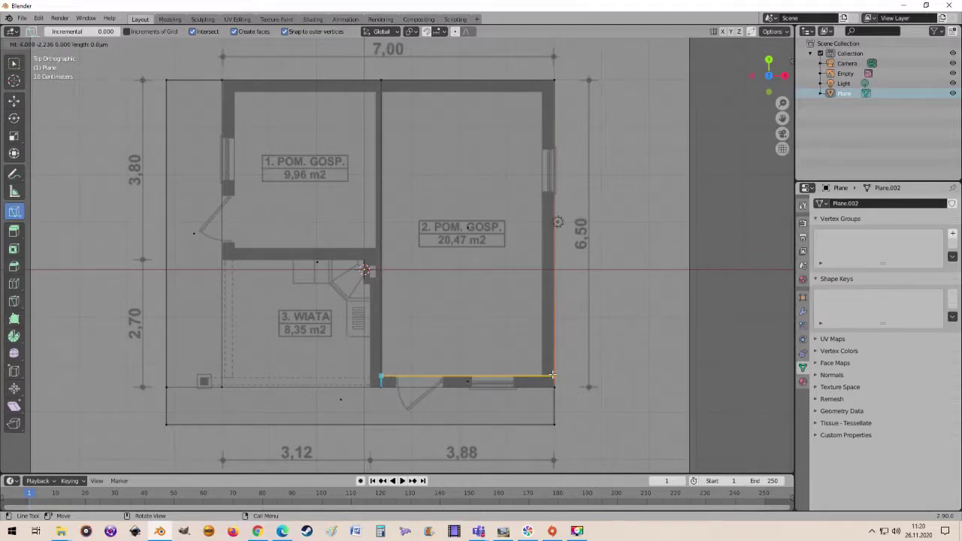
{"action": "key", "text": "Return"}
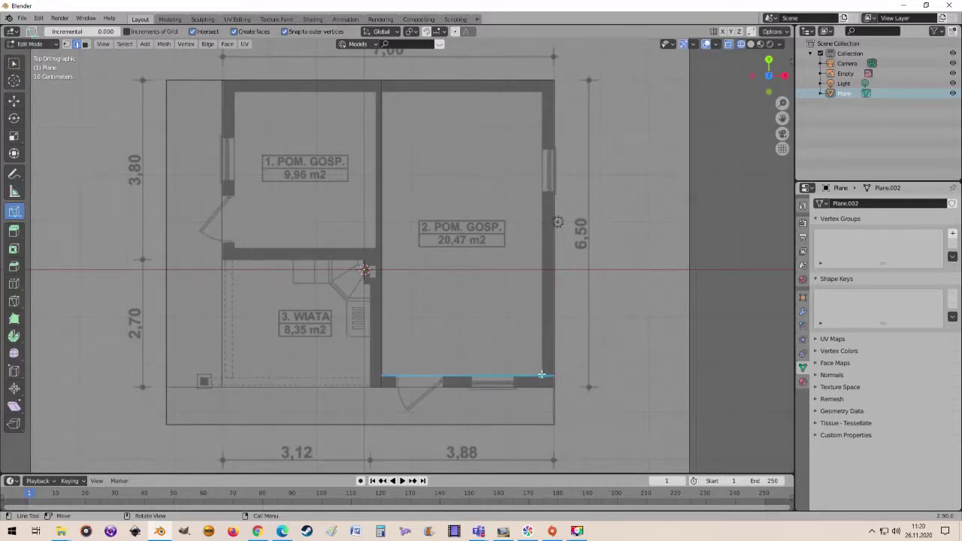
Cut along the inner faces of the right wall and the top wall to the top-left corner
{"action": "left_click", "coordinate": [541, 375]}
{"action": "left_click", "coordinate": [540, 78]}
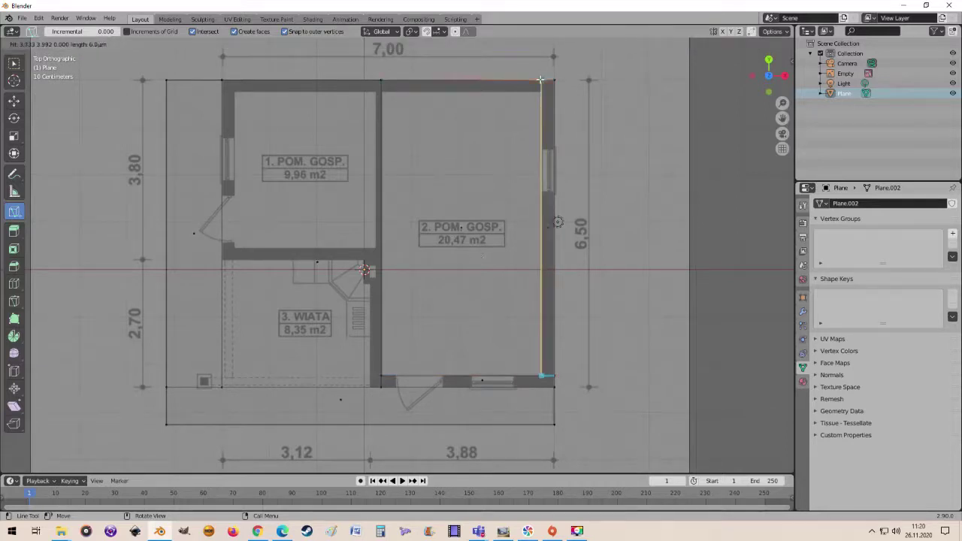
{"action": "key", "text": "Return"}
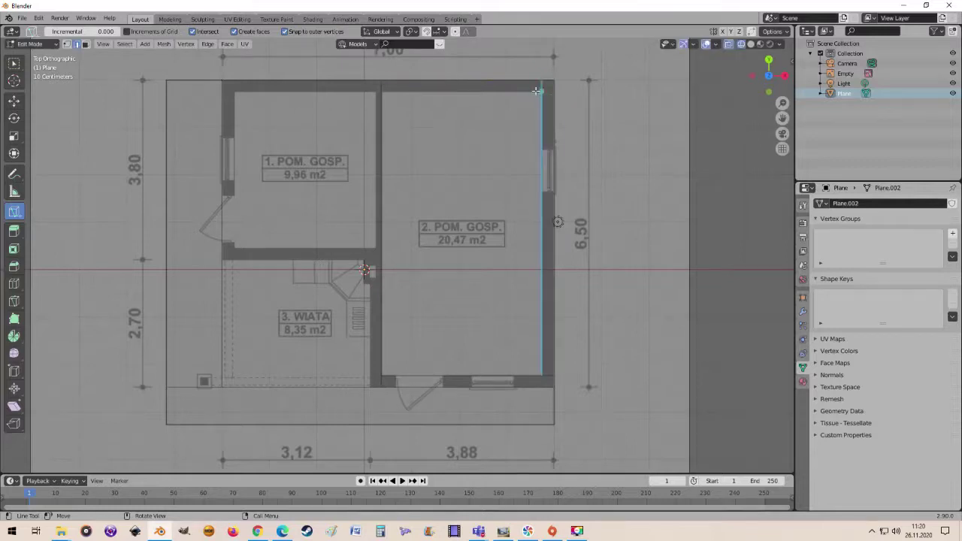
{"action": "left_click", "coordinate": [540, 91]}
{"action": "left_click", "coordinate": [540, 91]}
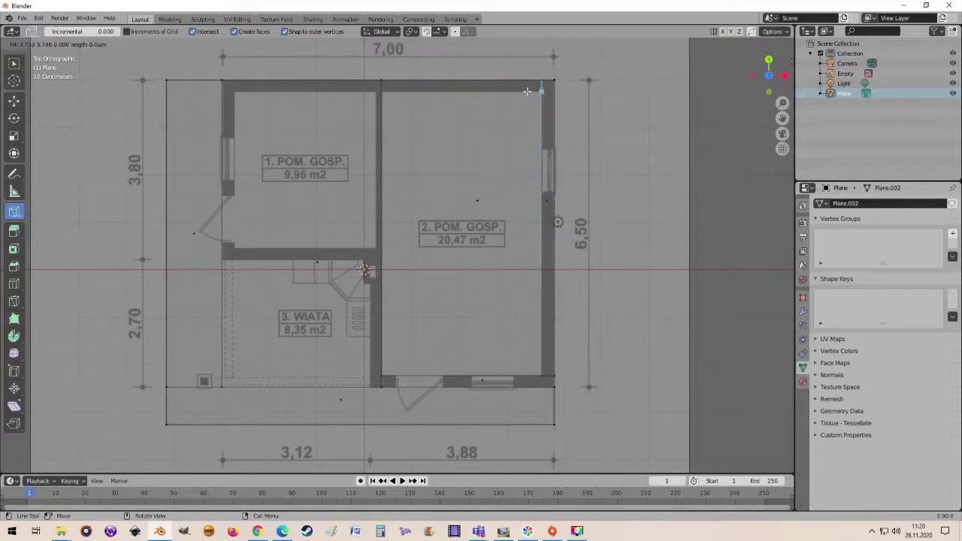
{"action": "left_click", "coordinate": [223, 92]}
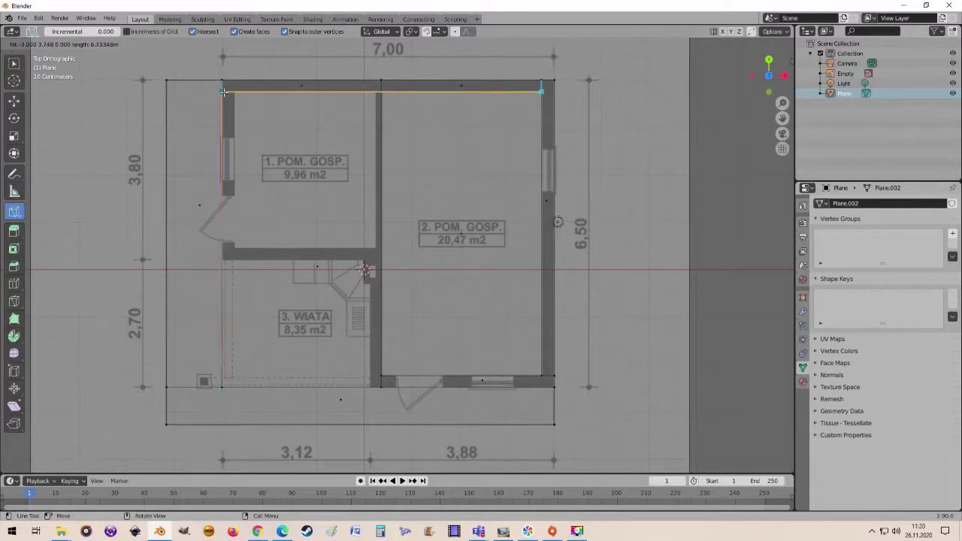
{"action": "key", "text": "Return"}
{"action": "left_click", "coordinate": [405, 88]}
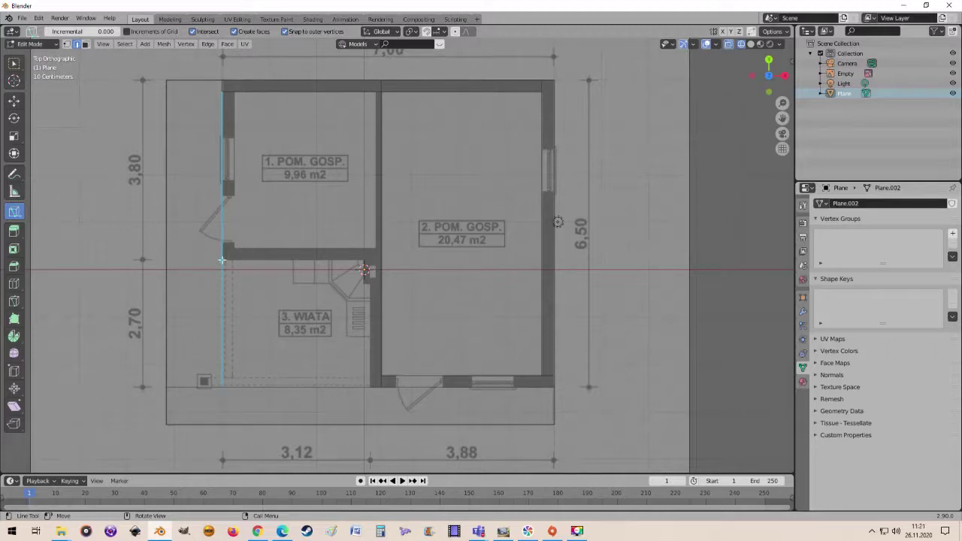
Cut across the plane at the room 1/3 wall from the left to the right outer wall, then switch to face selection
{"action": "left_click", "coordinate": [222, 260]}
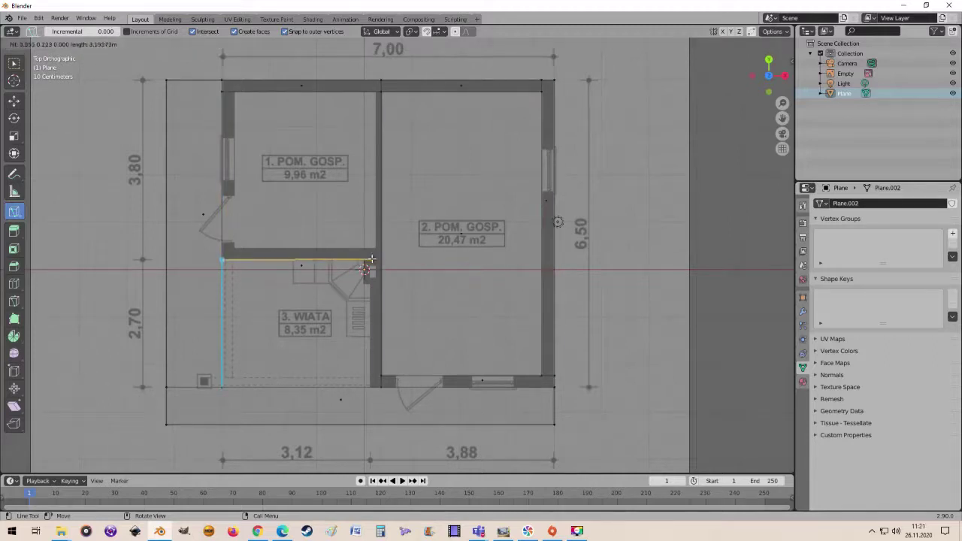
{"action": "left_click", "coordinate": [553, 260]}
{"action": "key", "text": "Return"}
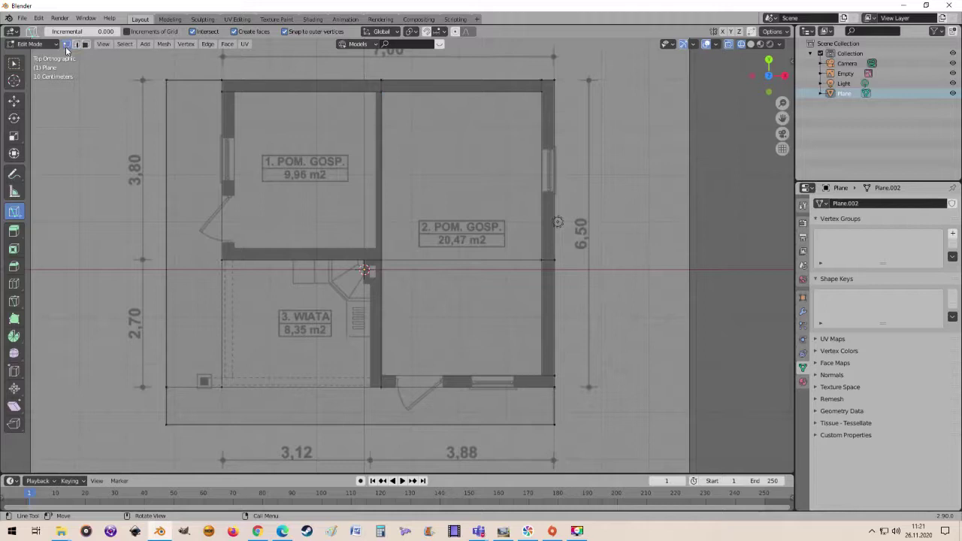
{"action": "left_click", "coordinate": [85, 43]}
Cut room 1's inner outline along its left wall, bottom wall and the middle wall's left face
{"action": "left_click", "coordinate": [235, 91]}
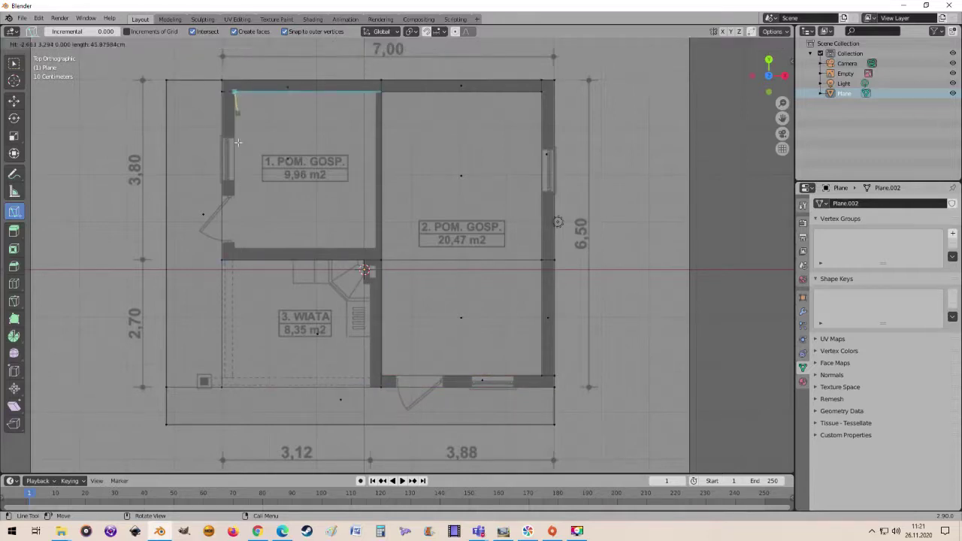
{"action": "left_click", "coordinate": [236, 263]}
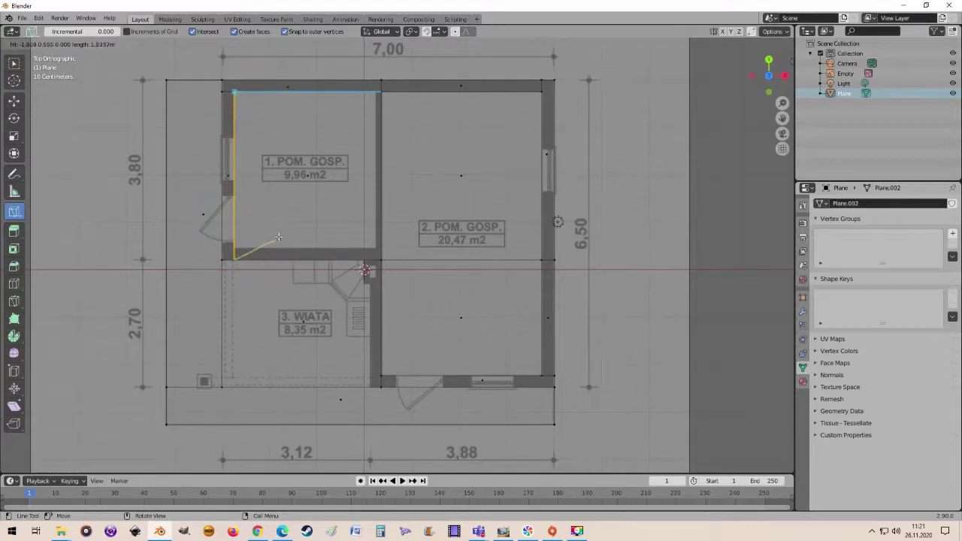
{"action": "key", "text": "Return"}
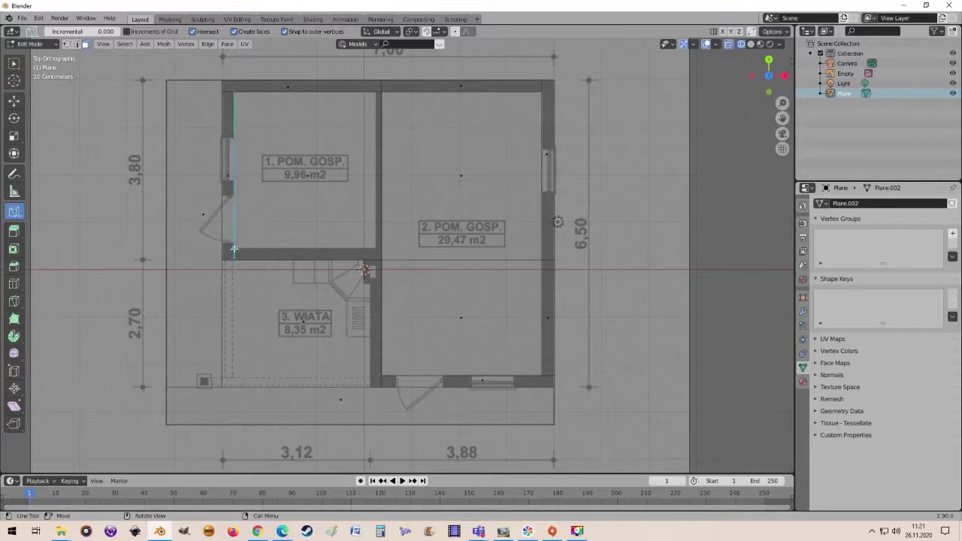
{"action": "left_click", "coordinate": [234, 248]}
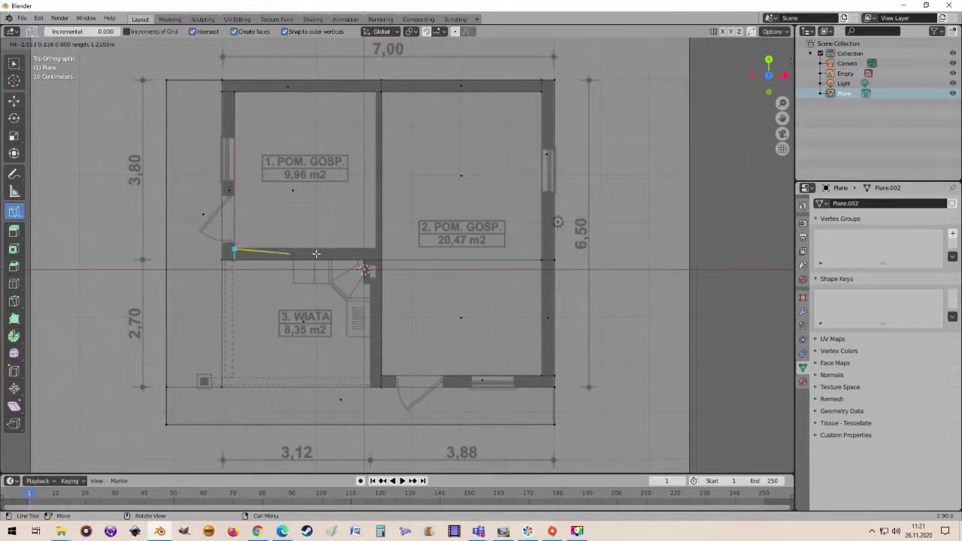
{"action": "left_click", "coordinate": [384, 247]}
{"action": "key", "text": "Return"}
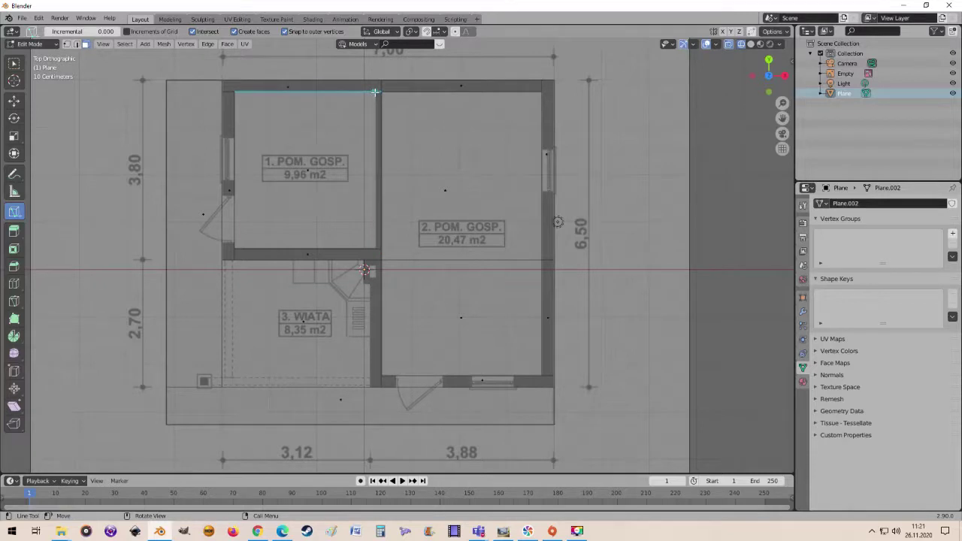
{"action": "left_click", "coordinate": [375, 91]}
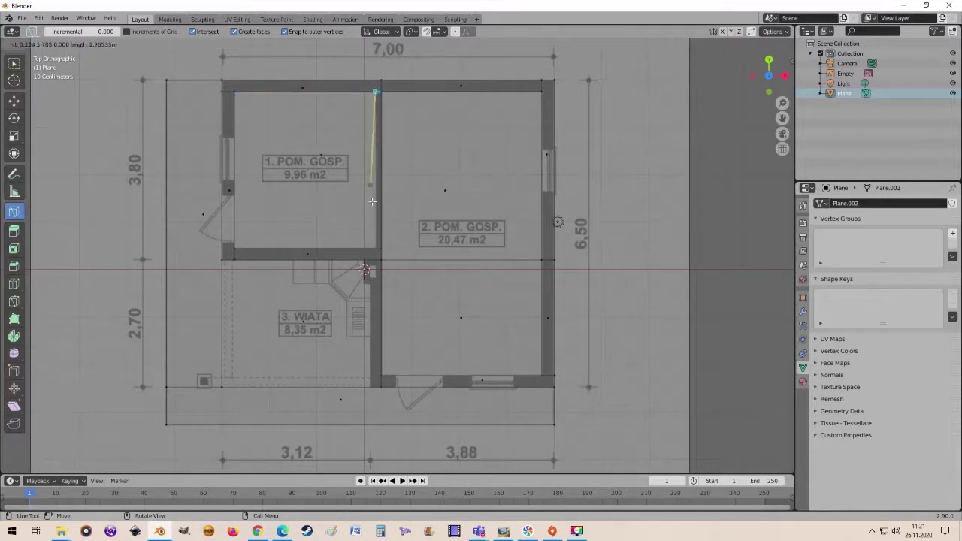
{"action": "left_click", "coordinate": [375, 249]}
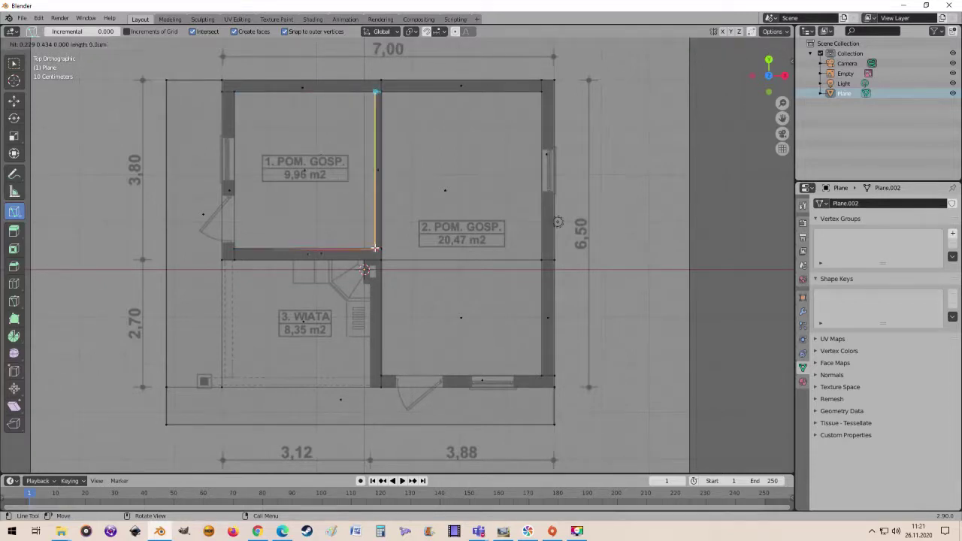
{"action": "key", "text": "Return"}
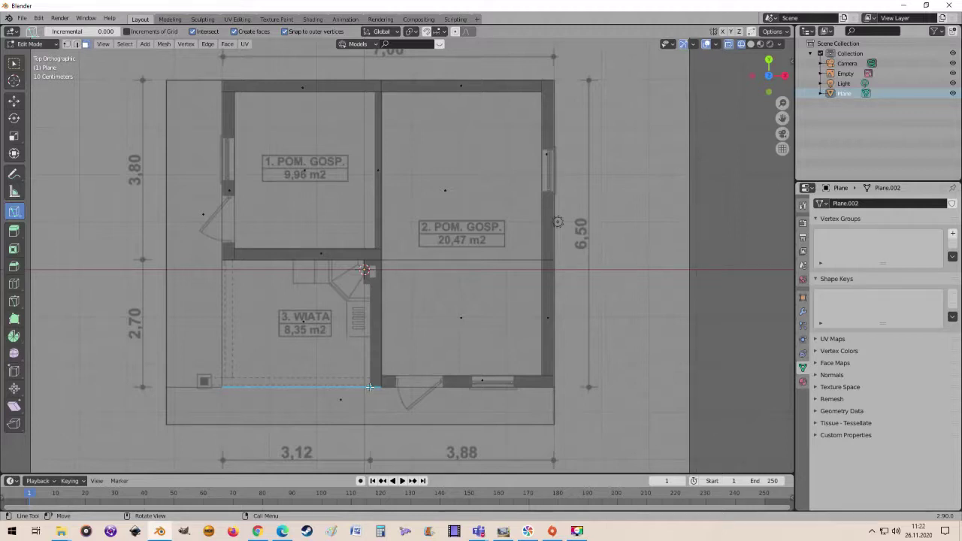
Cut the wall edge beside room 3 WIATA from its lower-right corner up to the wall above
{"action": "left_click", "coordinate": [369, 387]}
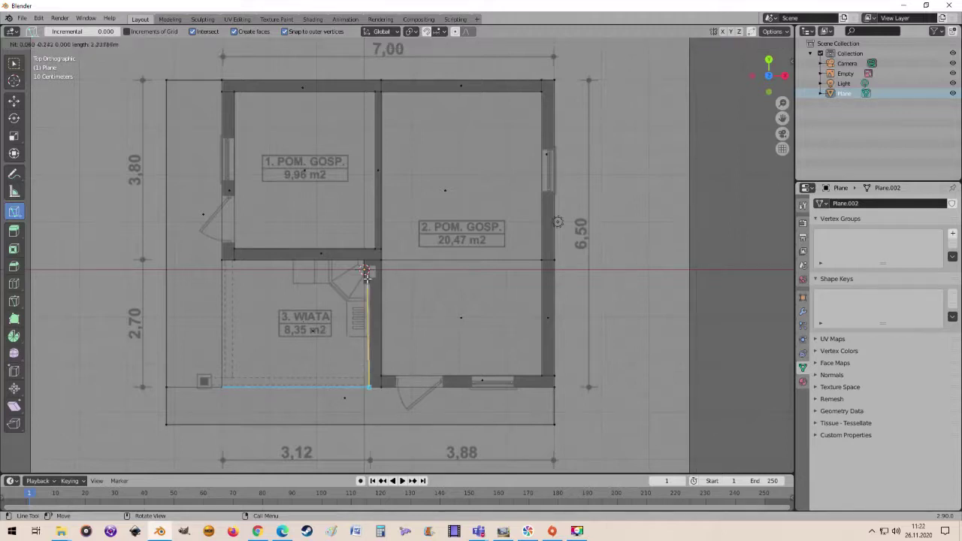
{"action": "left_click", "coordinate": [369, 263]}
{"action": "key", "text": "Return"}
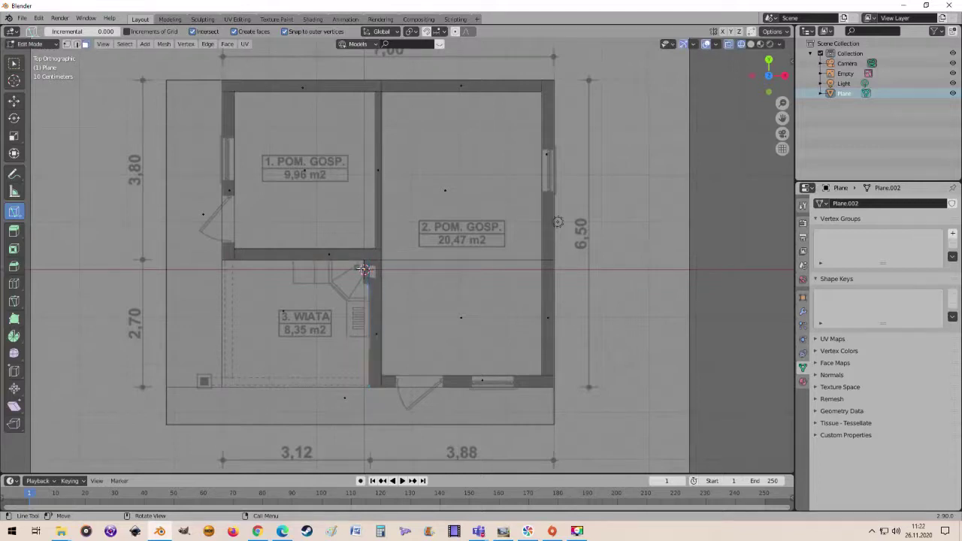
{"action": "scroll", "coordinate": [376, 282], "scroll_direction": "up", "scroll_amount": 3}
{"action": "scroll", "coordinate": [377, 284], "scroll_direction": "up", "scroll_amount": 5}
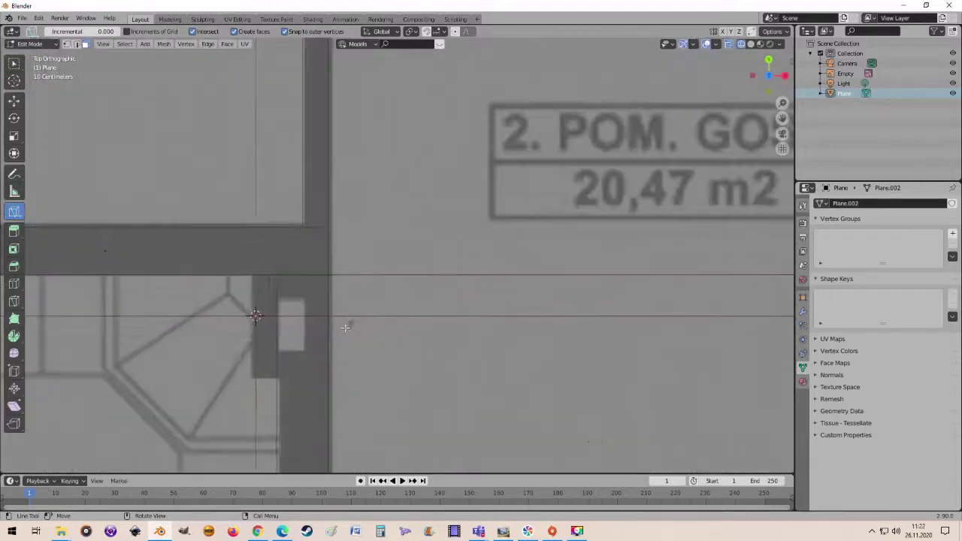
{"action": "scroll", "coordinate": [339, 329], "scroll_direction": "down", "scroll_amount": 4}
{"action": "scroll", "coordinate": [313, 334], "scroll_direction": "up", "scroll_amount": 3}
{"action": "scroll", "coordinate": [257, 332], "scroll_direction": "down", "scroll_amount": 3}
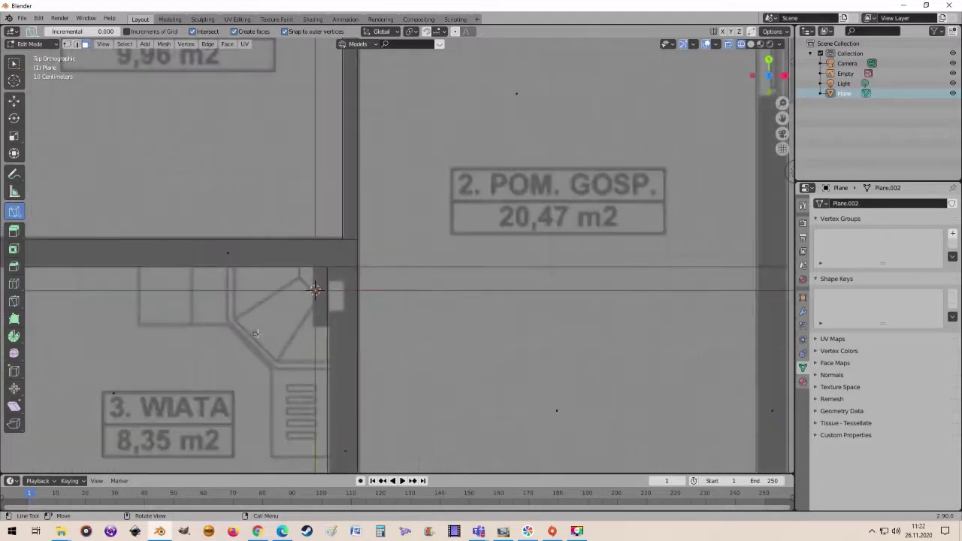
{"action": "scroll", "coordinate": [278, 338], "scroll_direction": "down", "scroll_amount": 3}
{"action": "scroll", "coordinate": [309, 348], "scroll_direction": "up", "scroll_amount": 2}
{"action": "scroll", "coordinate": [309, 348], "scroll_direction": "up", "scroll_amount": 1}
{"action": "scroll", "coordinate": [343, 327], "scroll_direction": "up", "scroll_amount": 2}
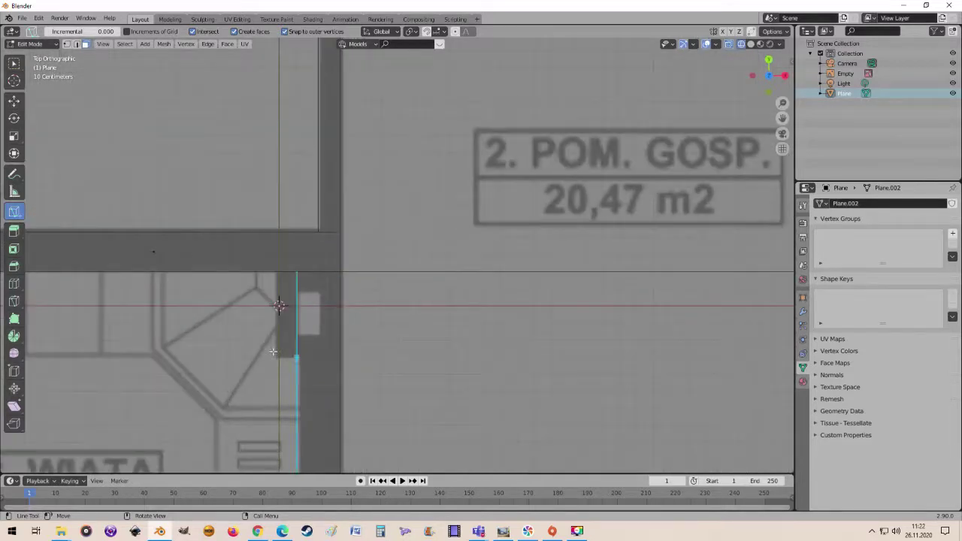
{"action": "scroll", "coordinate": [245, 349], "scroll_direction": "down", "scroll_amount": 3}
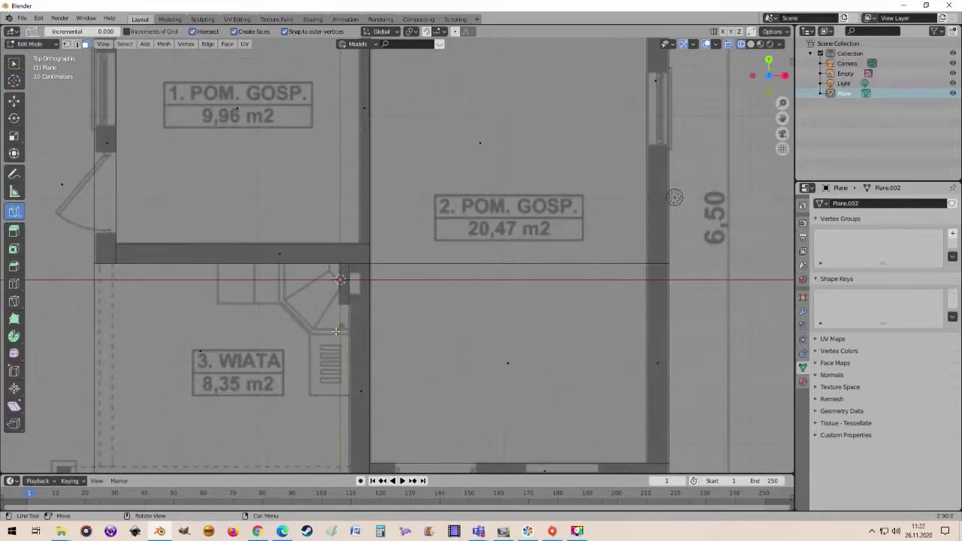
{"action": "scroll", "coordinate": [340, 308], "scroll_direction": "up", "scroll_amount": 3}
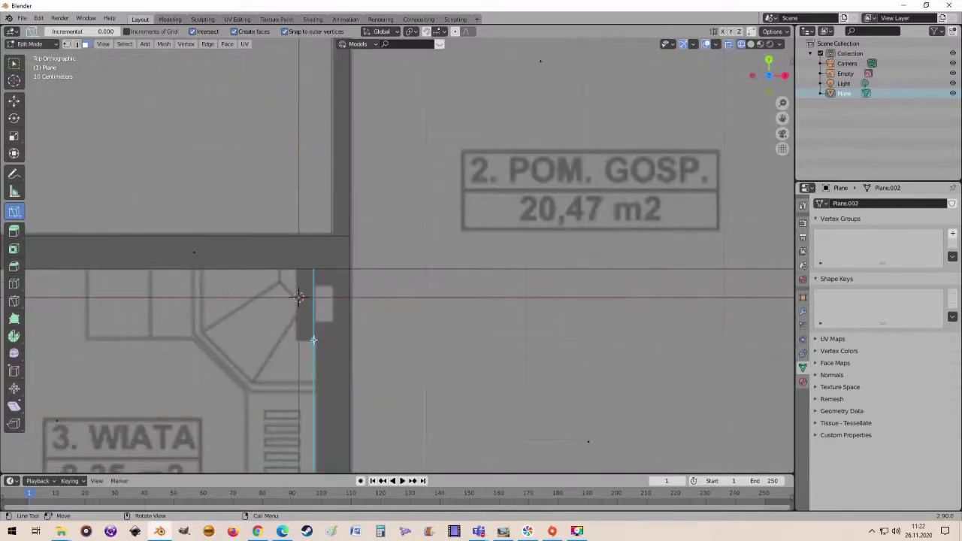
{"action": "scroll", "coordinate": [314, 340], "scroll_direction": "down", "scroll_amount": 3}
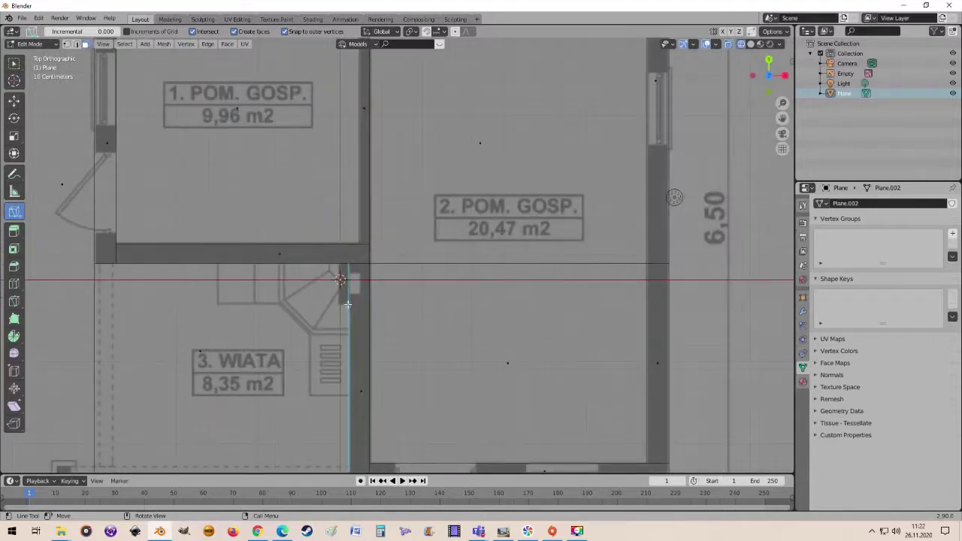
Cut a line across the WIATA porch to its outer edge, plus a short cut at the wall corner
{"action": "left_click", "coordinate": [348, 305]}
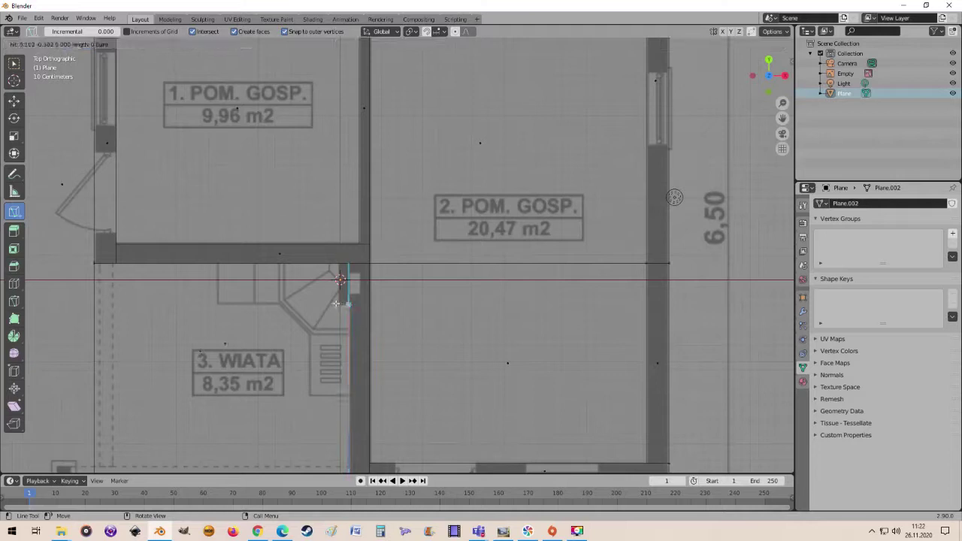
{"action": "left_click", "coordinate": [96, 306]}
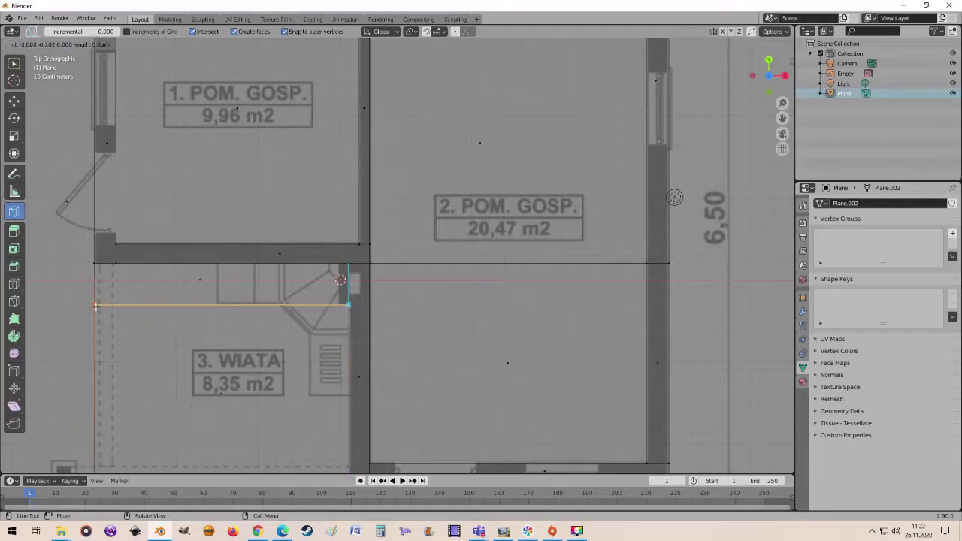
{"action": "key", "text": "Return"}
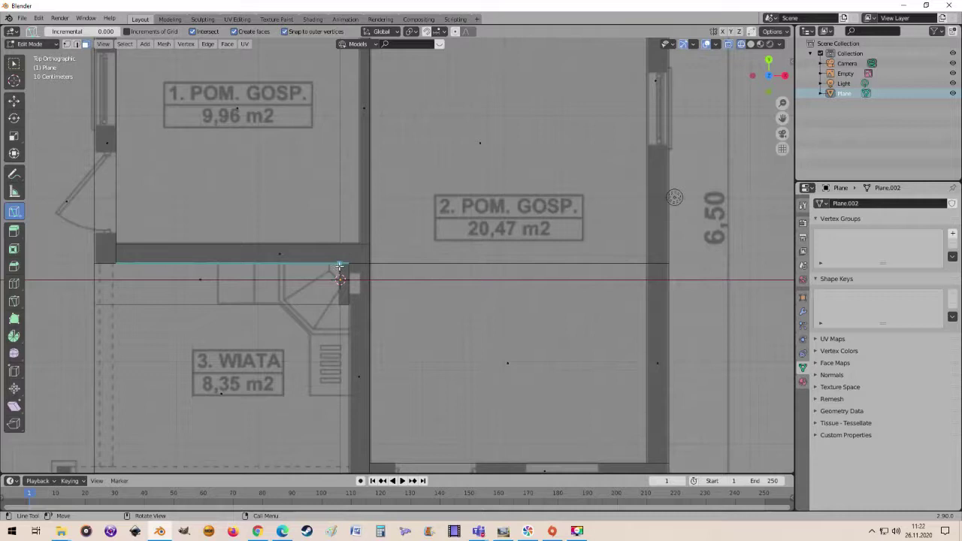
{"action": "left_click", "coordinate": [340, 266]}
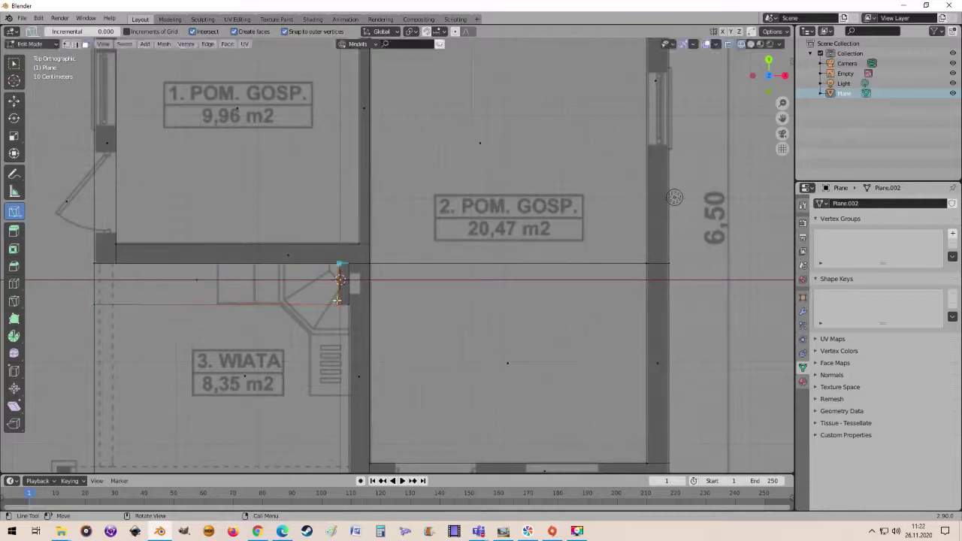
{"action": "key", "text": "Escape"}
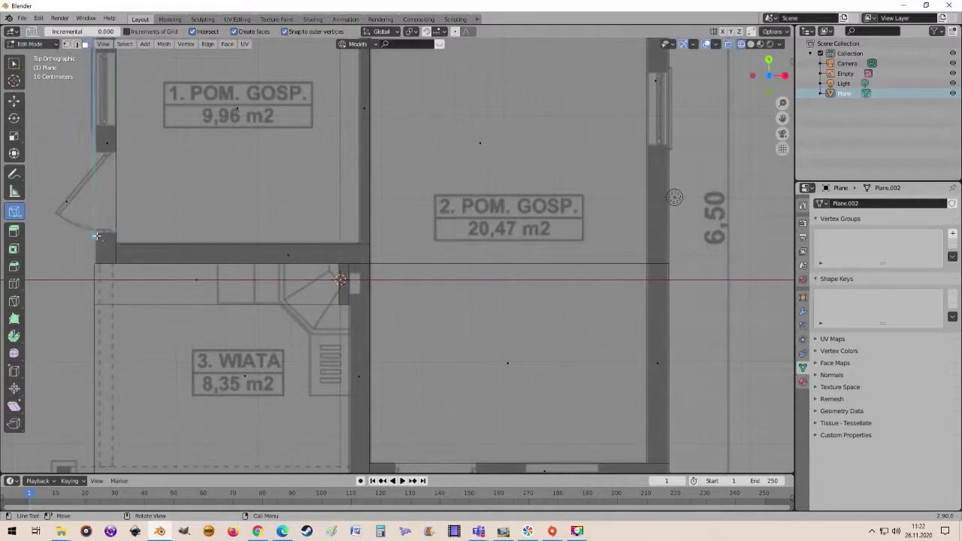
Cut across room 1's left wall at the door edges and below the window
{"action": "left_click", "coordinate": [95, 234]}
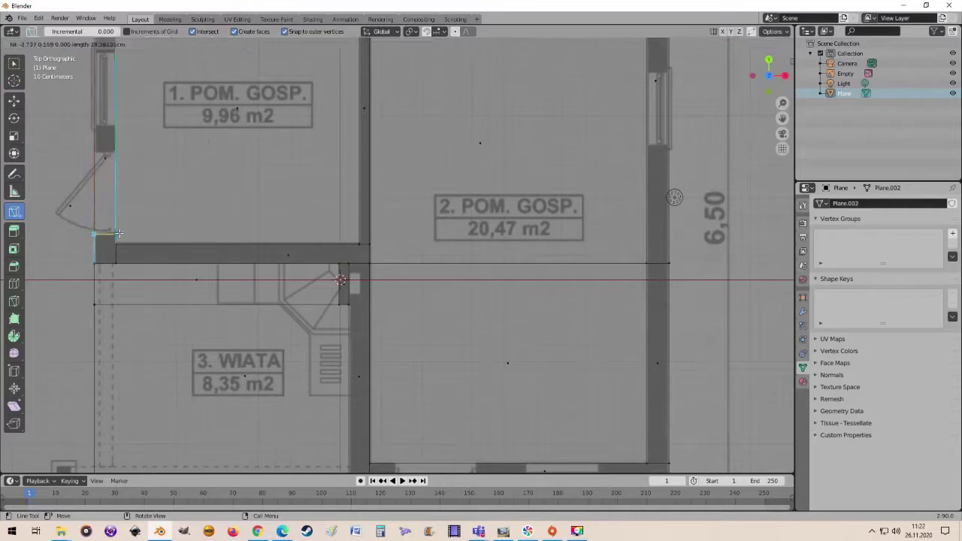
{"action": "key", "text": "Return"}
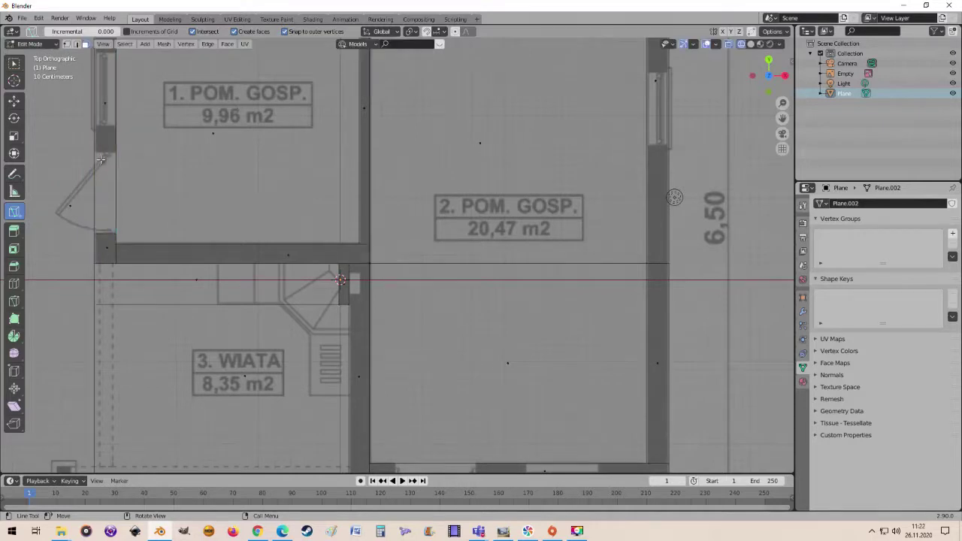
{"action": "left_click", "coordinate": [94, 153]}
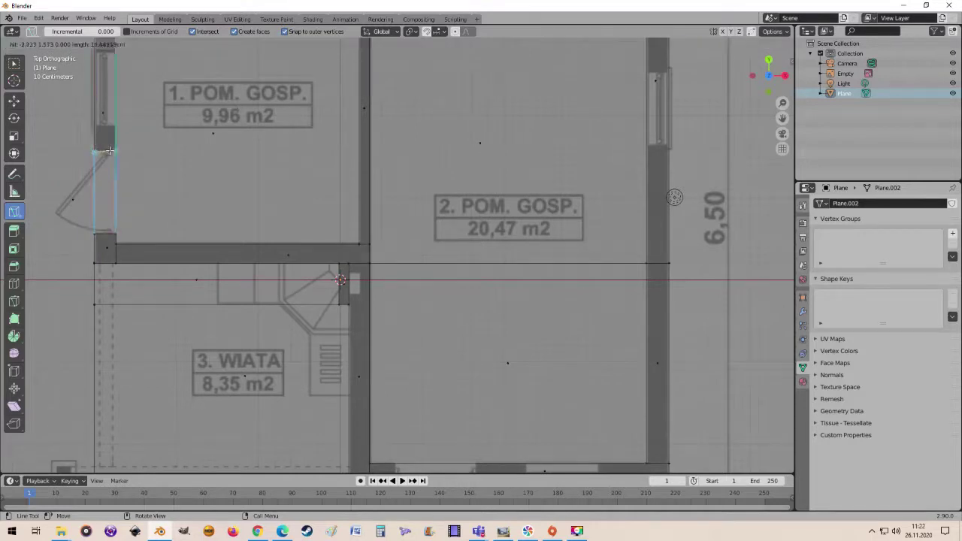
{"action": "key", "text": "Return"}
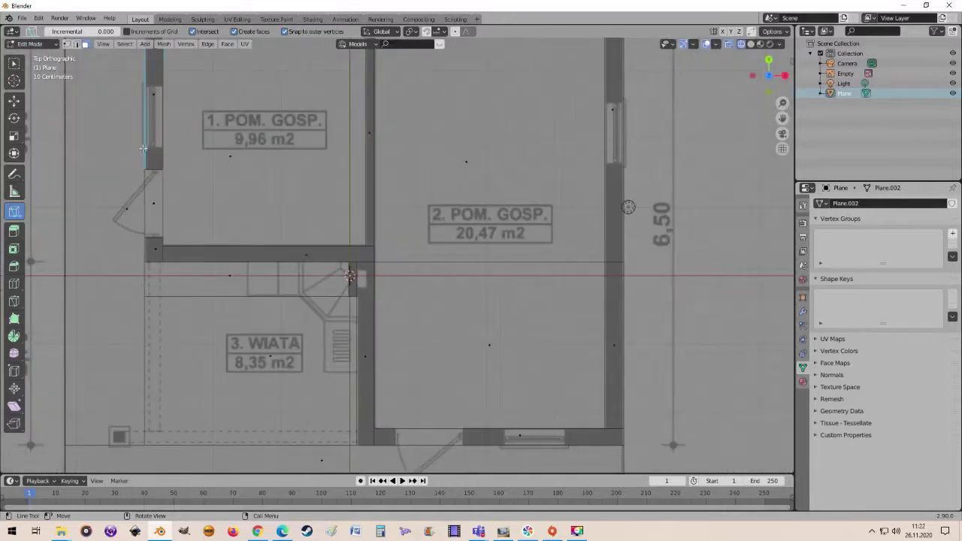
{"action": "left_click", "coordinate": [144, 147]}
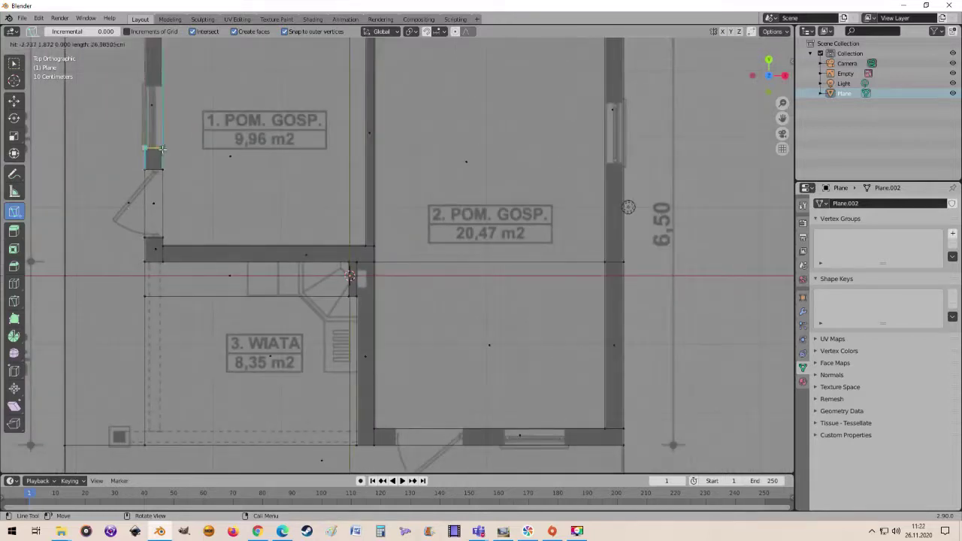
{"action": "key", "text": "Return"}
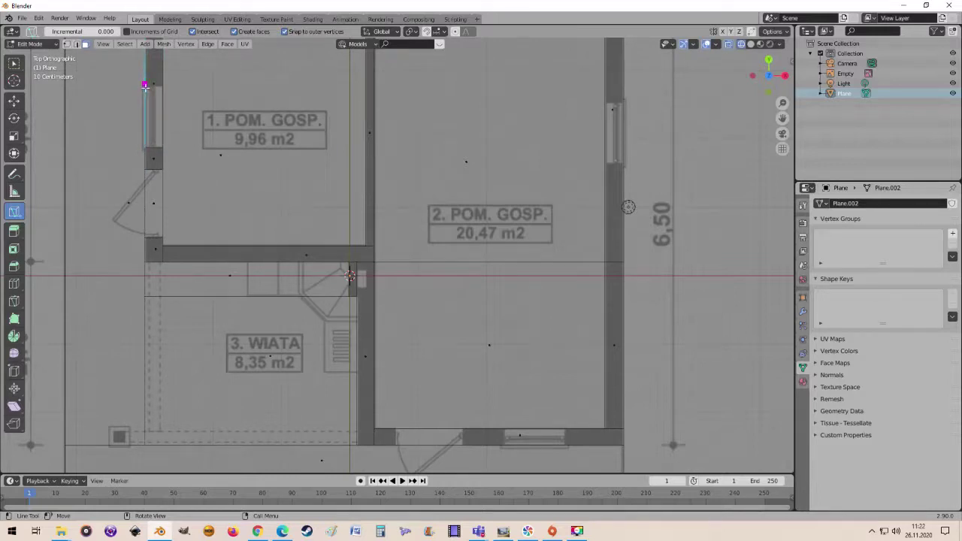
Zoom to room 2's right outer wall and cut across it at the window's top edge
{"action": "scroll", "coordinate": [147, 89], "scroll_direction": "up", "scroll_amount": 2}
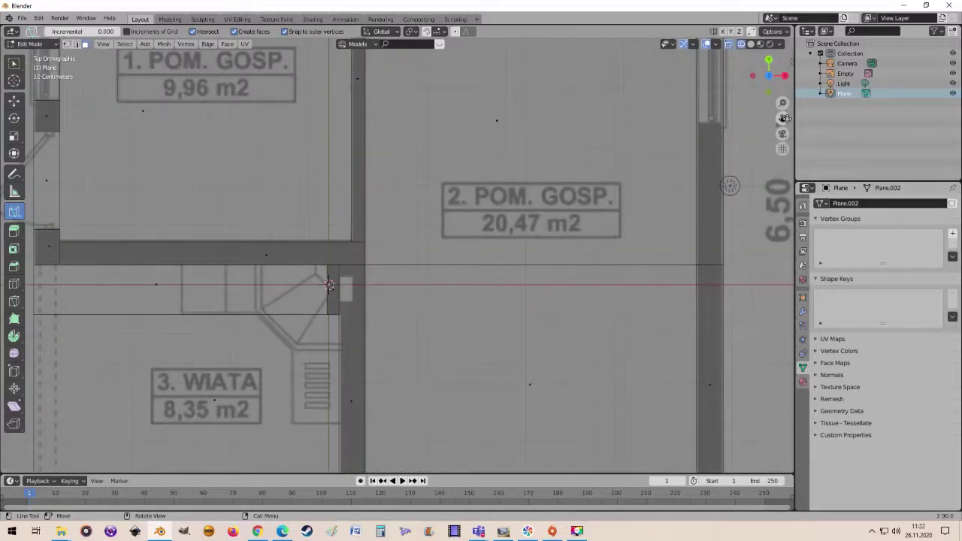
{"action": "left_click_drag", "start_coordinate": [782, 118], "coordinate": [801, 144]}
{"action": "middle_click_drag", "start_coordinate": [354, 321], "coordinate": [406, 279], "text": "shift"}
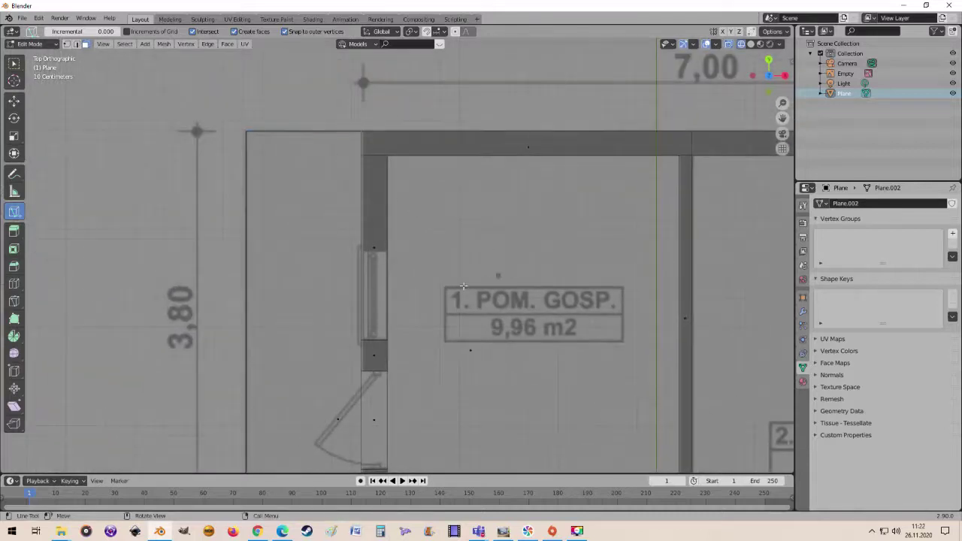
{"action": "scroll", "coordinate": [406, 279], "scroll_direction": "up", "scroll_amount": 3}
{"action": "scroll", "coordinate": [406, 279], "scroll_direction": "up", "scroll_amount": 1}
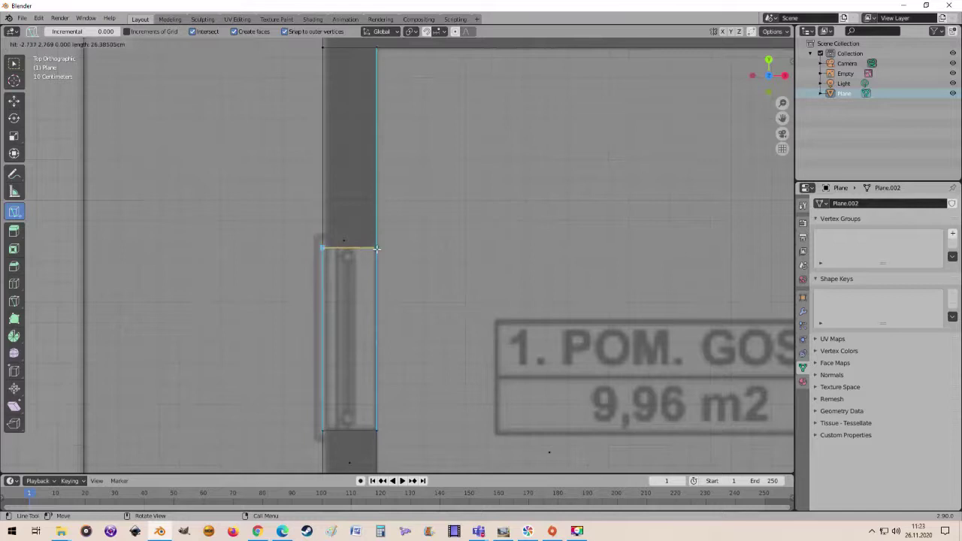
{"action": "scroll", "coordinate": [398, 253], "scroll_direction": "down", "scroll_amount": 2}
{"action": "scroll", "coordinate": [398, 254], "scroll_direction": "down", "scroll_amount": 5}
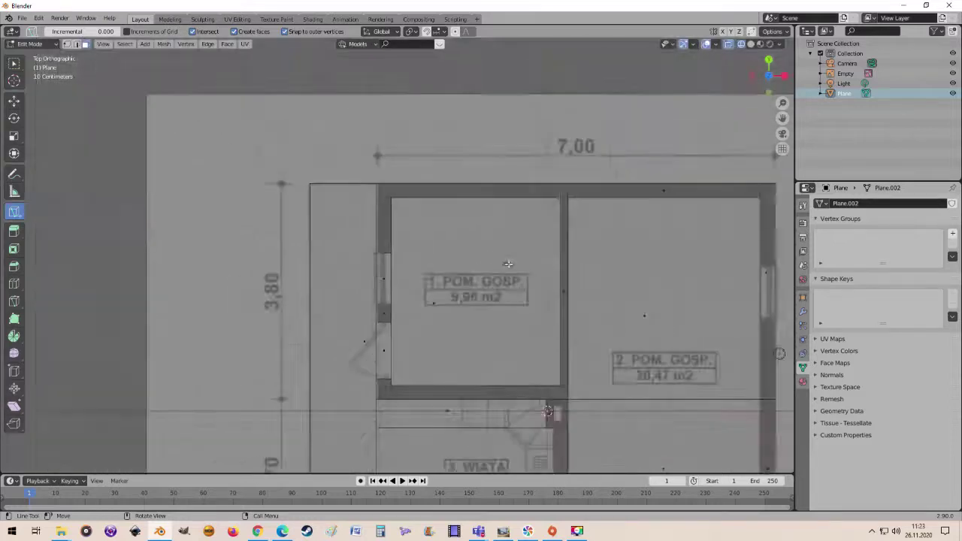
{"action": "left_click_drag", "start_coordinate": [782, 118], "coordinate": [407, 36]}
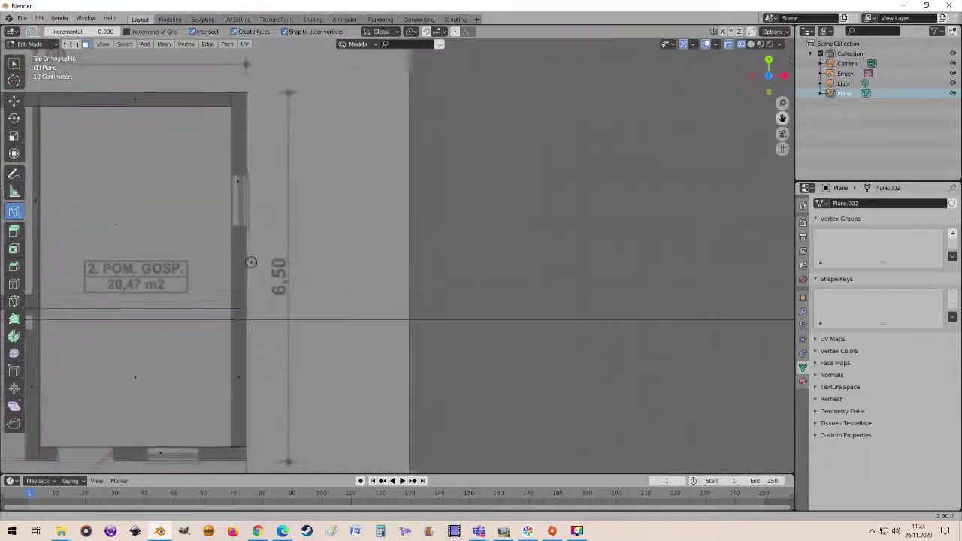
{"action": "scroll", "coordinate": [440, 225], "scroll_direction": "up", "scroll_amount": 1}
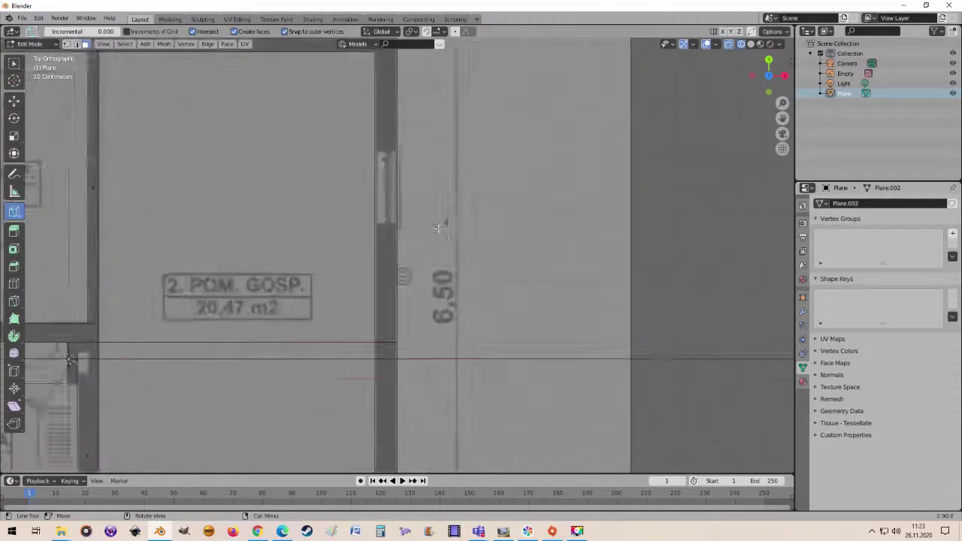
{"action": "scroll", "coordinate": [415, 157], "scroll_direction": "up", "scroll_amount": 2}
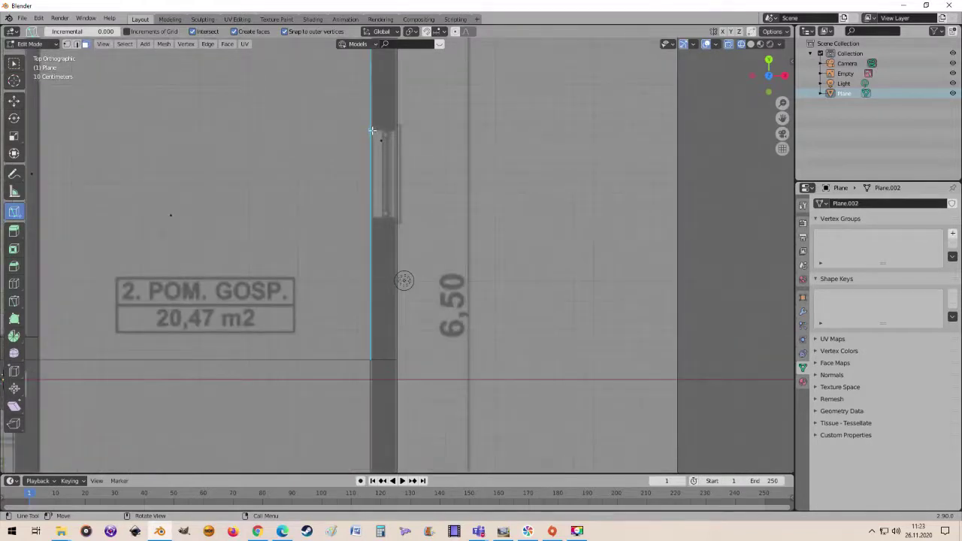
{"action": "left_click", "coordinate": [371, 131]}
{"action": "left_click", "coordinate": [397, 130]}
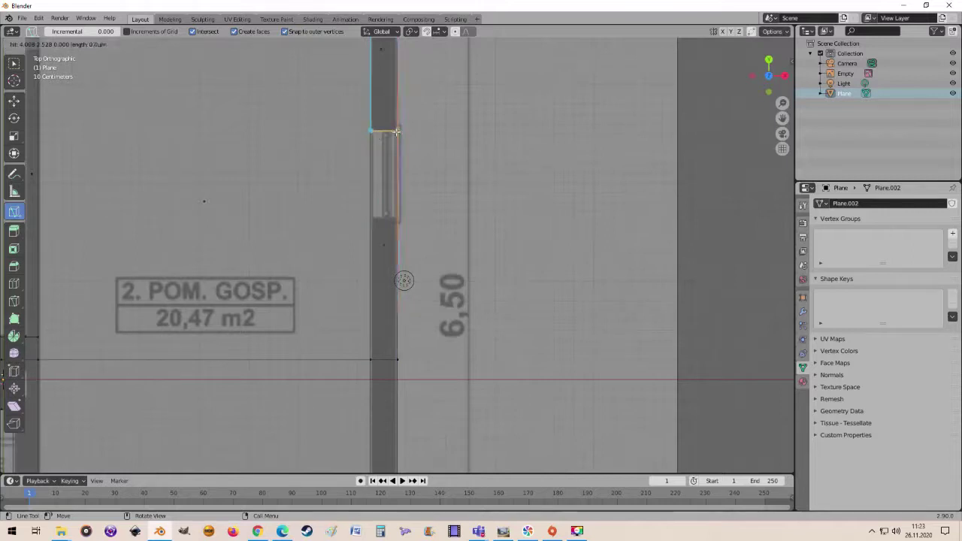
{"action": "key", "text": "Return"}
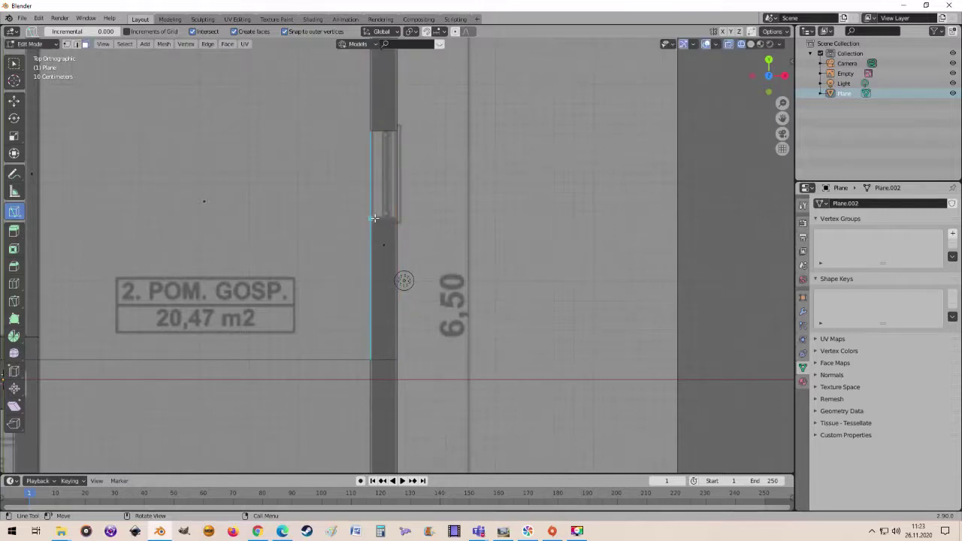
Cut across the same wall at the window's bottom edge
{"action": "left_click", "coordinate": [374, 218]}
{"action": "left_click", "coordinate": [399, 218]}
{"action": "key", "text": "Return"}
{"action": "scroll", "coordinate": [409, 224], "scroll_direction": "down", "scroll_amount": 5}
{"action": "scroll", "coordinate": [777, 136], "scroll_direction": "up", "scroll_amount": 3}
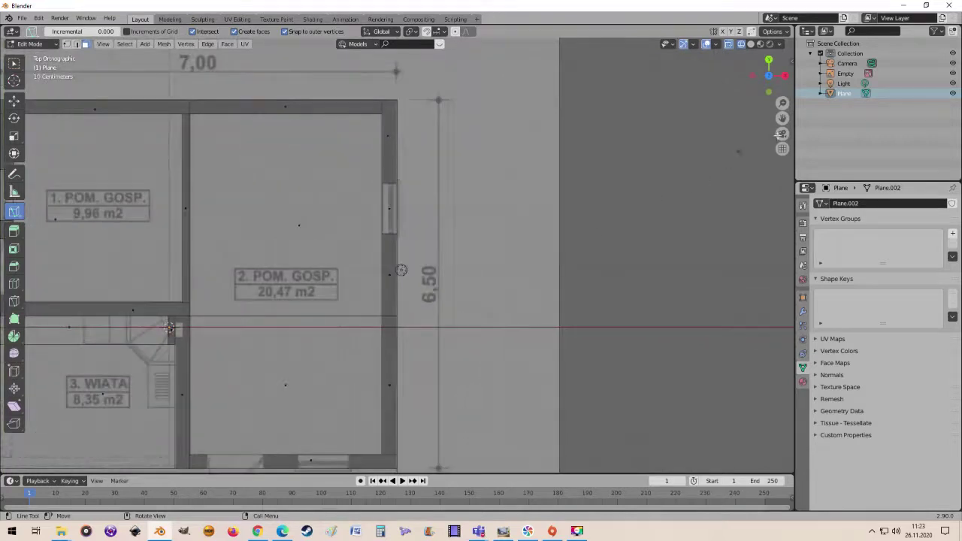
Cut through room 2's bottom wall at both sides of the window opening
{"action": "left_click_drag", "start_coordinate": [782, 118], "coordinate": [834, 30]}
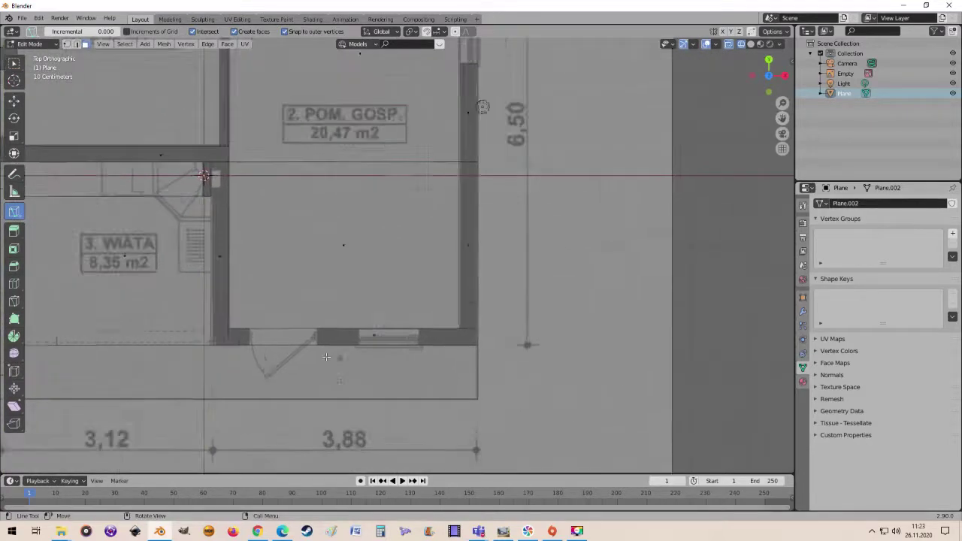
{"action": "scroll", "coordinate": [360, 413], "scroll_direction": "up", "scroll_amount": 2}
{"action": "scroll", "coordinate": [361, 413], "scroll_direction": "up", "scroll_amount": 2}
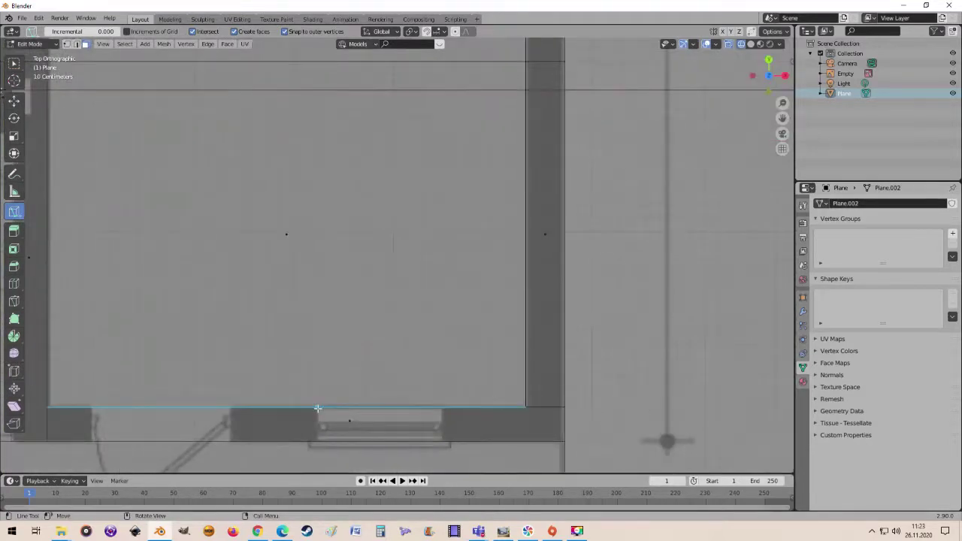
{"action": "left_click", "coordinate": [315, 408]}
{"action": "left_click", "coordinate": [315, 441]}
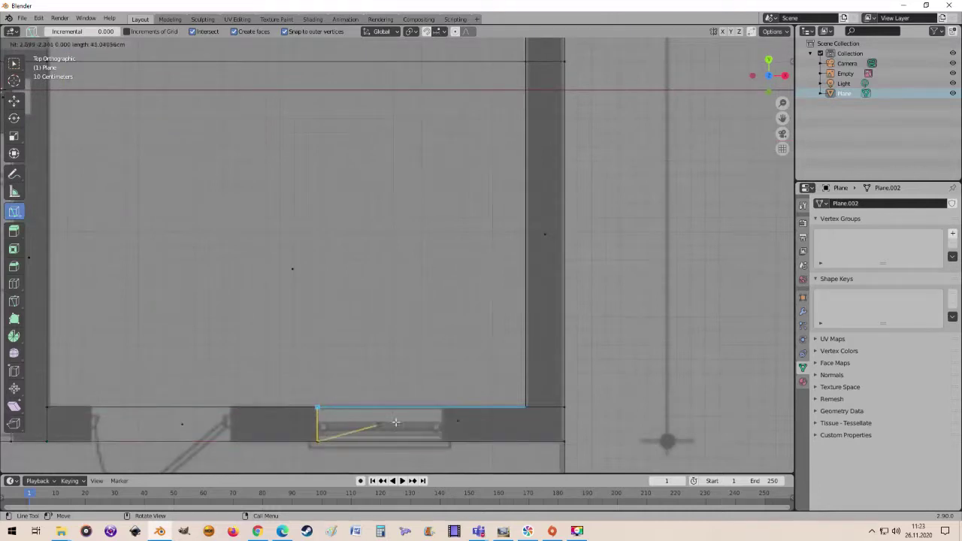
{"action": "left_click", "coordinate": [442, 409]}
{"action": "left_click", "coordinate": [440, 440]}
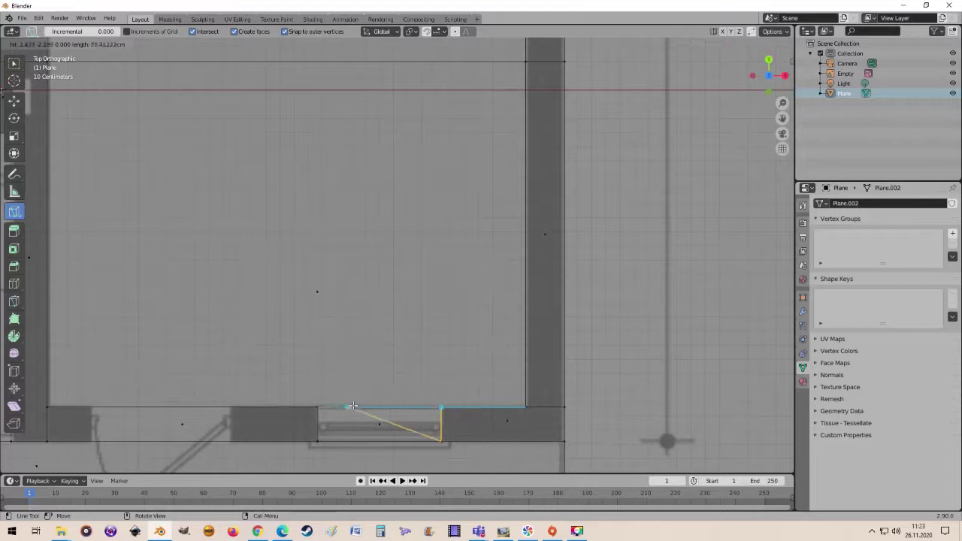
{"action": "key", "text": "Return"}
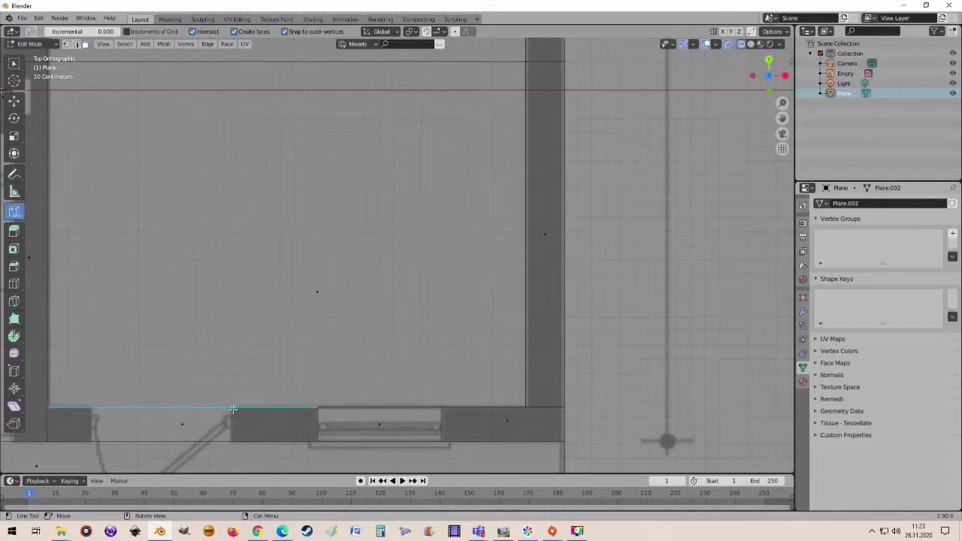
Cut through the bottom wall at both edges of the door opening
{"action": "left_click", "coordinate": [230, 408]}
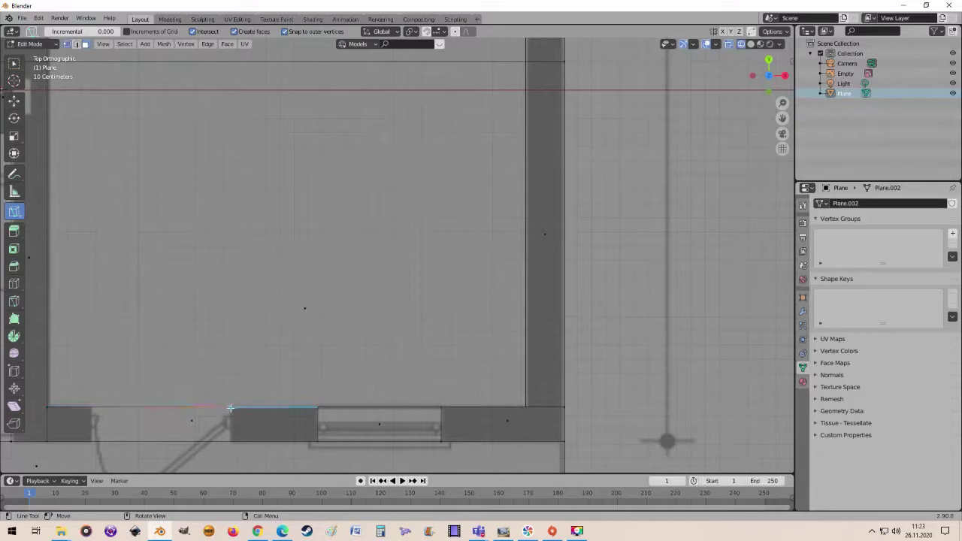
{"action": "left_click", "coordinate": [229, 442]}
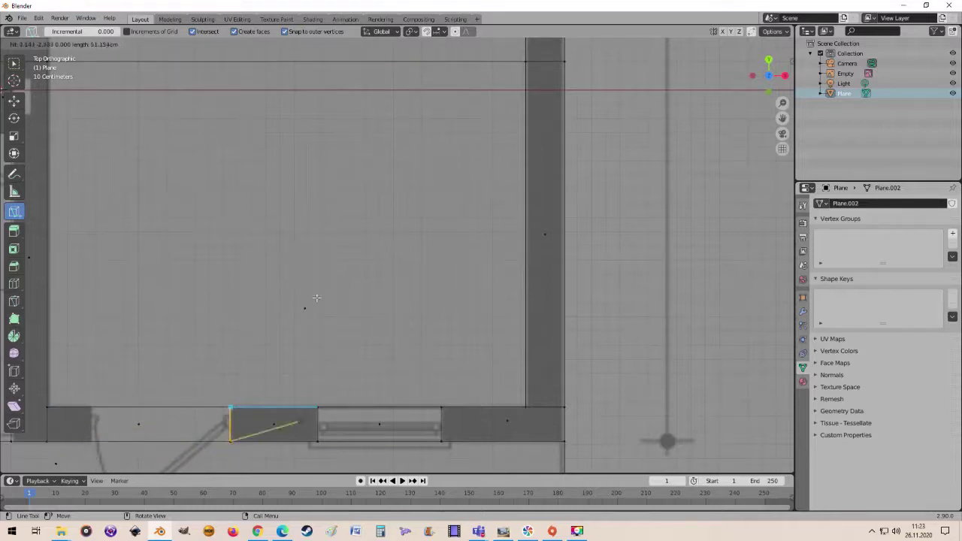
{"action": "key", "text": "Return"}
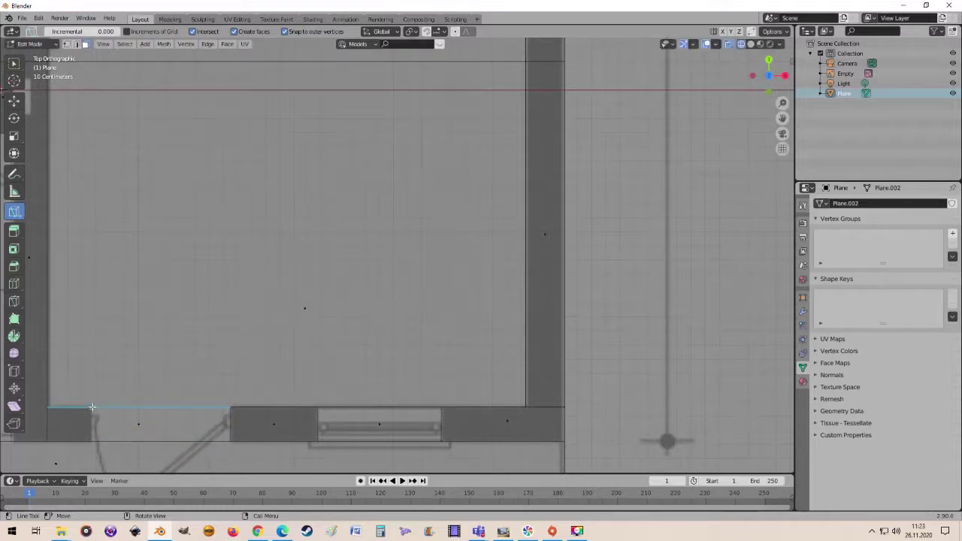
{"action": "left_click", "coordinate": [91, 407]}
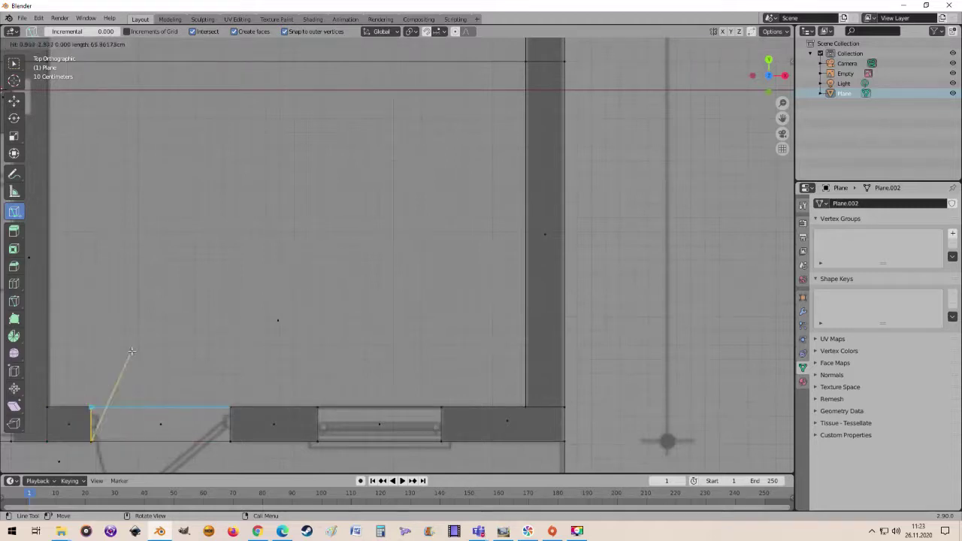
{"action": "key", "text": "Return"}
{"action": "scroll", "coordinate": [237, 285], "scroll_direction": "down", "scroll_amount": 5}
{"action": "scroll", "coordinate": [238, 285], "scroll_direction": "down", "scroll_amount": 2}
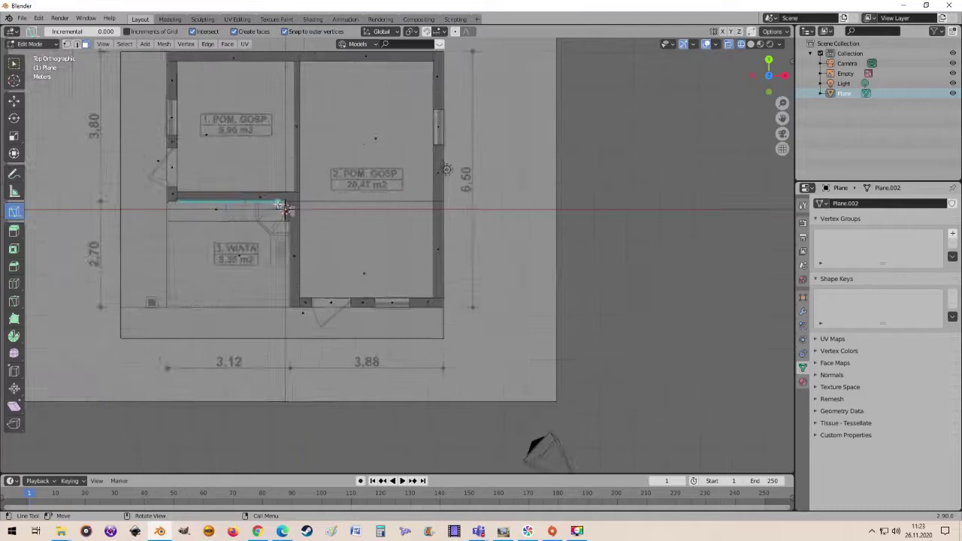
{"action": "scroll", "coordinate": [283, 215], "scroll_direction": "up", "scroll_amount": 1}
{"action": "scroll", "coordinate": [284, 213], "scroll_direction": "down", "scroll_amount": 1}
{"action": "scroll", "coordinate": [315, 248], "scroll_direction": "up", "scroll_amount": 2}
{"action": "scroll", "coordinate": [338, 282], "scroll_direction": "up", "scroll_amount": 2}
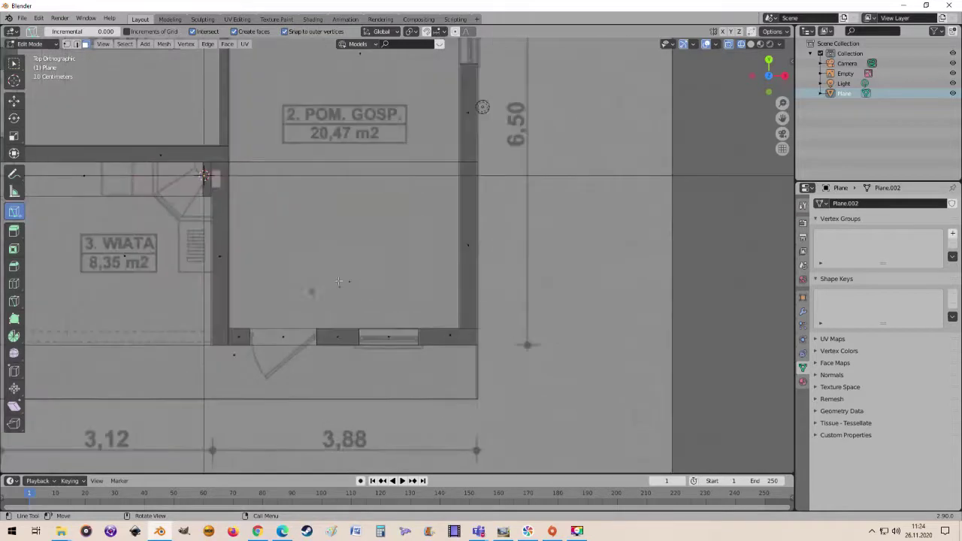
{"action": "scroll", "coordinate": [350, 250], "scroll_direction": "down", "scroll_amount": 2}
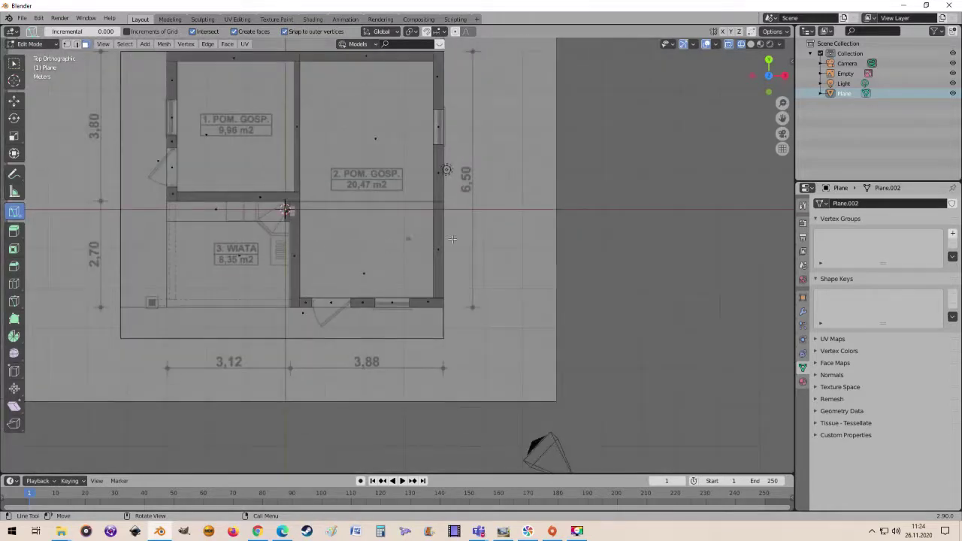
{"action": "left_click_drag", "start_coordinate": [783, 118], "coordinate": [823, 183]}
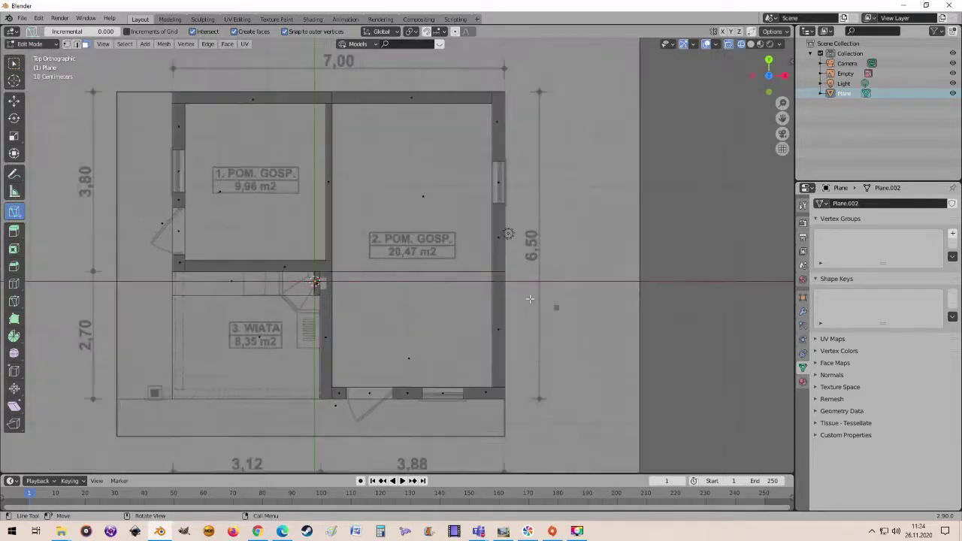
{"action": "scroll", "coordinate": [528, 298], "scroll_direction": "up", "scroll_amount": 1}
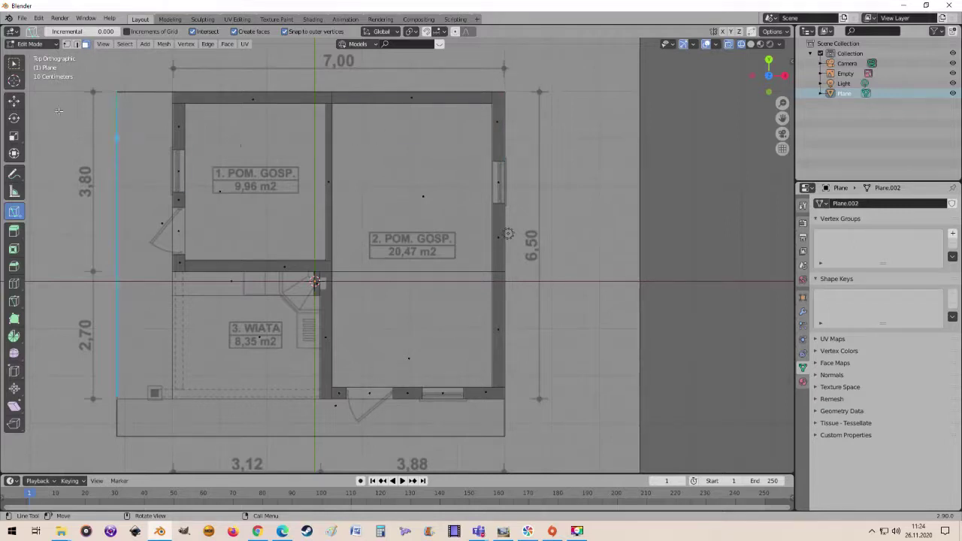
Switch to box select and pick room 1's top-left, top, right wall strips and central partition
{"action": "left_click", "coordinate": [13, 63]}
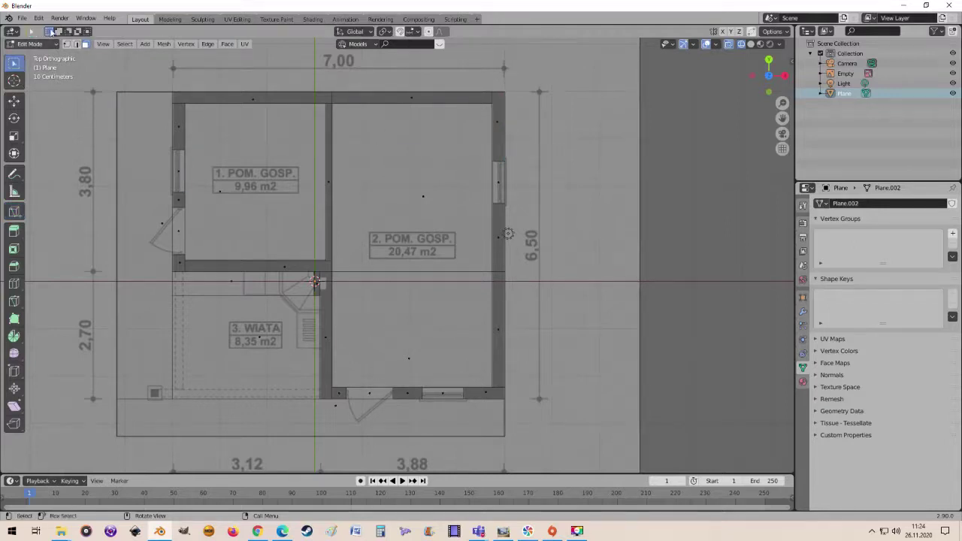
{"action": "left_click", "coordinate": [180, 126]}
{"action": "left_click", "coordinate": [250, 100], "text": "ctrl"}
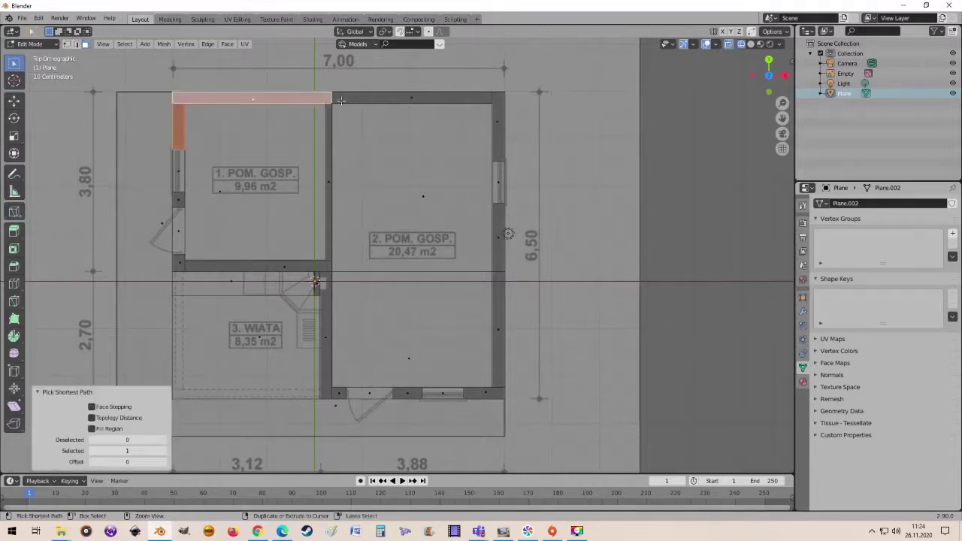
{"action": "left_click", "coordinate": [409, 100], "text": "ctrl"}
{"action": "left_click", "coordinate": [499, 125], "text": "ctrl"}
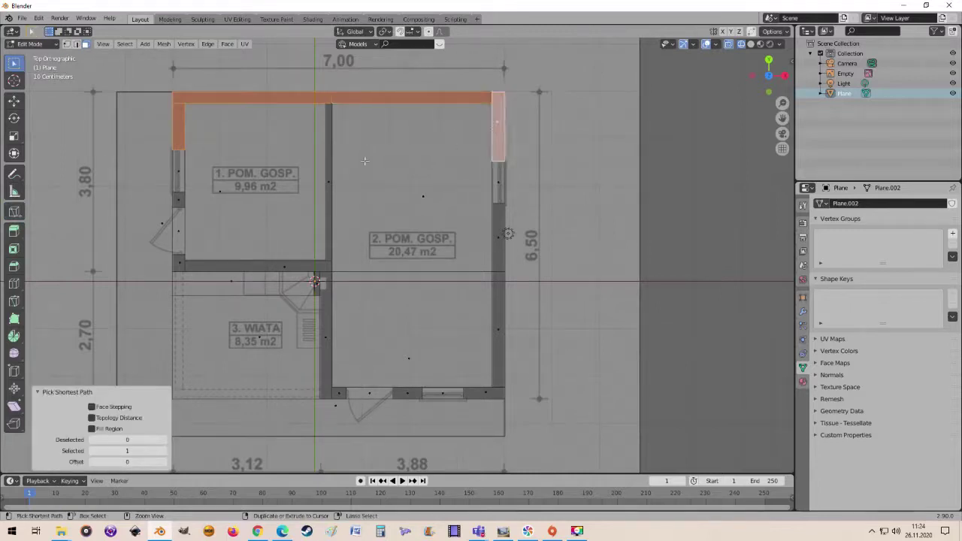
{"action": "left_click", "coordinate": [327, 182], "text": "ctrl"}
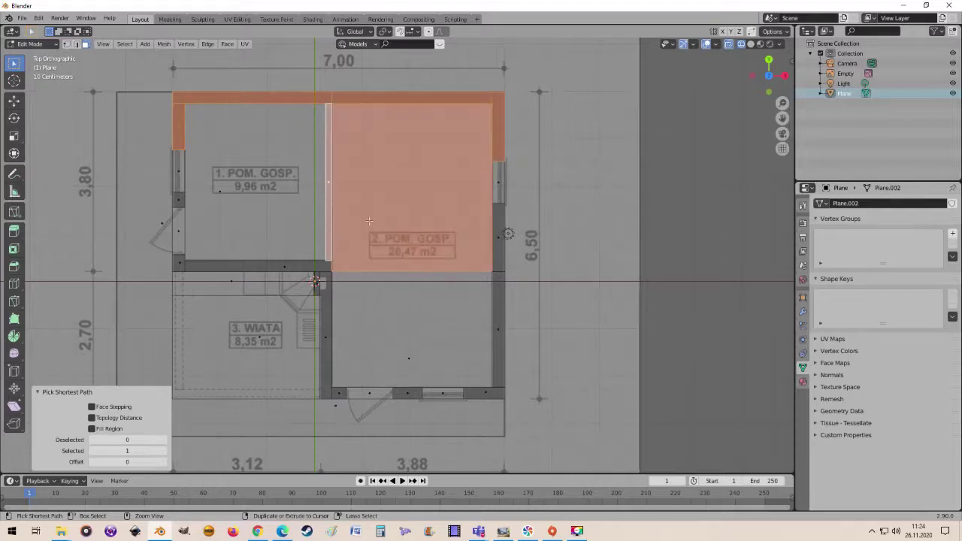
{"action": "mouse_move", "coordinate": [369, 220]}
{"action": "middle_mouse_down"}
{"action": "mouse_move", "coordinate": [398, 219]}
{"action": "mouse_move", "coordinate": [379, 254]}
{"action": "middle_mouse_up"}
Restart the selection with the central partition, then add the top-left, top, top-right and right strips
{"action": "left_click", "coordinate": [380, 254]}
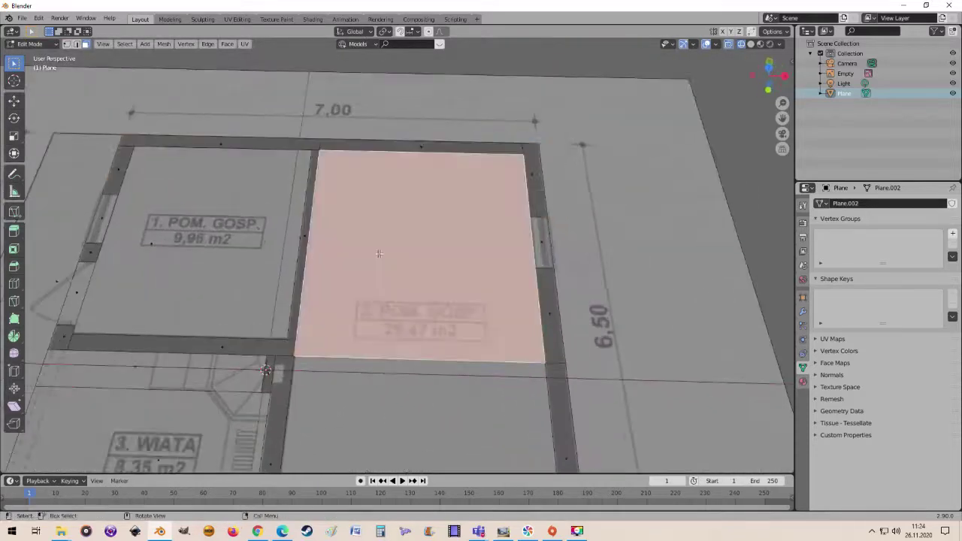
{"action": "left_click", "coordinate": [304, 239]}
{"action": "scroll", "coordinate": [307, 238], "scroll_direction": "down", "scroll_amount": 2}
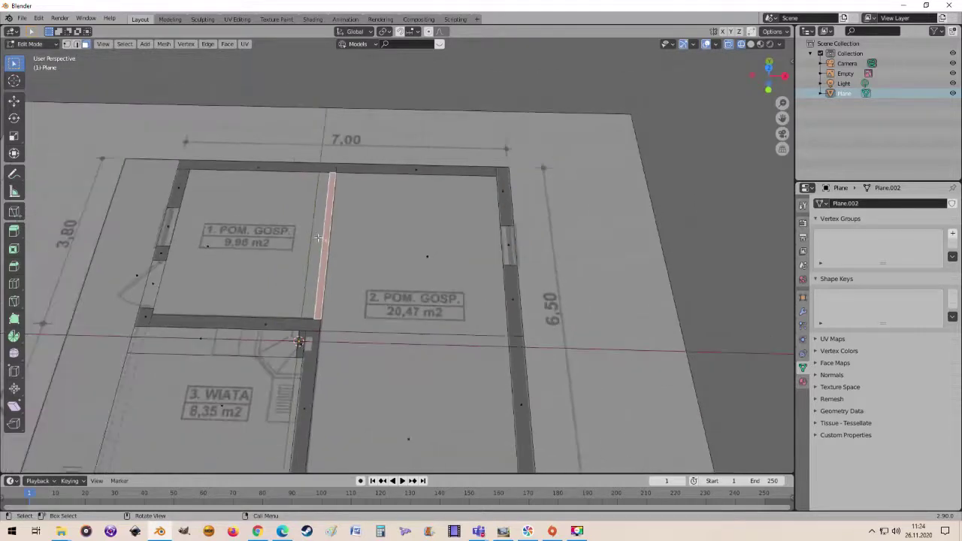
{"action": "mouse_move", "coordinate": [319, 239]}
{"action": "middle_mouse_down"}
{"action": "mouse_move", "coordinate": [334, 286]}
{"action": "mouse_move", "coordinate": [319, 297]}
{"action": "middle_mouse_up"}
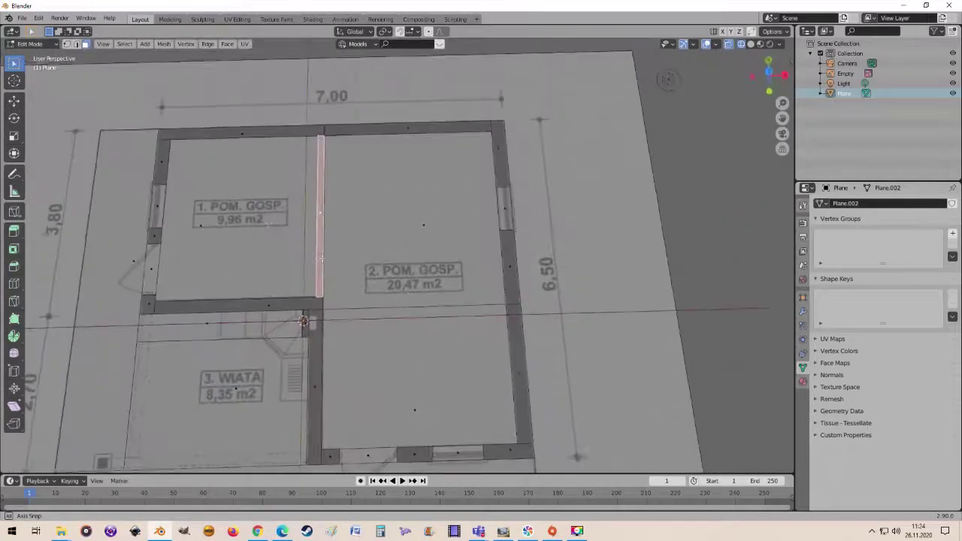
{"action": "left_click", "coordinate": [164, 160], "text": "shift"}
{"action": "left_click", "coordinate": [251, 131], "text": "shift"}
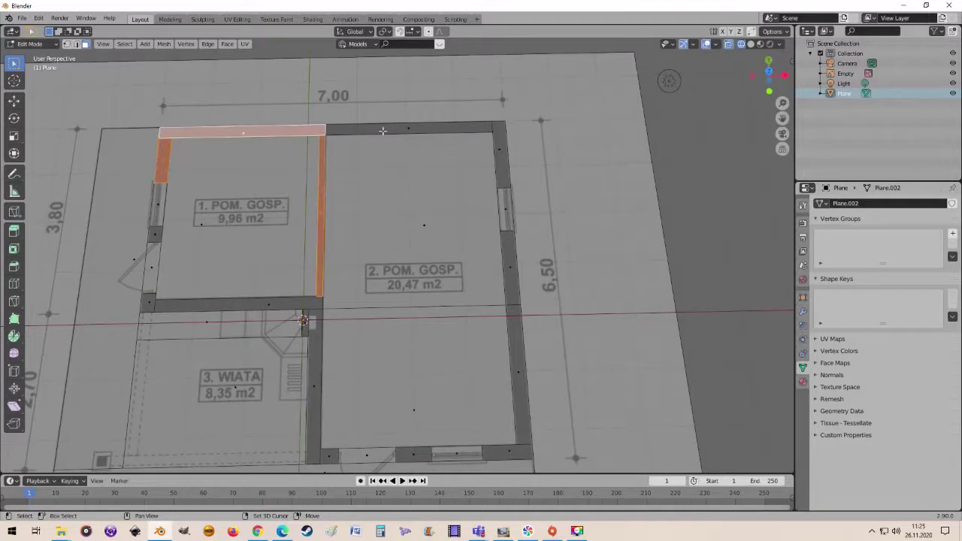
{"action": "left_click", "coordinate": [383, 131], "text": "shift"}
{"action": "left_click", "coordinate": [497, 153], "text": "shift"}
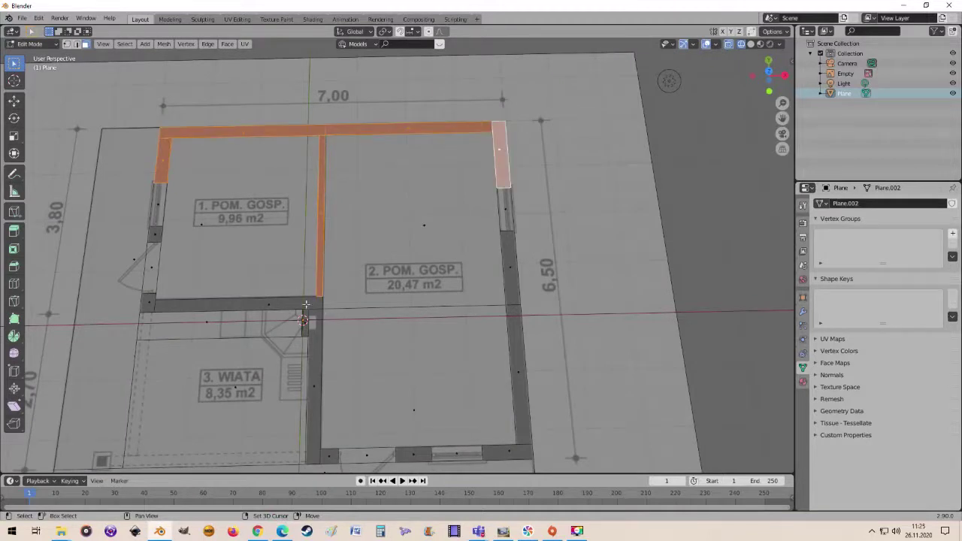
Add the wall below room 1, the corner squares and the partition down to the bottom wall
{"action": "left_click", "coordinate": [265, 304], "text": "shift"}
{"action": "left_click", "coordinate": [155, 305], "text": "shift"}
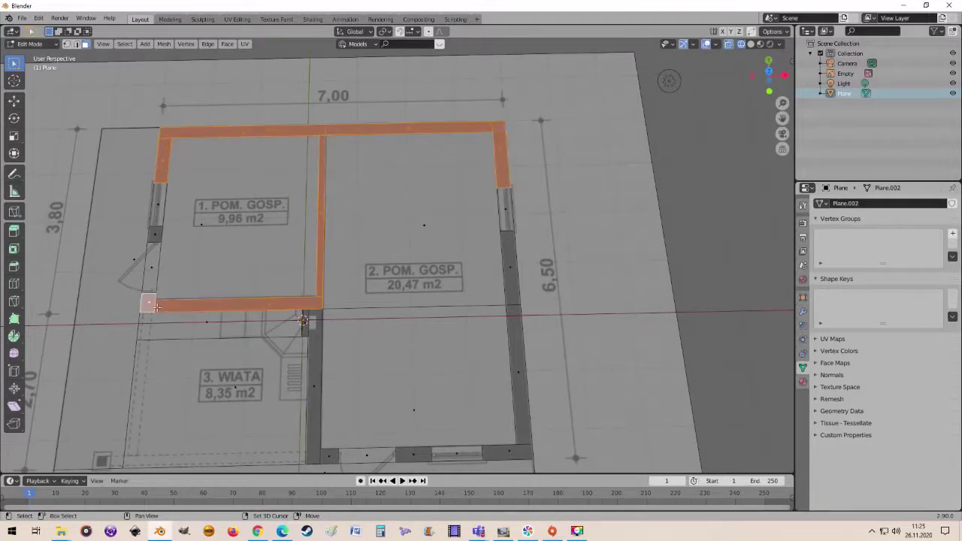
{"action": "left_click", "coordinate": [303, 322], "text": "shift"}
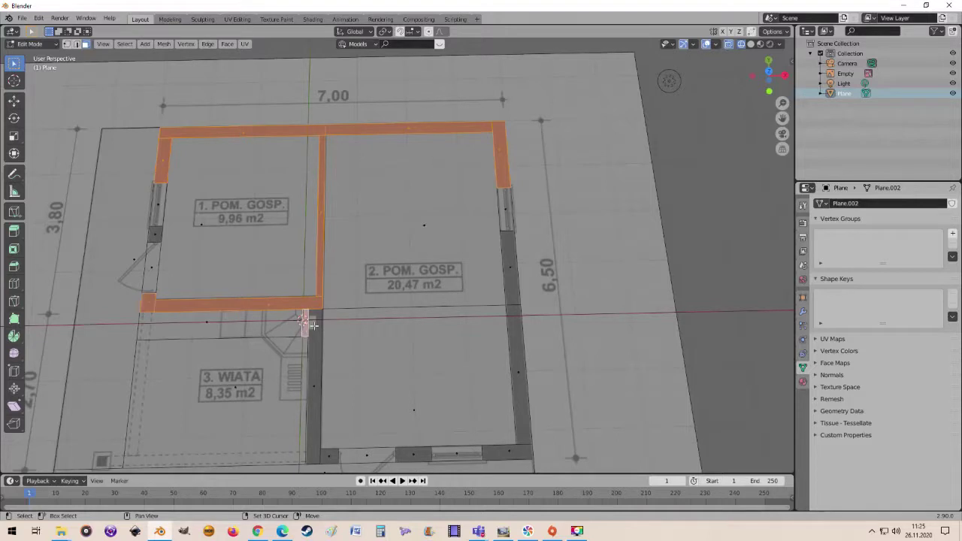
{"action": "left_click", "coordinate": [317, 408], "text": "shift"}
{"action": "left_click", "coordinate": [331, 455], "text": "shift"}
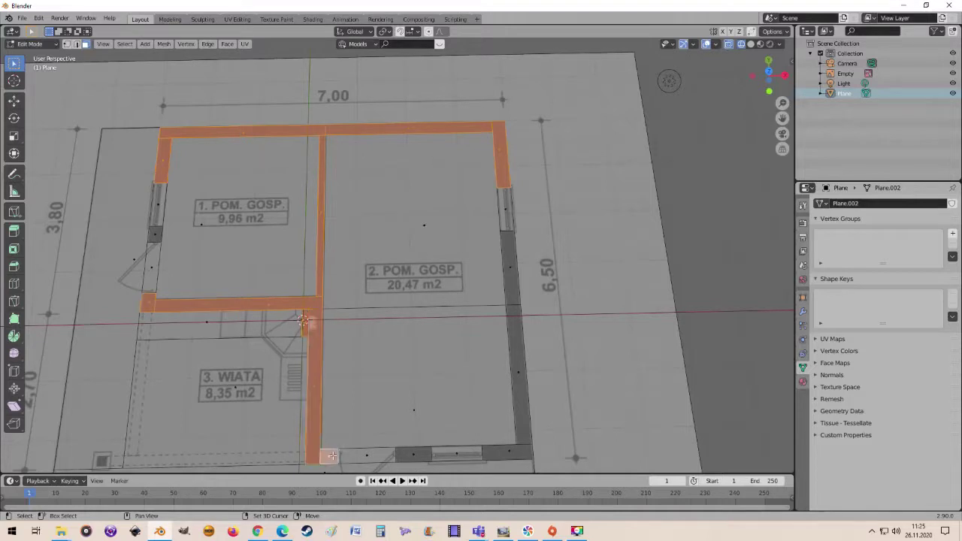
{"action": "middle_click_drag", "start_coordinate": [384, 204], "coordinate": [364, 220]}
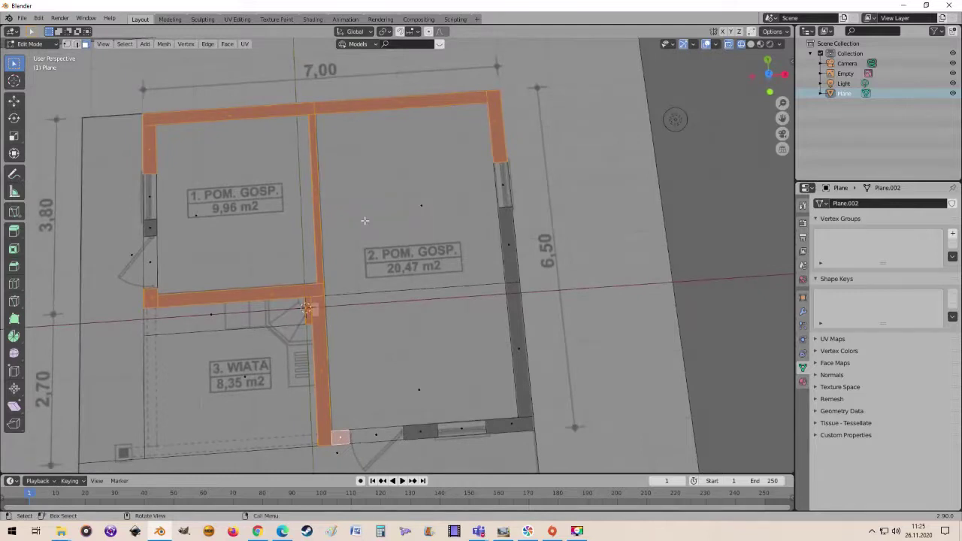
{"action": "middle_click_drag", "start_coordinate": [374, 213], "coordinate": [355, 212]}
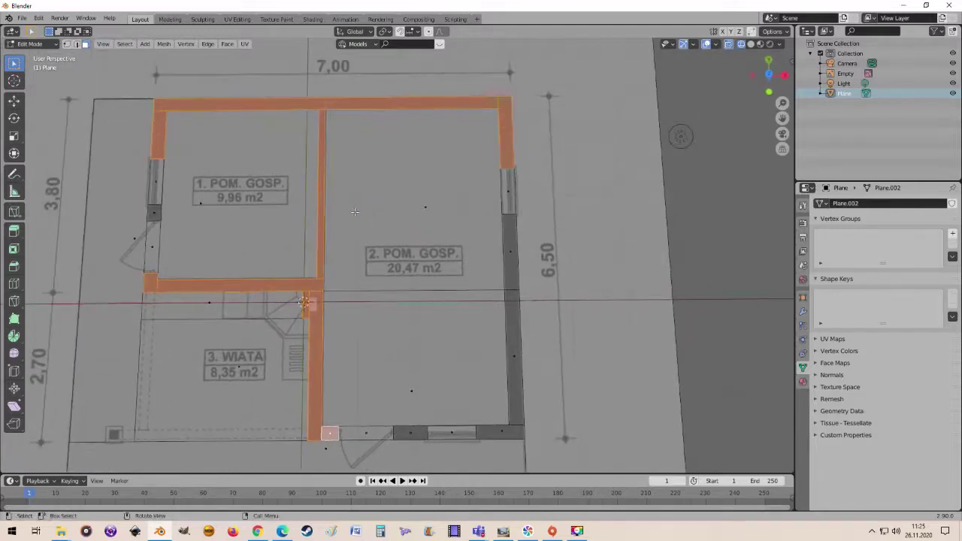
Dissolve the selected wall faces, then dissolve the lower right wall segments and corner into one face
{"action": "key", "text": "ctrl+x"}
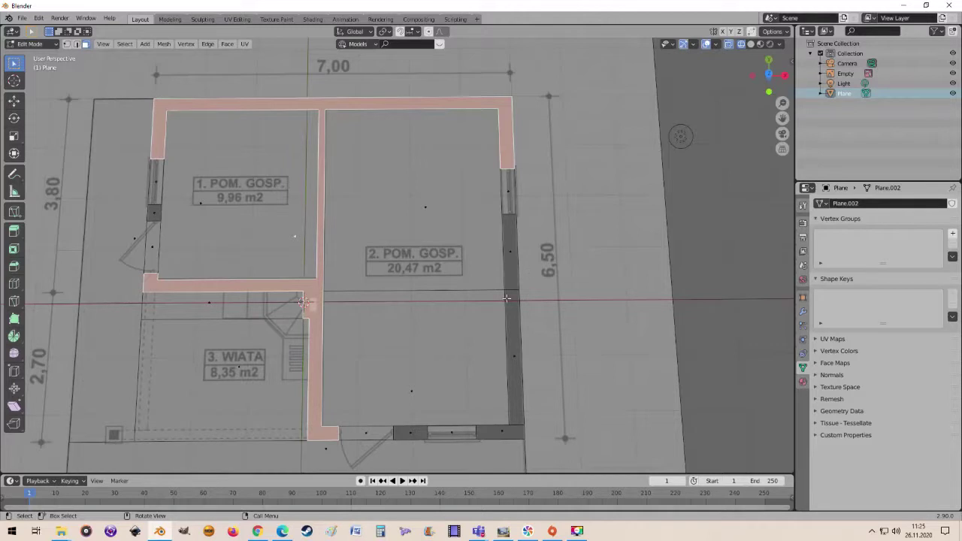
{"action": "left_click", "coordinate": [512, 251]}
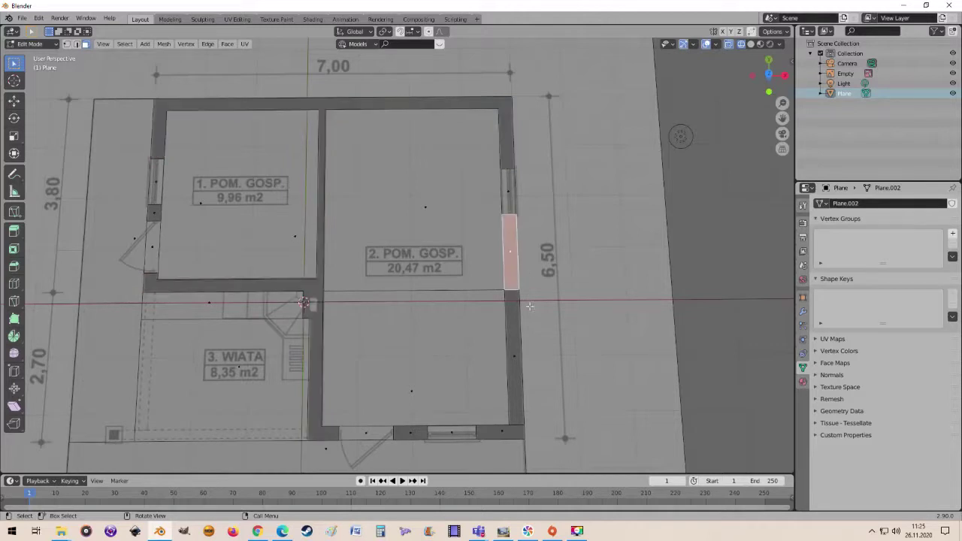
{"action": "left_click", "coordinate": [515, 352], "text": "shift"}
{"action": "left_click", "coordinate": [504, 429], "text": "shift"}
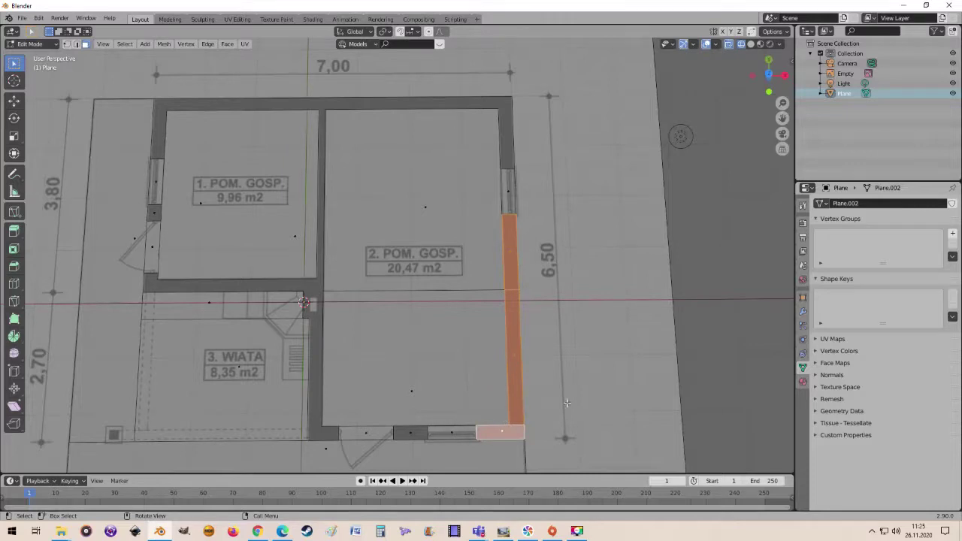
{"action": "key", "text": "ctrl+x"}
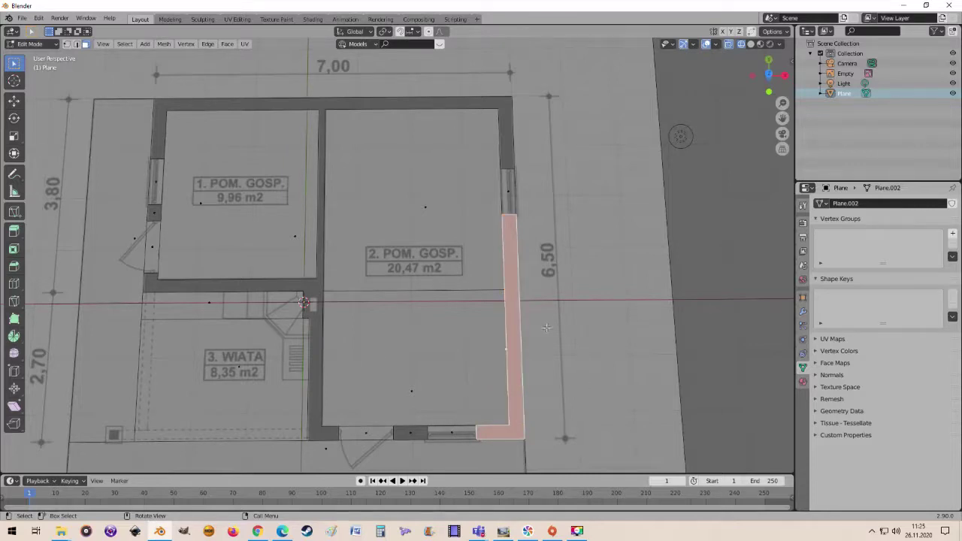
{"action": "scroll", "coordinate": [538, 323], "scroll_direction": "down", "scroll_amount": 1}
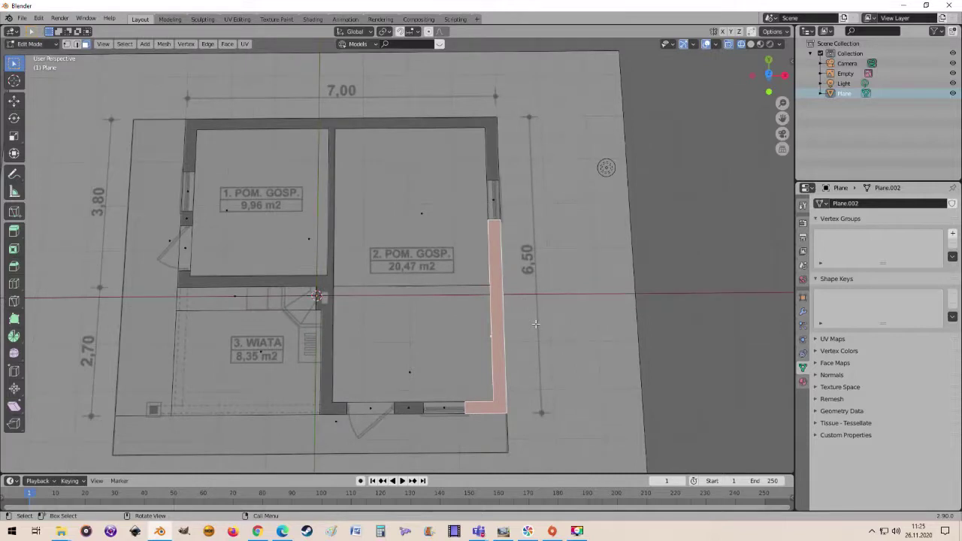
Merge room 2's two floor faces into one and select the wall faces around room 1
{"action": "left_click", "coordinate": [420, 215]}
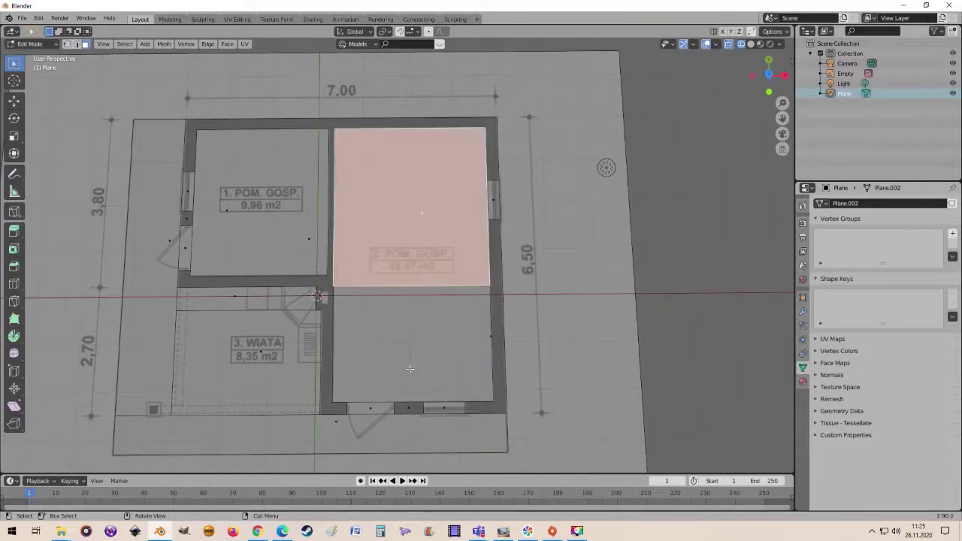
{"action": "left_click", "coordinate": [410, 368], "text": "shift"}
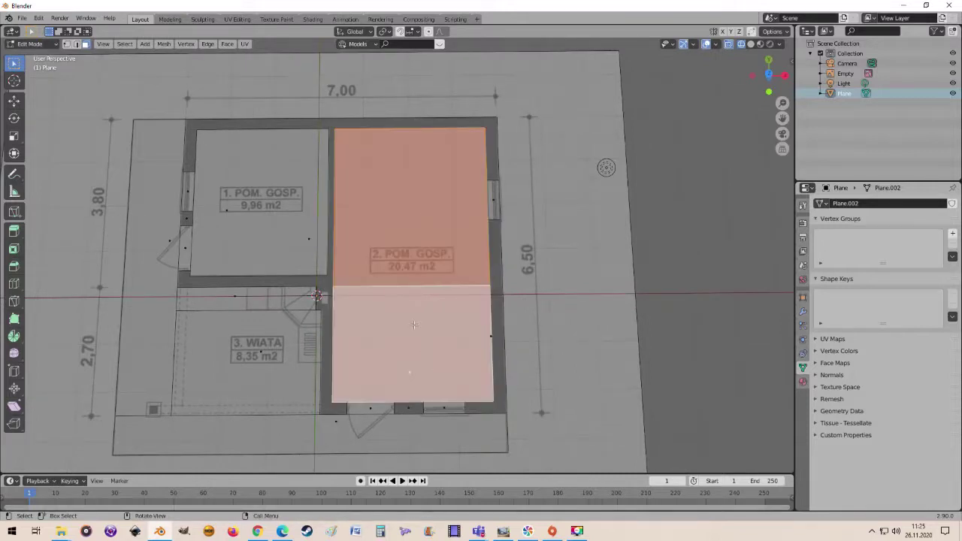
{"action": "key", "text": "ctrl+x"}
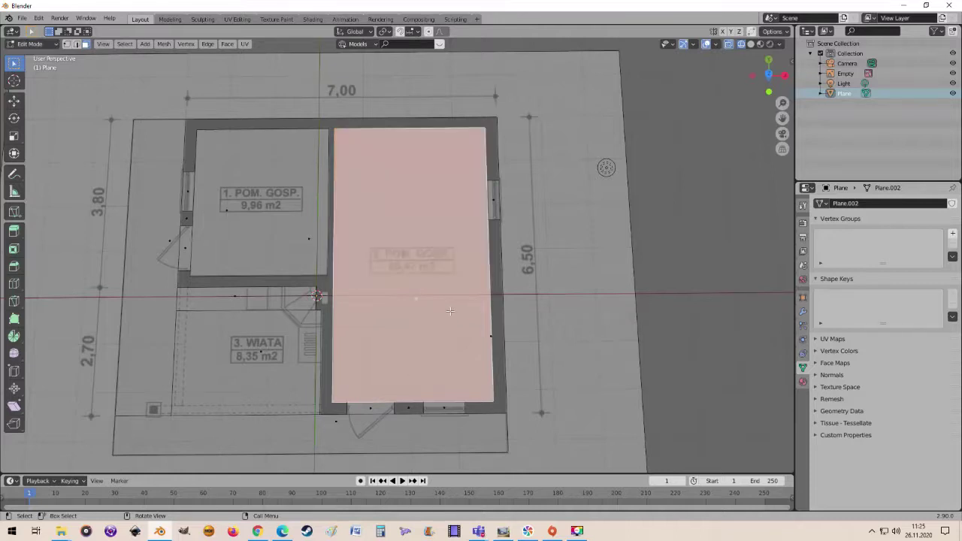
{"action": "left_click", "coordinate": [248, 211]}
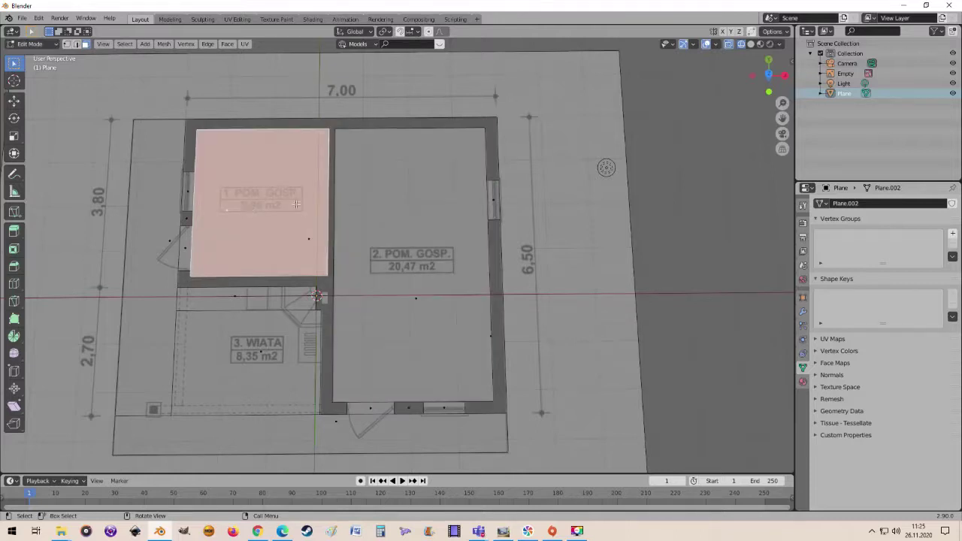
{"action": "key", "text": "ctrl+i"}
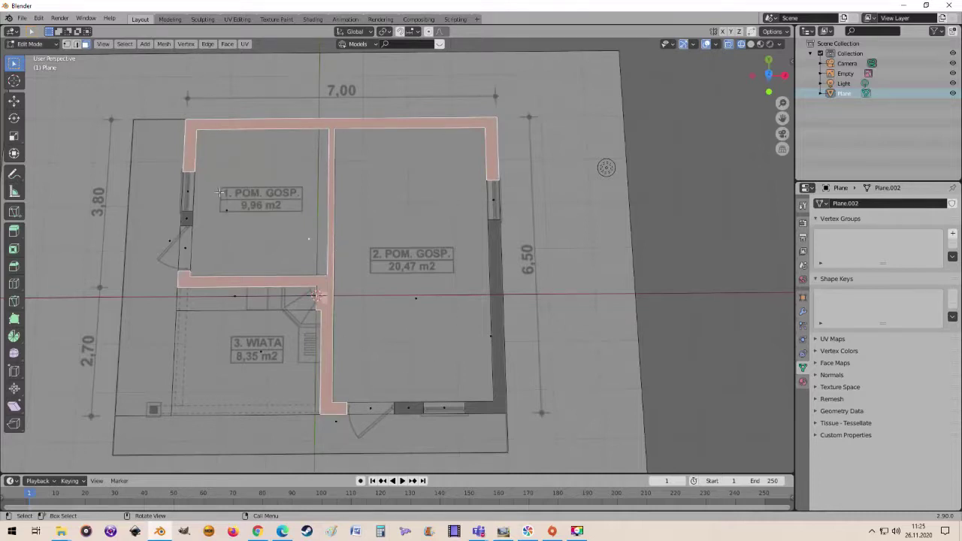
Merge the left strip, WIATA face, bottom strip and between-rooms strip into one L-shaped face
{"action": "left_click", "coordinate": [171, 242]}
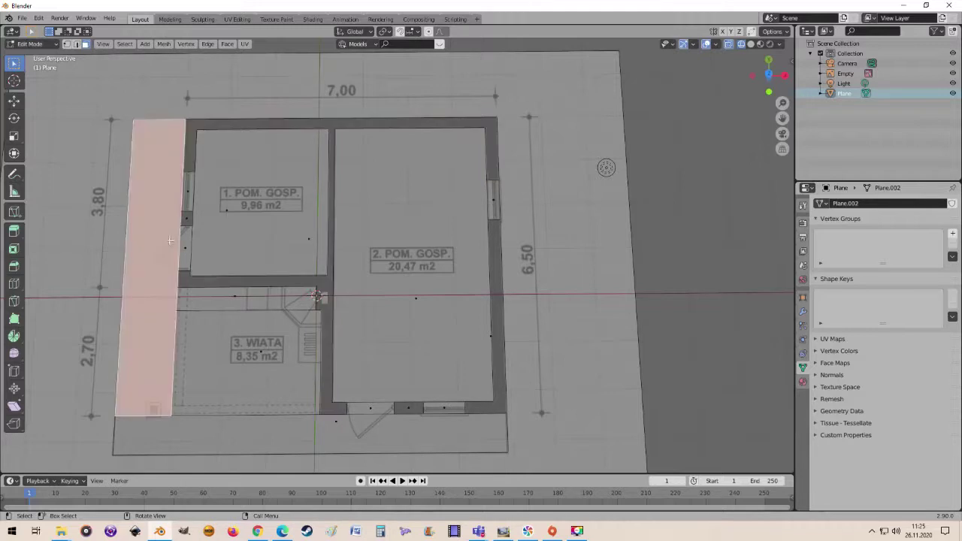
{"action": "left_click", "coordinate": [248, 391], "text": "shift"}
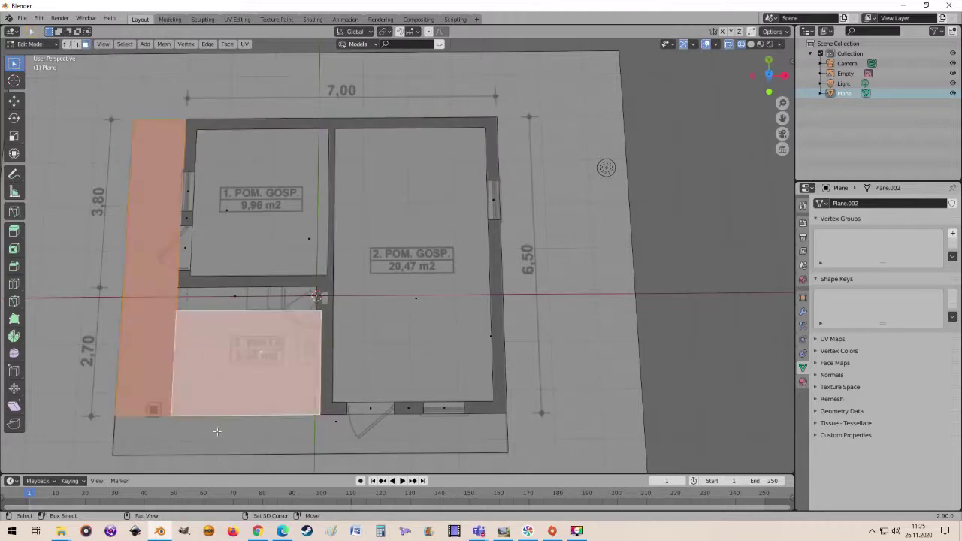
{"action": "left_click", "coordinate": [341, 429], "text": "shift"}
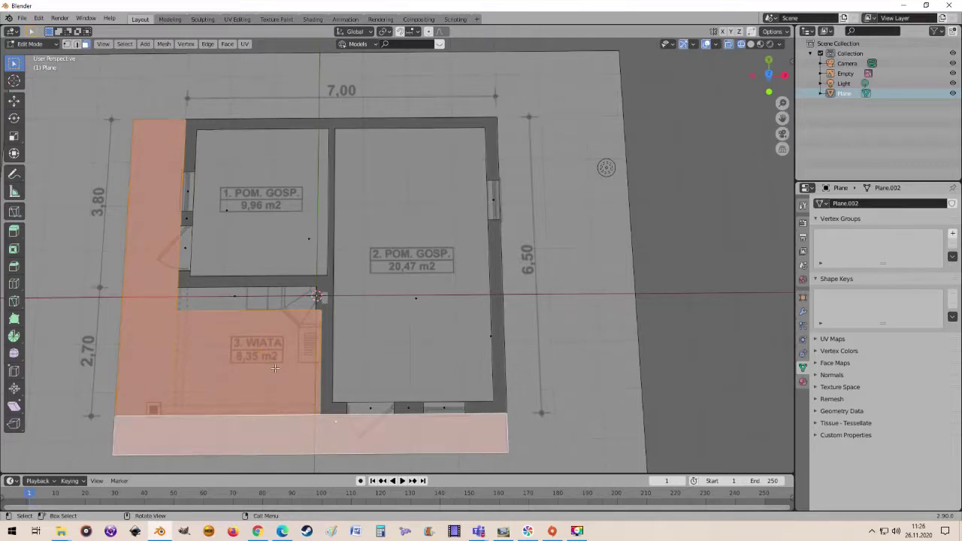
{"action": "key", "text": "ctrl+x"}
{"action": "scroll", "coordinate": [253, 340], "scroll_direction": "down", "scroll_amount": 1}
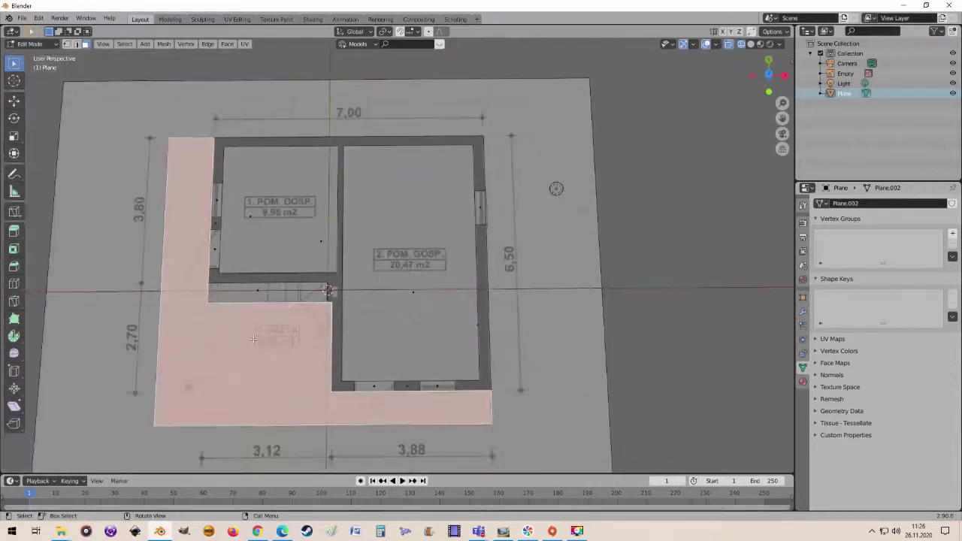
{"action": "left_click", "coordinate": [259, 291], "text": "shift"}
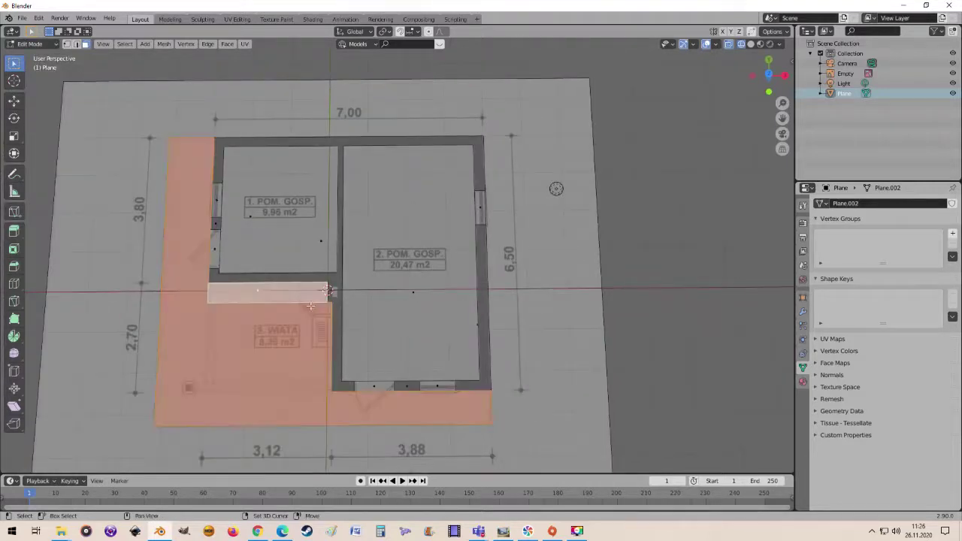
{"action": "key", "text": "ctrl+x"}
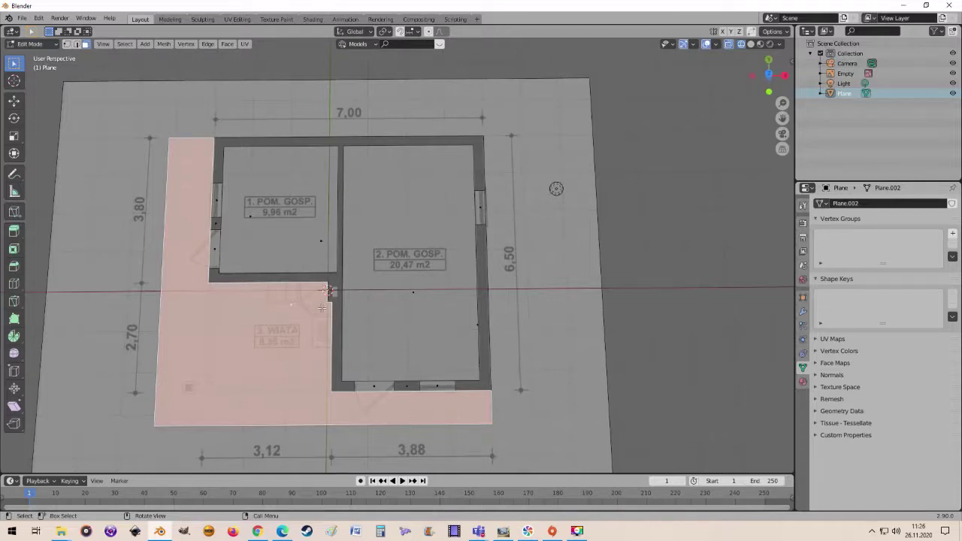
Select the top, left, right and bottom wall faces plus the small left segment, excluding the L-shaped face
{"action": "left_click", "coordinate": [342, 144]}
{"action": "left_click", "coordinate": [323, 240]}
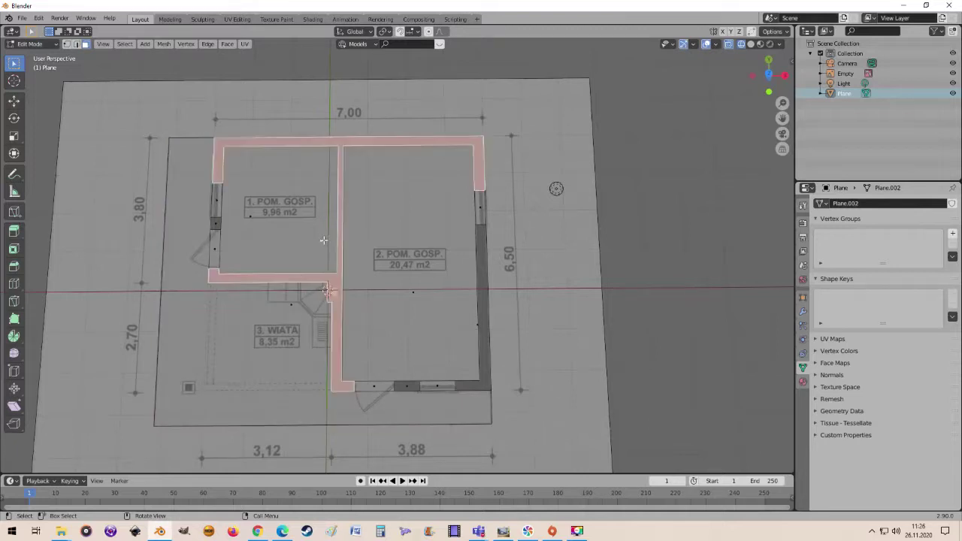
{"action": "left_click", "coordinate": [482, 323], "text": "shift"}
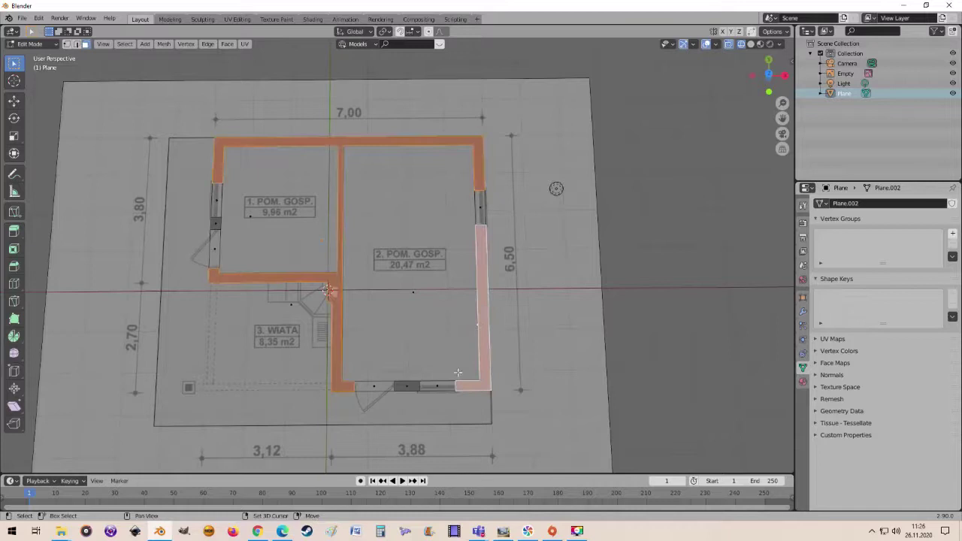
{"action": "left_click", "coordinate": [409, 387], "text": "shift"}
{"action": "left_click", "coordinate": [216, 222], "text": "shift"}
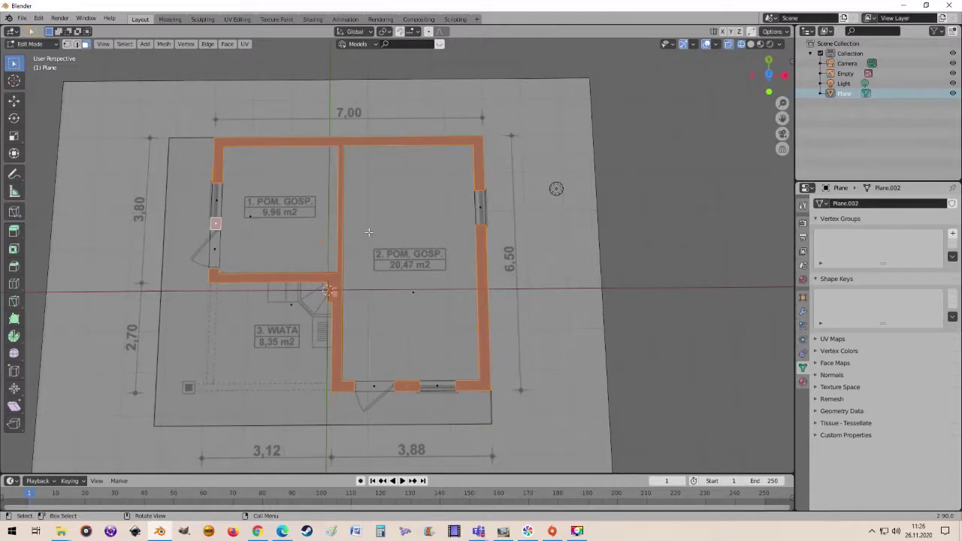
{"action": "scroll", "coordinate": [368, 232], "scroll_direction": "up", "scroll_amount": 1}
{"action": "scroll", "coordinate": [368, 233], "scroll_direction": "down", "scroll_amount": 2}
{"action": "mouse_move", "coordinate": [368, 232]}
{"action": "middle_mouse_down"}
{"action": "mouse_move", "coordinate": [306, 146]}
{"action": "mouse_move", "coordinate": [322, 163]}
{"action": "mouse_move", "coordinate": [383, 165]}
{"action": "mouse_move", "coordinate": [403, 111]}
{"action": "mouse_move", "coordinate": [398, 132]}
{"action": "mouse_move", "coordinate": [393, 118]}
{"action": "mouse_move", "coordinate": [422, 141]}
{"action": "mouse_move", "coordinate": [410, 146]}
{"action": "mouse_move", "coordinate": [429, 196]}
{"action": "middle_mouse_up"}
{"action": "mouse_move", "coordinate": [436, 232]}
{"action": "middle_mouse_down"}
{"action": "mouse_move", "coordinate": [414, 278]}
{"action": "mouse_move", "coordinate": [477, 281]}
{"action": "mouse_move", "coordinate": [503, 342]}
{"action": "mouse_move", "coordinate": [488, 251]}
{"action": "mouse_move", "coordinate": [522, 248]}
{"action": "mouse_move", "coordinate": [522, 230]}
{"action": "mouse_move", "coordinate": [453, 329]}
{"action": "middle_mouse_up"}
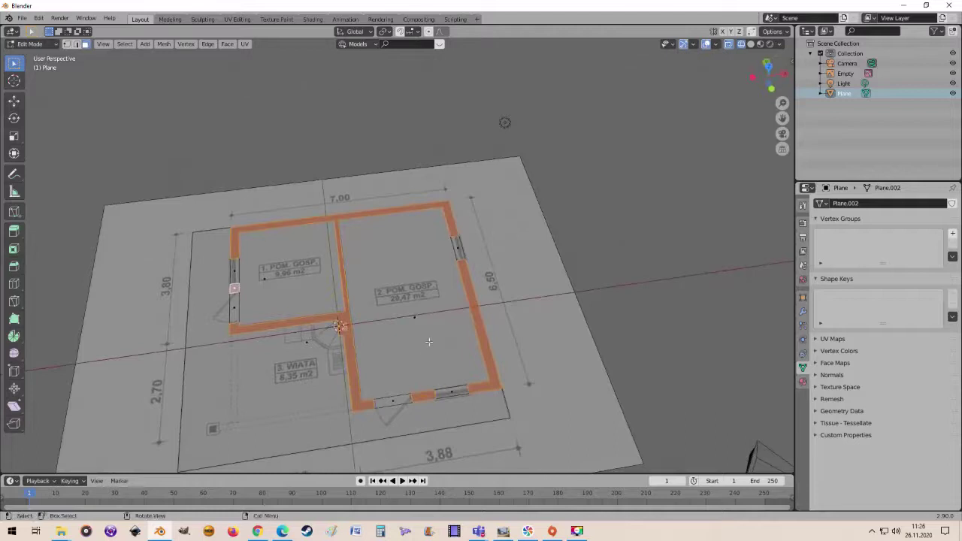
Clear the face selection and select the plan's outer outline edge loop in Edge select mode
{"action": "mouse_move", "coordinate": [384, 344]}
{"action": "middle_mouse_down"}
{"action": "mouse_move", "coordinate": [346, 327]}
{"action": "mouse_move", "coordinate": [354, 311]}
{"action": "middle_mouse_up"}
{"action": "key", "text": "a"}
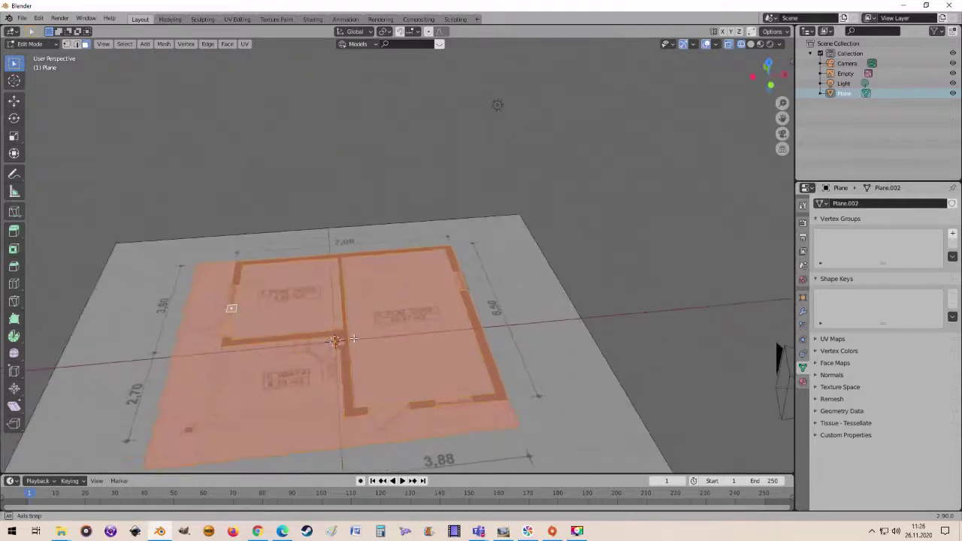
{"action": "scroll", "coordinate": [215, 416], "scroll_direction": "down", "scroll_amount": 2}
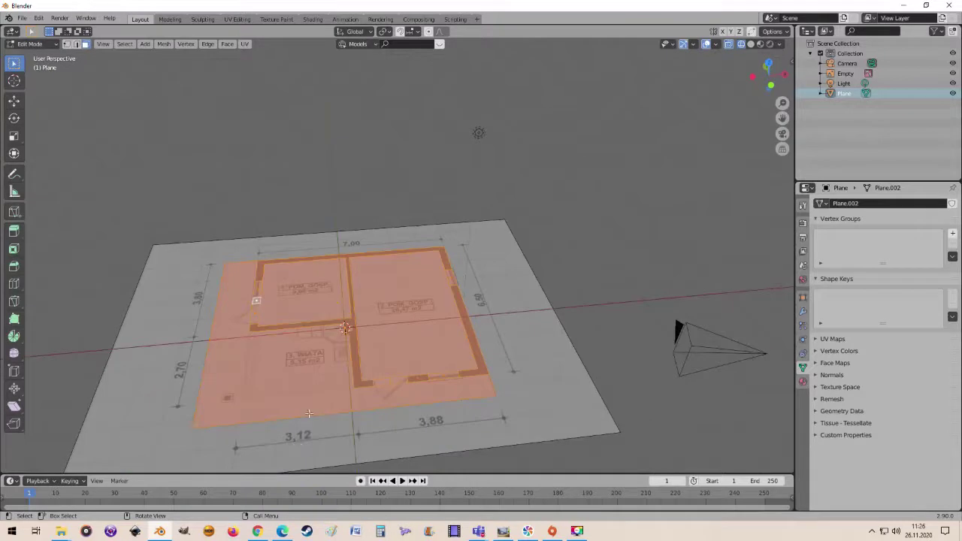
{"action": "left_click", "coordinate": [343, 424]}
{"action": "key", "text": "alt"}
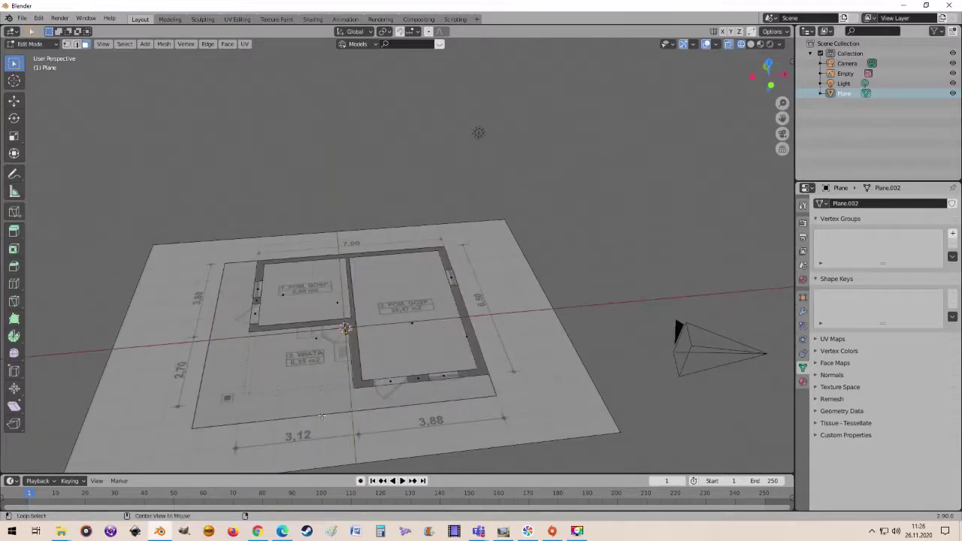
{"action": "left_click", "coordinate": [75, 44]}
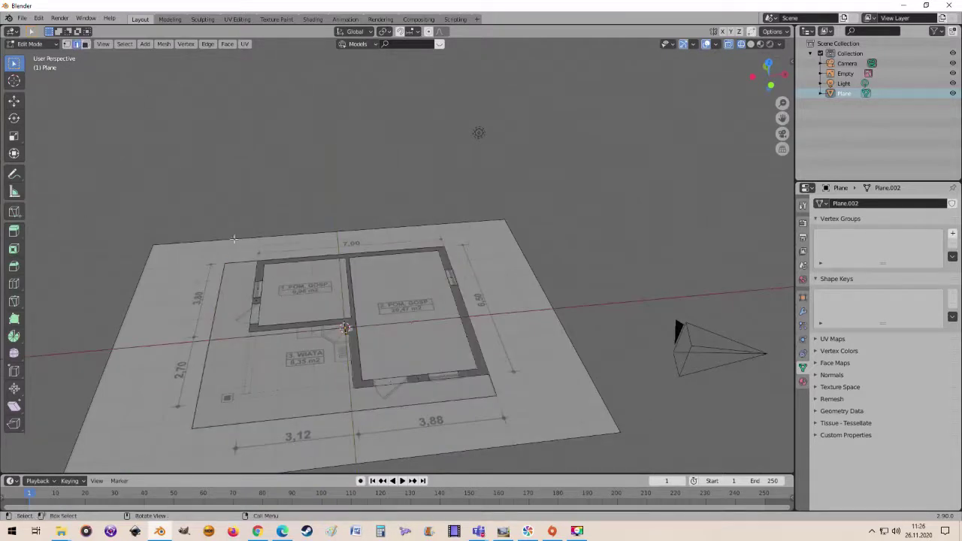
{"action": "middle_click_drag", "start_coordinate": [375, 409], "coordinate": [406, 394]}
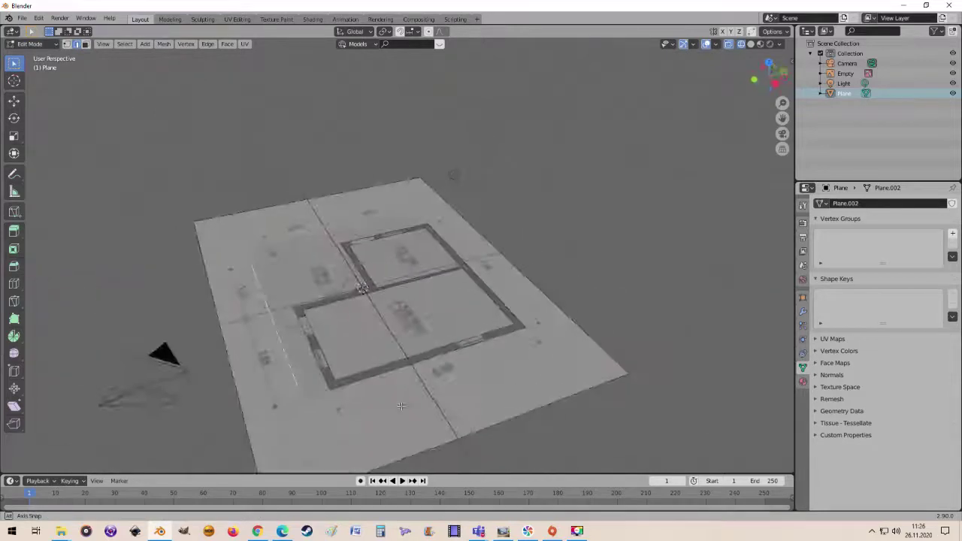
{"action": "left_click", "coordinate": [410, 419], "text": "alt"}
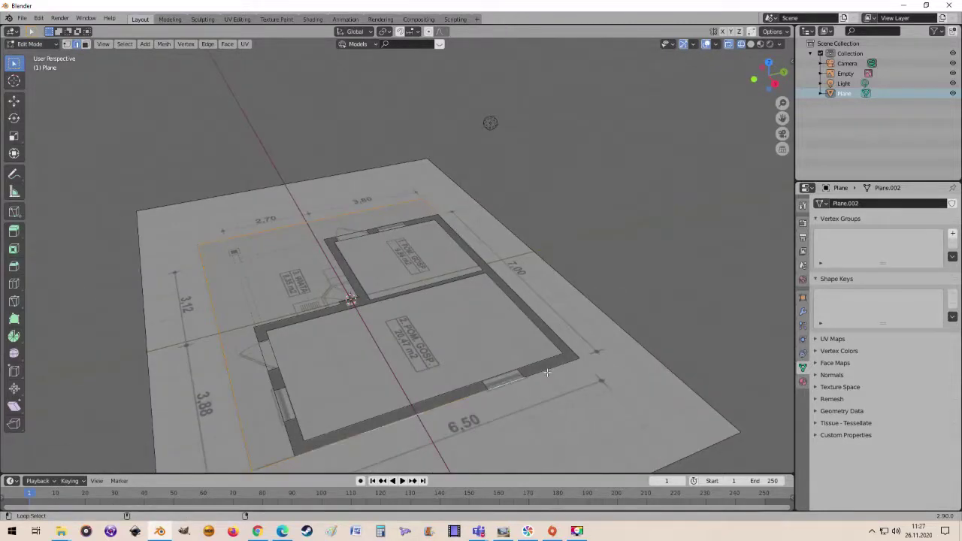
Try a vertical Z move of the outline, cancel it, and switch to front orthographic view
{"action": "mouse_move", "coordinate": [563, 372]}
{"action": "middle_mouse_down"}
{"action": "mouse_move", "coordinate": [466, 383]}
{"action": "mouse_move", "coordinate": [570, 385]}
{"action": "mouse_move", "coordinate": [595, 349]}
{"action": "mouse_move", "coordinate": [583, 369]}
{"action": "middle_mouse_up"}
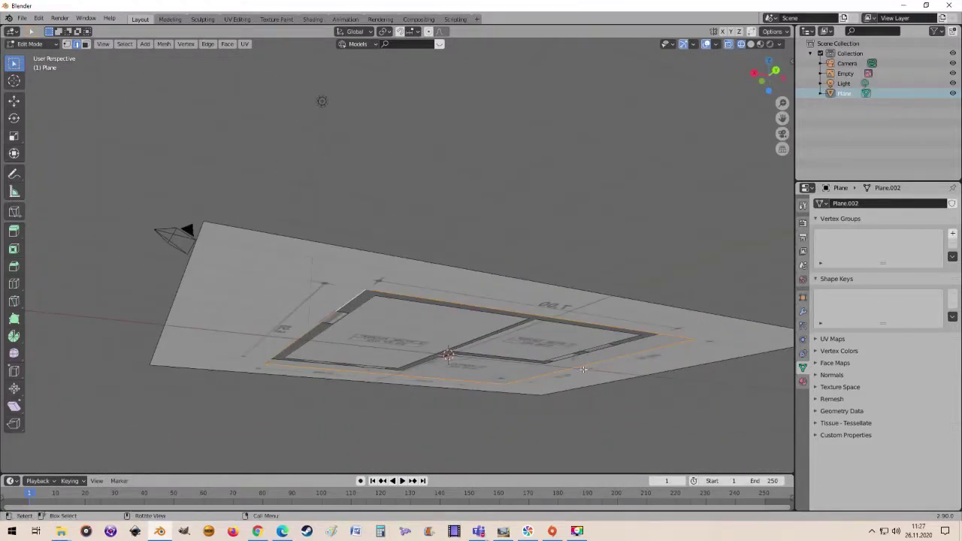
{"action": "key", "text": "g"}
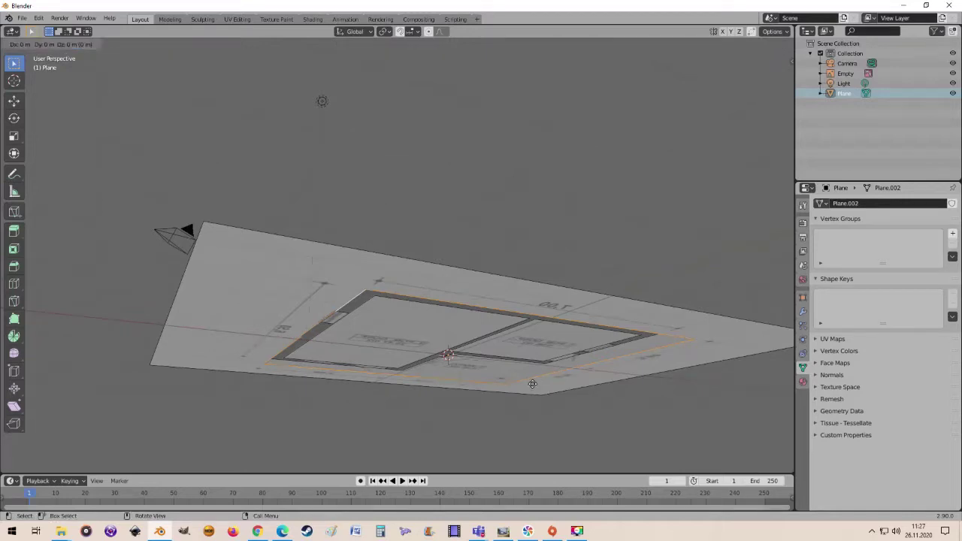
{"action": "key", "text": "z"}
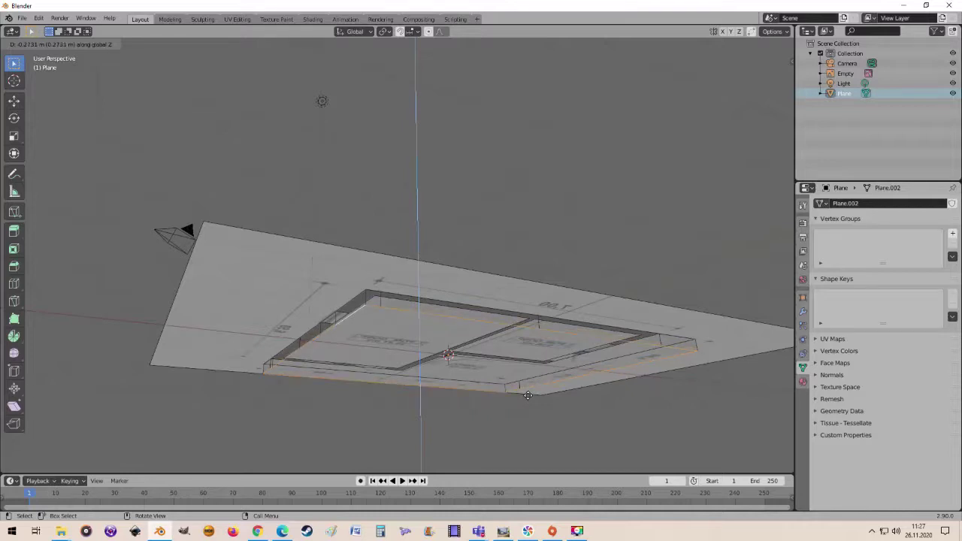
{"action": "key", "text": "Escape"}
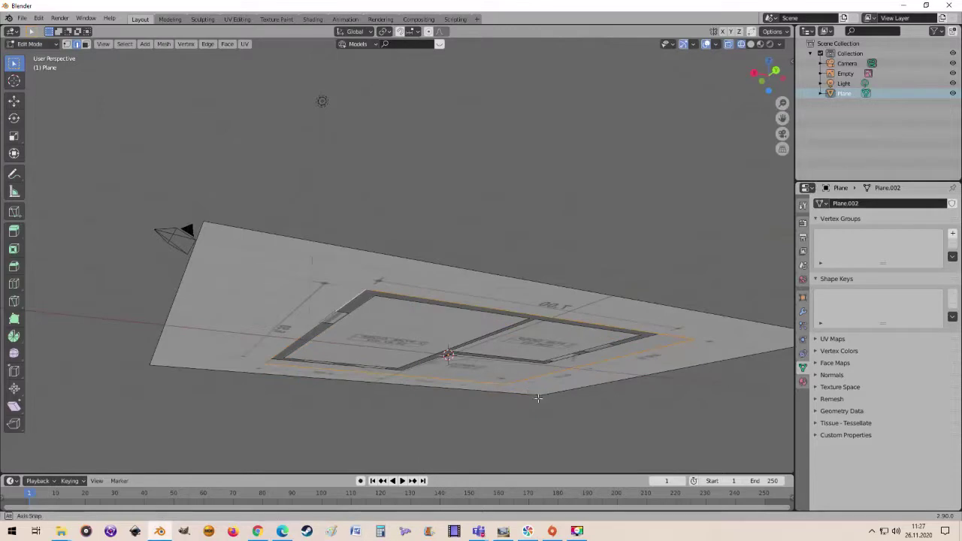
{"action": "mouse_move", "coordinate": [528, 395]}
{"action": "middle_mouse_down"}
{"action": "mouse_move", "coordinate": [567, 448]}
{"action": "mouse_move", "coordinate": [513, 399]}
{"action": "middle_mouse_up"}
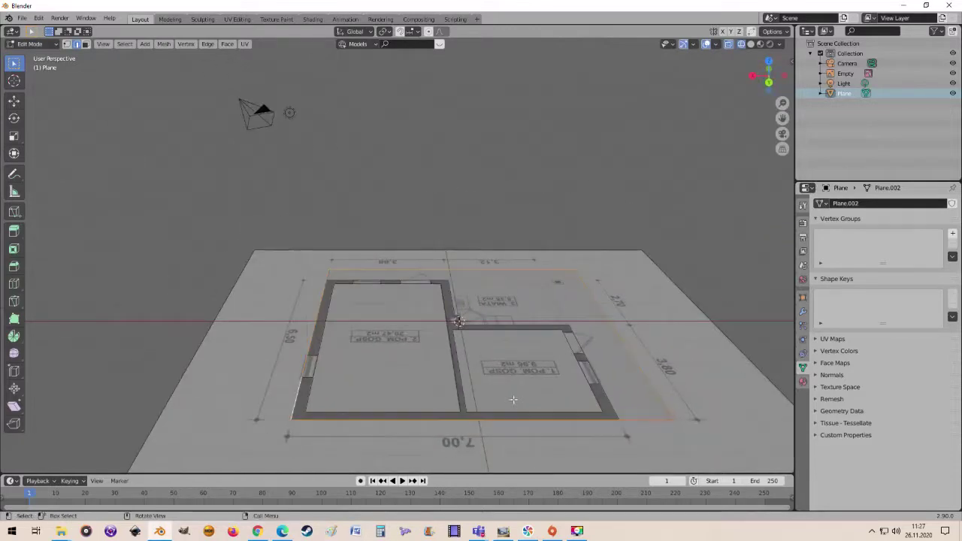
{"action": "key", "text": "KP_1"}
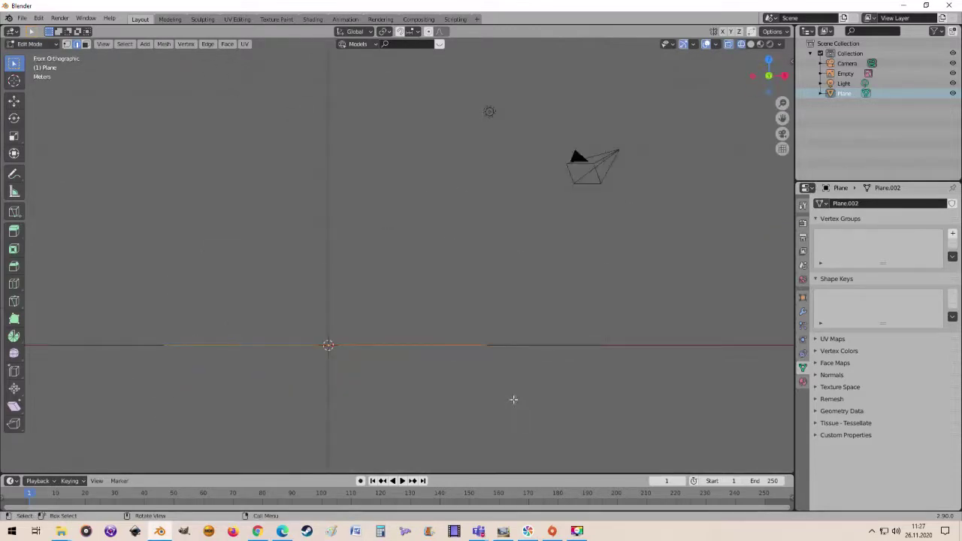
Extrude the outer outline 0.3 m straight down with Ctrl snapping to form the slab rim
{"action": "scroll", "coordinate": [402, 388], "scroll_direction": "up", "scroll_amount": 3}
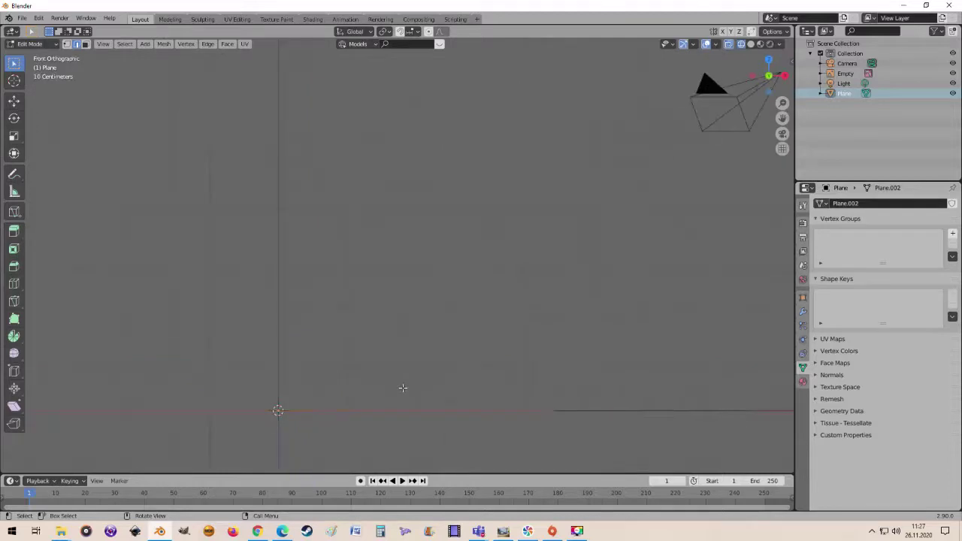
{"action": "scroll", "coordinate": [403, 388], "scroll_direction": "up", "scroll_amount": 1}
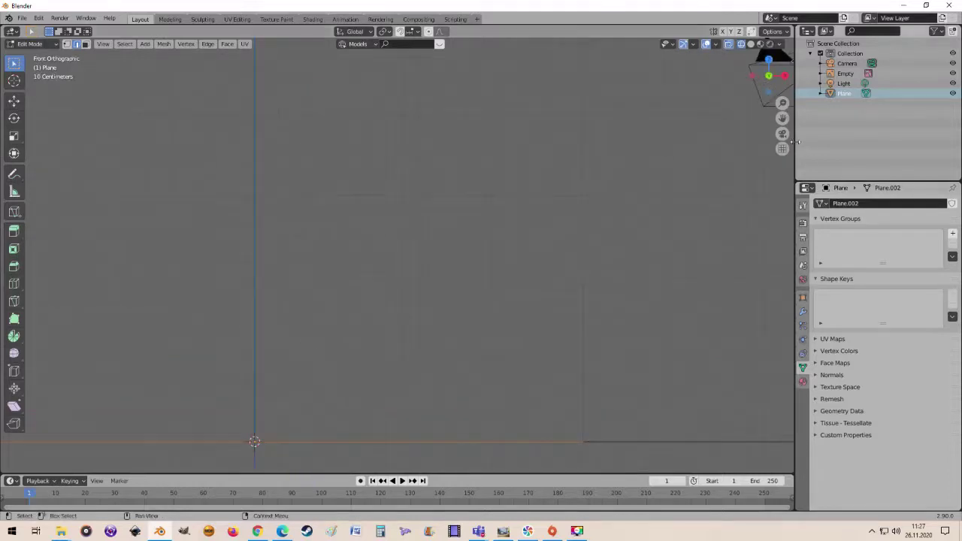
{"action": "left_click_drag", "start_coordinate": [782, 118], "coordinate": [781, 118]}
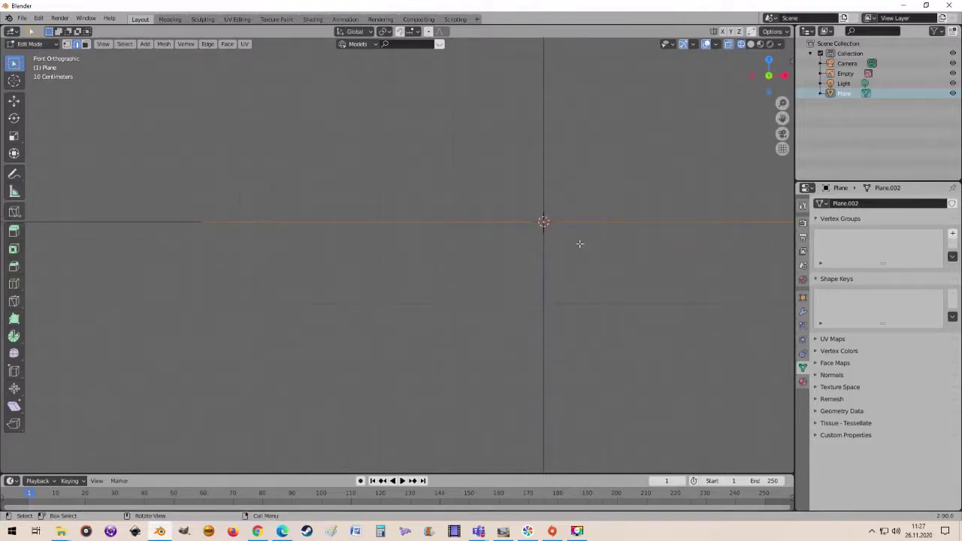
{"action": "key", "text": "g"}
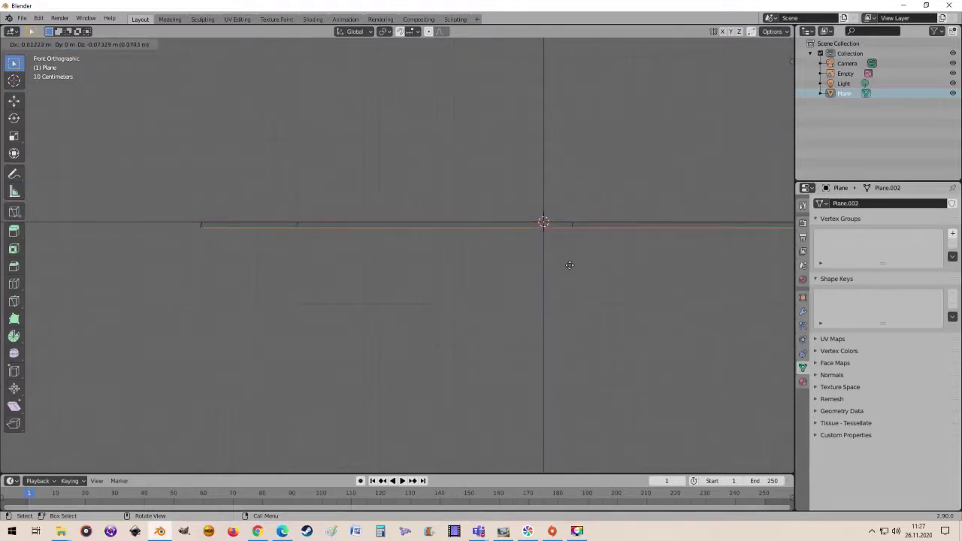
{"action": "type", "text": "z"}
{"action": "type", "text": "0"}
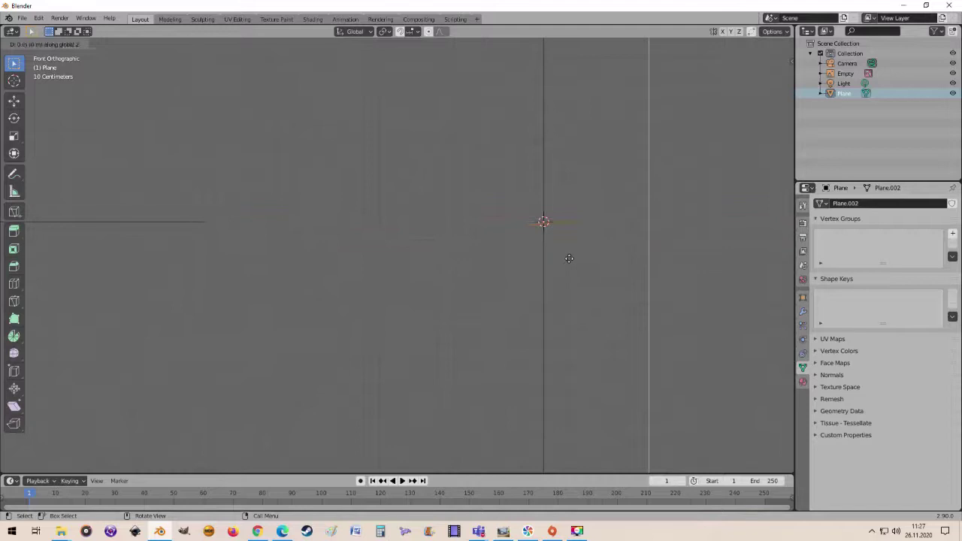
{"action": "key", "text": "BackSpace"}
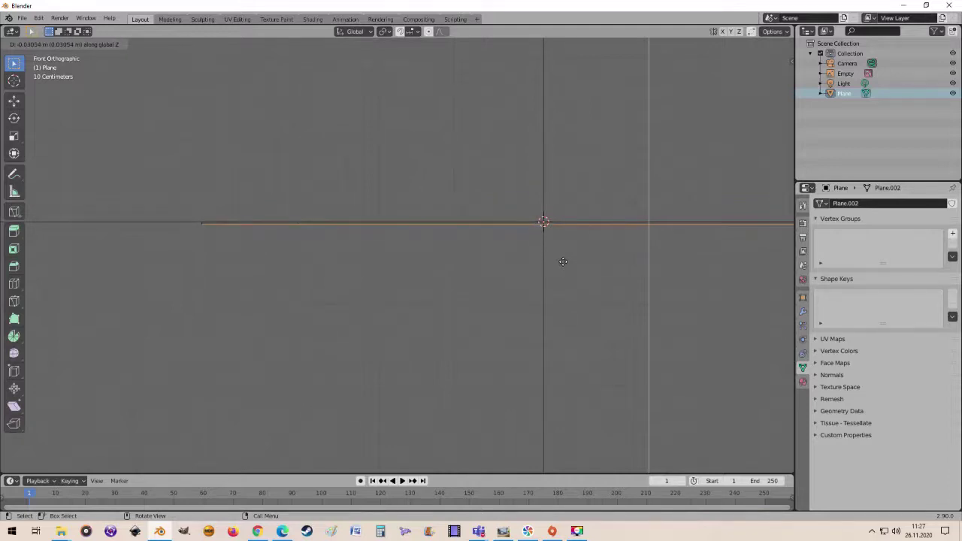
{"action": "key", "text": "ctrl"}
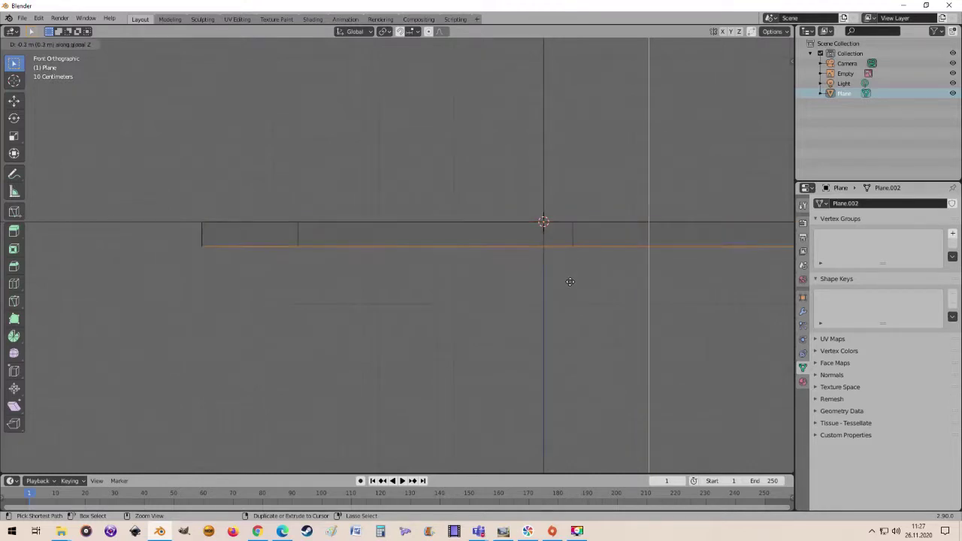
{"action": "left_click", "coordinate": [569, 282]}
{"action": "mouse_move", "coordinate": [569, 281]}
{"action": "middle_mouse_down"}
{"action": "mouse_move", "coordinate": [535, 305]}
{"action": "mouse_move", "coordinate": [556, 297]}
{"action": "middle_mouse_up"}
{"action": "scroll", "coordinate": [535, 304], "scroll_direction": "down", "scroll_amount": 3}
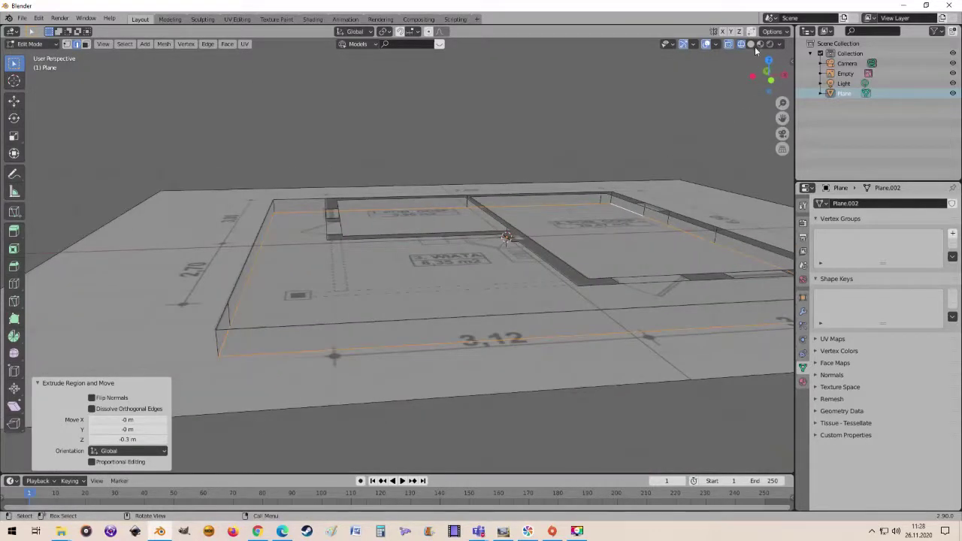
{"action": "middle_click_drag", "start_coordinate": [753, 47], "coordinate": [739, 47]}
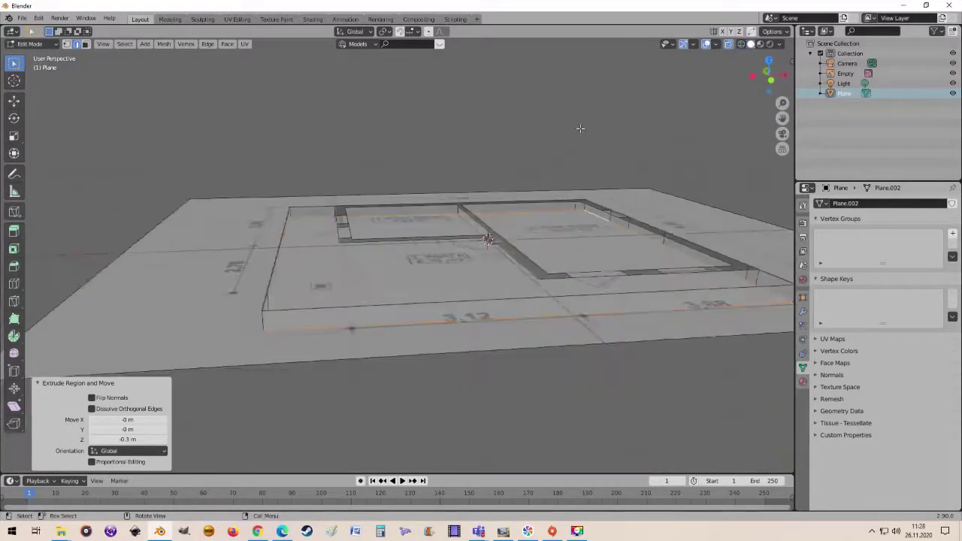
{"action": "left_click", "coordinate": [728, 45]}
{"action": "scroll", "coordinate": [649, 167], "scroll_direction": "up", "scroll_amount": 3}
{"action": "mouse_move", "coordinate": [648, 168]}
{"action": "middle_mouse_down"}
{"action": "mouse_move", "coordinate": [616, 217]}
{"action": "mouse_move", "coordinate": [658, 215]}
{"action": "mouse_move", "coordinate": [380, 220]}
{"action": "middle_mouse_up"}
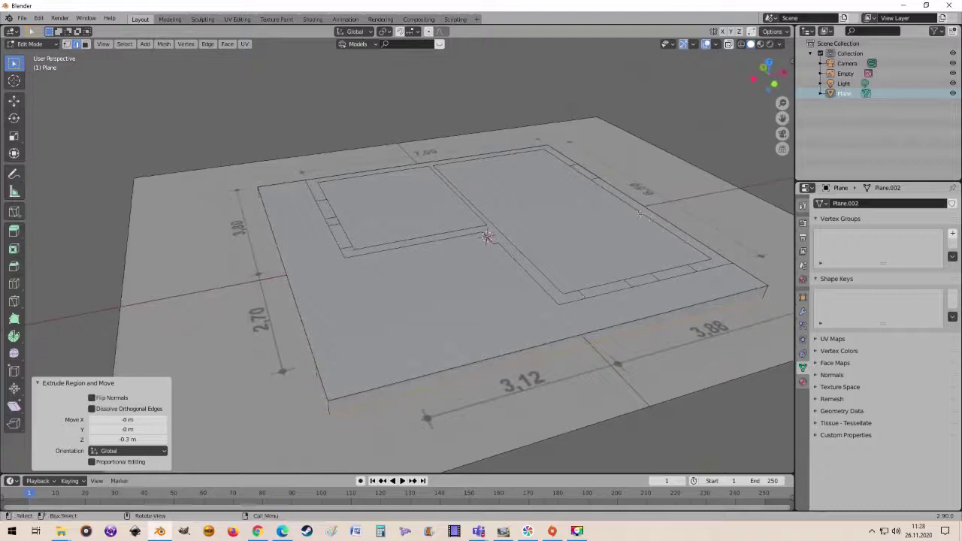
{"action": "mouse_move", "coordinate": [583, 197]}
{"action": "middle_mouse_down"}
{"action": "mouse_move", "coordinate": [537, 172]}
{"action": "mouse_move", "coordinate": [513, 194]}
{"action": "mouse_move", "coordinate": [504, 178]}
{"action": "mouse_move", "coordinate": [564, 221]}
{"action": "mouse_move", "coordinate": [551, 241]}
{"action": "mouse_move", "coordinate": [536, 168]}
{"action": "mouse_move", "coordinate": [541, 231]}
{"action": "mouse_move", "coordinate": [598, 300]}
{"action": "mouse_move", "coordinate": [590, 215]}
{"action": "mouse_move", "coordinate": [602, 217]}
{"action": "mouse_move", "coordinate": [625, 302]}
{"action": "mouse_move", "coordinate": [464, 176]}
{"action": "middle_mouse_up"}
{"action": "left_click", "coordinate": [523, 184]}
{"action": "key", "text": "Tab"}
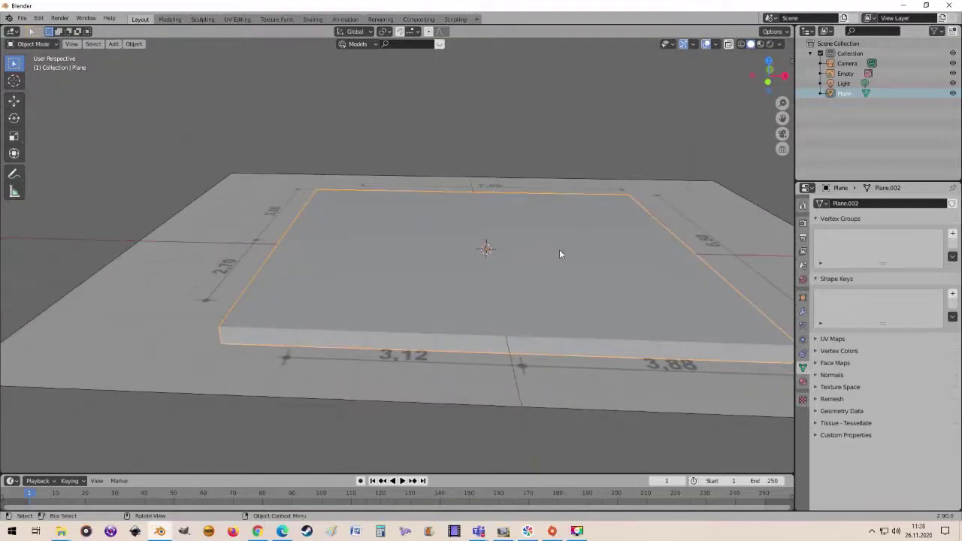
{"action": "key", "text": "Tab"}
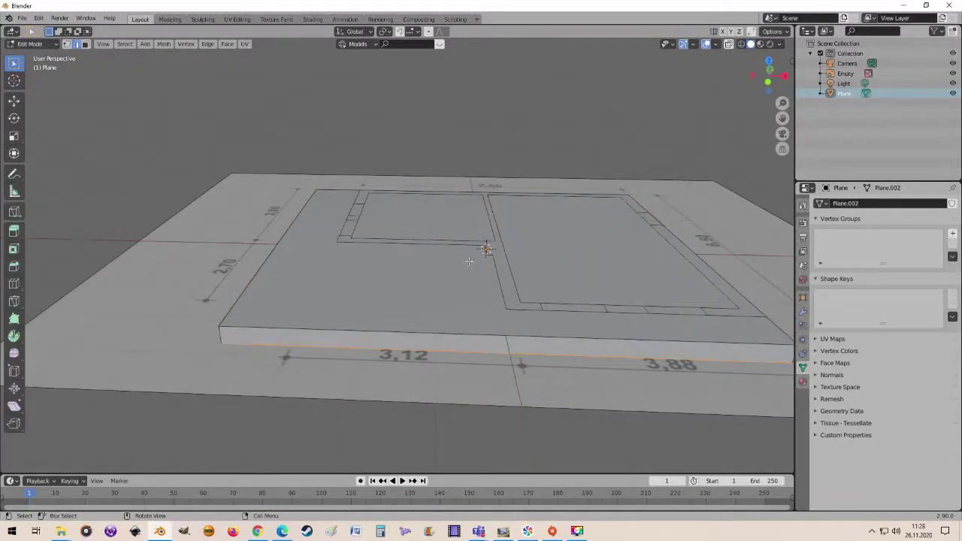
{"action": "mouse_move", "coordinate": [469, 257]}
{"action": "middle_mouse_down"}
{"action": "mouse_move", "coordinate": [502, 288]}
{"action": "mouse_move", "coordinate": [493, 284]}
{"action": "middle_mouse_up"}
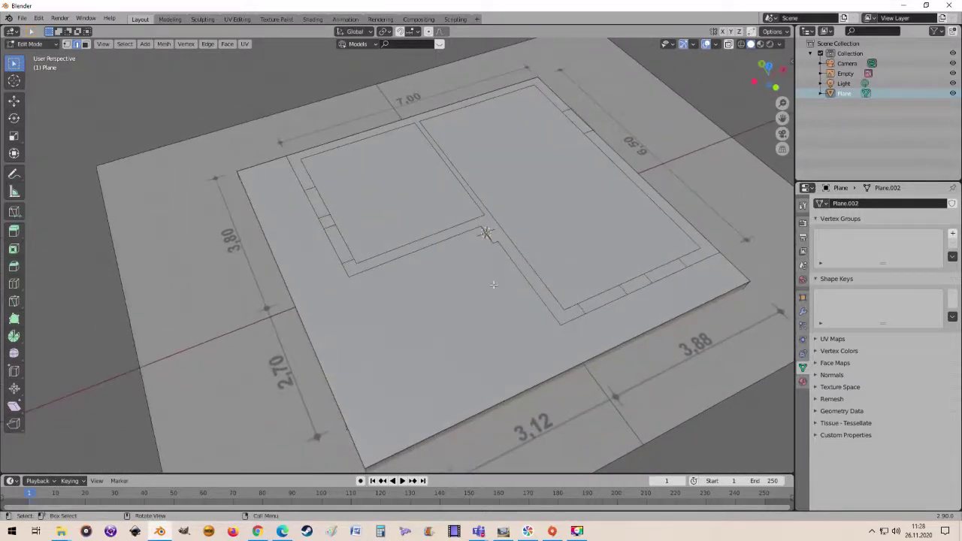
{"action": "scroll", "coordinate": [493, 284], "scroll_direction": "up", "scroll_amount": 1}
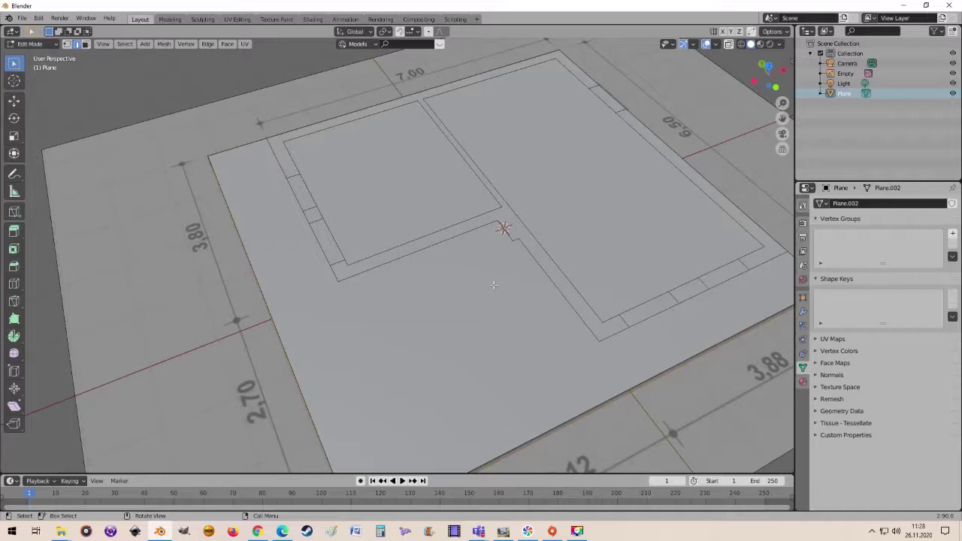
{"action": "scroll", "coordinate": [493, 284], "scroll_direction": "down", "scroll_amount": 1}
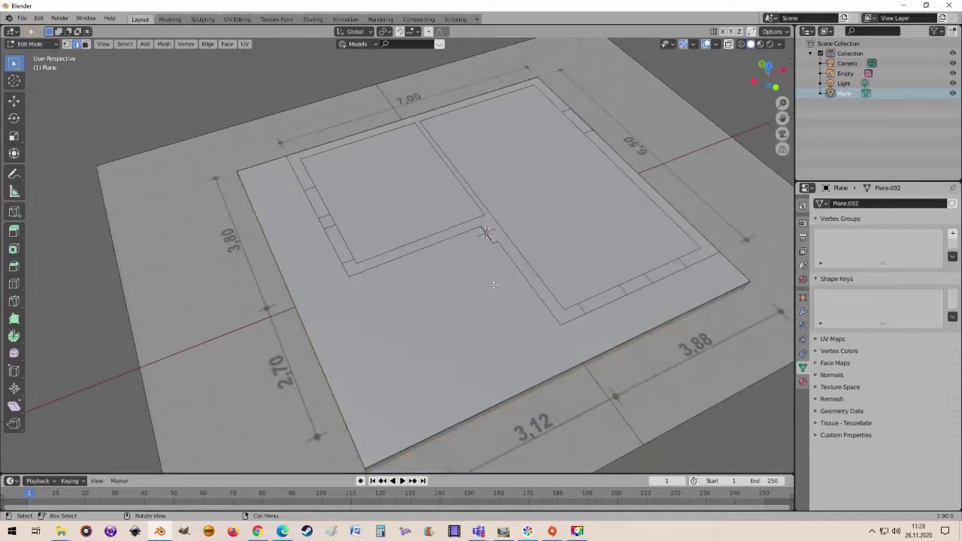
{"action": "mouse_move", "coordinate": [493, 284]}
{"action": "middle_mouse_down"}
{"action": "mouse_move", "coordinate": [462, 227]}
{"action": "mouse_move", "coordinate": [419, 204]}
{"action": "middle_mouse_up"}
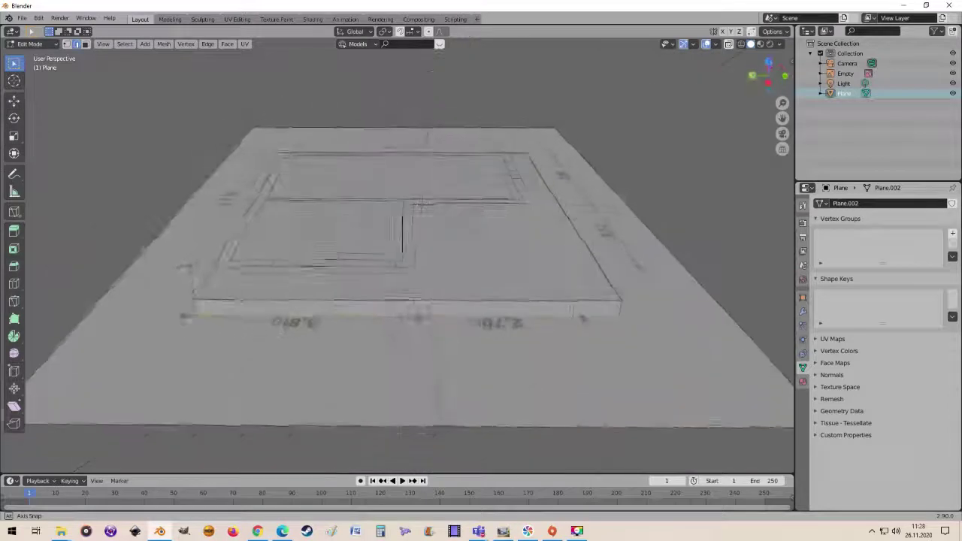
{"action": "mouse_move", "coordinate": [418, 204]}
{"action": "middle_mouse_down"}
{"action": "mouse_move", "coordinate": [626, 433]}
{"action": "mouse_move", "coordinate": [459, 241]}
{"action": "middle_mouse_up"}
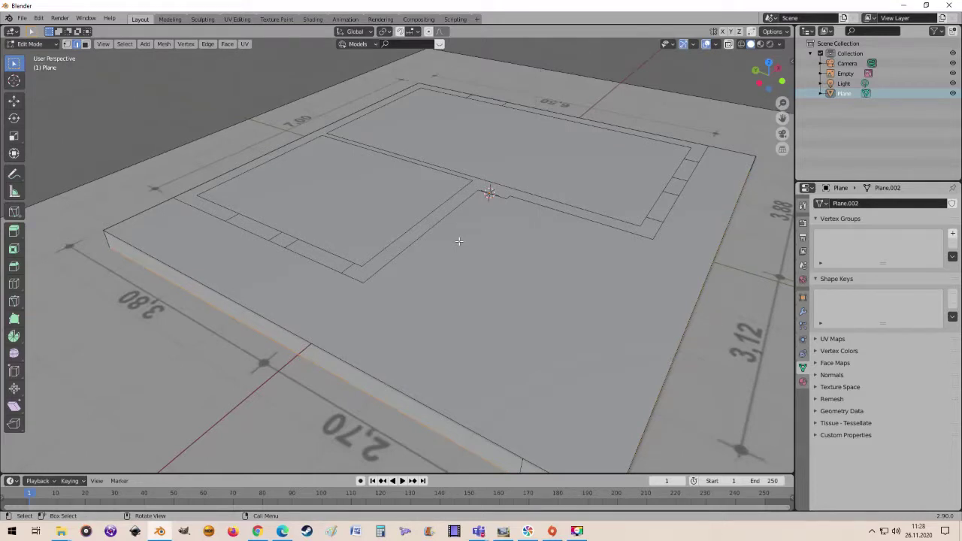
Frame the whole floor plan in Top orthographic view, orbiting briefly before returning to Top
{"action": "key", "text": "KP_7"}
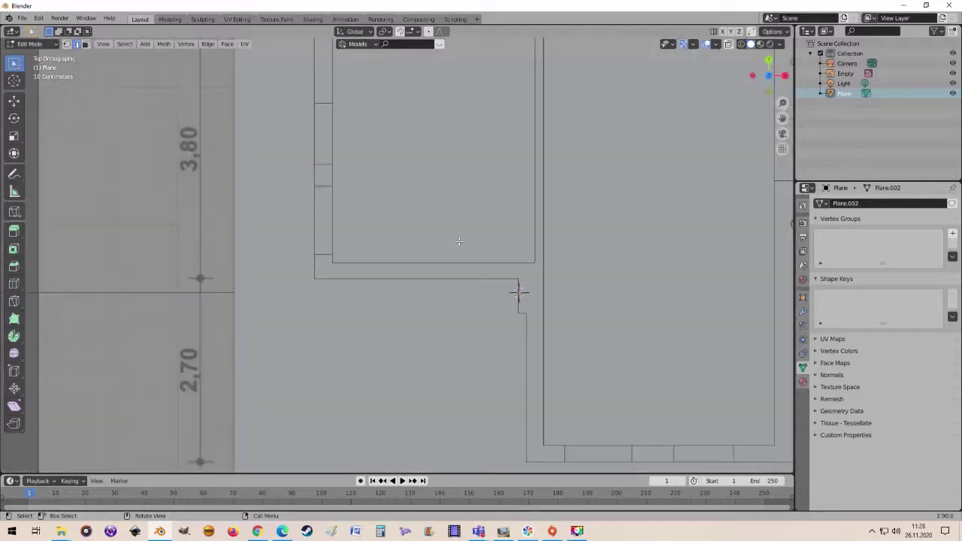
{"action": "key", "text": "Home"}
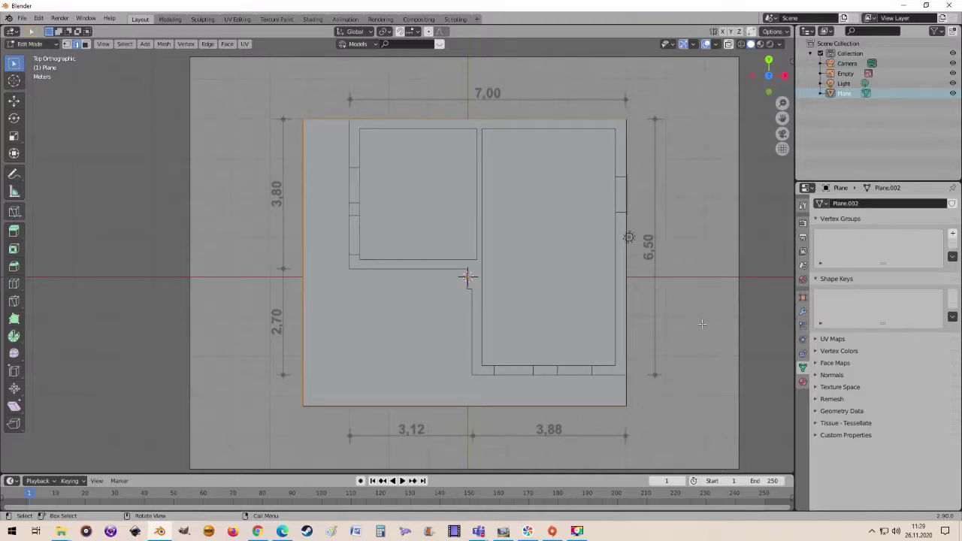
{"action": "mouse_move", "coordinate": [701, 324]}
{"action": "middle_mouse_down"}
{"action": "mouse_move", "coordinate": [644, 256]}
{"action": "mouse_move", "coordinate": [686, 312]}
{"action": "middle_mouse_up"}
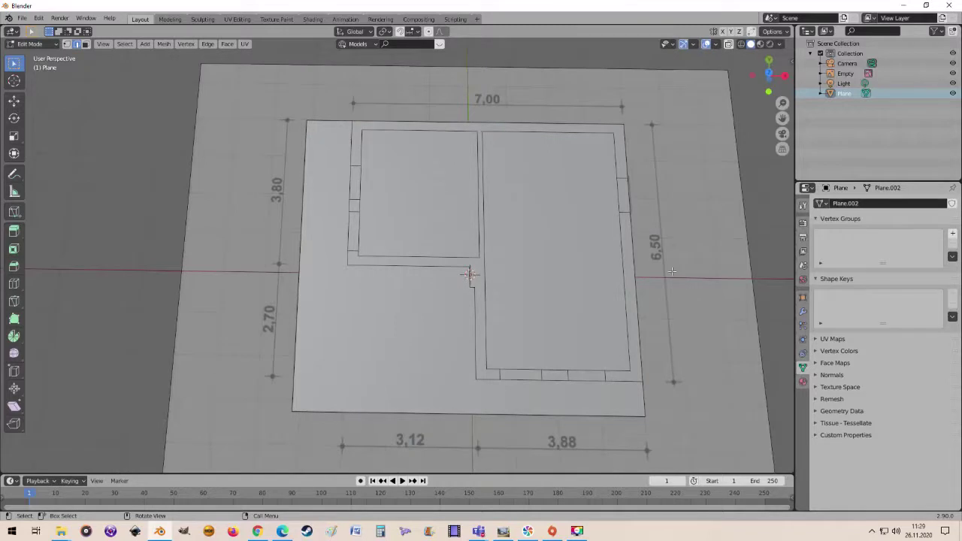
{"action": "middle_click_drag", "start_coordinate": [672, 271], "coordinate": [683, 306]}
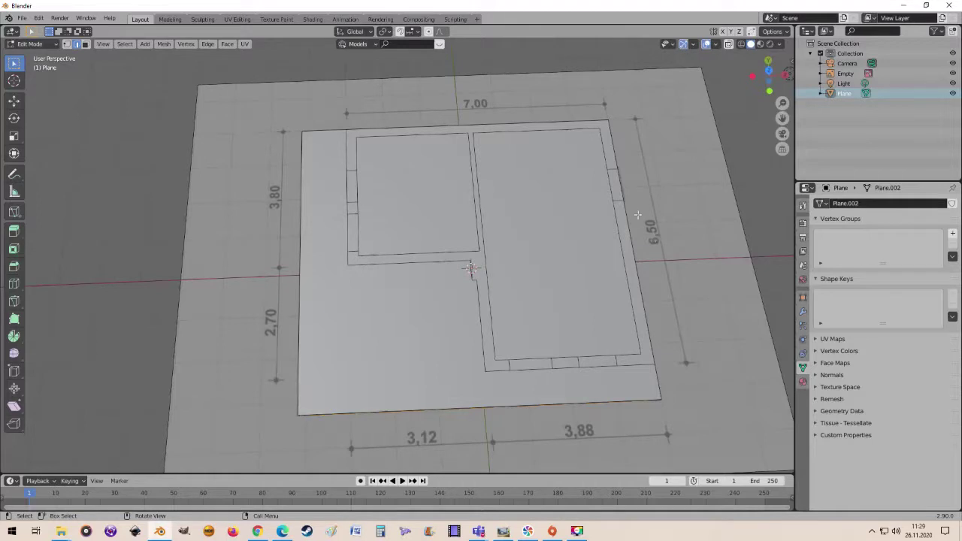
{"action": "key", "text": "KP_7"}
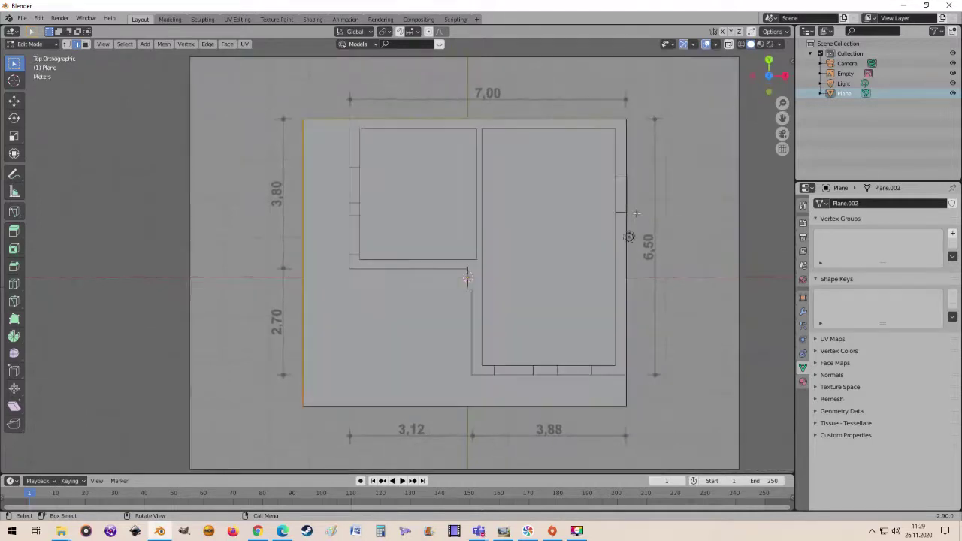
Turn on X-ray and select the five wall faces of rooms 1 and 2 in Face mode
{"action": "left_click", "coordinate": [730, 44]}
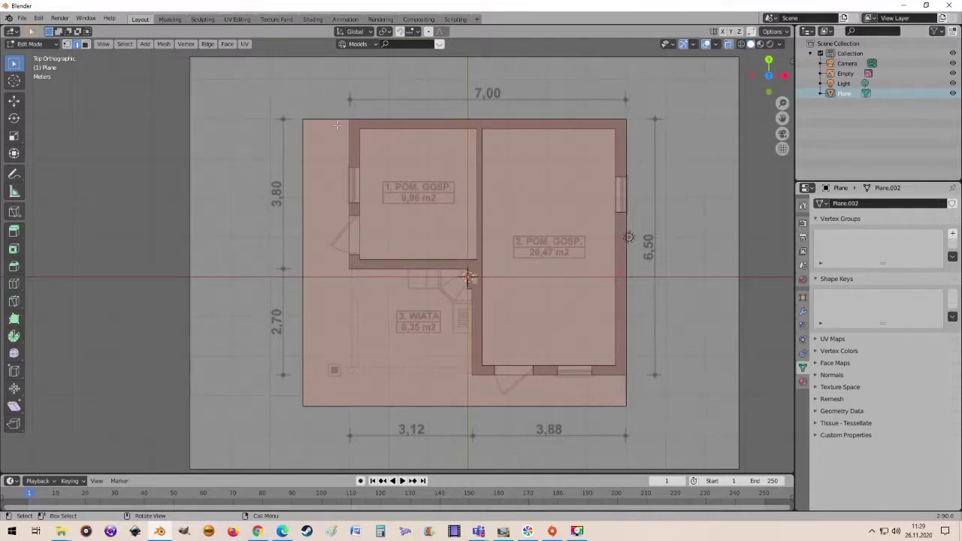
{"action": "left_click", "coordinate": [86, 44]}
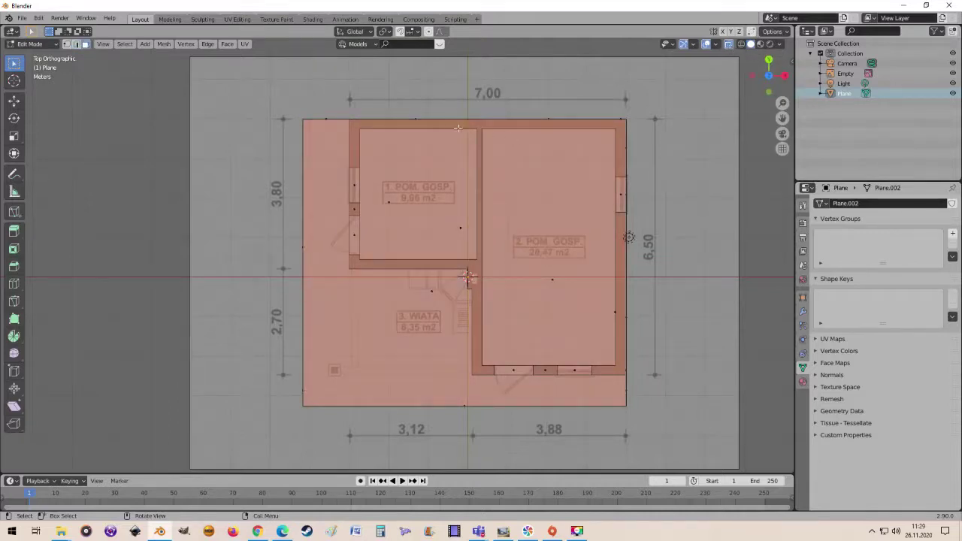
{"action": "key", "text": "alt+a"}
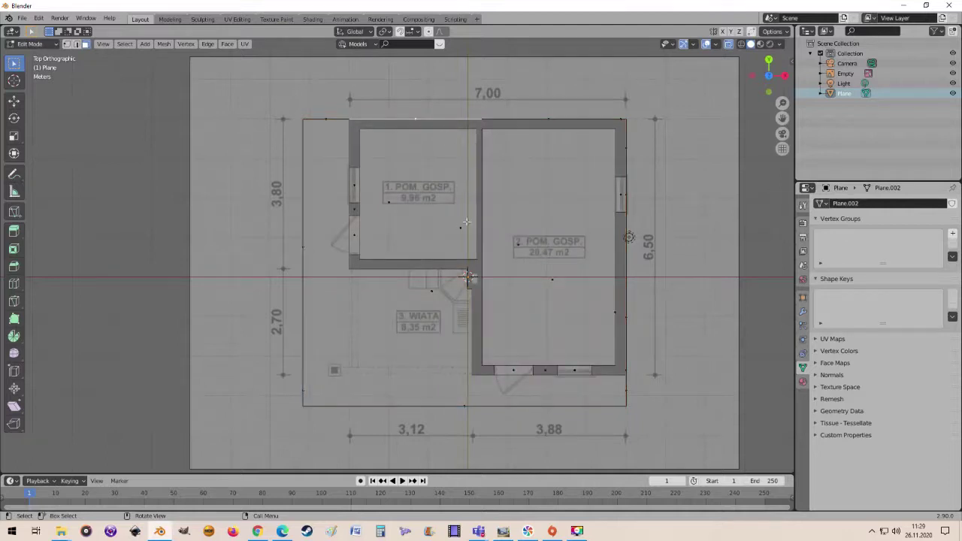
{"action": "left_click", "coordinate": [461, 229]}
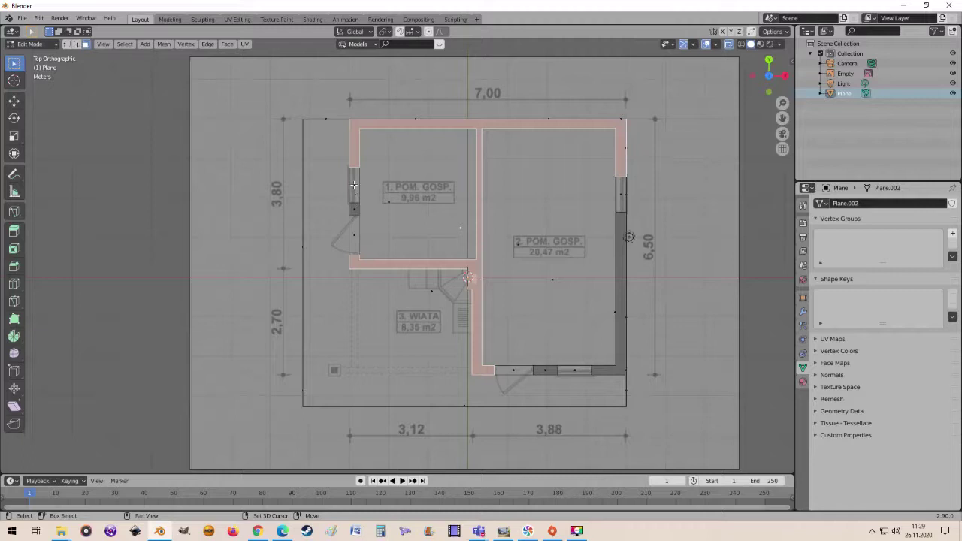
{"action": "left_click", "coordinate": [354, 208], "text": "shift"}
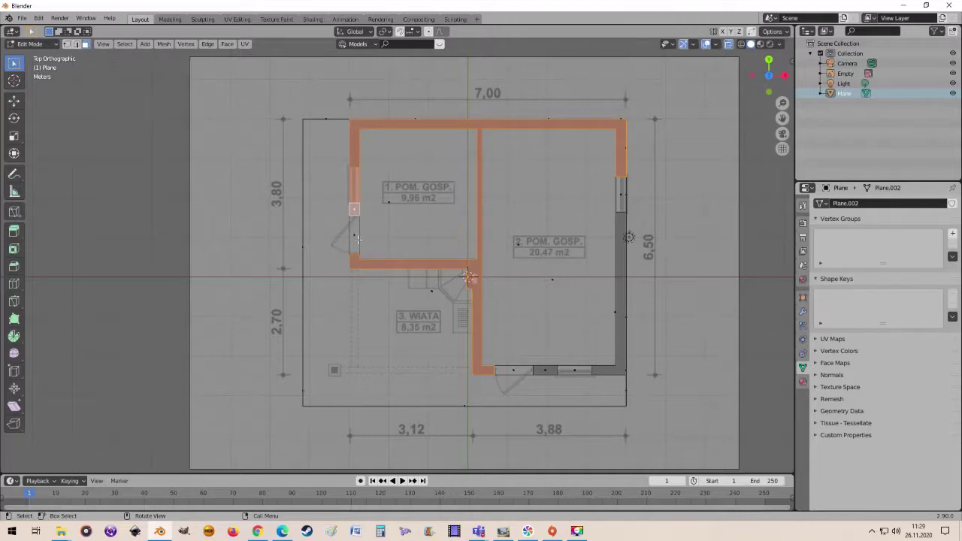
{"action": "left_click", "coordinate": [570, 369], "text": "shift"}
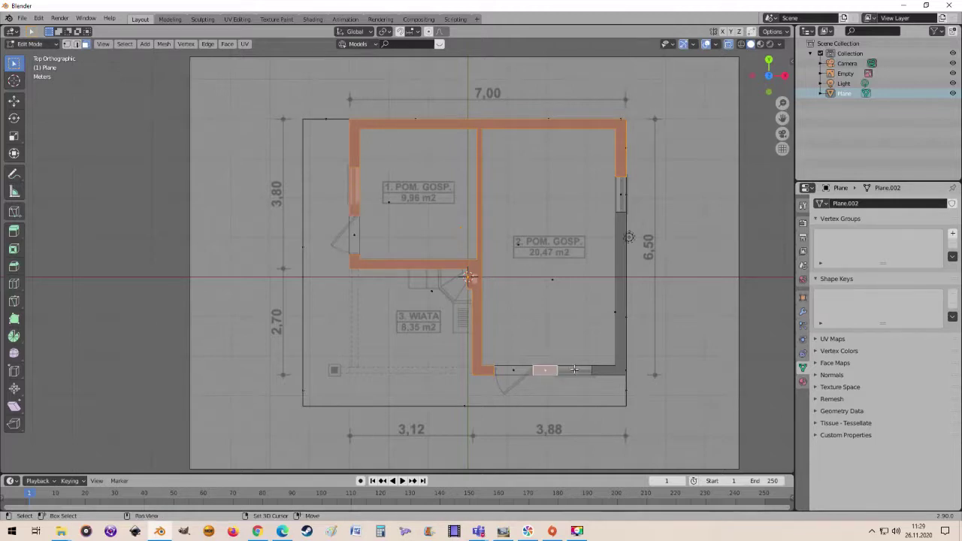
{"action": "left_click", "coordinate": [621, 314], "text": "shift"}
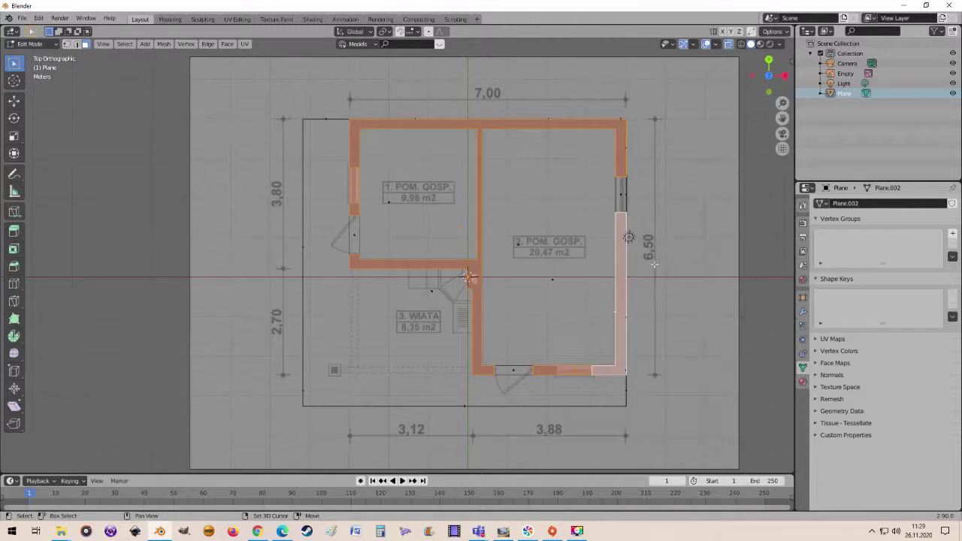
{"action": "left_click", "coordinate": [620, 195], "text": "shift"}
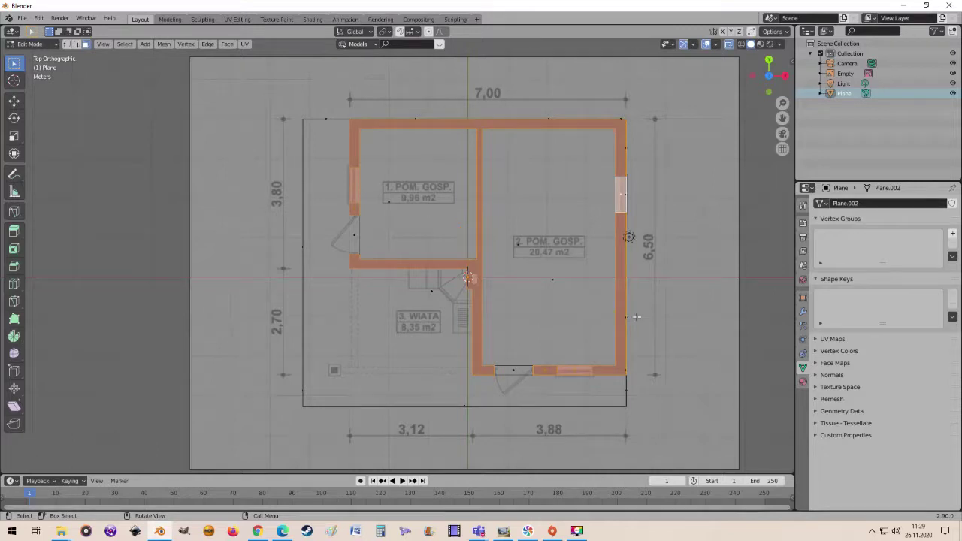
Switch to Right view, zoom in, and start extruding the selected wall faces upward
{"action": "key", "text": "KP_3"}
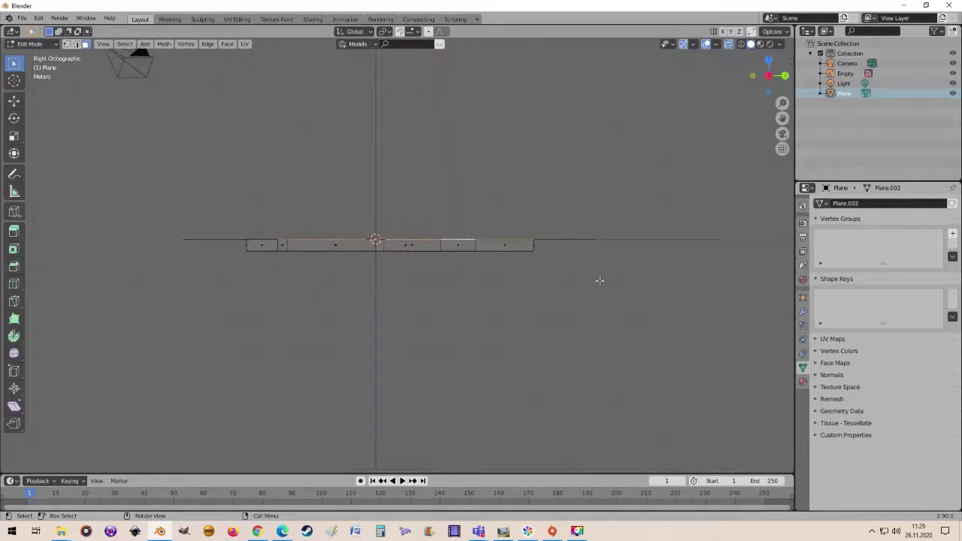
{"action": "scroll", "coordinate": [448, 224], "scroll_direction": "up", "scroll_amount": 1}
{"action": "scroll", "coordinate": [448, 224], "scroll_direction": "up", "scroll_amount": 2}
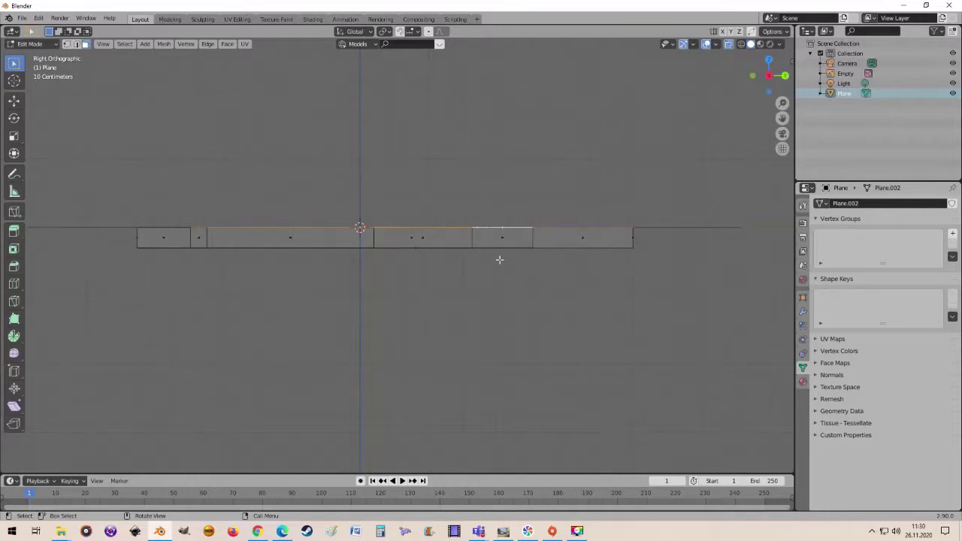
{"action": "scroll", "coordinate": [499, 270], "scroll_direction": "down", "scroll_amount": 2}
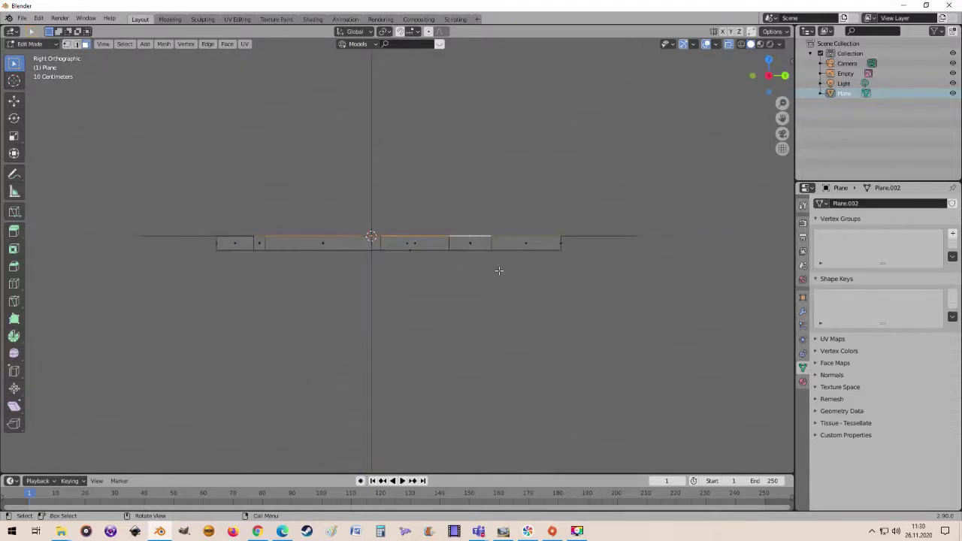
{"action": "scroll", "coordinate": [499, 271], "scroll_direction": "up", "scroll_amount": 1}
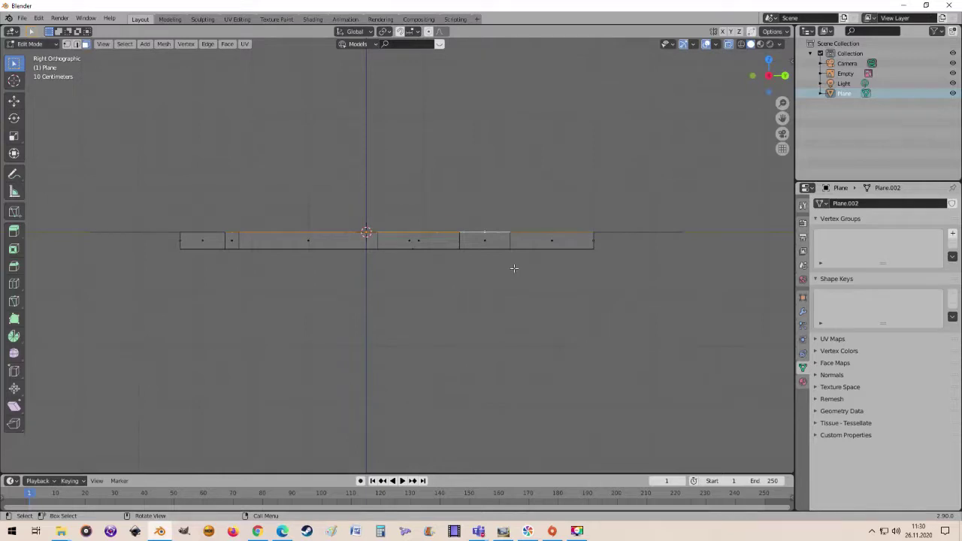
{"action": "scroll", "coordinate": [514, 268], "scroll_direction": "up", "scroll_amount": 1}
{"action": "scroll", "coordinate": [514, 269], "scroll_direction": "up", "scroll_amount": 1}
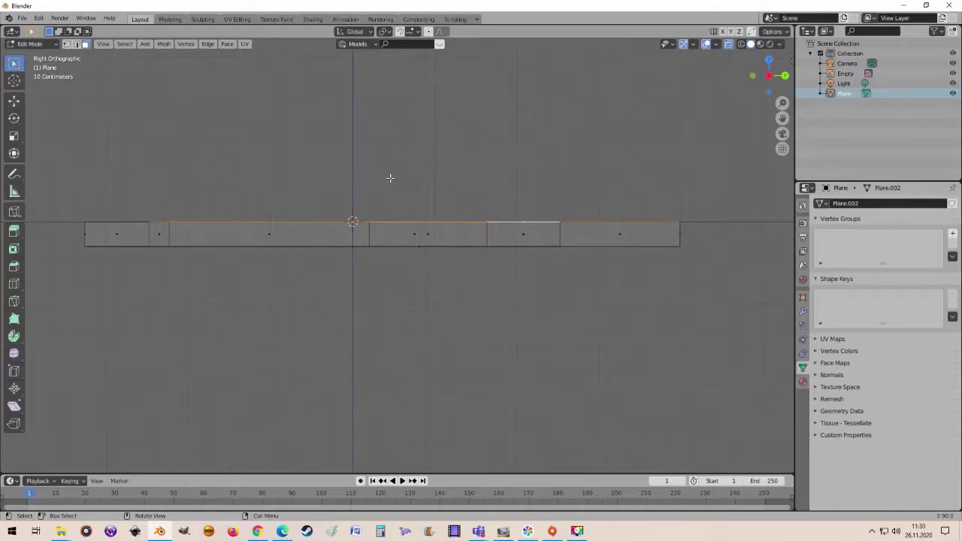
{"action": "key", "text": "e"}
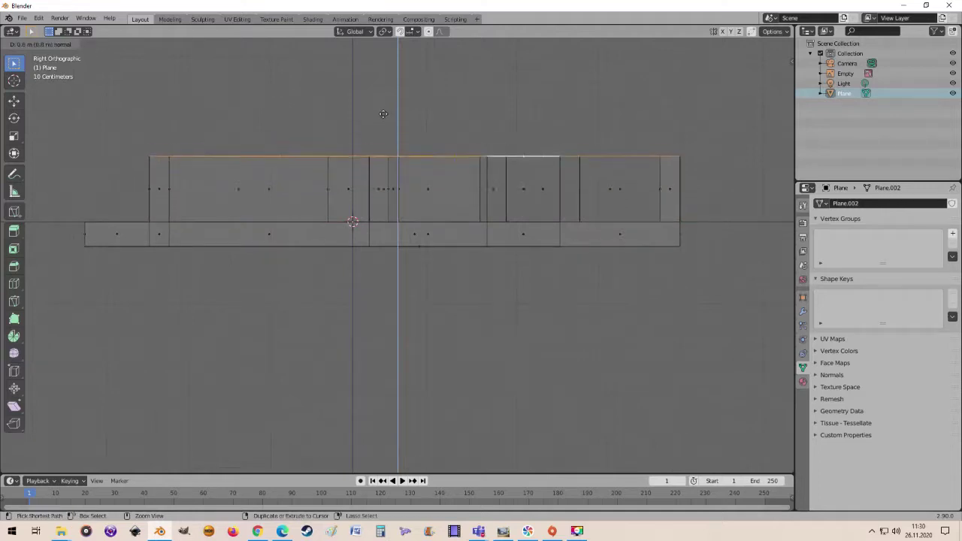
Confirm the walls at 1 m high, turn off X-ray and inspect them before returning to Top view
{"action": "left_click", "coordinate": [382, 96]}
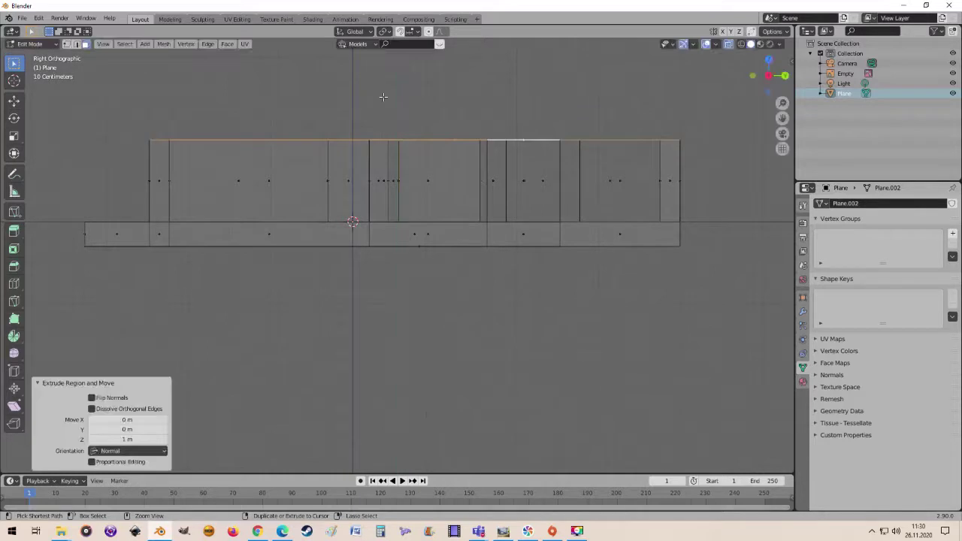
{"action": "scroll", "coordinate": [382, 96], "scroll_direction": "down", "scroll_amount": 2}
{"action": "mouse_move", "coordinate": [369, 125]}
{"action": "middle_mouse_down"}
{"action": "mouse_move", "coordinate": [371, 146]}
{"action": "mouse_move", "coordinate": [481, 173]}
{"action": "middle_mouse_up"}
{"action": "scroll", "coordinate": [428, 165], "scroll_direction": "down", "scroll_amount": 3}
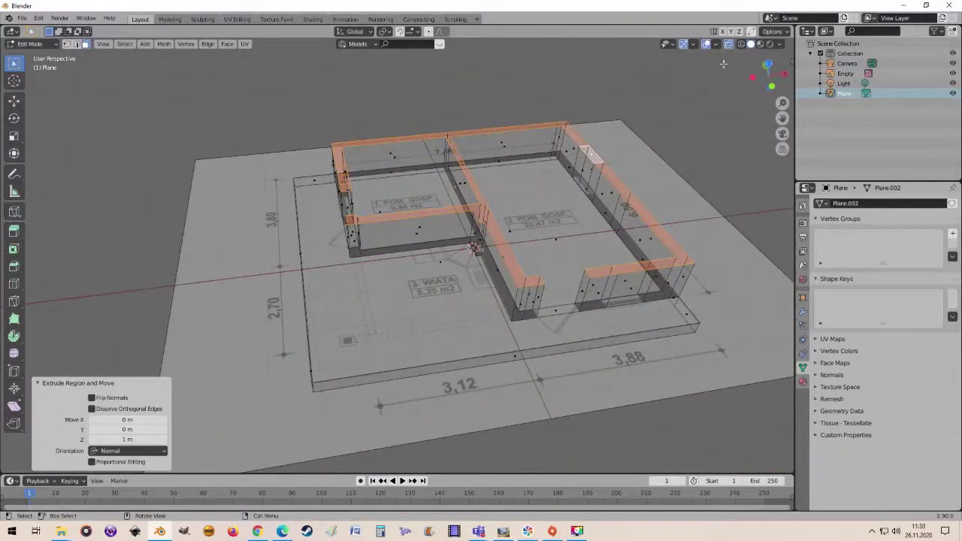
{"action": "left_click", "coordinate": [728, 43]}
{"action": "mouse_move", "coordinate": [577, 153]}
{"action": "middle_mouse_down"}
{"action": "mouse_move", "coordinate": [644, 146]}
{"action": "mouse_move", "coordinate": [509, 140]}
{"action": "mouse_move", "coordinate": [546, 137]}
{"action": "mouse_move", "coordinate": [577, 253]}
{"action": "middle_mouse_up"}
{"action": "middle_click_drag", "start_coordinate": [516, 251], "coordinate": [404, 248]}
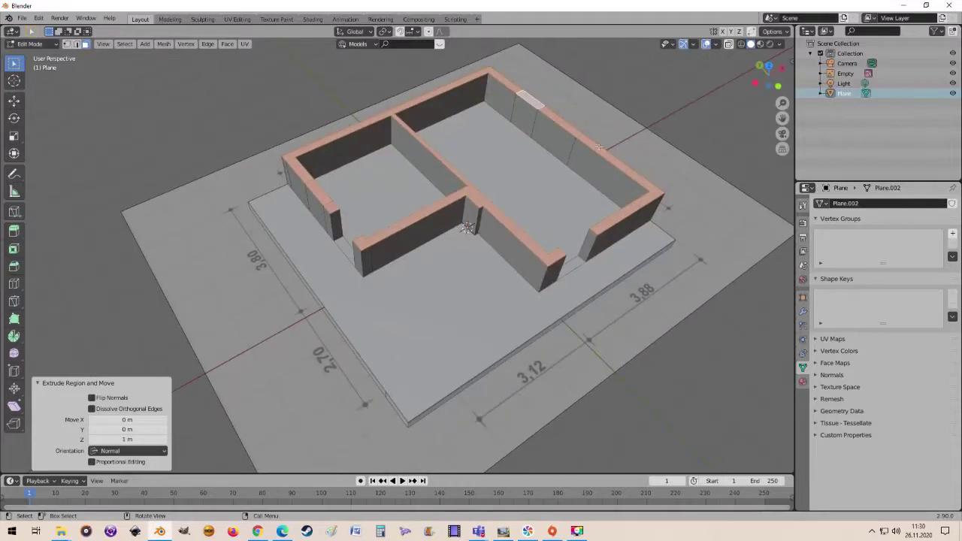
{"action": "key", "text": "KP_7"}
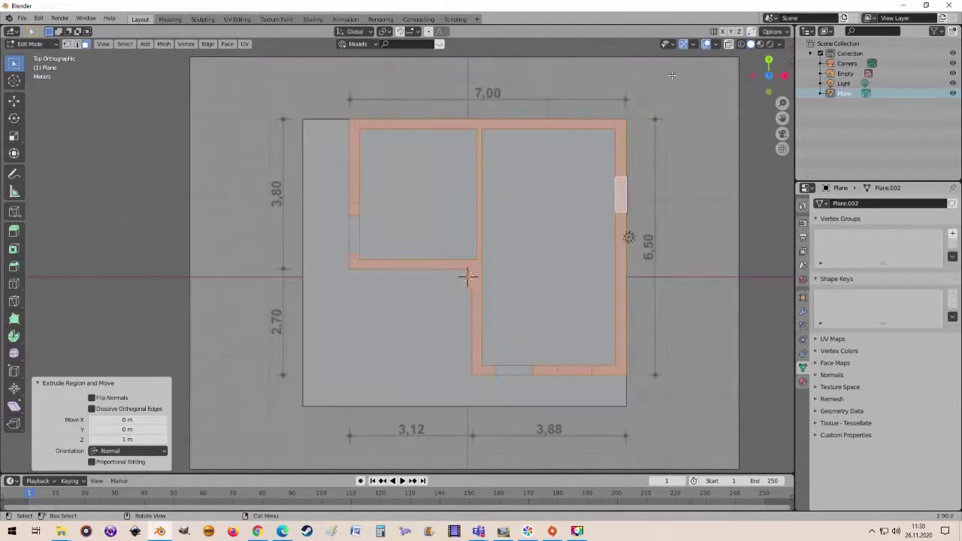
With X-ray on, deselect the wall tops over the left window, right window and bottom door
{"action": "left_click", "coordinate": [727, 44]}
{"action": "scroll", "coordinate": [445, 192], "scroll_direction": "up", "scroll_amount": 2}
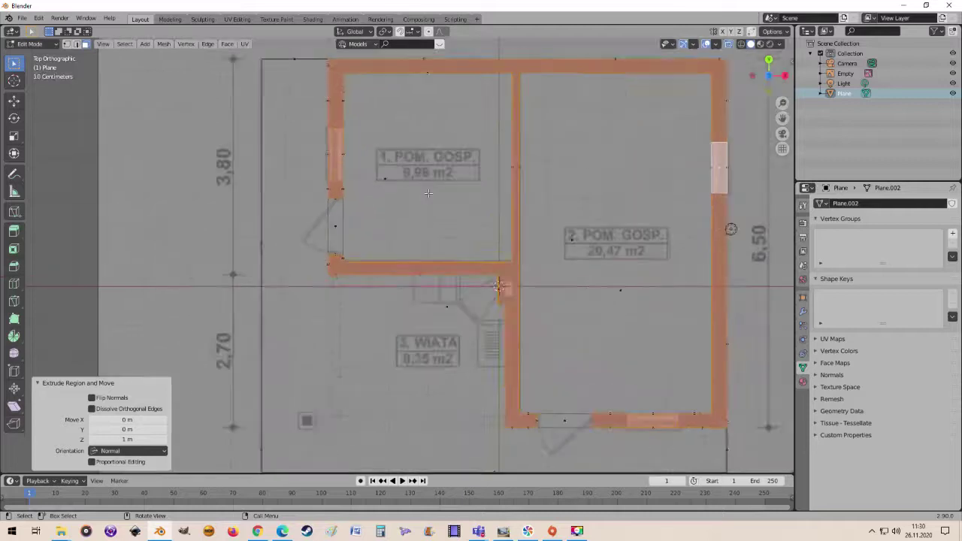
{"action": "key", "text": "x"}
{"action": "left_click", "coordinate": [368, 167]}
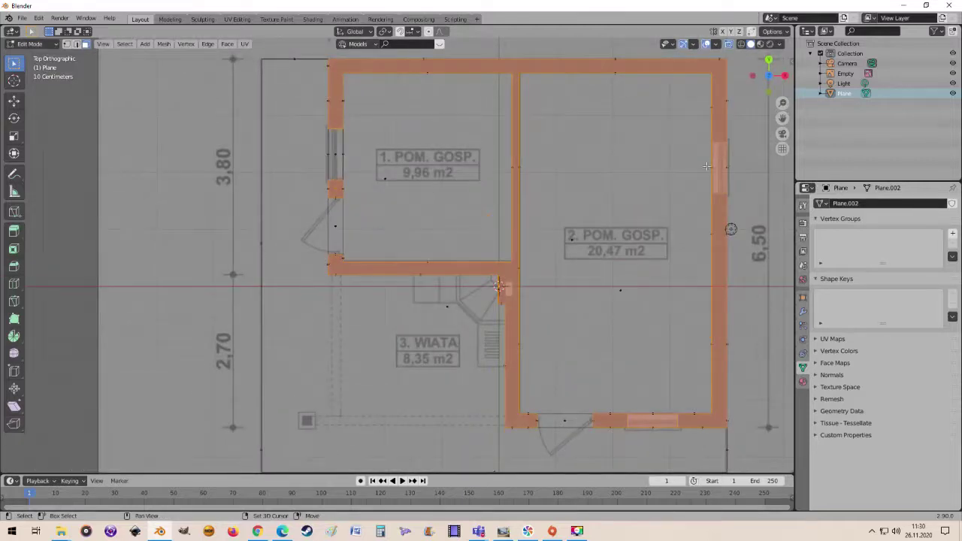
{"action": "left_click", "coordinate": [719, 167], "text": "shift"}
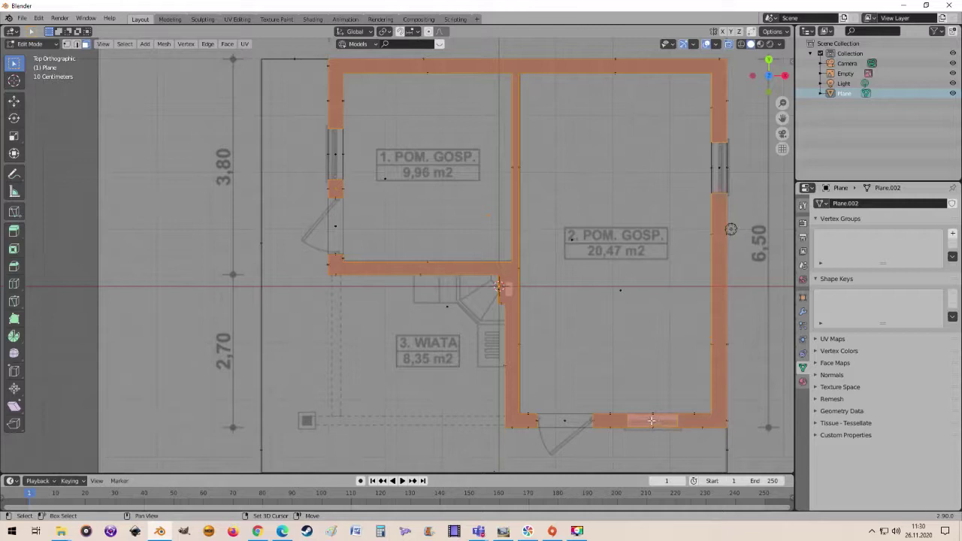
{"action": "left_click", "coordinate": [650, 421], "text": "shift"}
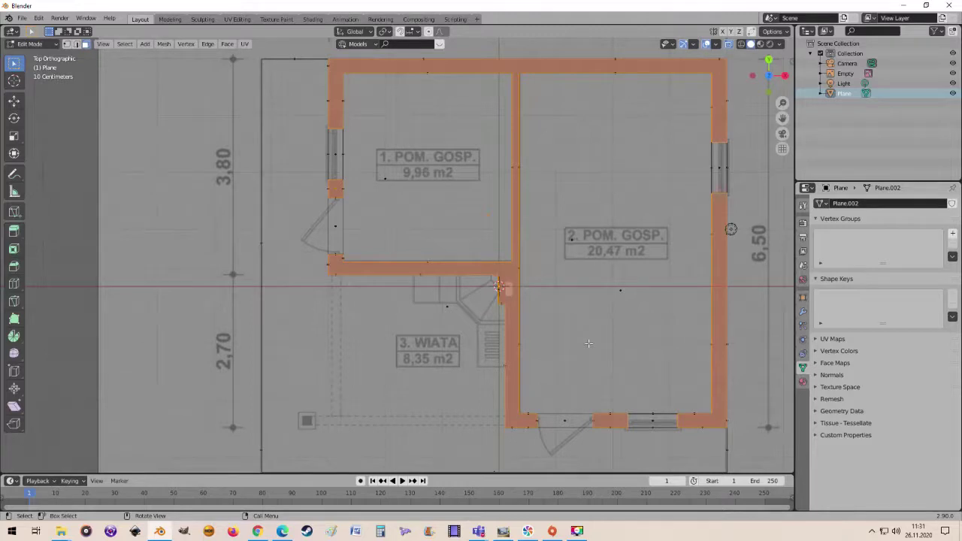
{"action": "key", "text": "KP_1"}
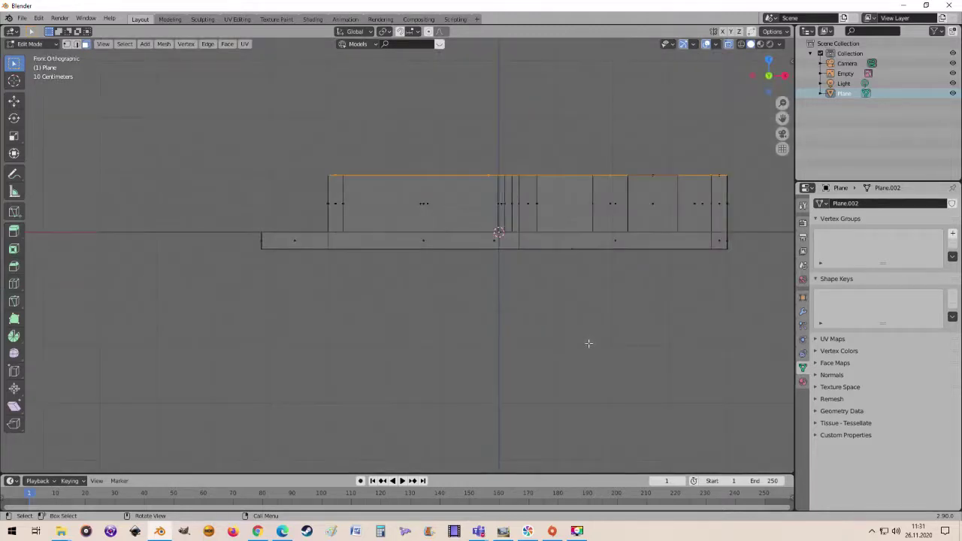
Extrude the remaining selected wall tops another 1.1 m upward and check them in 3D
{"action": "scroll", "coordinate": [511, 74], "scroll_direction": "up", "scroll_amount": 1}
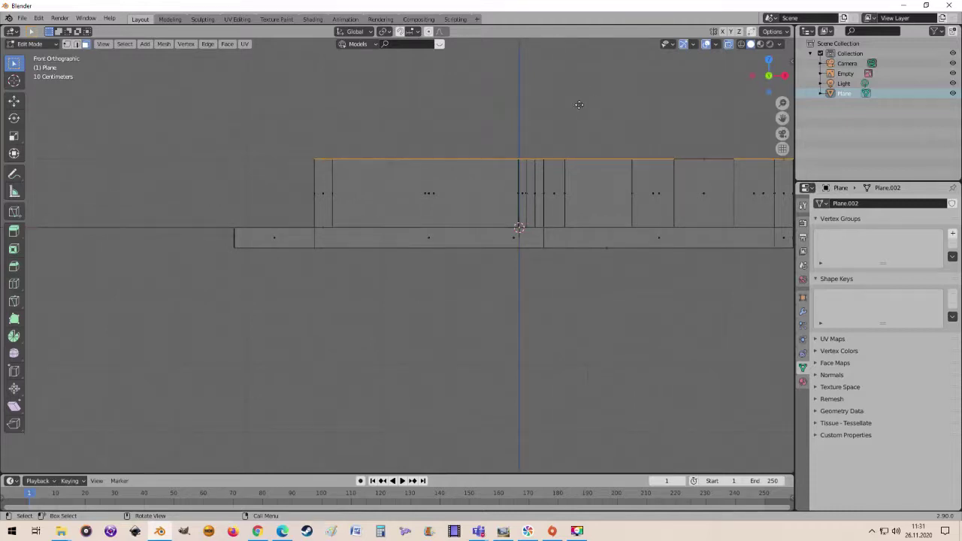
{"action": "key", "text": "e"}
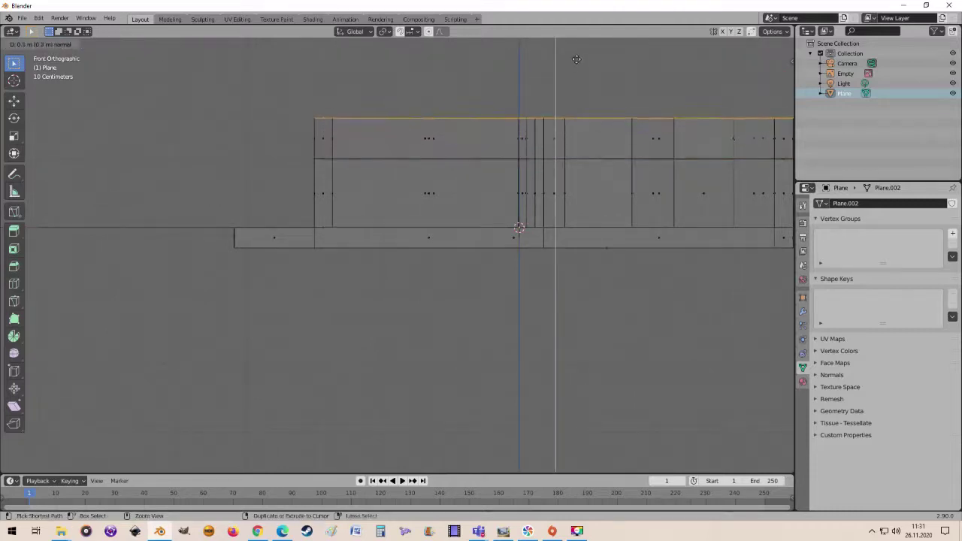
{"action": "left_click", "coordinate": [569, 465]}
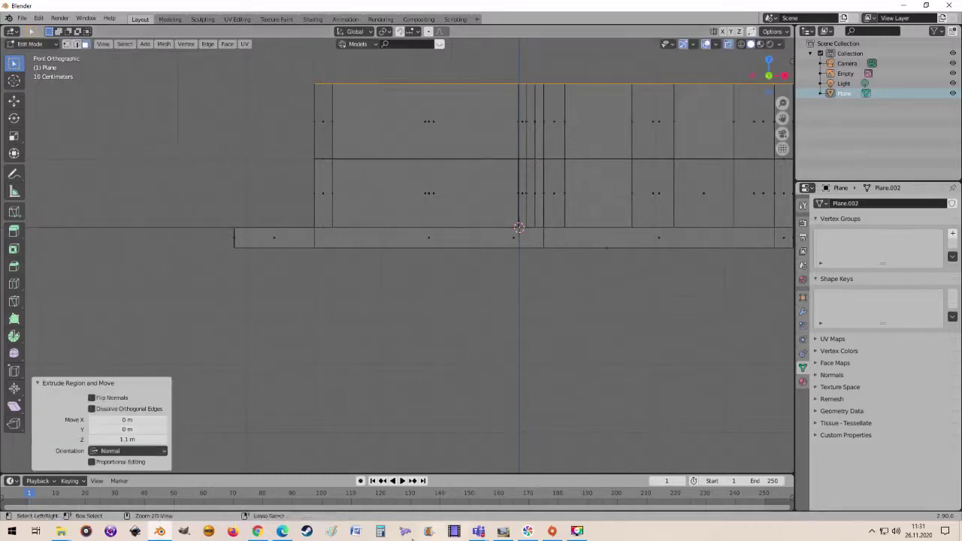
{"action": "mouse_move", "coordinate": [658, 290]}
{"action": "middle_mouse_down"}
{"action": "mouse_move", "coordinate": [589, 387]}
{"action": "mouse_move", "coordinate": [560, 373]}
{"action": "mouse_move", "coordinate": [531, 374]}
{"action": "mouse_move", "coordinate": [562, 389]}
{"action": "mouse_move", "coordinate": [497, 372]}
{"action": "mouse_move", "coordinate": [524, 372]}
{"action": "mouse_move", "coordinate": [504, 375]}
{"action": "mouse_move", "coordinate": [514, 368]}
{"action": "mouse_move", "coordinate": [463, 366]}
{"action": "middle_mouse_up"}
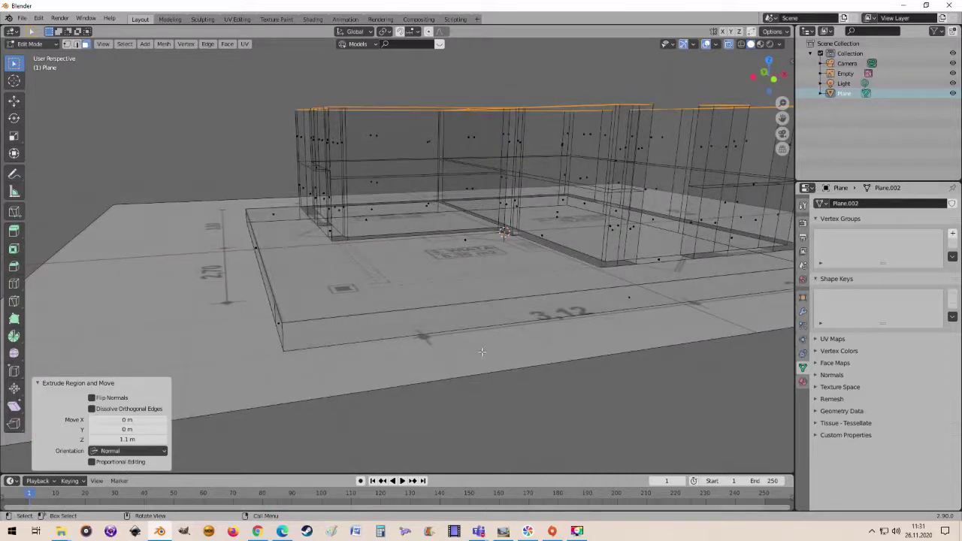
Move the selected wall tops 0.1 m down along Z in front view
{"action": "key", "text": "KP_1"}
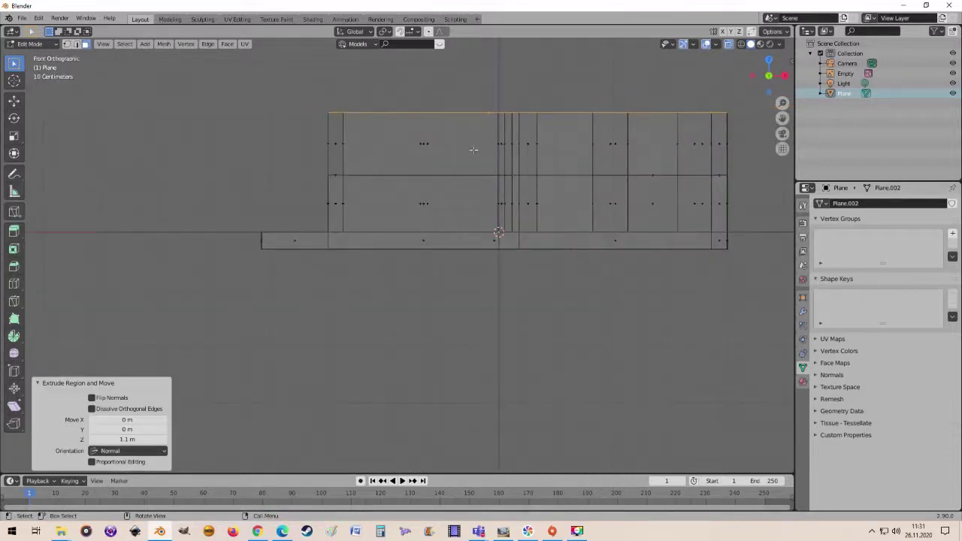
{"action": "key", "text": "g"}
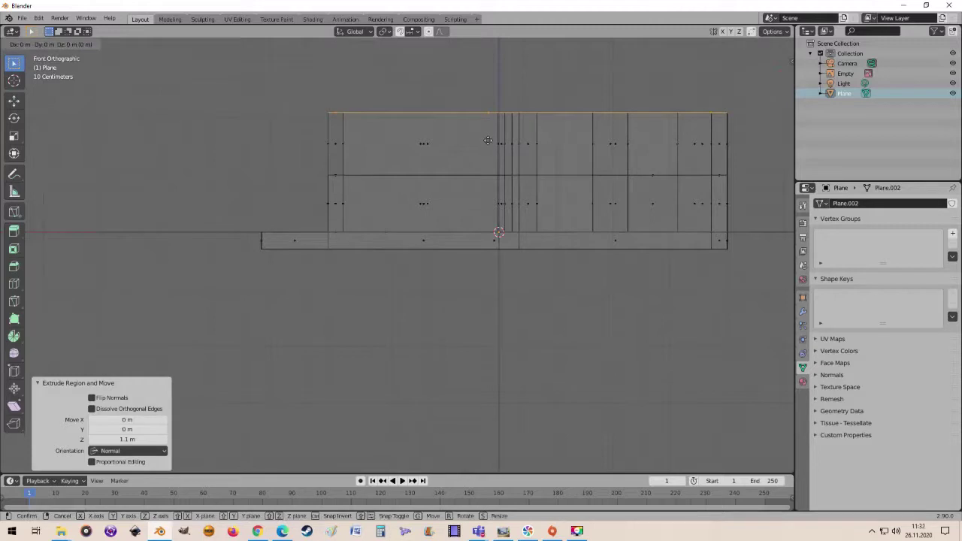
{"action": "key", "text": "z"}
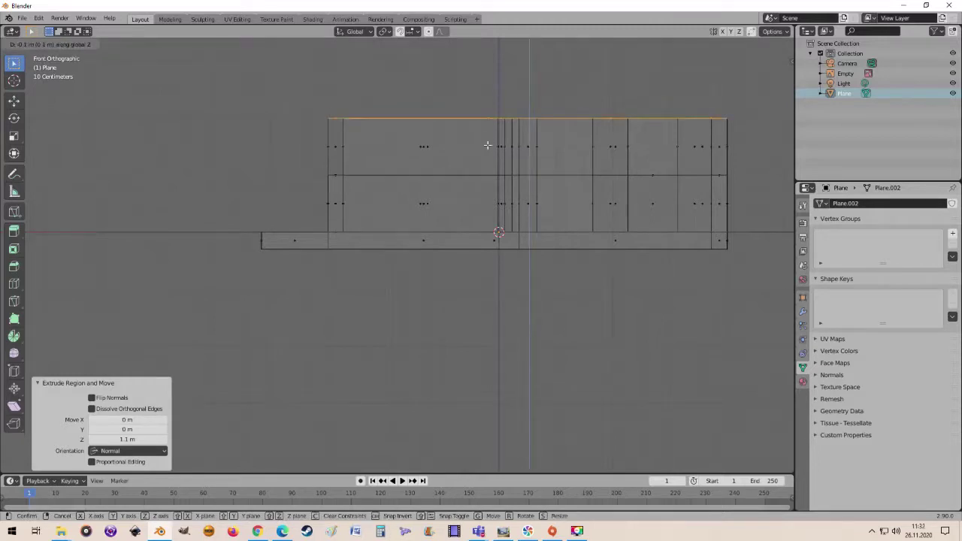
{"action": "left_click", "coordinate": [487, 146]}
{"action": "scroll", "coordinate": [453, 142], "scroll_direction": "down", "scroll_amount": 2}
{"action": "mouse_move", "coordinate": [387, 167]}
{"action": "middle_mouse_down"}
{"action": "mouse_move", "coordinate": [434, 204]}
{"action": "mouse_move", "coordinate": [485, 189]}
{"action": "mouse_move", "coordinate": [556, 128]}
{"action": "middle_mouse_up"}
Turn off X-ray and orbit around the solid walls
{"action": "left_click", "coordinate": [726, 47]}
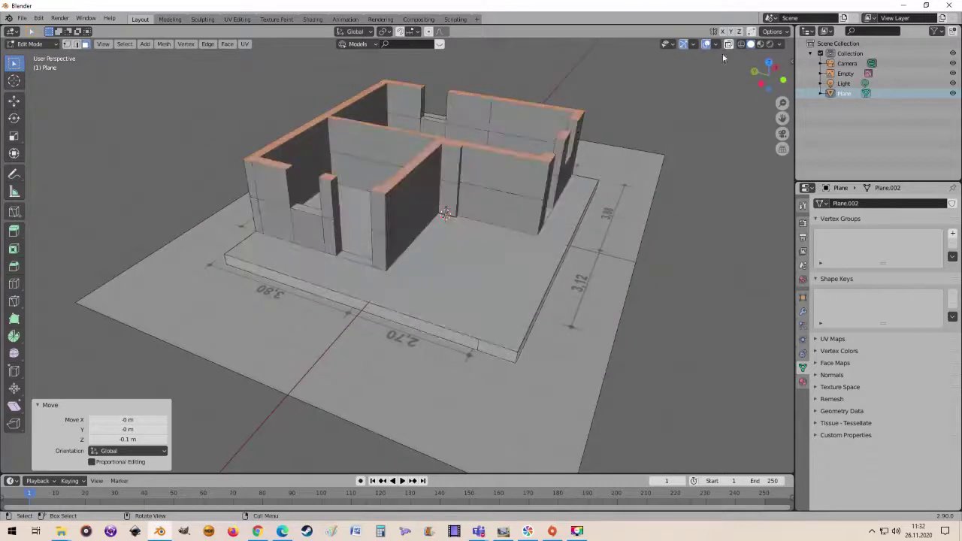
{"action": "mouse_move", "coordinate": [612, 160]}
{"action": "middle_mouse_down"}
{"action": "mouse_move", "coordinate": [629, 156]}
{"action": "mouse_move", "coordinate": [624, 143]}
{"action": "mouse_move", "coordinate": [598, 156]}
{"action": "mouse_move", "coordinate": [616, 151]}
{"action": "middle_mouse_up"}
{"action": "scroll", "coordinate": [593, 170], "scroll_direction": "up", "scroll_amount": 1}
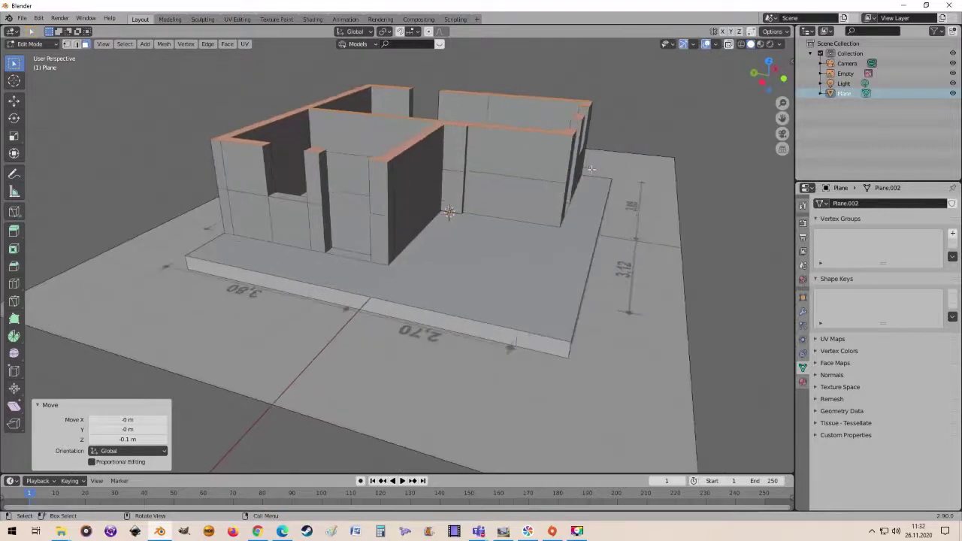
{"action": "scroll", "coordinate": [571, 165], "scroll_direction": "down", "scroll_amount": 1}
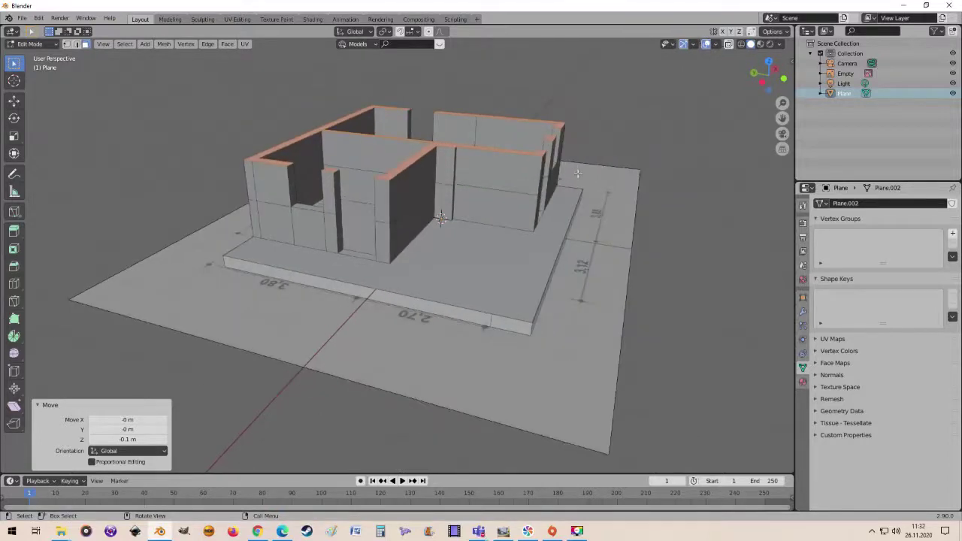
{"action": "mouse_move", "coordinate": [577, 173]}
{"action": "middle_mouse_down"}
{"action": "mouse_move", "coordinate": [522, 179]}
{"action": "mouse_move", "coordinate": [463, 161]}
{"action": "mouse_move", "coordinate": [474, 162]}
{"action": "middle_mouse_up"}
Raise the wall tops a further 0.4 m along Z in front view, then deselect them
{"action": "key", "text": "KP_1"}
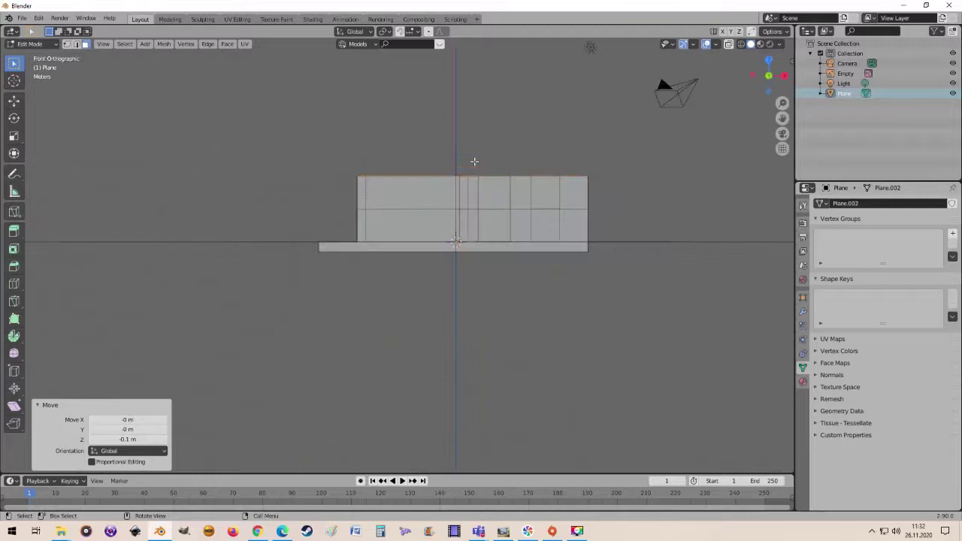
{"action": "scroll", "coordinate": [440, 146], "scroll_direction": "up", "scroll_amount": 3}
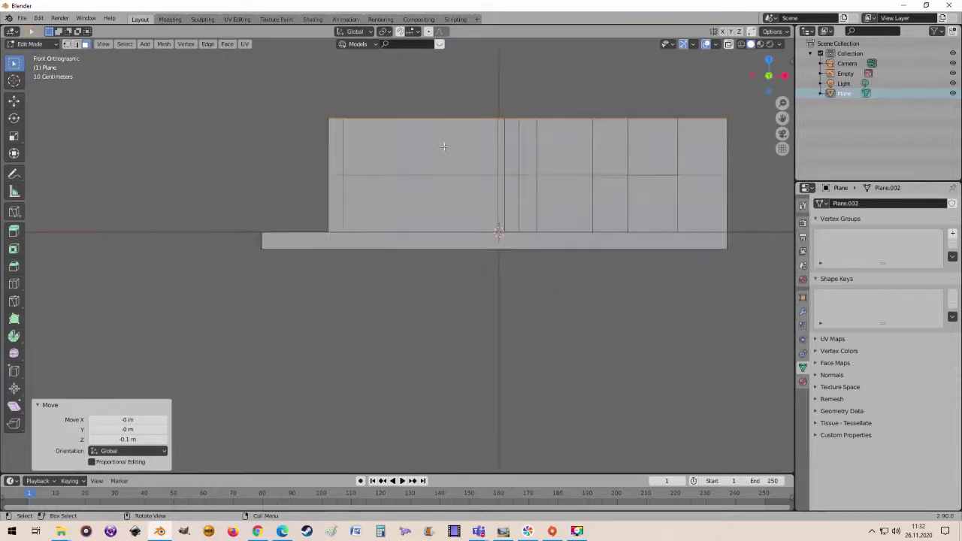
{"action": "left_click_drag", "start_coordinate": [782, 118], "coordinate": [707, 220]}
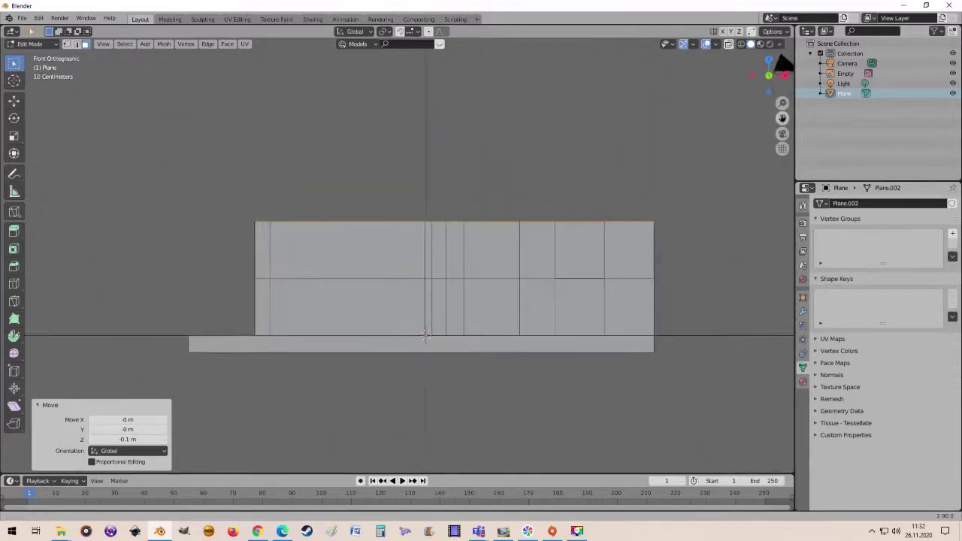
{"action": "scroll", "coordinate": [576, 141], "scroll_direction": "up", "scroll_amount": 1}
{"action": "scroll", "coordinate": [575, 141], "scroll_direction": "up", "scroll_amount": 1}
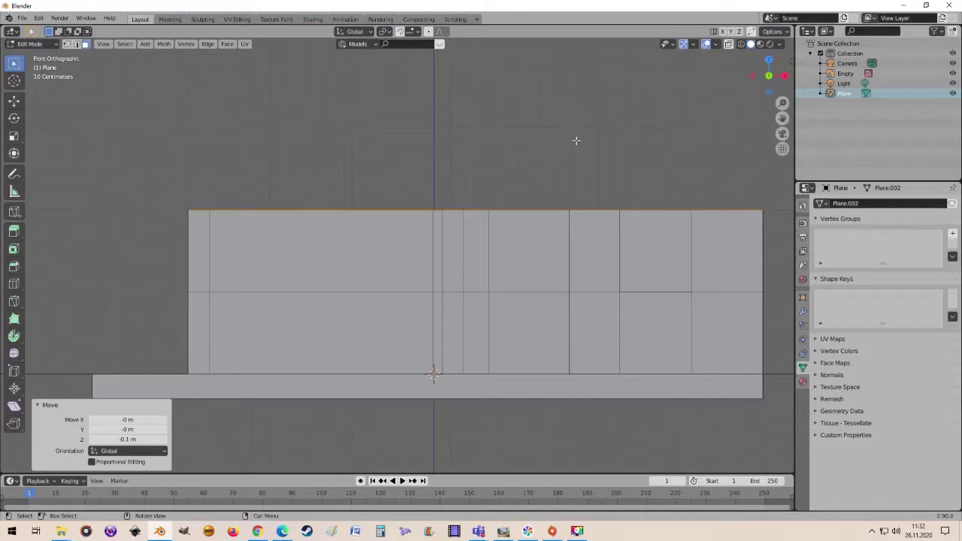
{"action": "key", "text": "g"}
{"action": "key", "text": "z"}
{"action": "key", "text": "z"}
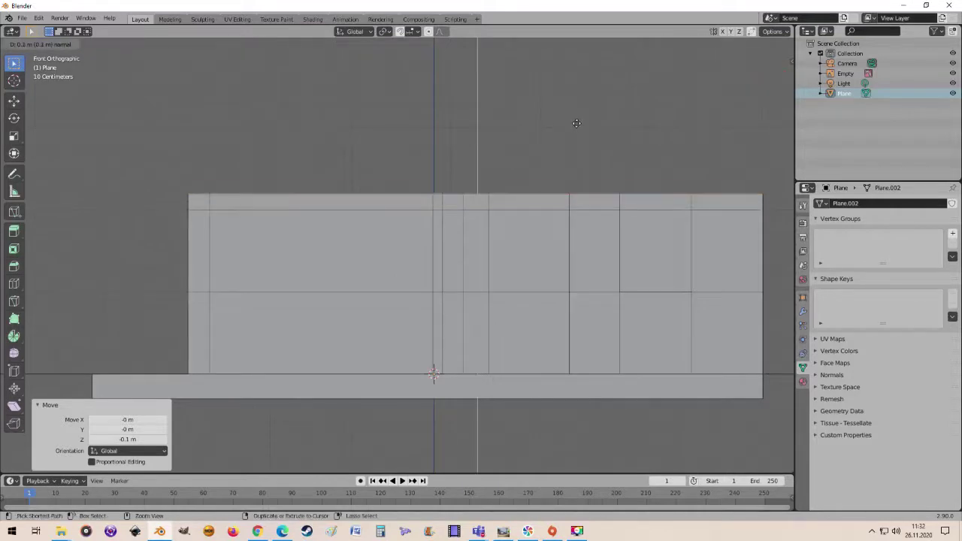
{"action": "left_click", "coordinate": [577, 110]}
{"action": "mouse_move", "coordinate": [571, 108]}
{"action": "middle_mouse_down"}
{"action": "mouse_move", "coordinate": [532, 163]}
{"action": "mouse_move", "coordinate": [398, 202]}
{"action": "mouse_move", "coordinate": [321, 244]}
{"action": "mouse_move", "coordinate": [277, 247]}
{"action": "mouse_move", "coordinate": [152, 68]}
{"action": "middle_mouse_up"}
{"action": "scroll", "coordinate": [519, 160], "scroll_direction": "down", "scroll_amount": 5}
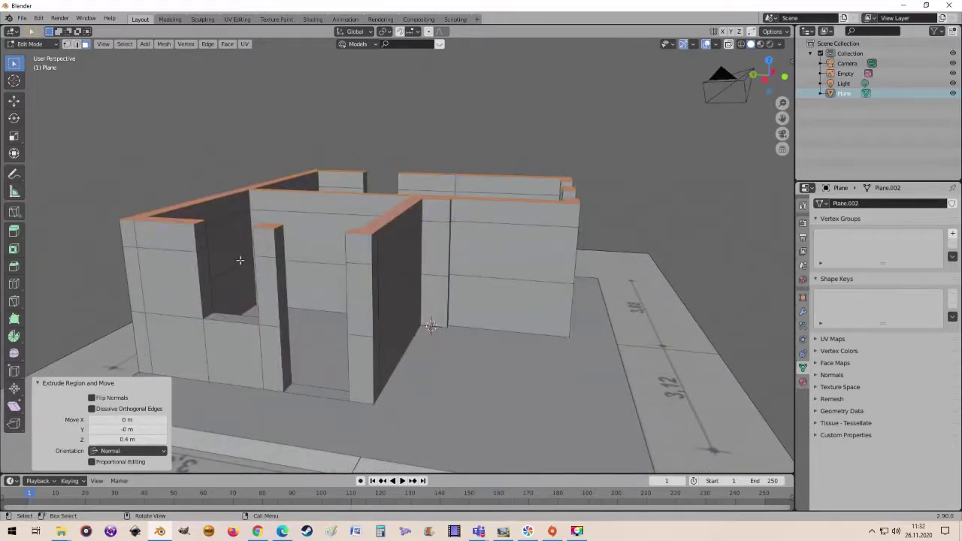
{"action": "left_click", "coordinate": [201, 237]}
{"action": "middle_click_drag", "start_coordinate": [201, 237], "coordinate": [468, 265]}
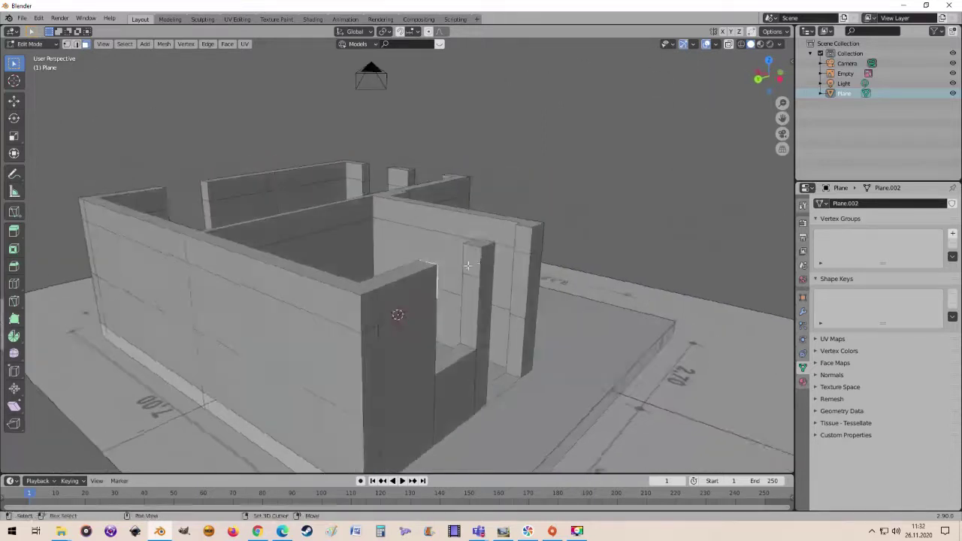
Bridge the faces across the first window opening with LoopTools Bridge
{"action": "left_click", "coordinate": [473, 261]}
{"action": "right_click", "coordinate": [474, 262]}
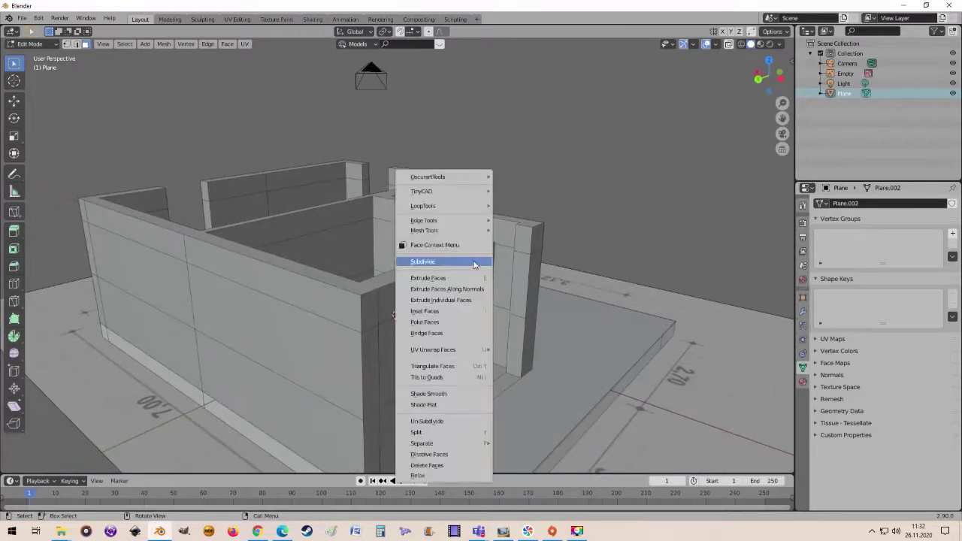
{"action": "mouse_move", "coordinate": [444, 205]}
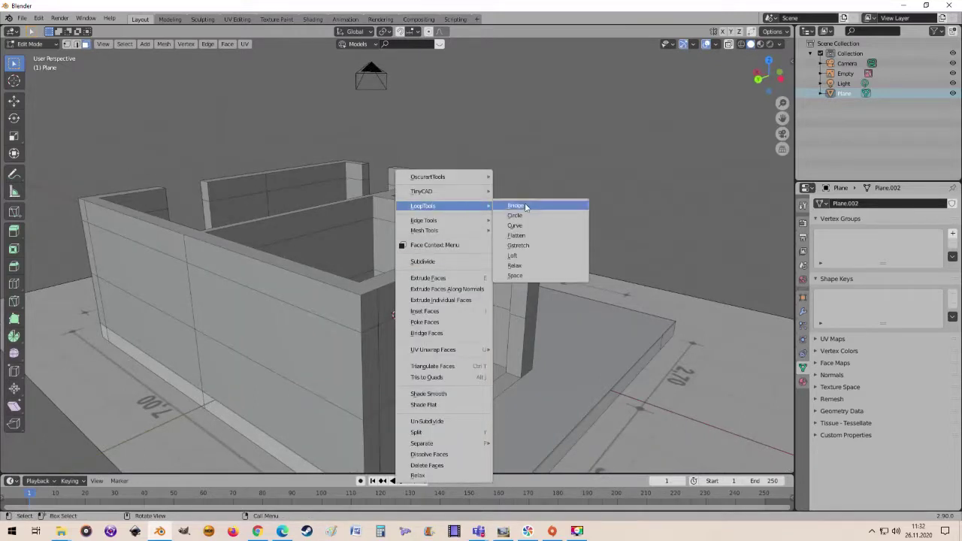
{"action": "left_click", "coordinate": [524, 205]}
{"action": "middle_click_drag", "start_coordinate": [545, 237], "coordinate": [316, 247]}
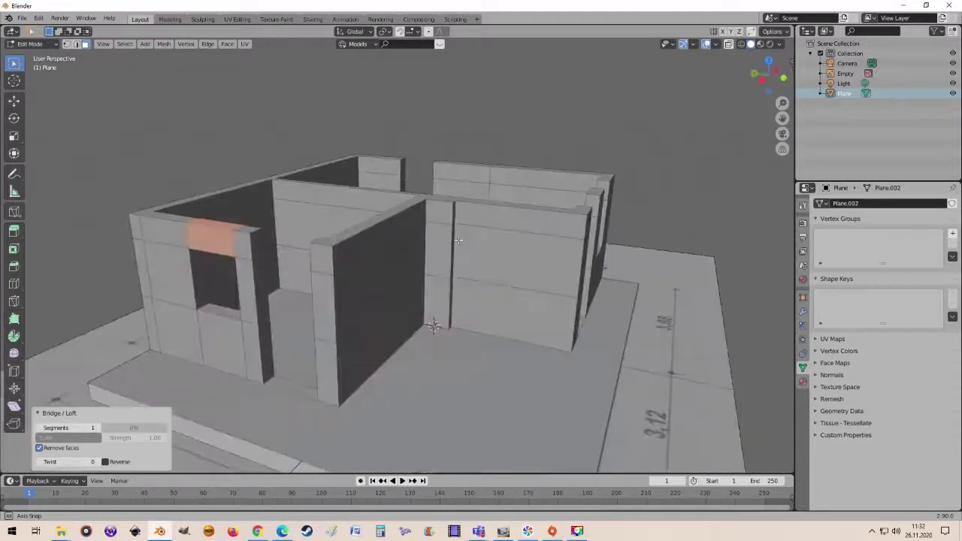
{"action": "middle_click_drag", "start_coordinate": [258, 241], "coordinate": [457, 280]}
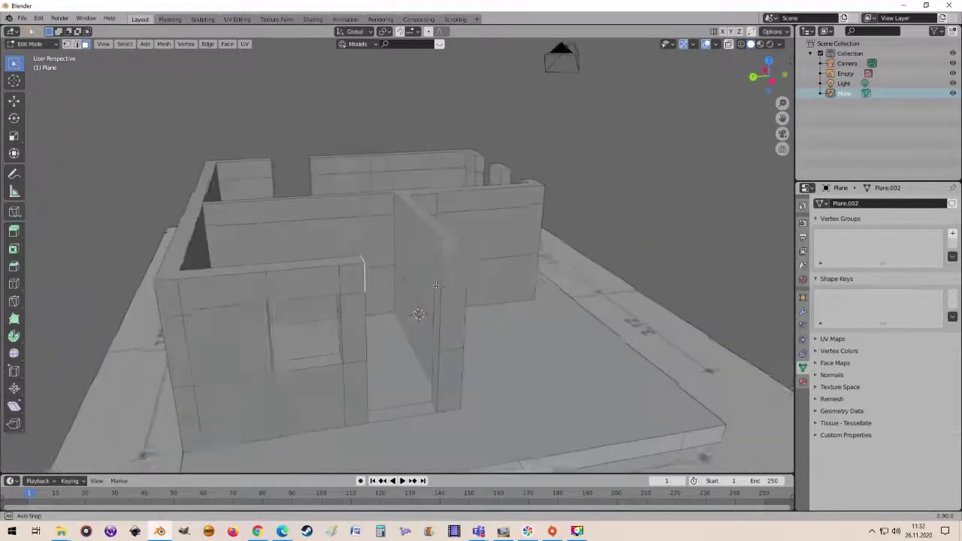
Bridge across the next two openings and select an edge at the following opening
{"action": "left_click", "coordinate": [482, 254]}
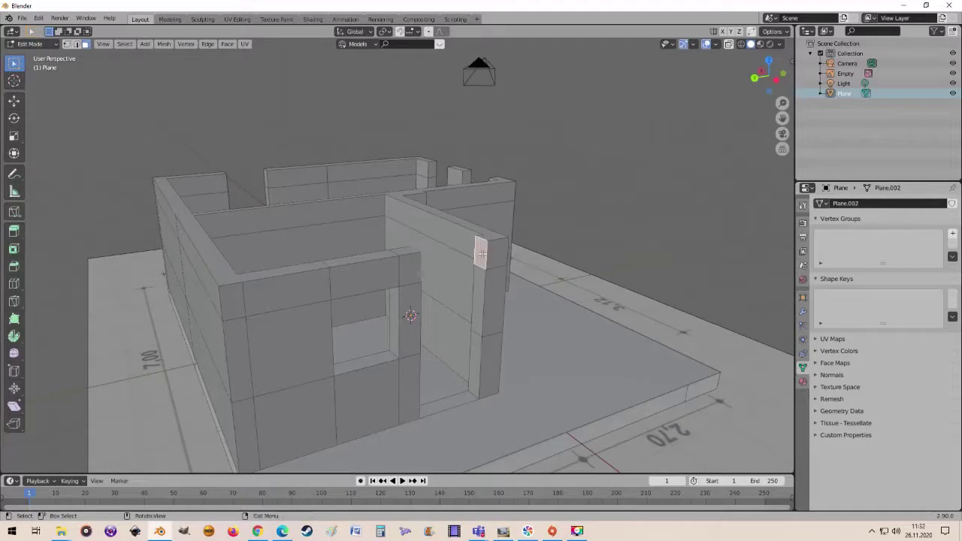
{"action": "right_click", "coordinate": [482, 254]}
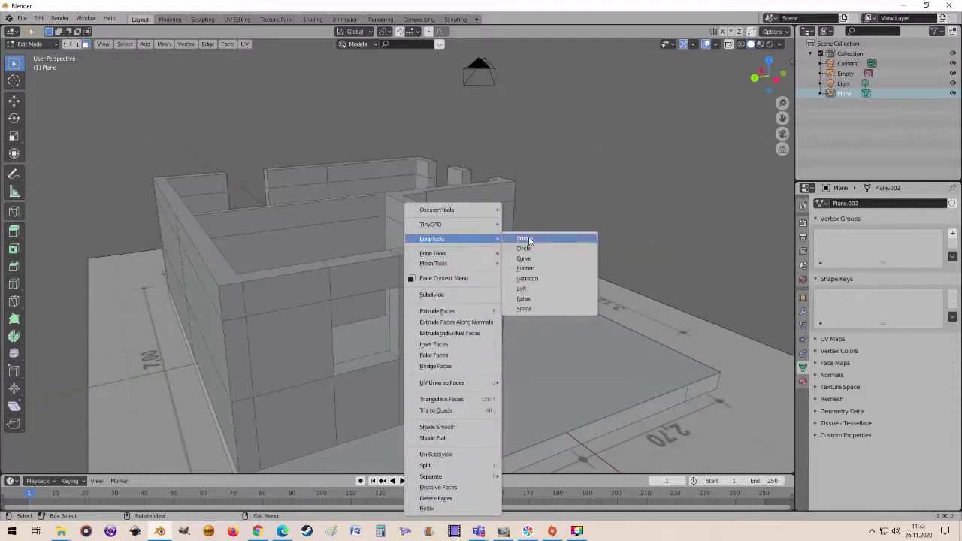
{"action": "left_click", "coordinate": [525, 238]}
{"action": "mouse_move", "coordinate": [525, 238]}
{"action": "middle_mouse_down"}
{"action": "mouse_move", "coordinate": [334, 280]}
{"action": "mouse_move", "coordinate": [441, 299]}
{"action": "mouse_move", "coordinate": [588, 263]}
{"action": "middle_mouse_up"}
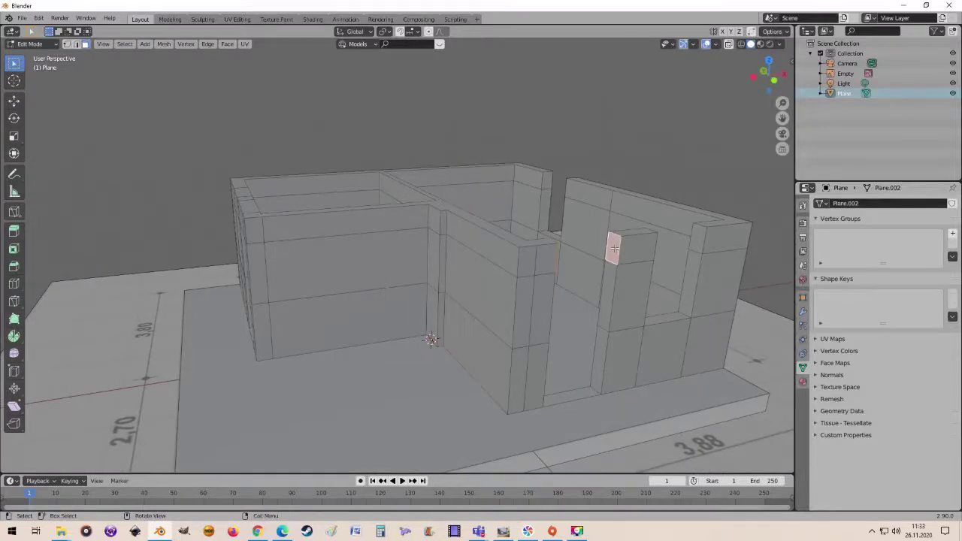
{"action": "right_click", "coordinate": [613, 246]}
{"action": "mouse_move", "coordinate": [586, 239]}
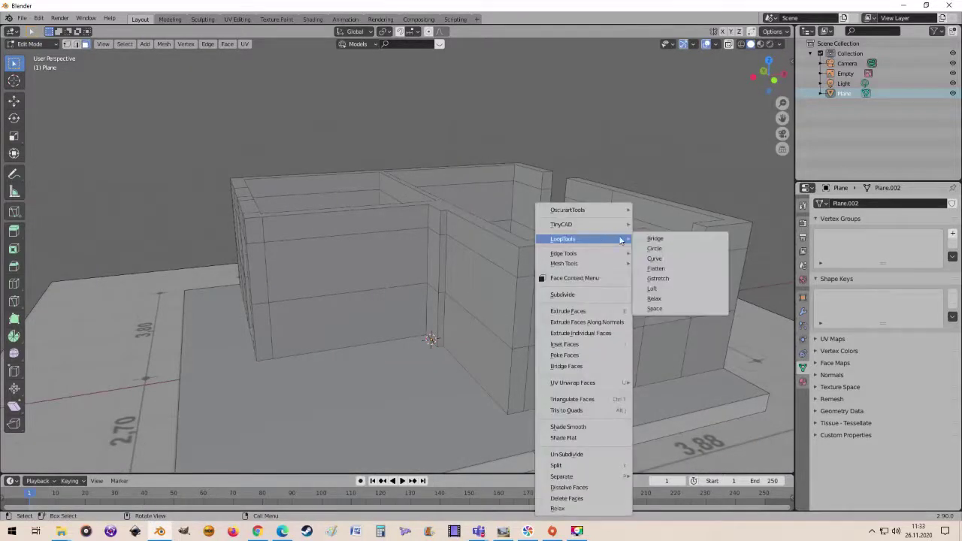
{"action": "left_click", "coordinate": [654, 239]}
{"action": "mouse_move", "coordinate": [654, 238]}
{"action": "middle_mouse_down"}
{"action": "mouse_move", "coordinate": [421, 343]}
{"action": "mouse_move", "coordinate": [595, 261]}
{"action": "mouse_move", "coordinate": [569, 257]}
{"action": "middle_mouse_up"}
{"action": "mouse_move", "coordinate": [333, 317]}
{"action": "middle_mouse_down"}
{"action": "mouse_move", "coordinate": [332, 266]}
{"action": "mouse_move", "coordinate": [317, 252]}
{"action": "mouse_move", "coordinate": [690, 224]}
{"action": "middle_mouse_up"}
{"action": "left_click", "coordinate": [317, 251]}
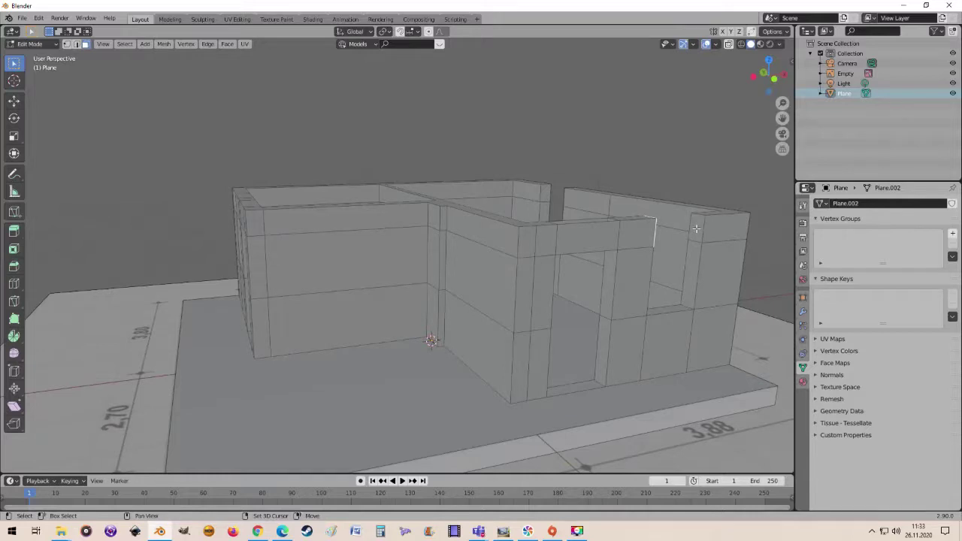
Bridge the first gap in the wall top above an opening using LoopTools Bridge
{"action": "left_click", "coordinate": [696, 227]}
{"action": "right_click", "coordinate": [696, 228]}
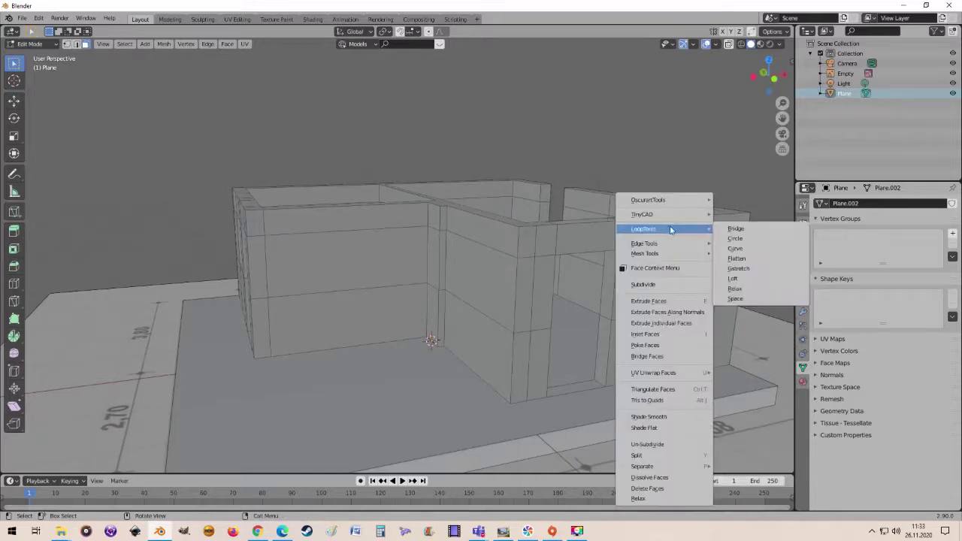
{"action": "left_click", "coordinate": [735, 229]}
{"action": "middle_click_drag", "start_coordinate": [735, 228], "coordinate": [676, 315]}
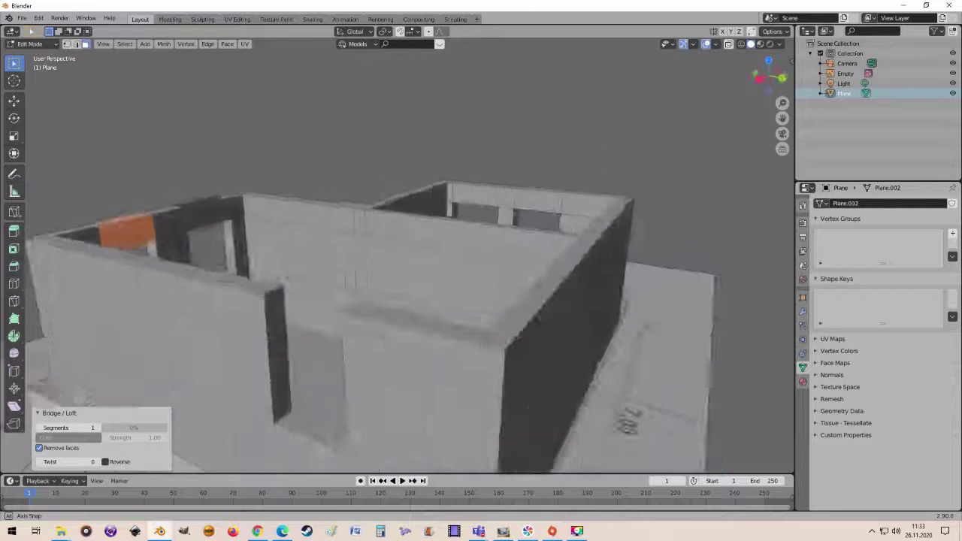
Bridge the second wall-top gap above the window with LoopTools Bridge
{"action": "left_click", "coordinate": [235, 310]}
{"action": "middle_click_drag", "start_coordinate": [234, 310], "coordinate": [383, 346]}
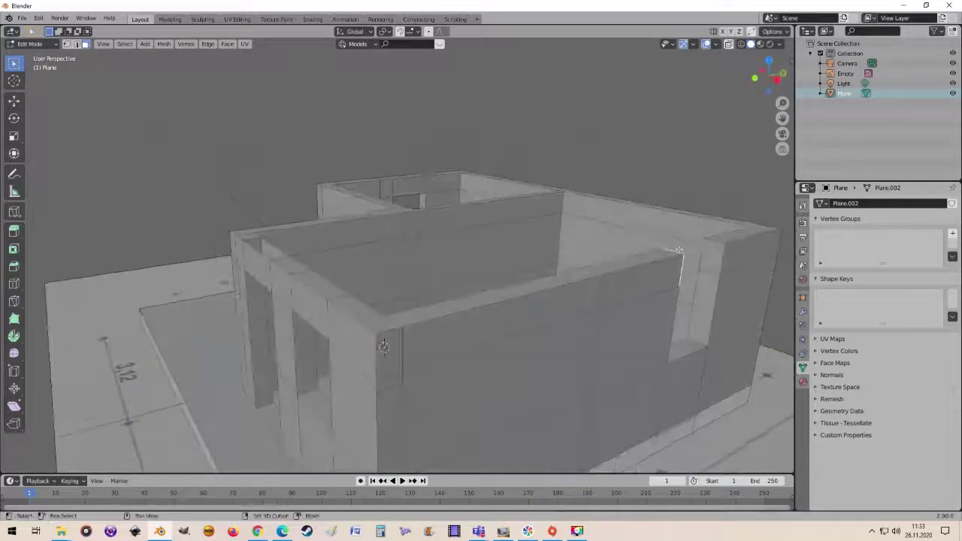
{"action": "left_click", "coordinate": [702, 244]}
{"action": "right_click", "coordinate": [703, 245]}
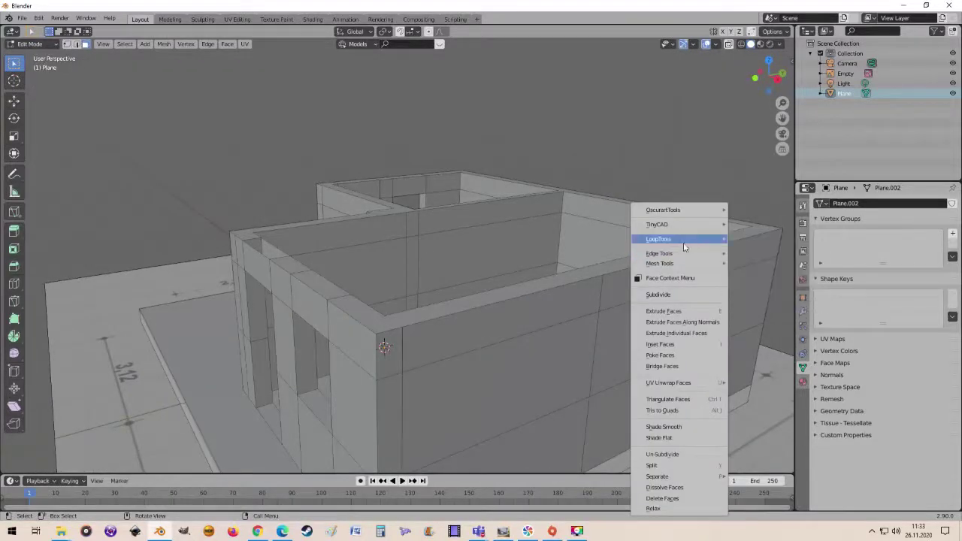
{"action": "mouse_move", "coordinate": [676, 239]}
{"action": "left_click", "coordinate": [751, 241]}
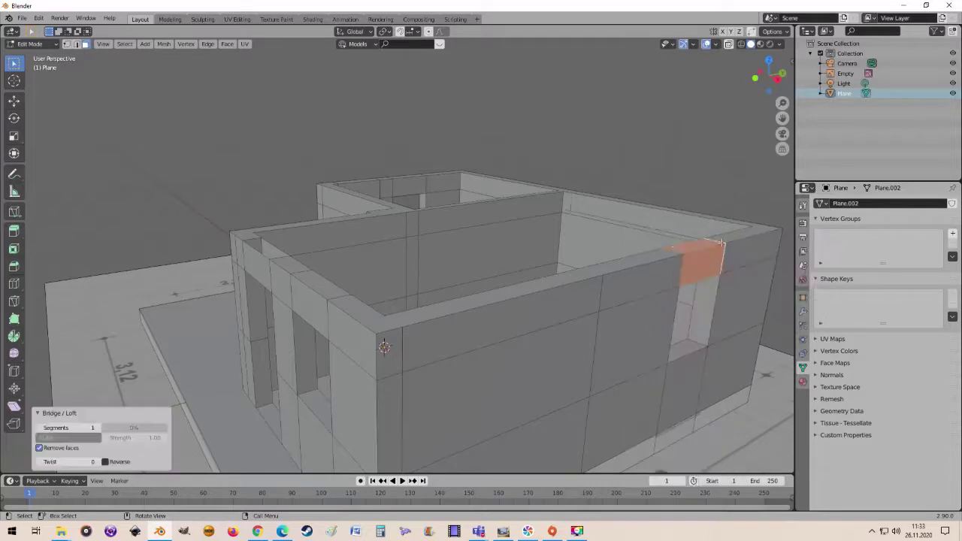
Inspect the bridged walls from several sides, then deselect everything
{"action": "middle_click_drag", "start_coordinate": [682, 259], "coordinate": [21, 282]}
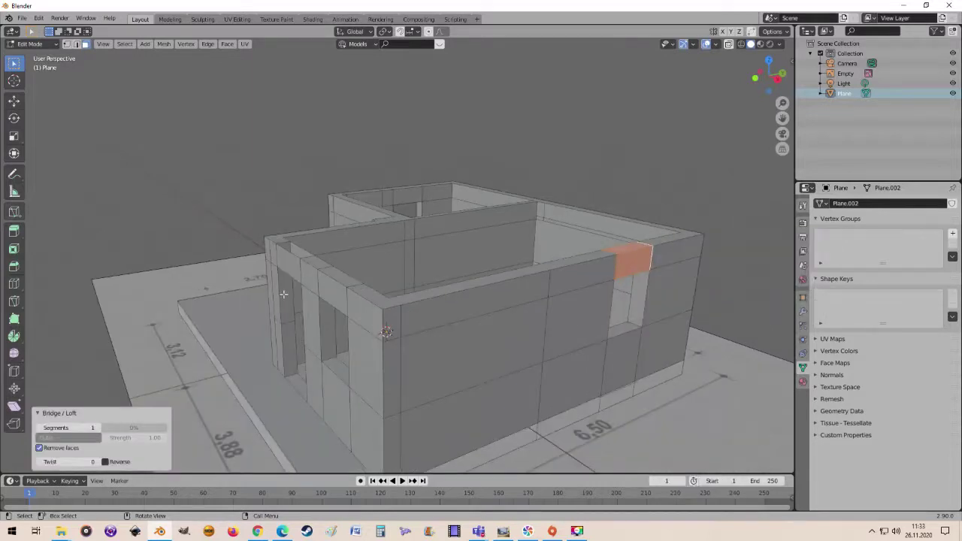
{"action": "mouse_move", "coordinate": [284, 294]}
{"action": "middle_mouse_down"}
{"action": "mouse_move", "coordinate": [70, 319]}
{"action": "mouse_move", "coordinate": [273, 320]}
{"action": "mouse_move", "coordinate": [249, 435]}
{"action": "mouse_move", "coordinate": [459, 280]}
{"action": "mouse_move", "coordinate": [262, 279]}
{"action": "mouse_move", "coordinate": [369, 318]}
{"action": "mouse_move", "coordinate": [374, 302]}
{"action": "mouse_move", "coordinate": [163, 283]}
{"action": "mouse_move", "coordinate": [691, 187]}
{"action": "mouse_move", "coordinate": [668, 161]}
{"action": "mouse_move", "coordinate": [526, 181]}
{"action": "mouse_move", "coordinate": [553, 192]}
{"action": "mouse_move", "coordinate": [361, 271]}
{"action": "mouse_move", "coordinate": [423, 253]}
{"action": "mouse_move", "coordinate": [175, 277]}
{"action": "middle_mouse_up"}
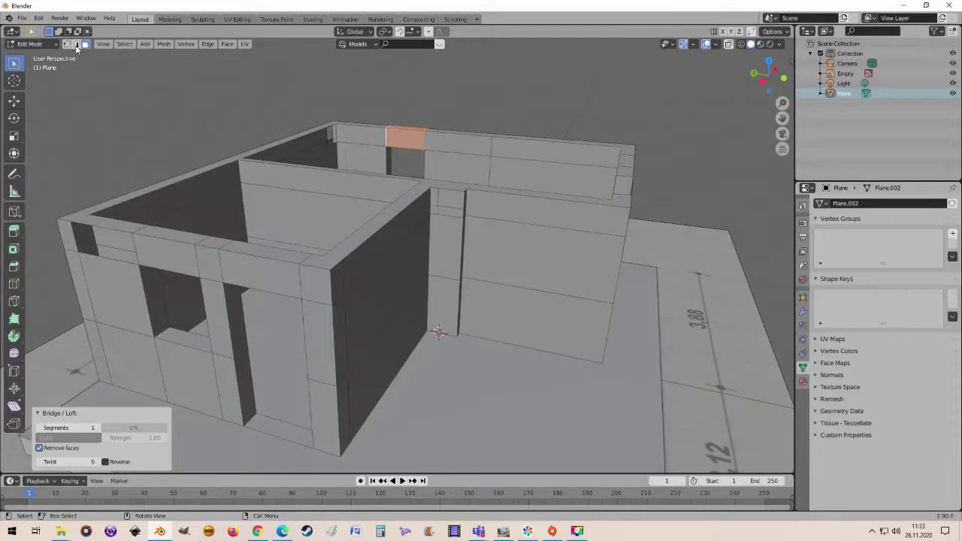
{"action": "mouse_move", "coordinate": [206, 195]}
{"action": "middle_mouse_down"}
{"action": "mouse_move", "coordinate": [158, 165]}
{"action": "mouse_move", "coordinate": [90, 280]}
{"action": "middle_mouse_up"}
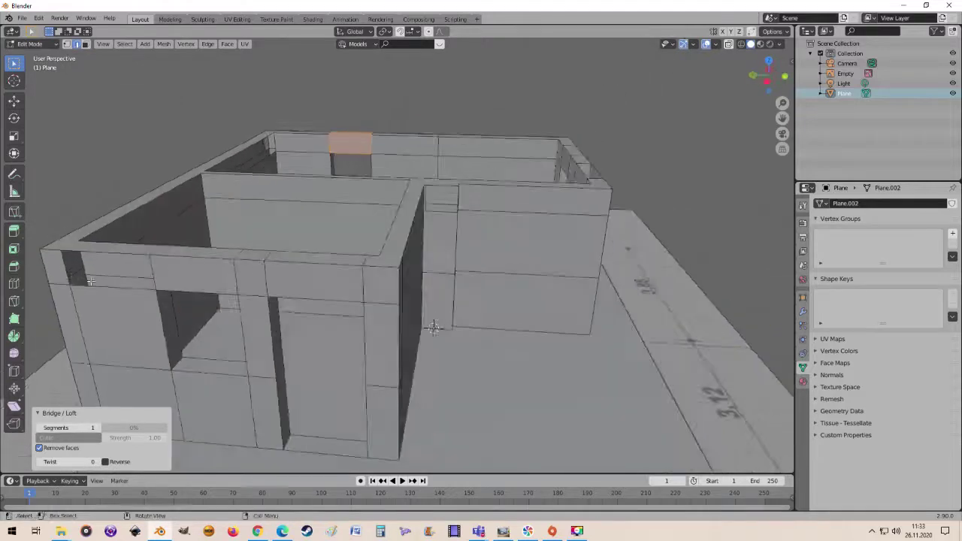
{"action": "key", "text": "alt+a"}
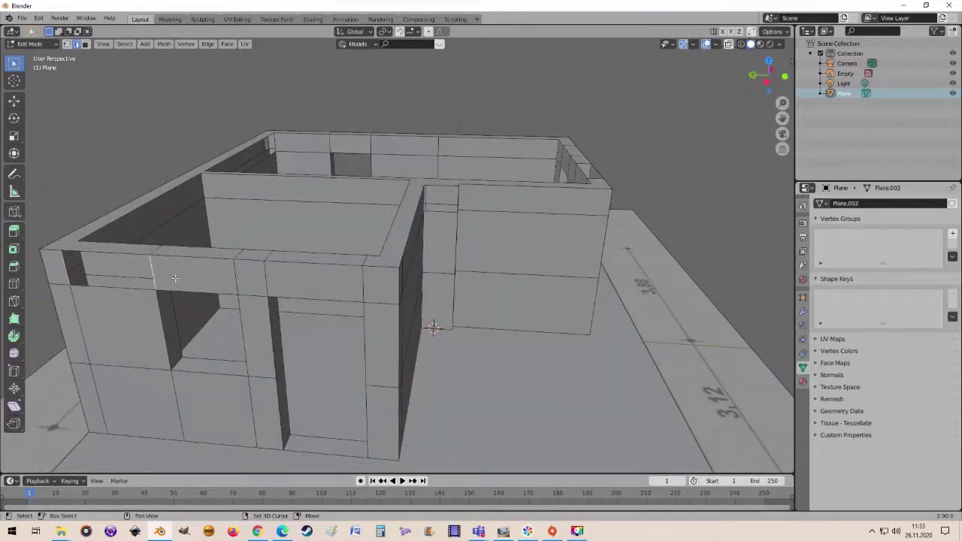
{"action": "left_click", "coordinate": [113, 270]}
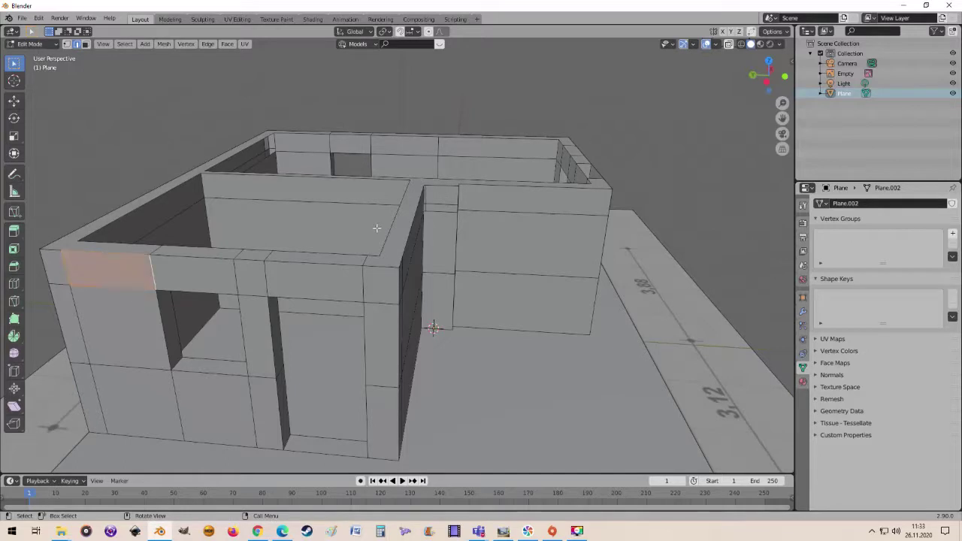
{"action": "middle_click_drag", "start_coordinate": [376, 226], "coordinate": [339, 217]}
{"action": "middle_click_drag", "start_coordinate": [423, 215], "coordinate": [435, 215]}
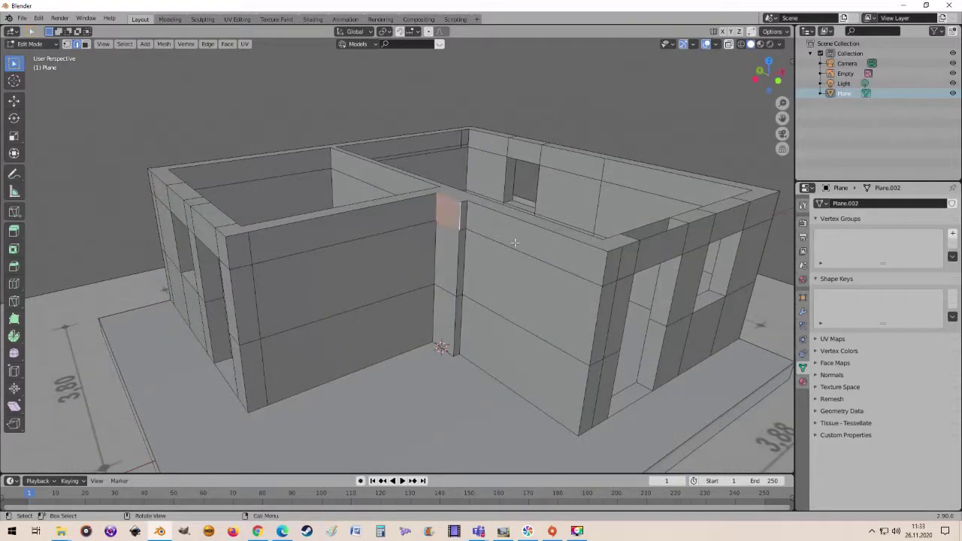
Check the interior walls and rooms from low, high and top-down angles
{"action": "middle_click_drag", "start_coordinate": [515, 243], "coordinate": [494, 278]}
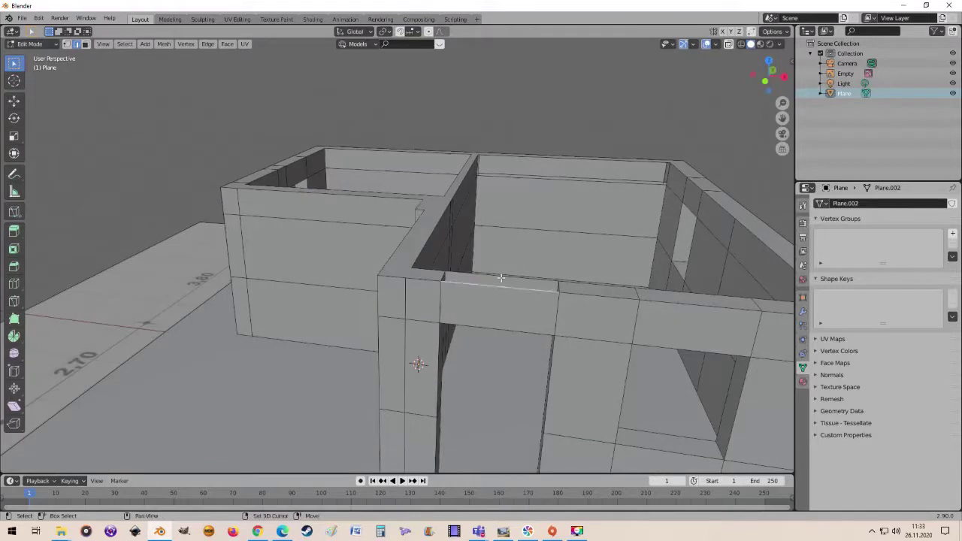
{"action": "middle_click_drag", "start_coordinate": [567, 300], "coordinate": [428, 216]}
{"action": "scroll", "coordinate": [509, 216], "scroll_direction": "down", "scroll_amount": 3}
{"action": "mouse_move", "coordinate": [510, 216]}
{"action": "middle_mouse_down"}
{"action": "mouse_move", "coordinate": [407, 263]}
{"action": "mouse_move", "coordinate": [162, 304]}
{"action": "mouse_move", "coordinate": [200, 310]}
{"action": "middle_mouse_up"}
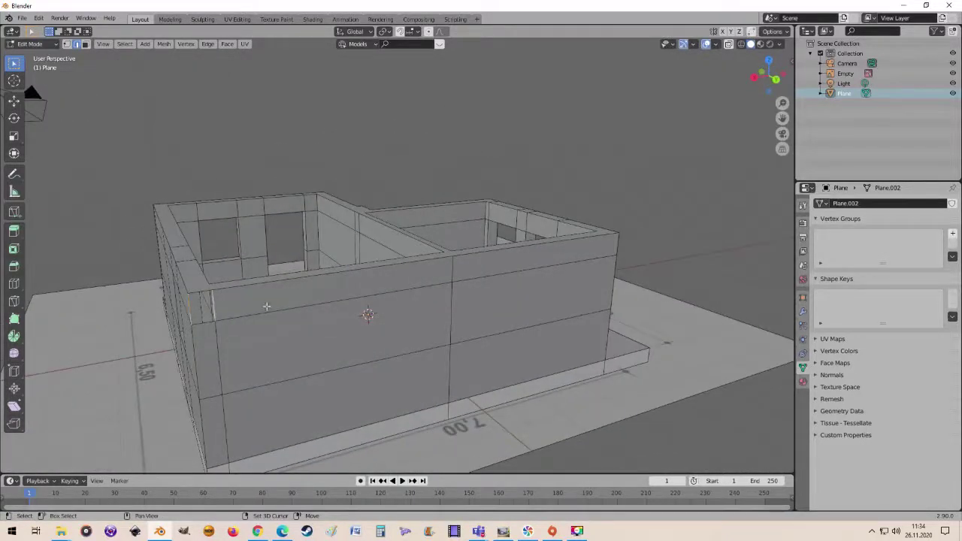
{"action": "mouse_move", "coordinate": [276, 305]}
{"action": "middle_mouse_down"}
{"action": "mouse_move", "coordinate": [209, 313]}
{"action": "mouse_move", "coordinate": [135, 304]}
{"action": "middle_mouse_up"}
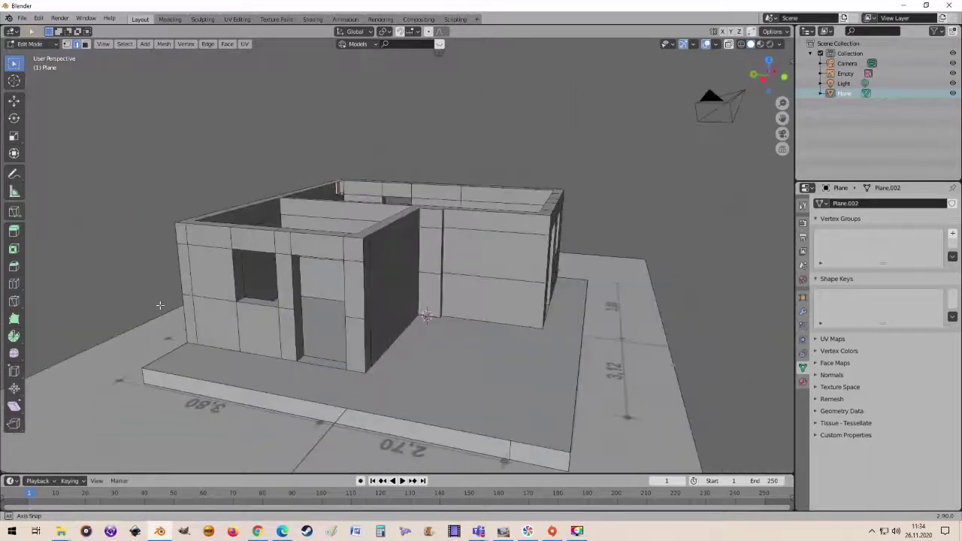
{"action": "mouse_move", "coordinate": [135, 303]}
{"action": "middle_mouse_down"}
{"action": "mouse_move", "coordinate": [411, 309]}
{"action": "mouse_move", "coordinate": [333, 288]}
{"action": "mouse_move", "coordinate": [468, 285]}
{"action": "mouse_move", "coordinate": [518, 257]}
{"action": "mouse_move", "coordinate": [574, 280]}
{"action": "middle_mouse_up"}
{"action": "scroll", "coordinate": [410, 309], "scroll_direction": "up", "scroll_amount": 3}
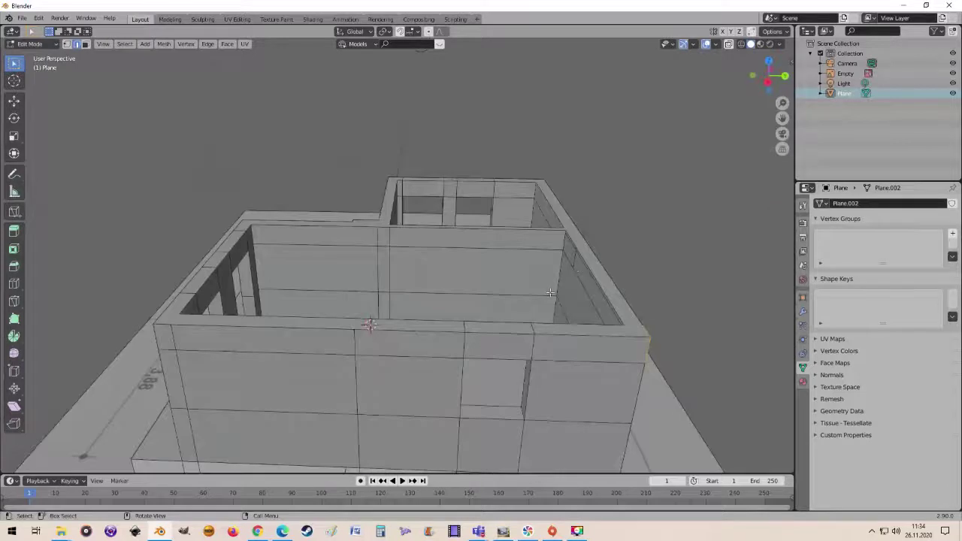
{"action": "middle_click_drag", "start_coordinate": [574, 281], "coordinate": [595, 227]}
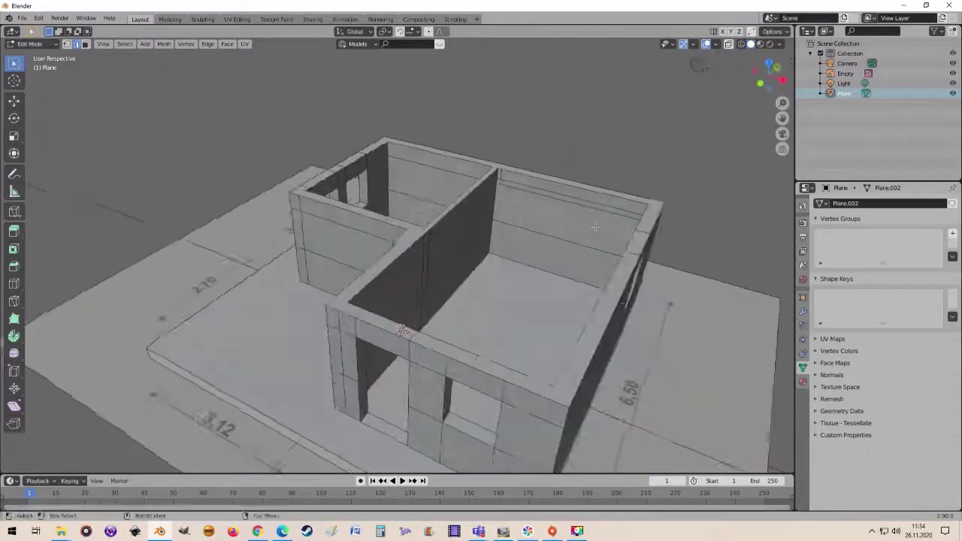
{"action": "left_click", "coordinate": [577, 186]}
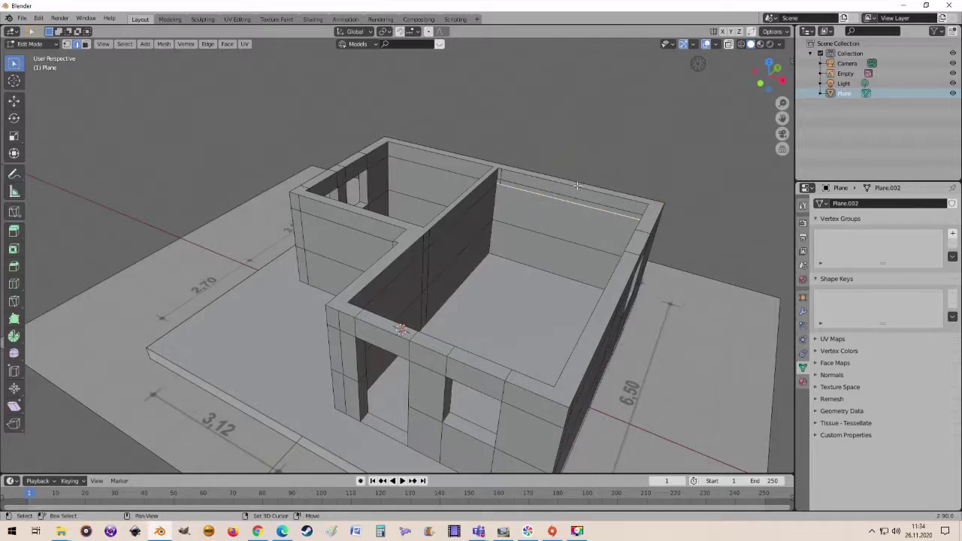
{"action": "mouse_move", "coordinate": [621, 229]}
{"action": "middle_mouse_down"}
{"action": "mouse_move", "coordinate": [460, 230]}
{"action": "mouse_move", "coordinate": [522, 235]}
{"action": "mouse_move", "coordinate": [401, 330]}
{"action": "mouse_move", "coordinate": [417, 279]}
{"action": "middle_mouse_up"}
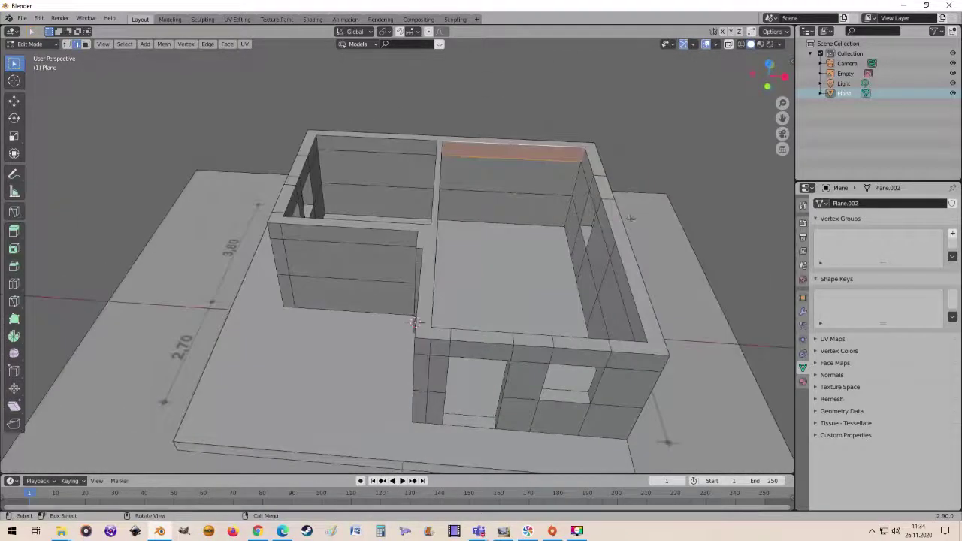
{"action": "middle_click_drag", "start_coordinate": [653, 184], "coordinate": [639, 304]}
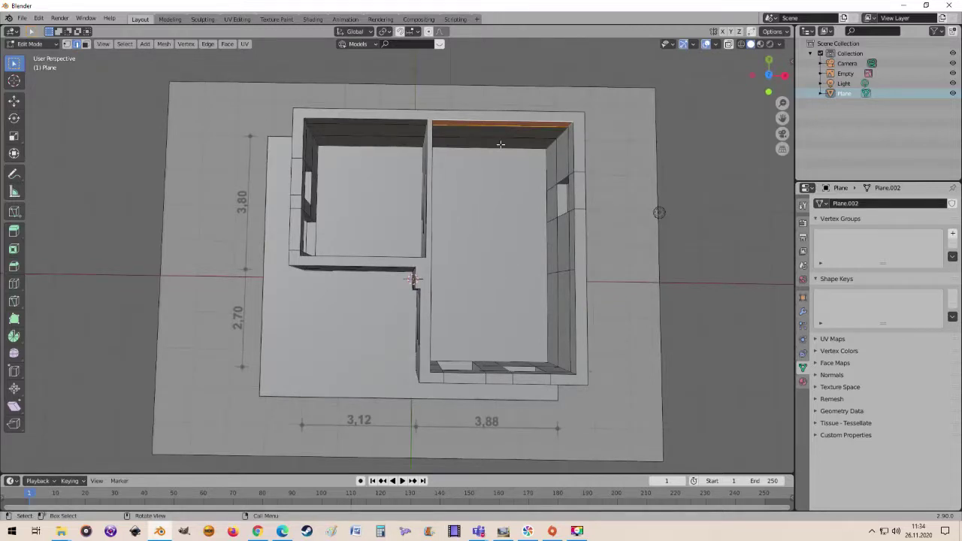
In top view, select the top faces of every wall segment around both rooms
{"action": "key", "text": "KP_7"}
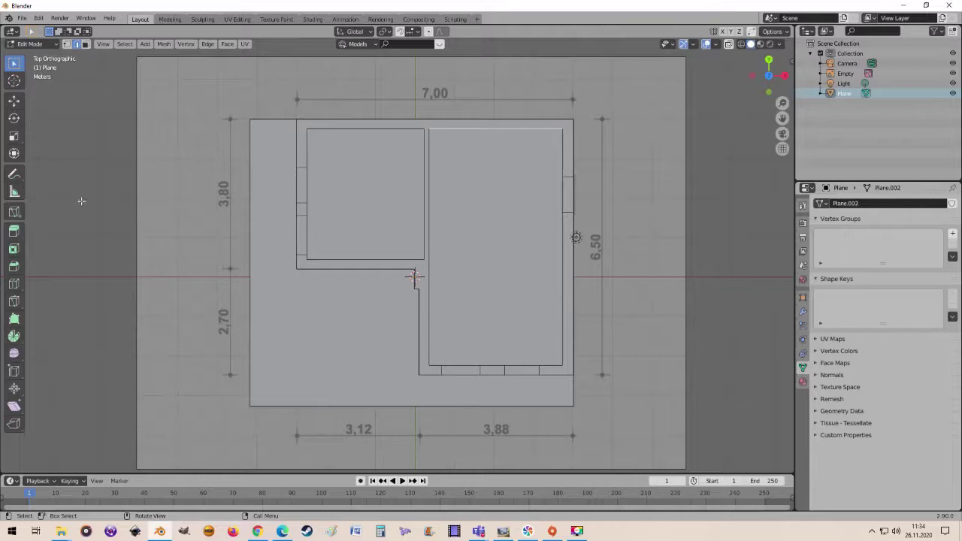
{"action": "left_click", "coordinate": [86, 45]}
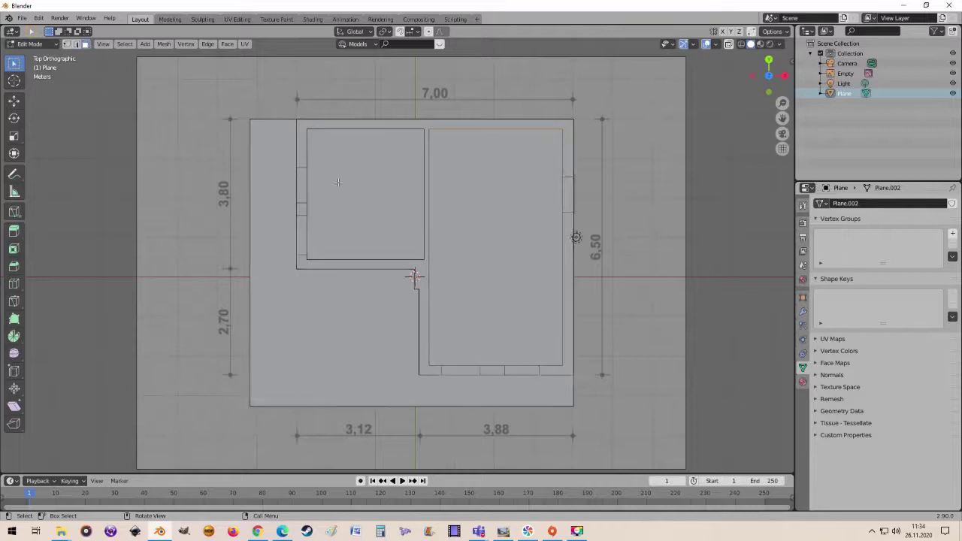
{"action": "left_click", "coordinate": [416, 268]}
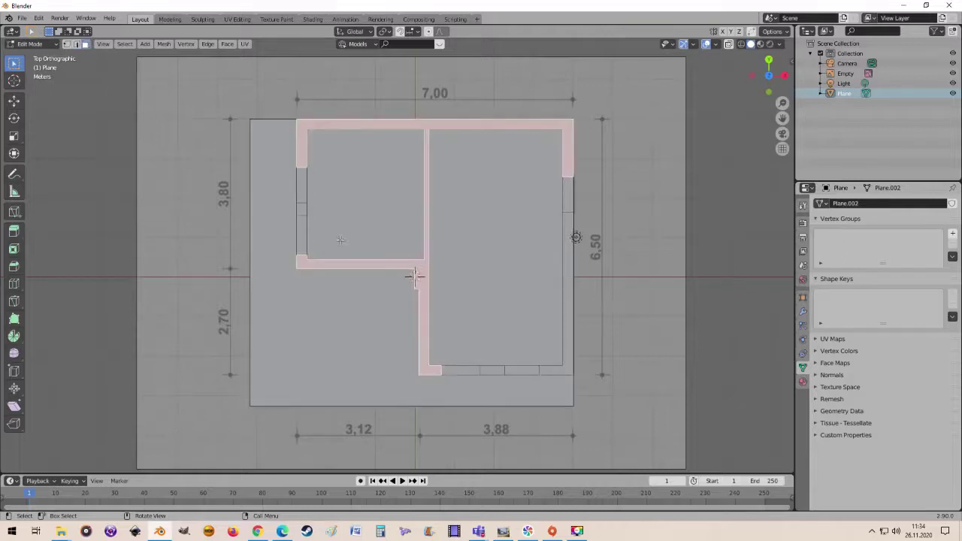
{"action": "left_click", "coordinate": [300, 187], "text": "shift"}
{"action": "left_click", "coordinate": [301, 233], "text": "shift"}
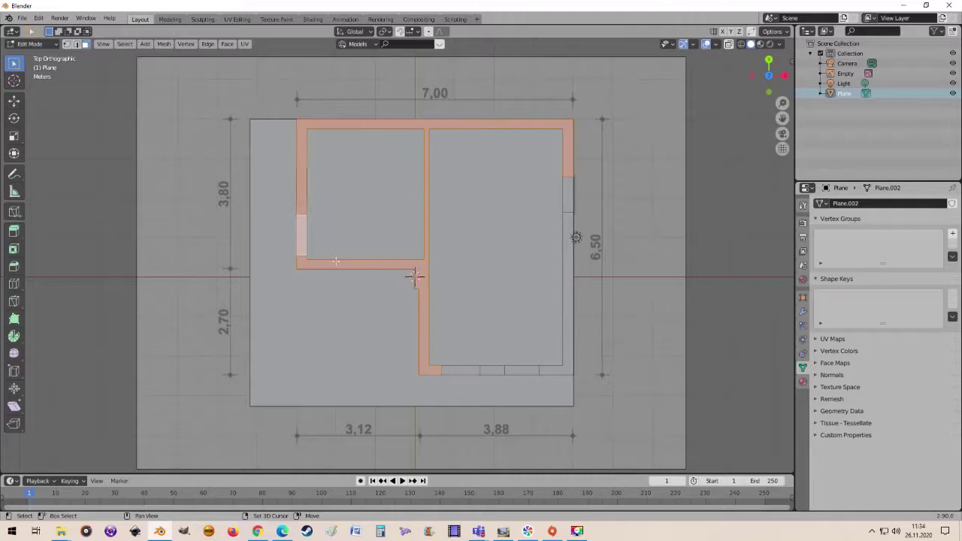
{"action": "left_click", "coordinate": [475, 370], "text": "shift"}
{"action": "left_click", "coordinate": [530, 371], "text": "shift"}
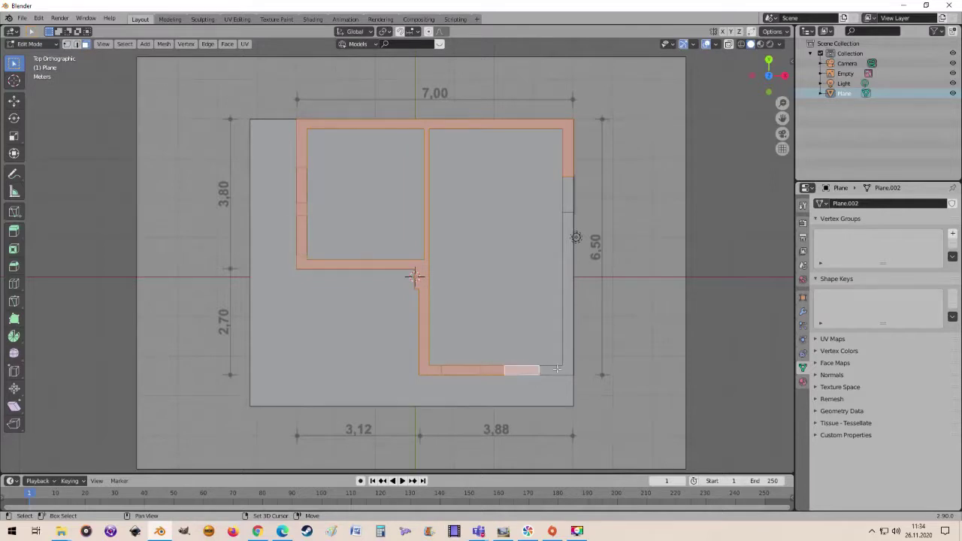
{"action": "left_click", "coordinate": [556, 368], "text": "shift"}
{"action": "left_click", "coordinate": [569, 195], "text": "shift"}
{"action": "middle_click_drag", "start_coordinate": [569, 195], "coordinate": [390, 270]}
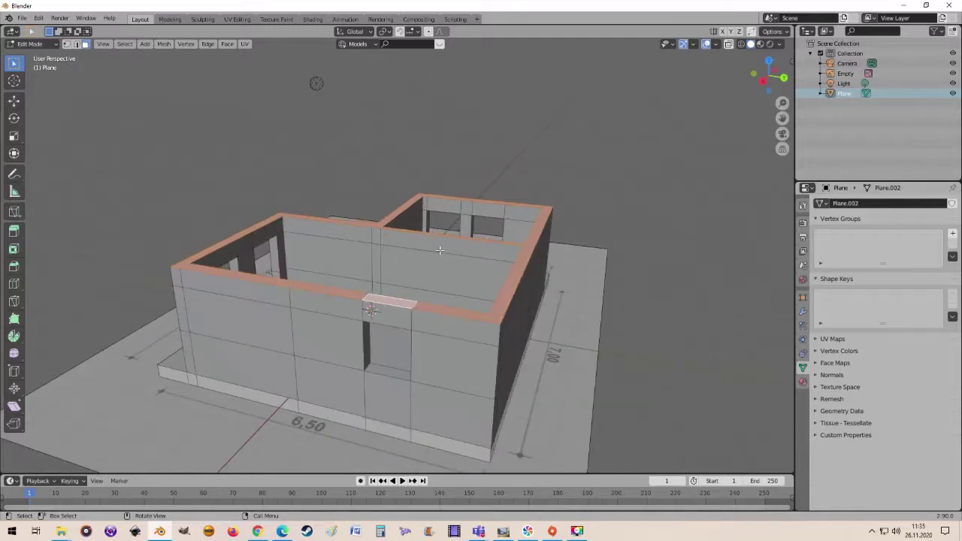
Extrude the selected wall tops 0.1 m upward along their normals, then deselect all
{"action": "key", "text": "KP_1"}
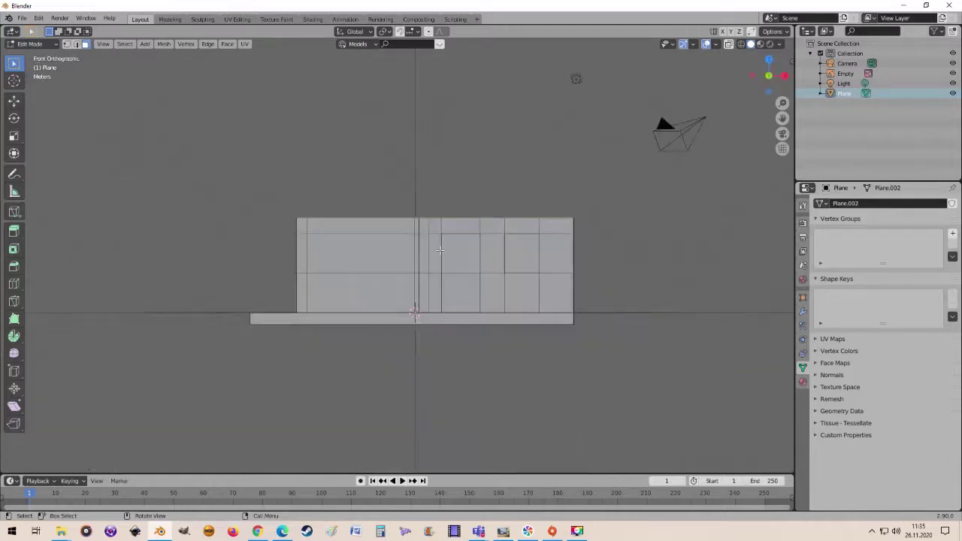
{"action": "scroll", "coordinate": [508, 185], "scroll_direction": "up", "scroll_amount": 1}
{"action": "scroll", "coordinate": [492, 194], "scroll_direction": "up", "scroll_amount": 2}
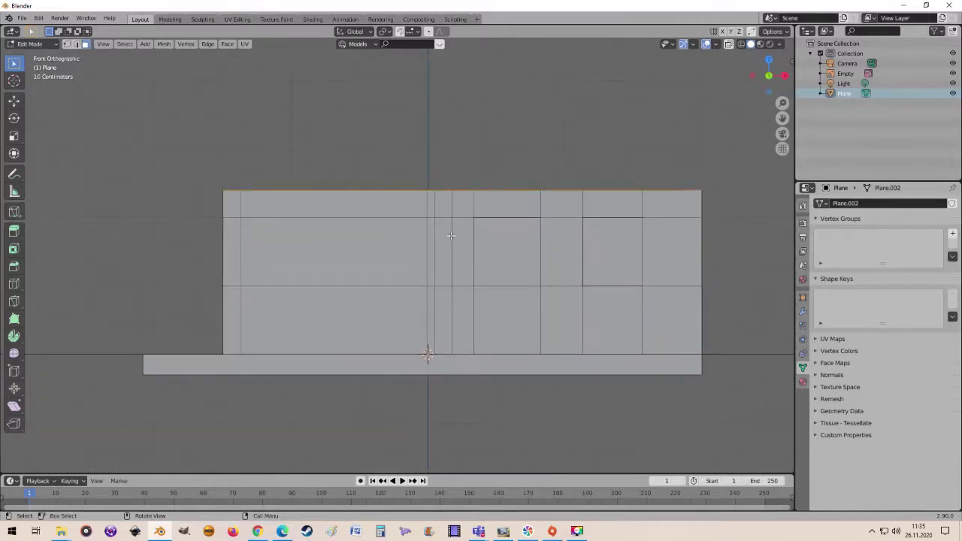
{"action": "scroll", "coordinate": [451, 235], "scroll_direction": "up", "scroll_amount": 2}
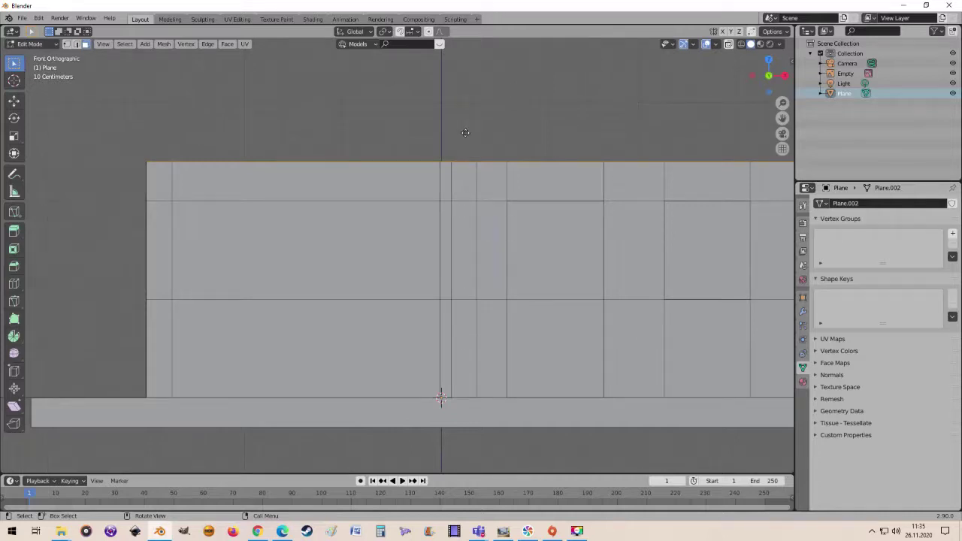
{"action": "key", "text": "e"}
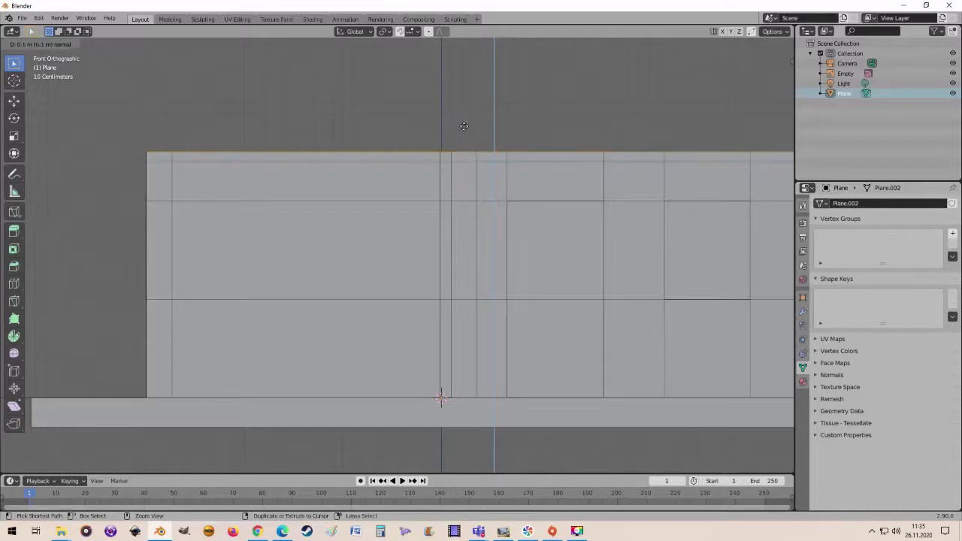
{"action": "left_click", "coordinate": [463, 125]}
{"action": "mouse_move", "coordinate": [464, 126]}
{"action": "middle_mouse_down"}
{"action": "mouse_move", "coordinate": [583, 174]}
{"action": "mouse_move", "coordinate": [432, 124]}
{"action": "middle_mouse_up"}
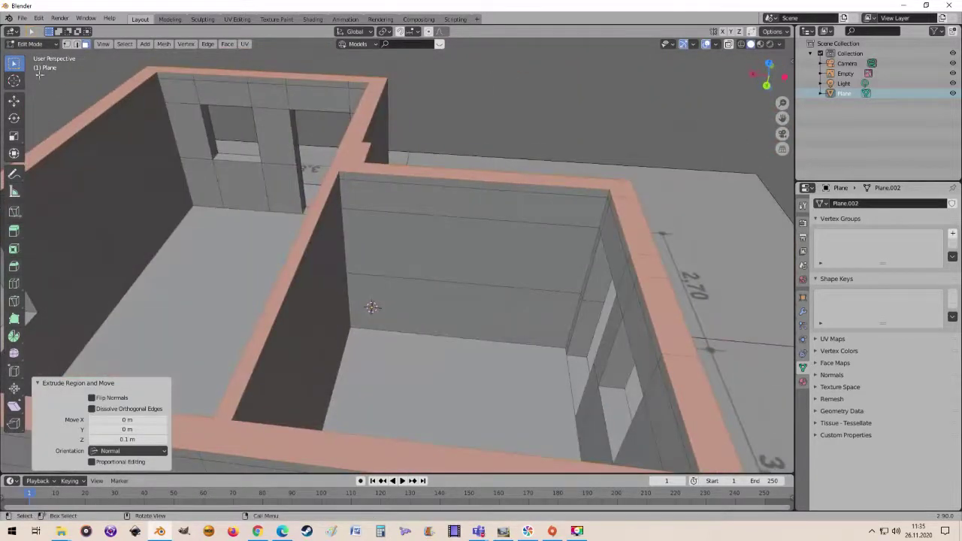
{"action": "mouse_move", "coordinate": [447, 166]}
{"action": "middle_mouse_down"}
{"action": "mouse_move", "coordinate": [440, 155]}
{"action": "mouse_move", "coordinate": [384, 234]}
{"action": "mouse_move", "coordinate": [266, 188]}
{"action": "middle_mouse_up"}
{"action": "key", "text": "alt+a"}
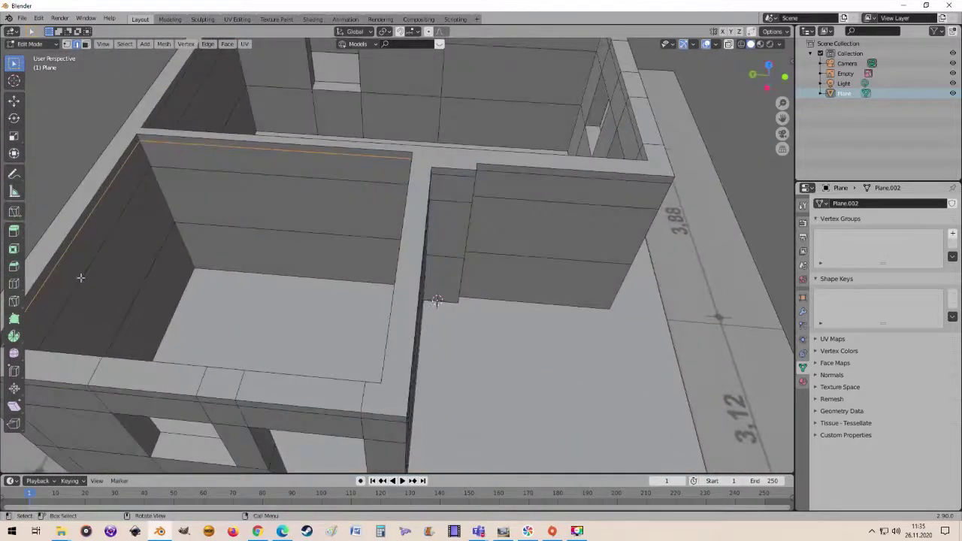
Select the first room's inner rim edge loop and fill it with a roof face
{"action": "middle_click_drag", "start_coordinate": [79, 275], "coordinate": [188, 248]}
{"action": "mouse_move", "coordinate": [406, 286]}
{"action": "middle_mouse_down"}
{"action": "mouse_move", "coordinate": [429, 300]}
{"action": "mouse_move", "coordinate": [397, 318]}
{"action": "mouse_move", "coordinate": [377, 303]}
{"action": "mouse_move", "coordinate": [398, 263]}
{"action": "middle_mouse_up"}
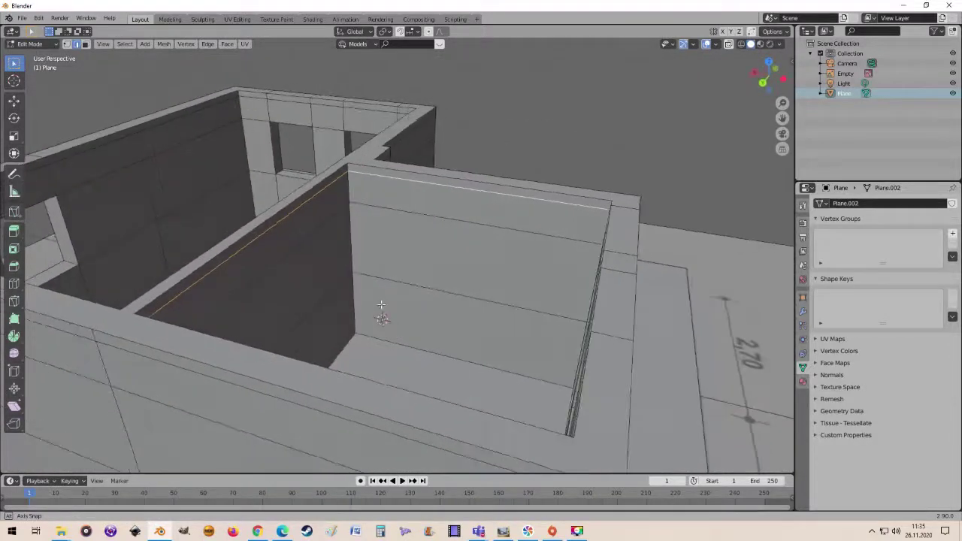
{"action": "mouse_move", "coordinate": [406, 225]}
{"action": "middle_mouse_down"}
{"action": "mouse_move", "coordinate": [441, 230]}
{"action": "mouse_move", "coordinate": [256, 153]}
{"action": "mouse_move", "coordinate": [256, 163]}
{"action": "middle_mouse_up"}
{"action": "left_click", "coordinate": [411, 228]}
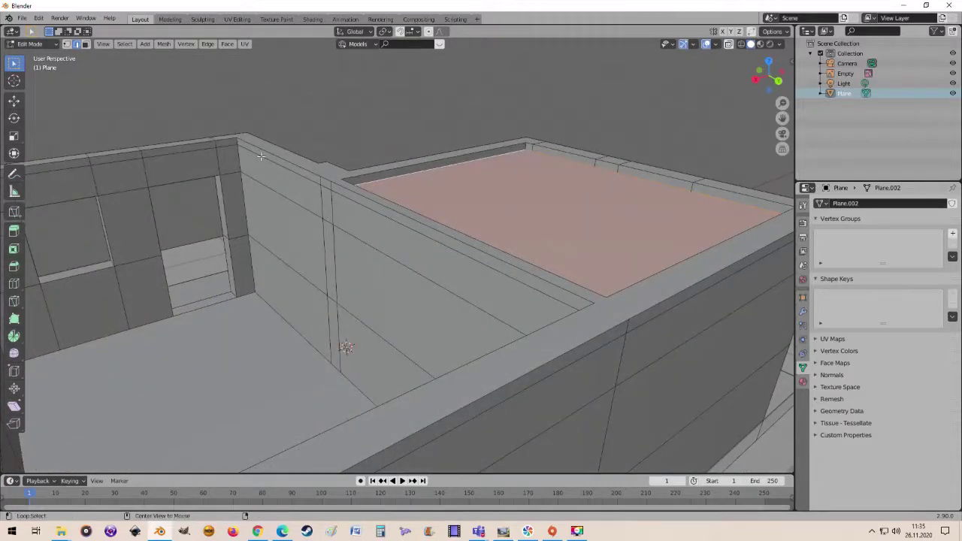
{"action": "left_click", "coordinate": [269, 159], "text": "alt"}
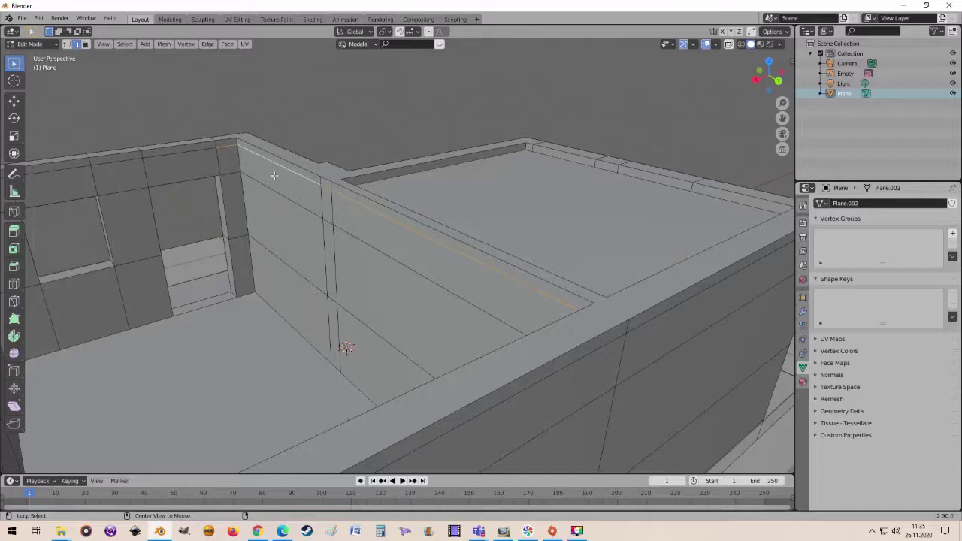
{"action": "middle_click_drag", "start_coordinate": [274, 175], "coordinate": [237, 131]}
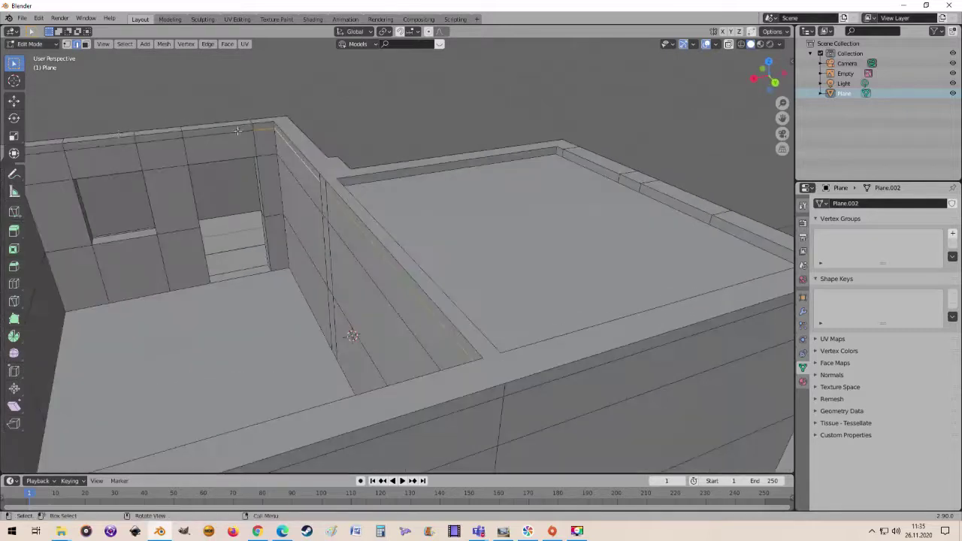
{"action": "middle_click_drag", "start_coordinate": [364, 236], "coordinate": [306, 133]}
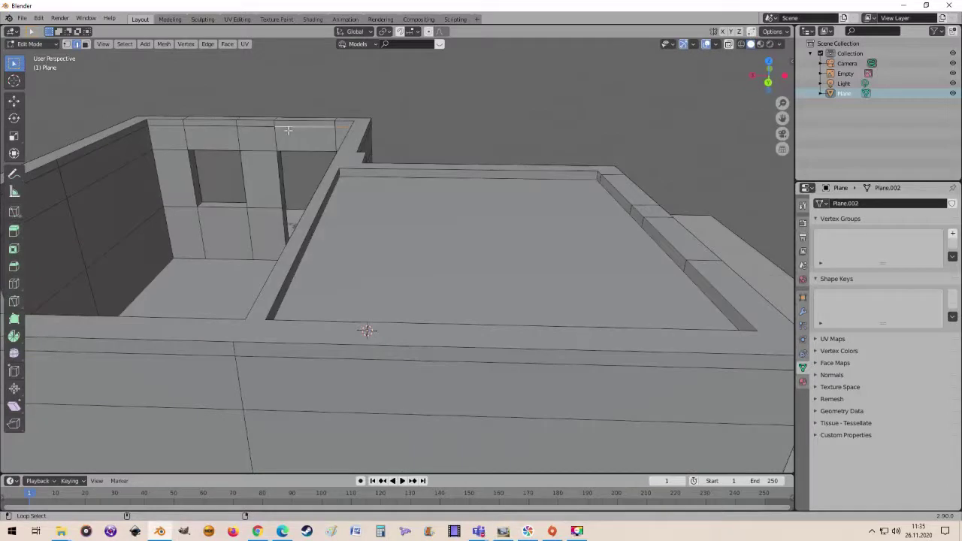
{"action": "left_click", "coordinate": [199, 129], "text": "alt"}
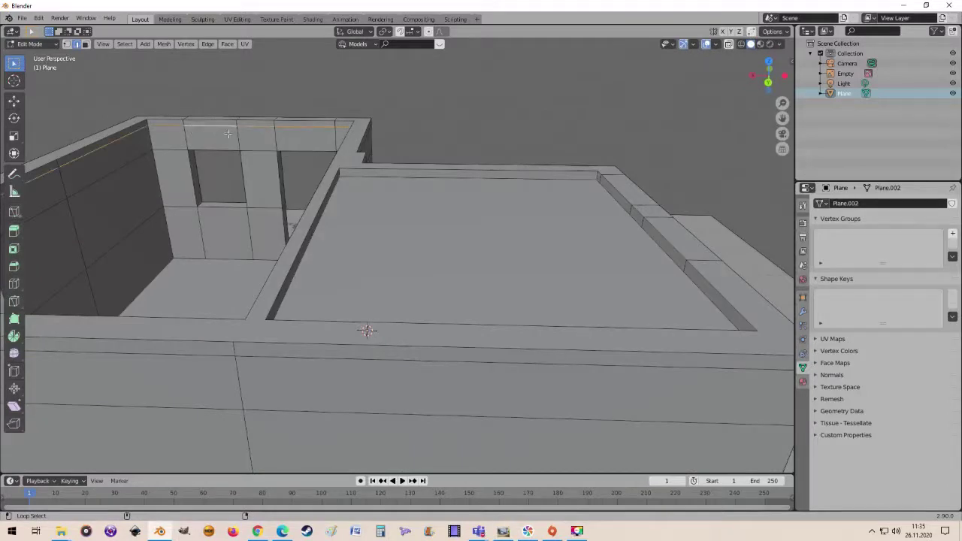
{"action": "middle_click_drag", "start_coordinate": [290, 134], "coordinate": [317, 60]}
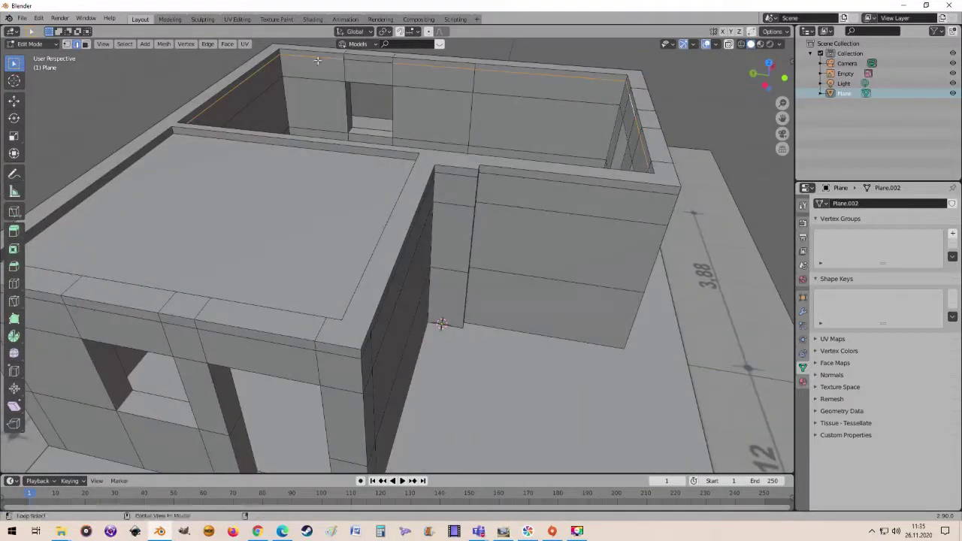
{"action": "mouse_move", "coordinate": [425, 112]}
{"action": "middle_mouse_down"}
{"action": "mouse_move", "coordinate": [550, 203]}
{"action": "mouse_move", "coordinate": [653, 198]}
{"action": "middle_mouse_up"}
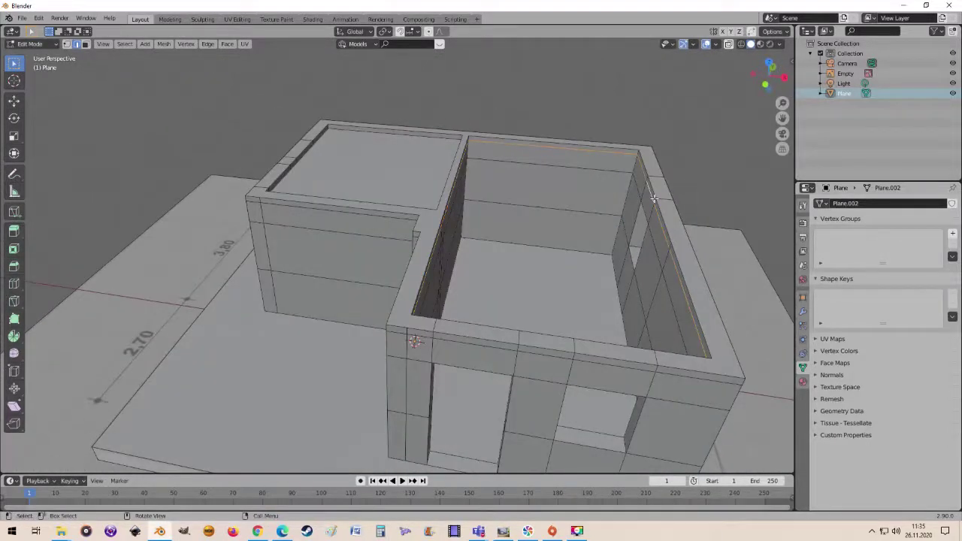
{"action": "key", "text": "f"}
Select the second room's inner rim edges and fill them with a roof face
{"action": "mouse_move", "coordinate": [653, 198]}
{"action": "middle_mouse_down"}
{"action": "mouse_move", "coordinate": [622, 206]}
{"action": "mouse_move", "coordinate": [406, 170]}
{"action": "middle_mouse_up"}
{"action": "scroll", "coordinate": [406, 170], "scroll_direction": "up", "scroll_amount": 2}
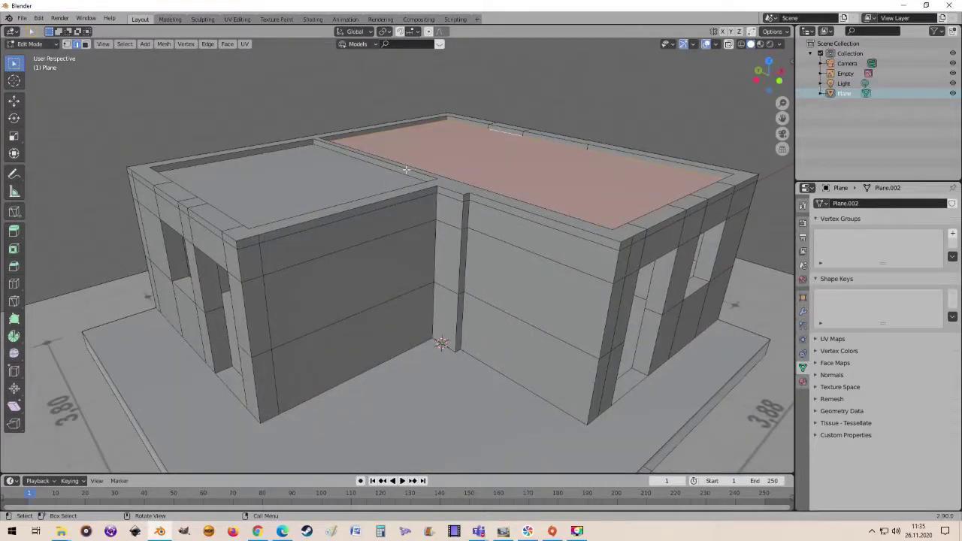
{"action": "left_click", "coordinate": [406, 170]}
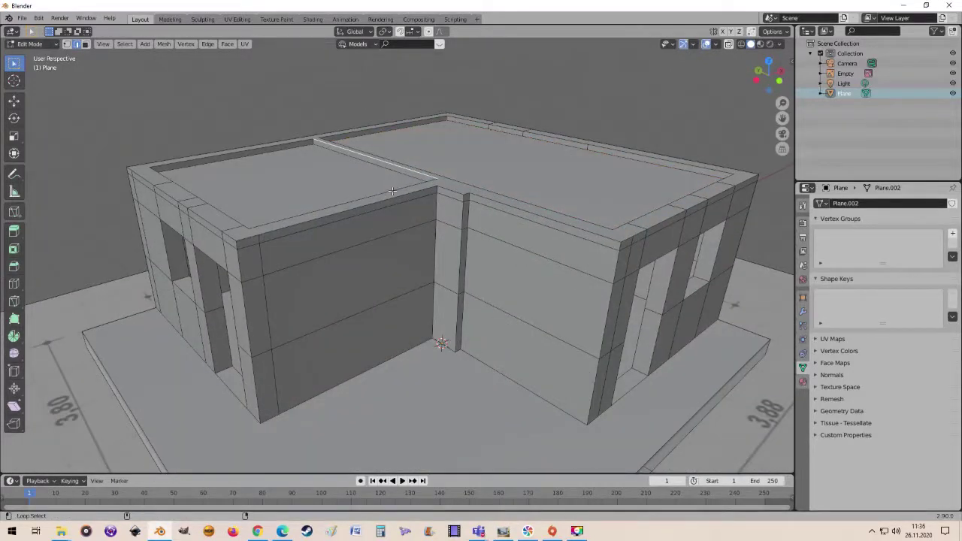
{"action": "left_click", "coordinate": [391, 191], "text": "alt+shift"}
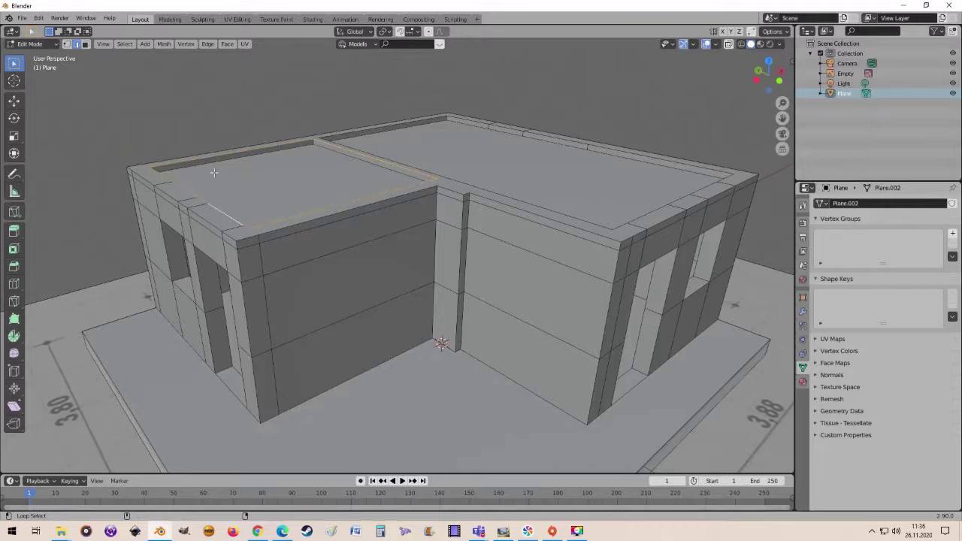
{"action": "key", "text": "f"}
Select the rim edge loops and the large roof face to verify the roof
{"action": "middle_click_drag", "start_coordinate": [323, 191], "coordinate": [320, 293]}
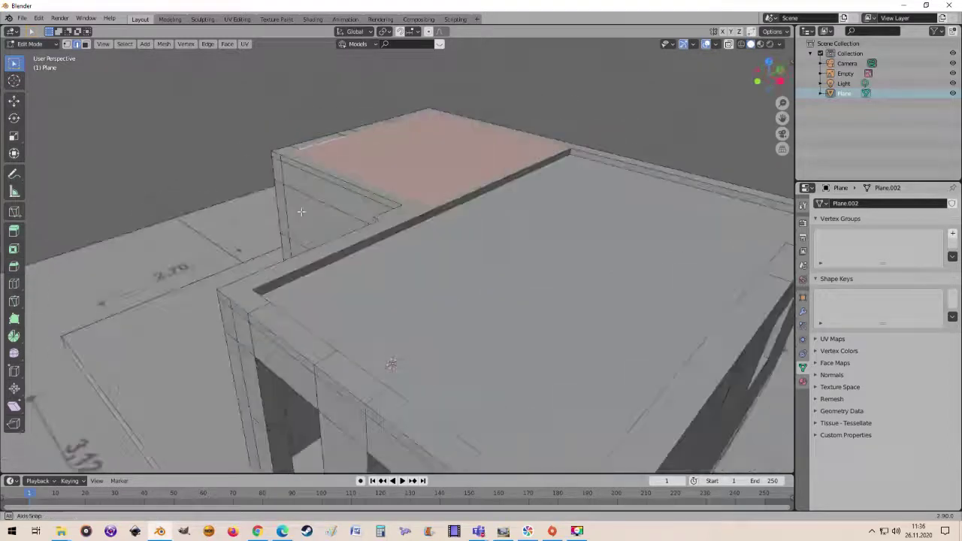
{"action": "left_click", "coordinate": [388, 239], "text": "alt"}
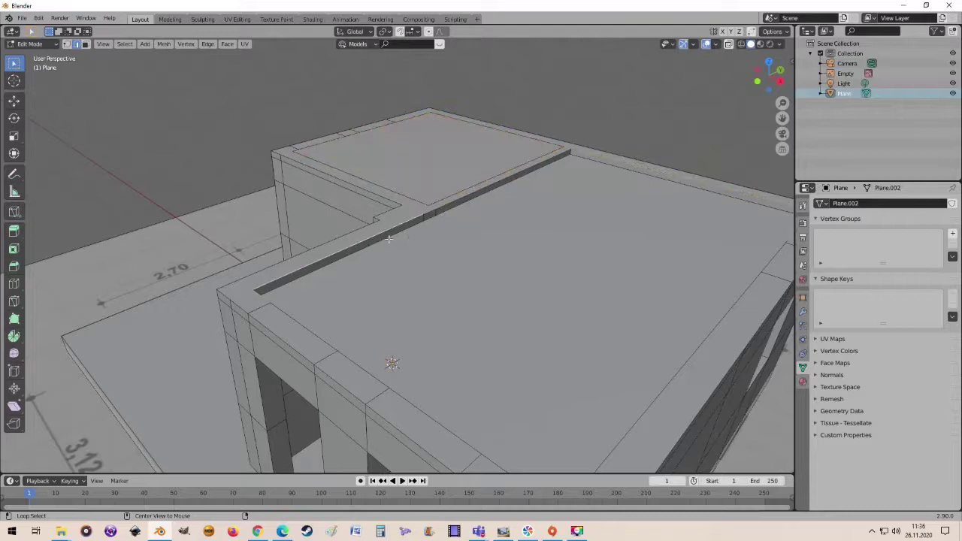
{"action": "middle_click_drag", "start_coordinate": [469, 253], "coordinate": [167, 192]}
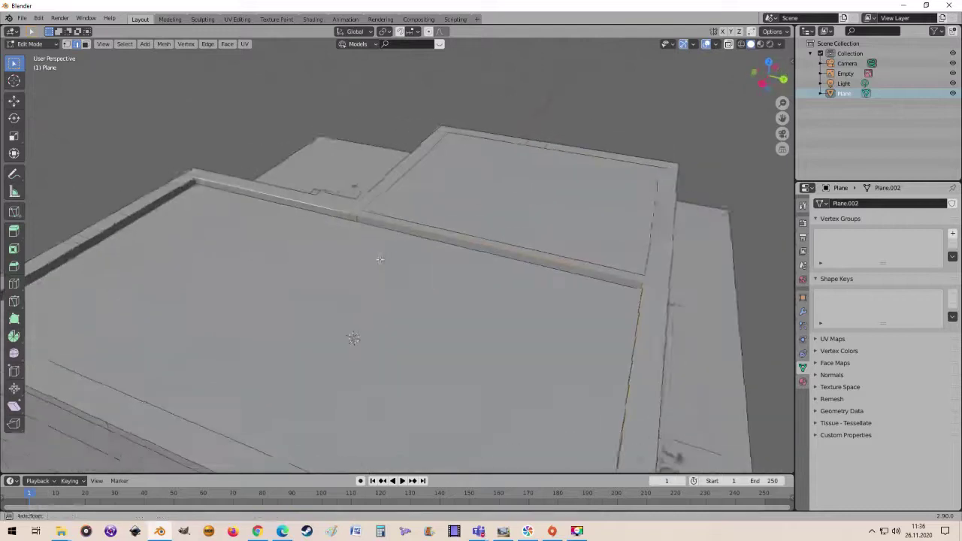
{"action": "left_click", "coordinate": [166, 192], "text": "alt"}
{"action": "middle_click_drag", "start_coordinate": [121, 241], "coordinate": [131, 159]}
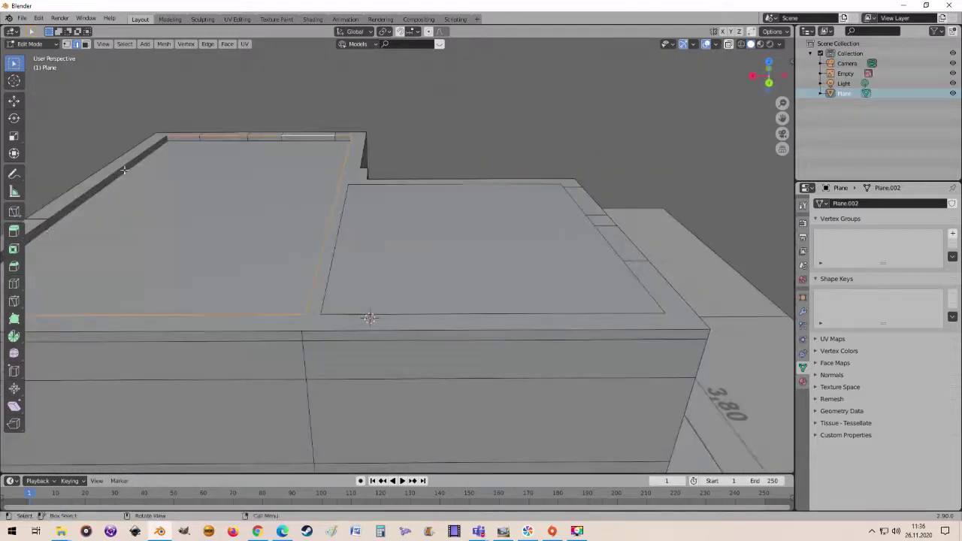
{"action": "scroll", "coordinate": [122, 195], "scroll_direction": "down", "scroll_amount": 4}
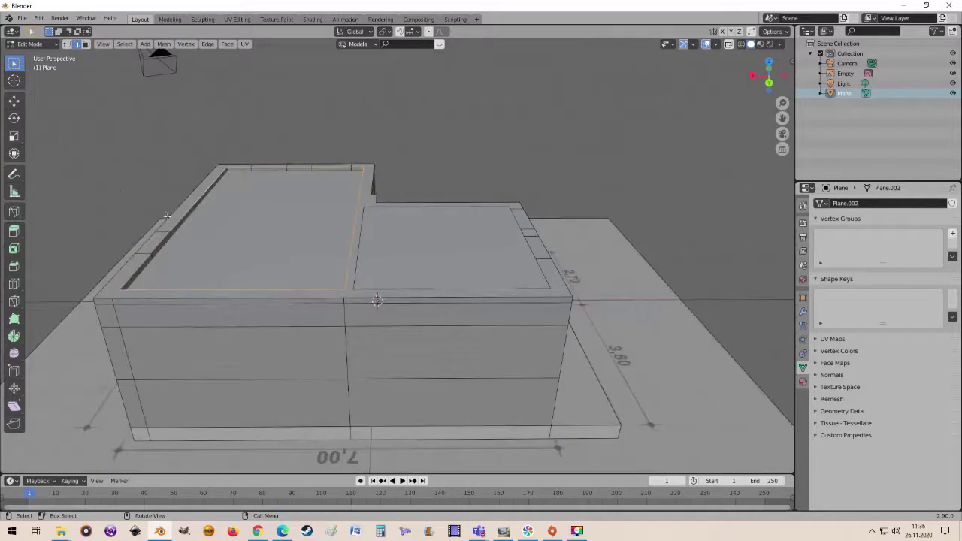
{"action": "middle_click_drag", "start_coordinate": [221, 238], "coordinate": [316, 241]}
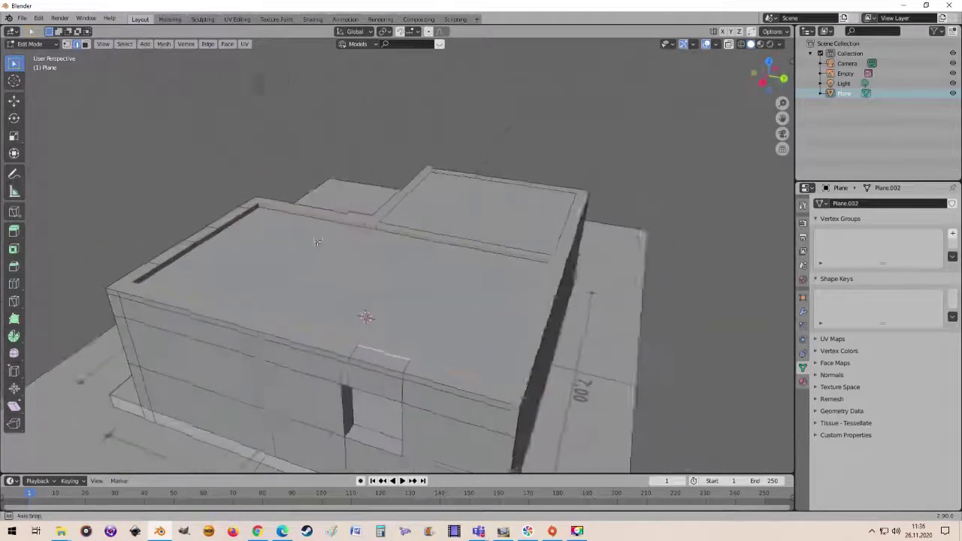
{"action": "left_click", "coordinate": [327, 248]}
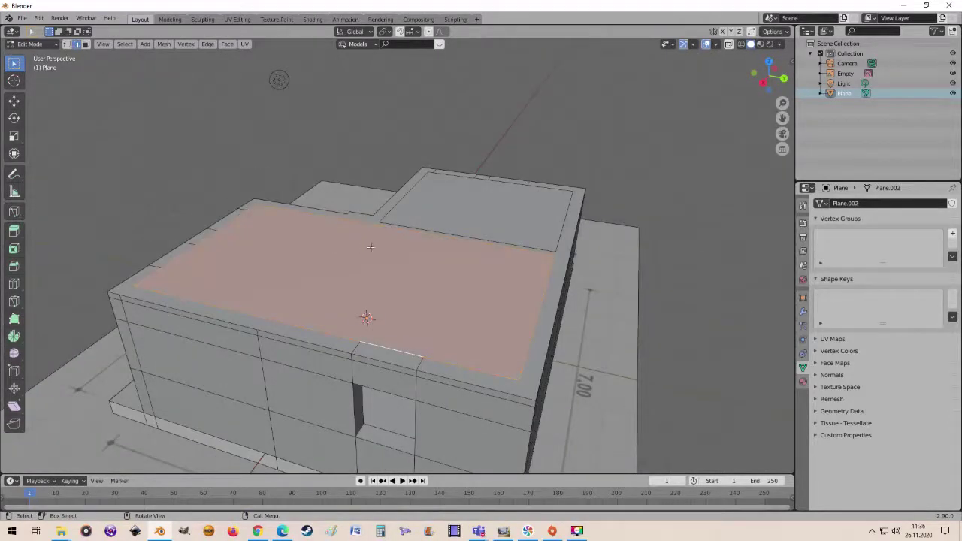
Return to Object Mode and view the finished building
{"action": "key", "text": "Tab"}
{"action": "mouse_move", "coordinate": [402, 255]}
{"action": "middle_mouse_down"}
{"action": "mouse_move", "coordinate": [492, 260]}
{"action": "mouse_move", "coordinate": [344, 247]}
{"action": "mouse_move", "coordinate": [401, 236]}
{"action": "mouse_move", "coordinate": [422, 271]}
{"action": "mouse_move", "coordinate": [483, 255]}
{"action": "mouse_move", "coordinate": [467, 263]}
{"action": "middle_mouse_up"}
{"action": "scroll", "coordinate": [423, 267], "scroll_direction": "down", "scroll_amount": 3}
{"action": "scroll", "coordinate": [424, 268], "scroll_direction": "down", "scroll_amount": 3}
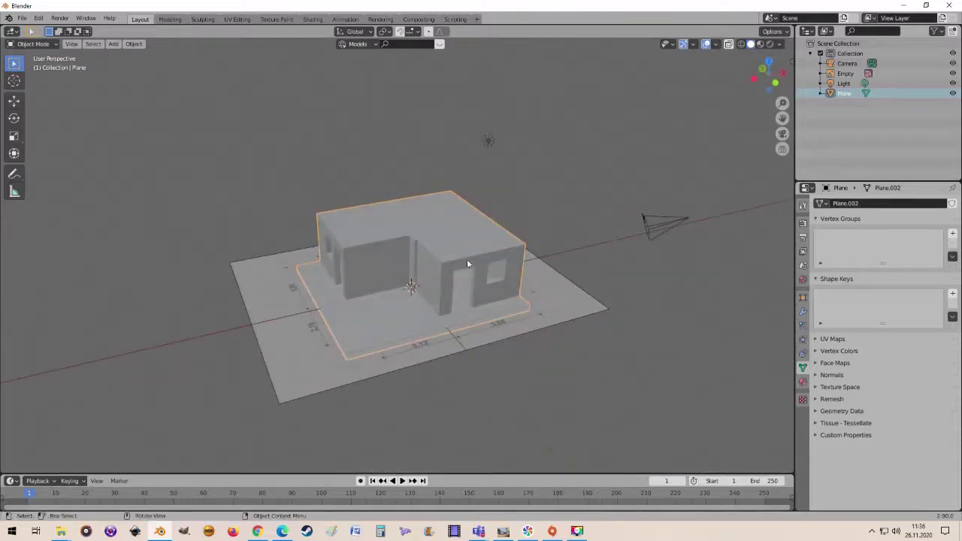
Turn off the floor-plan reference Empty's visibility in the Outliner, leaving only the house
{"action": "left_click", "coordinate": [590, 308]}
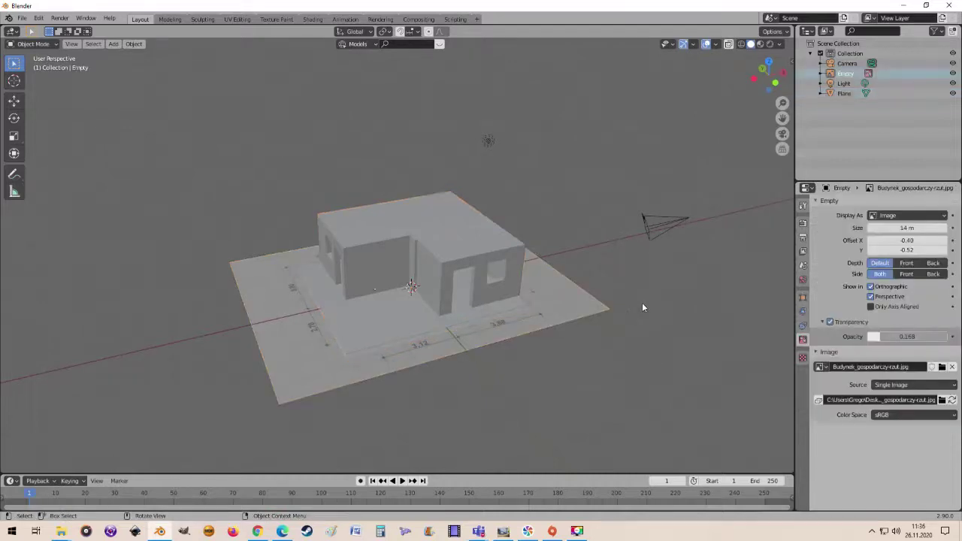
{"action": "middle_click_drag", "start_coordinate": [634, 302], "coordinate": [618, 299]}
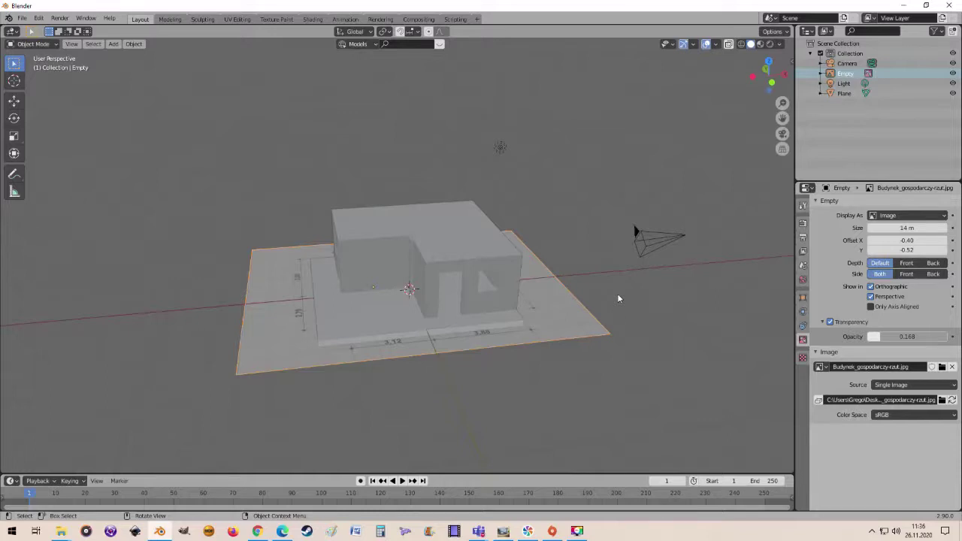
{"action": "left_click", "coordinate": [953, 74]}
{"action": "mouse_move", "coordinate": [481, 208]}
{"action": "middle_mouse_down"}
{"action": "mouse_move", "coordinate": [472, 271]}
{"action": "mouse_move", "coordinate": [439, 237]}
{"action": "mouse_move", "coordinate": [519, 251]}
{"action": "mouse_move", "coordinate": [494, 273]}
{"action": "mouse_move", "coordinate": [535, 257]}
{"action": "mouse_move", "coordinate": [483, 260]}
{"action": "mouse_move", "coordinate": [432, 300]}
{"action": "mouse_move", "coordinate": [468, 279]}
{"action": "mouse_move", "coordinate": [355, 279]}
{"action": "mouse_move", "coordinate": [535, 253]}
{"action": "mouse_move", "coordinate": [517, 262]}
{"action": "mouse_move", "coordinate": [536, 278]}
{"action": "mouse_move", "coordinate": [488, 271]}
{"action": "middle_mouse_up"}
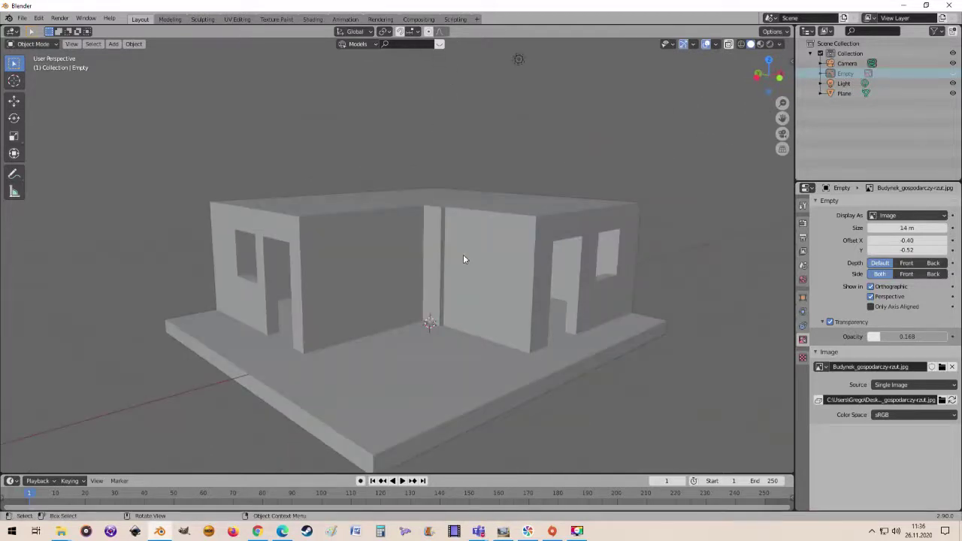
{"action": "scroll", "coordinate": [462, 253], "scroll_direction": "down", "scroll_amount": 1}
{"action": "mouse_move", "coordinate": [459, 254]}
{"action": "middle_mouse_down"}
{"action": "mouse_move", "coordinate": [427, 269]}
{"action": "mouse_move", "coordinate": [447, 253]}
{"action": "mouse_move", "coordinate": [565, 253]}
{"action": "mouse_move", "coordinate": [536, 263]}
{"action": "mouse_move", "coordinate": [434, 260]}
{"action": "mouse_move", "coordinate": [483, 267]}
{"action": "mouse_move", "coordinate": [436, 262]}
{"action": "mouse_move", "coordinate": [479, 254]}
{"action": "mouse_move", "coordinate": [490, 270]}
{"action": "middle_mouse_up"}
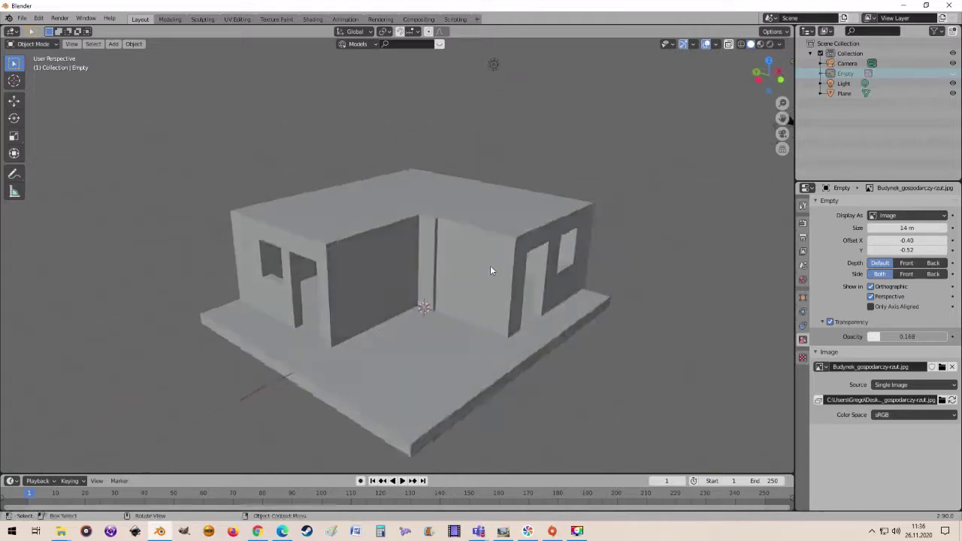